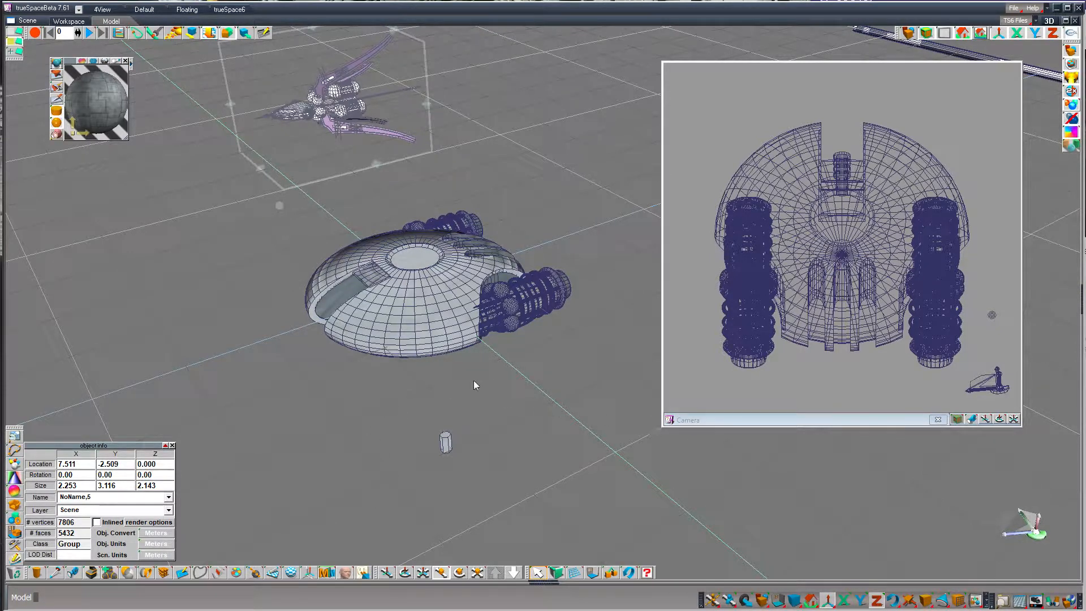
Render the whole scene in the Camera view
click(728, 421)
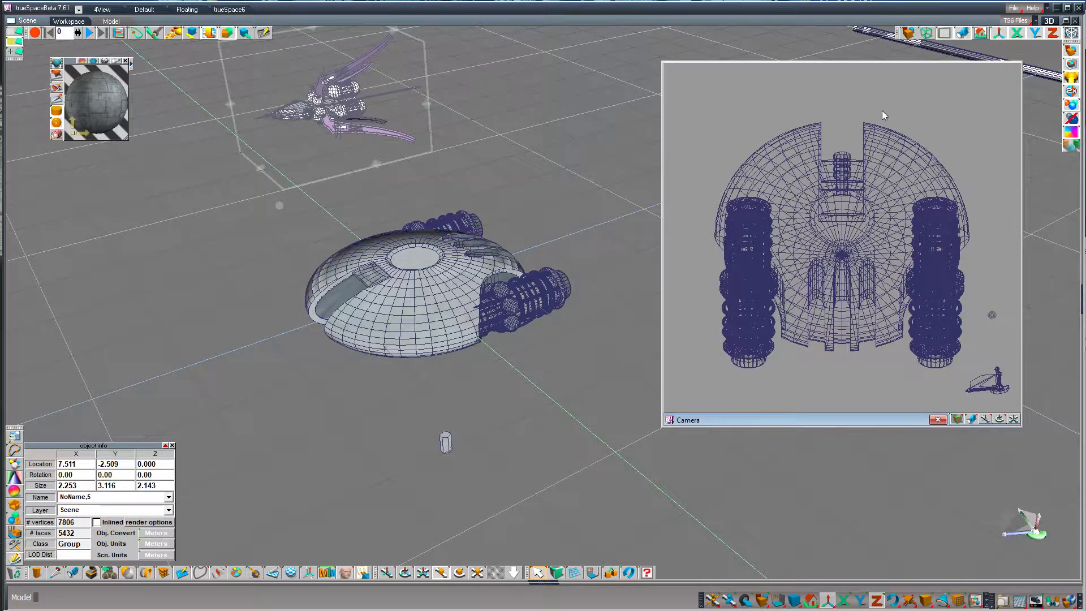
click(908, 34)
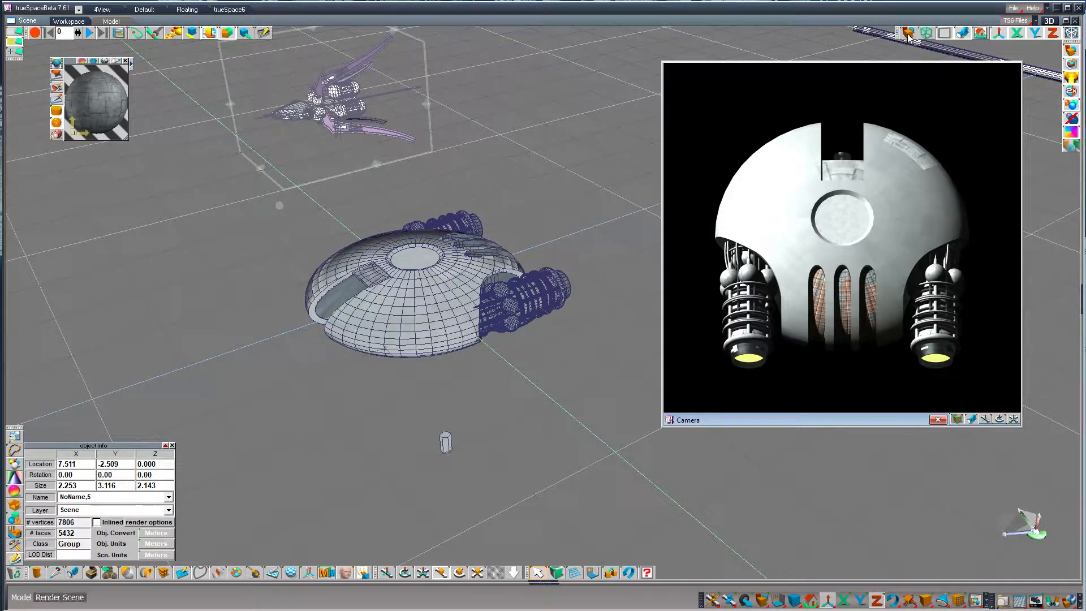
Render the Camera view to the file temp.bmp at 64 × 64 pixels, overwriting the existing file
mouse_move(908, 36)
click(911, 63)
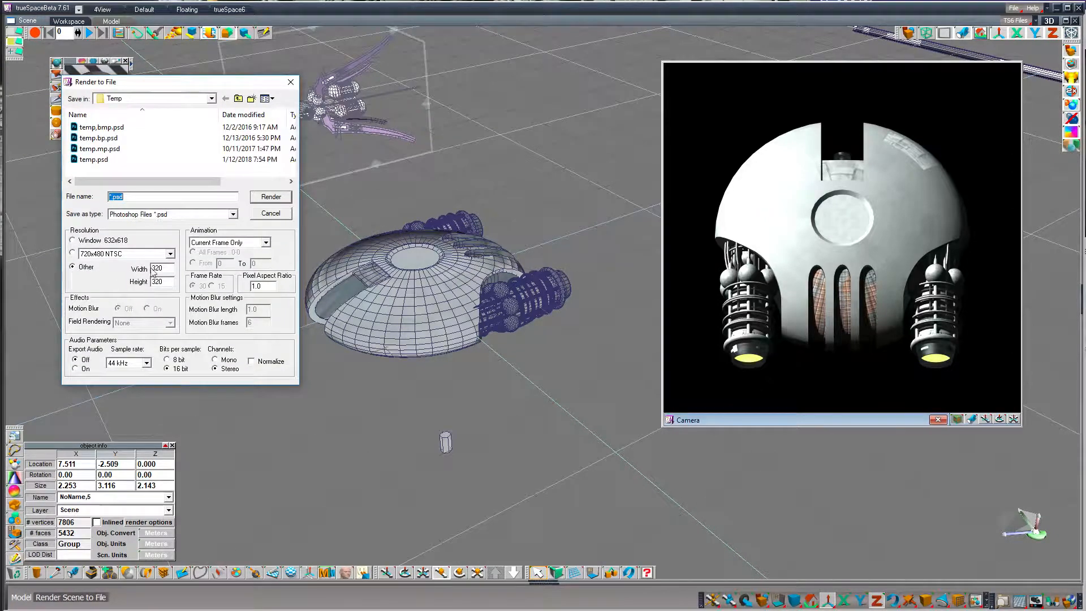
double_click(162, 269)
text(64)
key(Tab)
text(64)
key(shift+Tab)
key(shift+Tab)
key(shift+Tab)
key(shift+Tab)
key(shift+Tab)
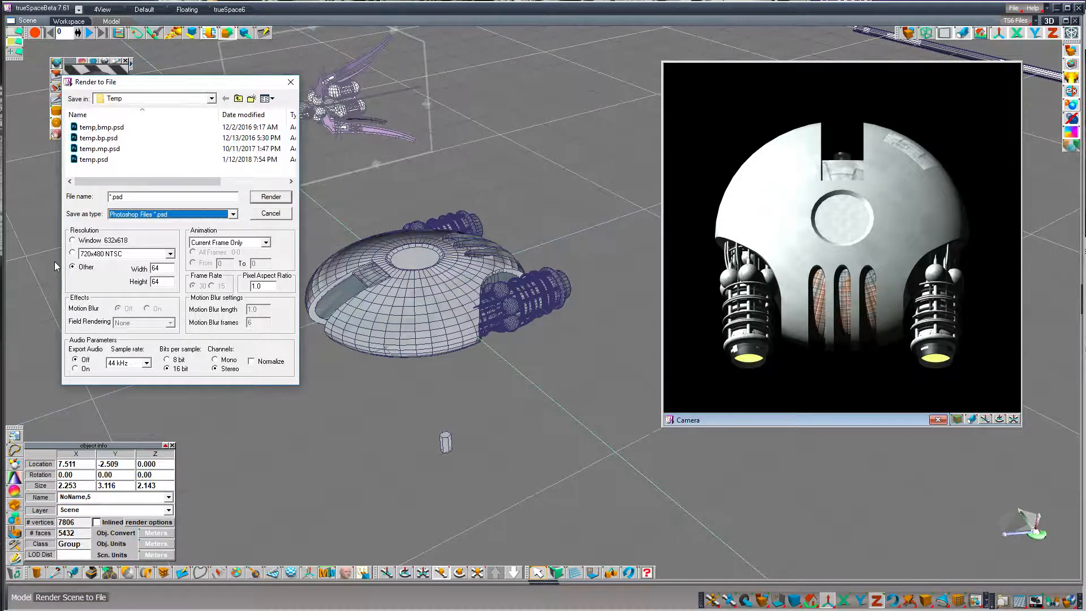
text(temp.bmp)
key(Return)
key(Return)
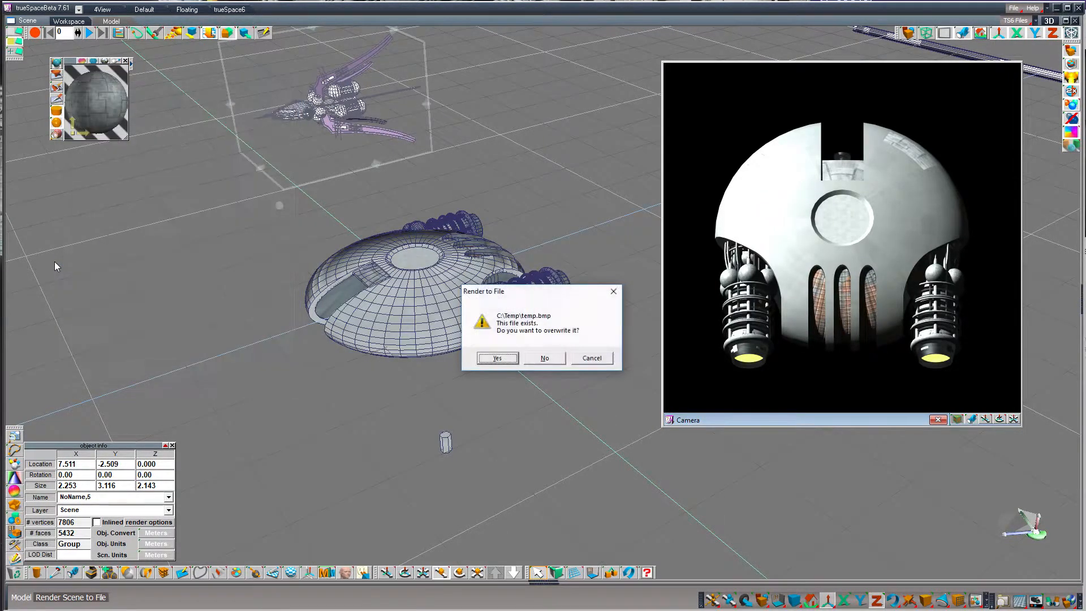
key(Return)
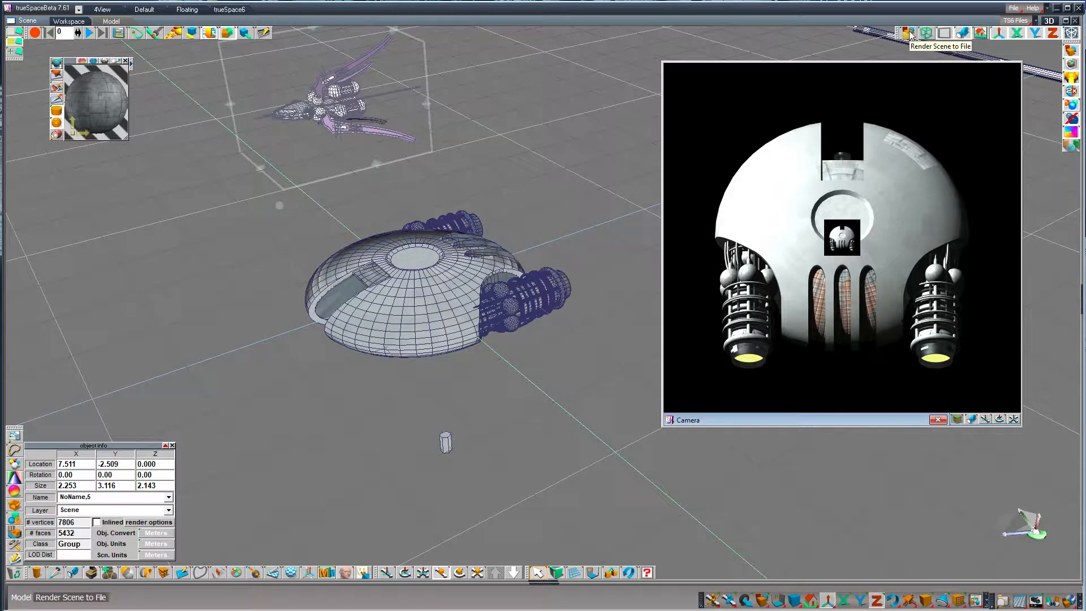
Render the Camera view to temp.bmp again at 320 × 320 pixels, accepting the default Windows bitmap settings
drag(0, 45, 178, 106)
drag(204, 288, 22, 279)
text(320)
key(Return)
key(shift+Tab)
key(shift+Tab)
key(shift+Tab)
key(shift+Tab)
text(temp.bmp)
key(Return)
key(Return)
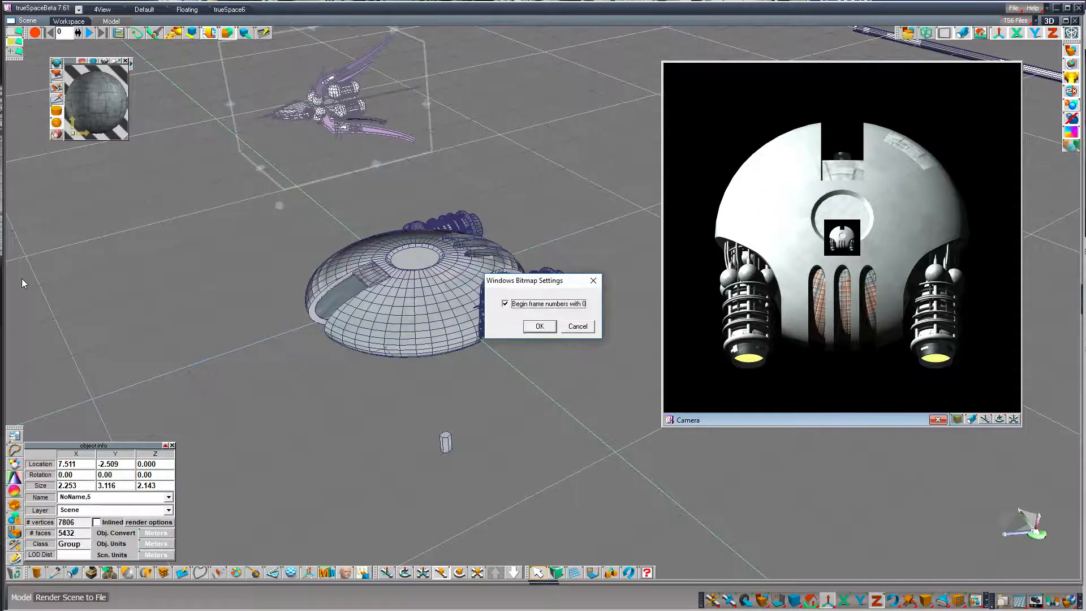
key(Return)
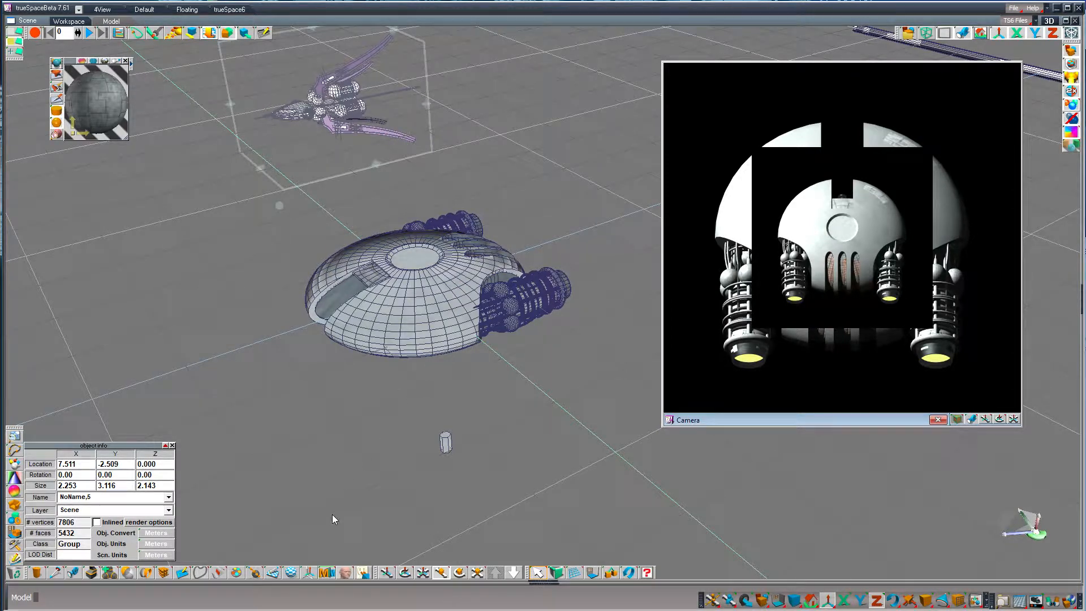
Inspect the saucer hull to load its material and expand the color, bump and reflectance shader settings
click(403, 574)
drag(385, 542, 362, 495)
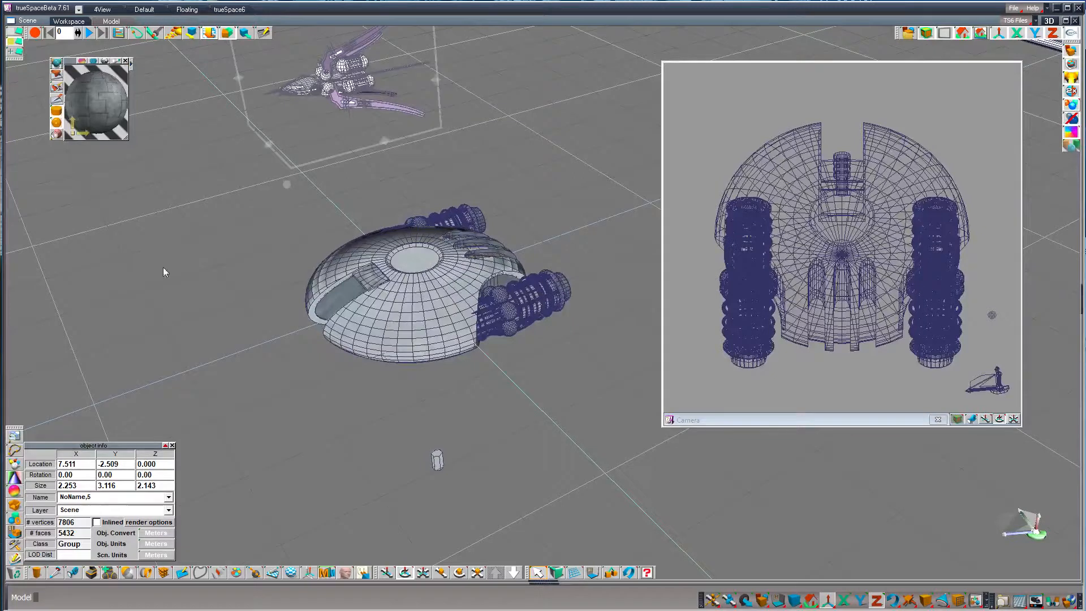
click(56, 99)
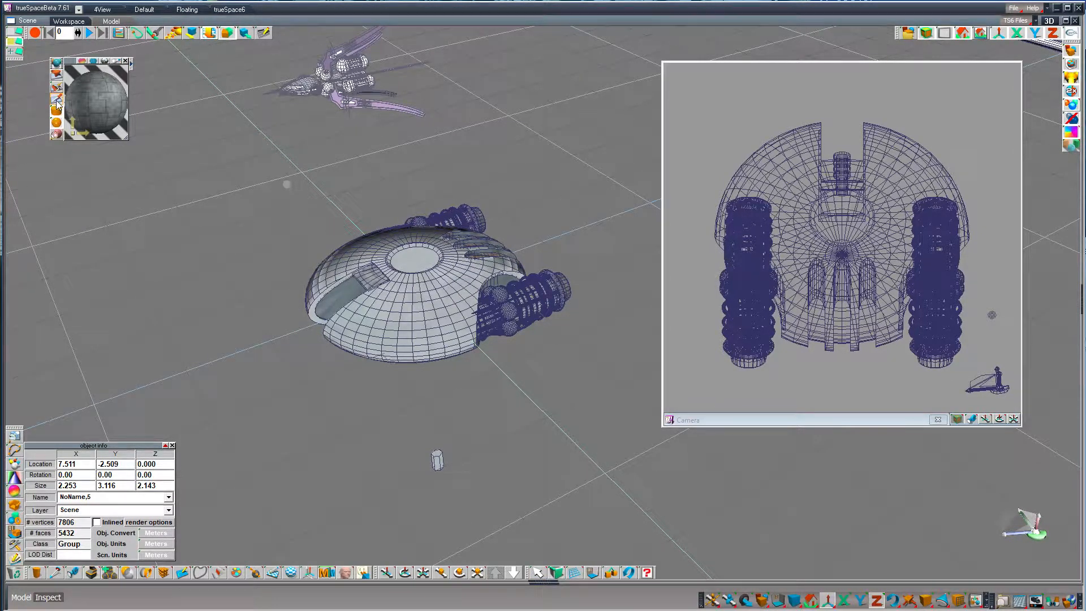
click(411, 311)
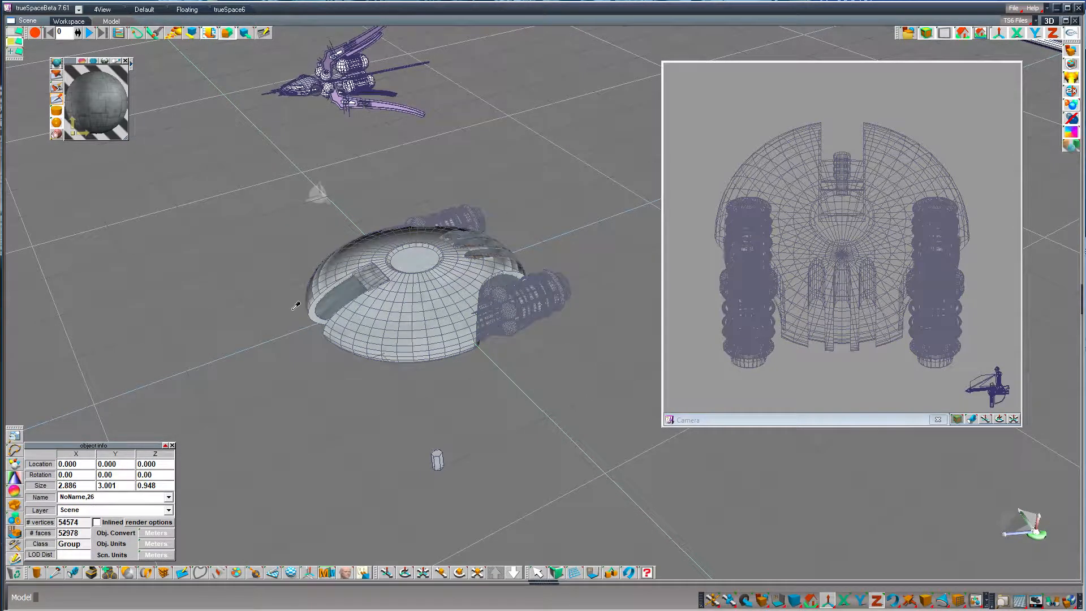
click(131, 65)
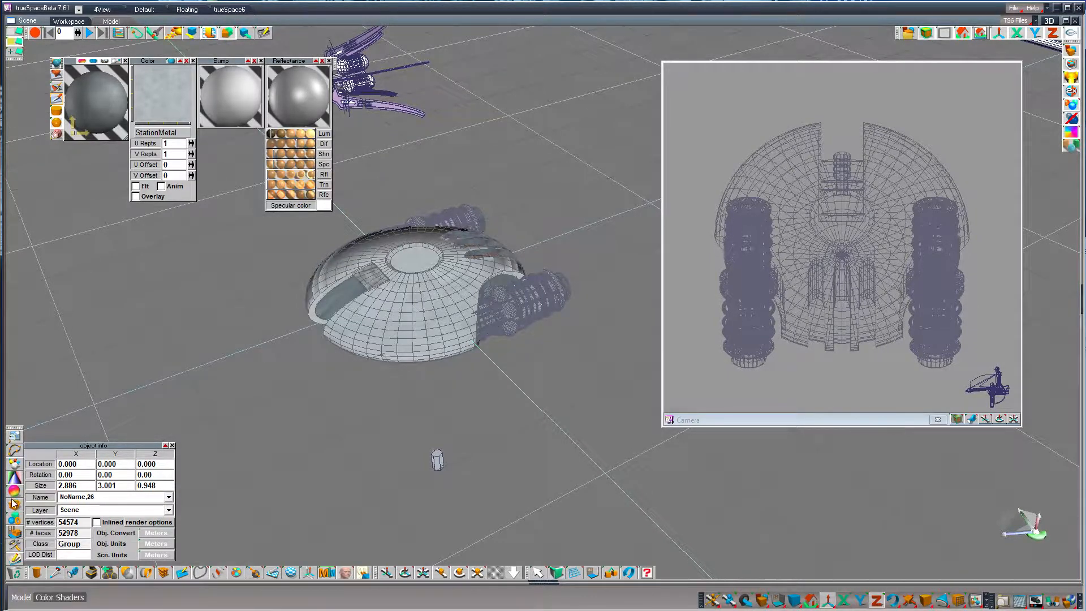
Replace the material's reflectance shader with multilayer paint from the reflectance shader library
drag(14, 491, 86, 491)
click(89, 559)
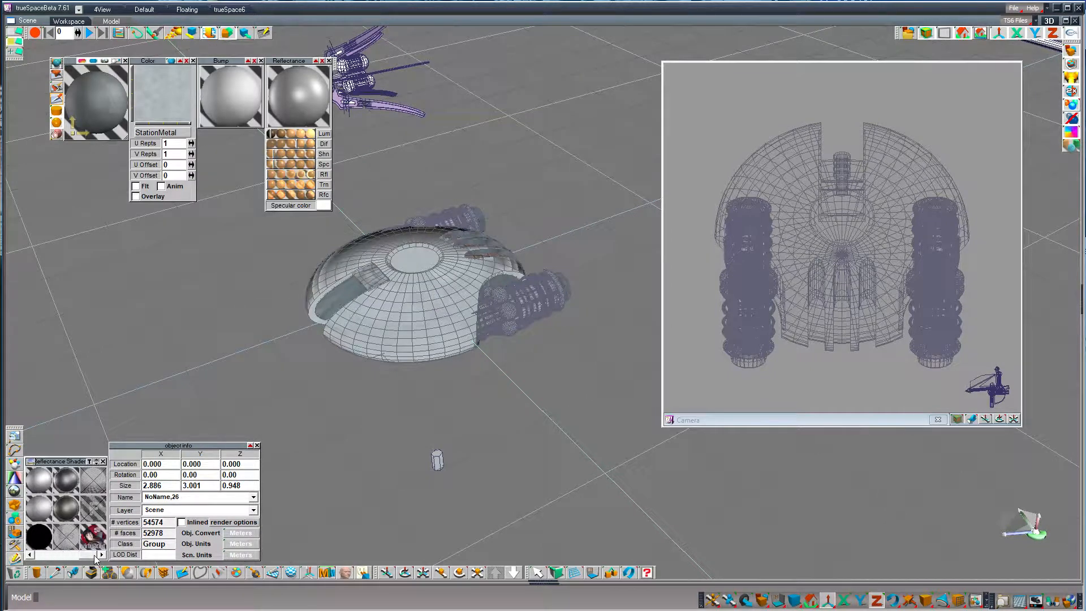
click(67, 508)
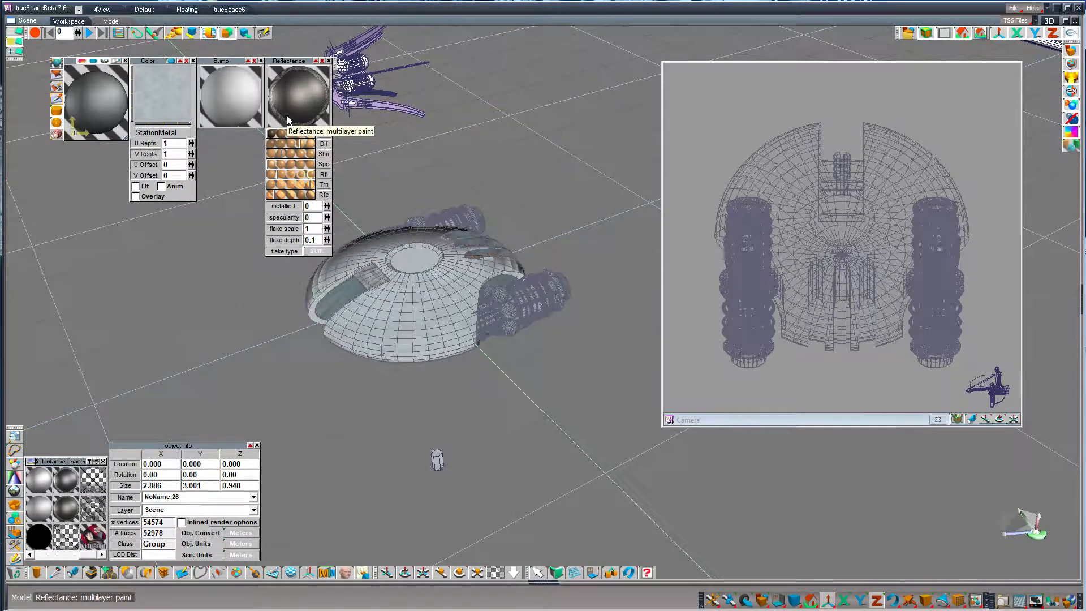
Adjust the multilayer paint's diffuse level and set both its metallic f. and specularity values to 0.2
click(306, 143)
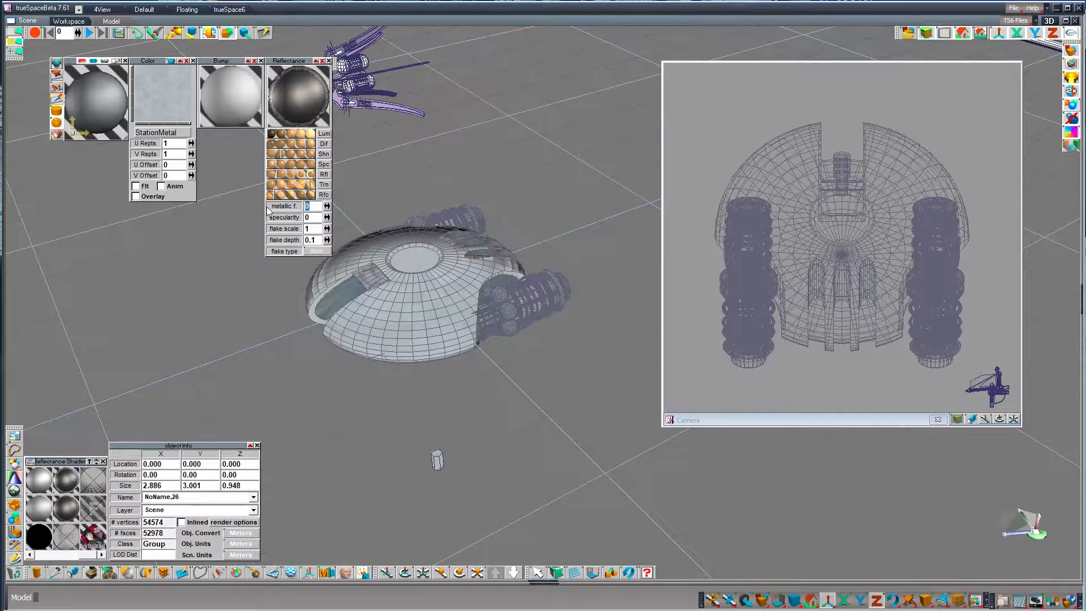
text(0.)
text(0)
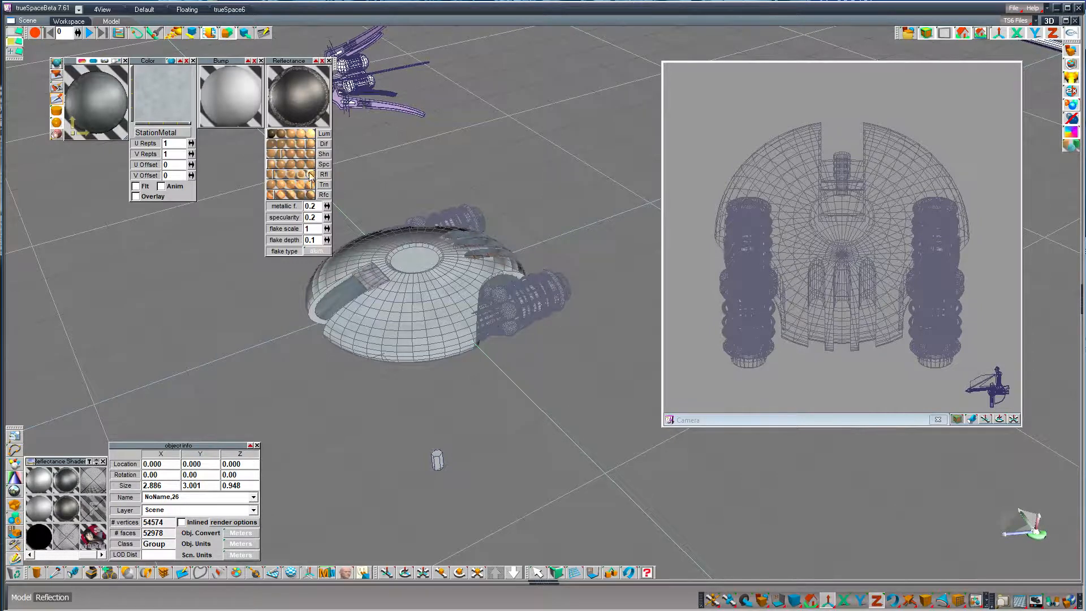
click(57, 89)
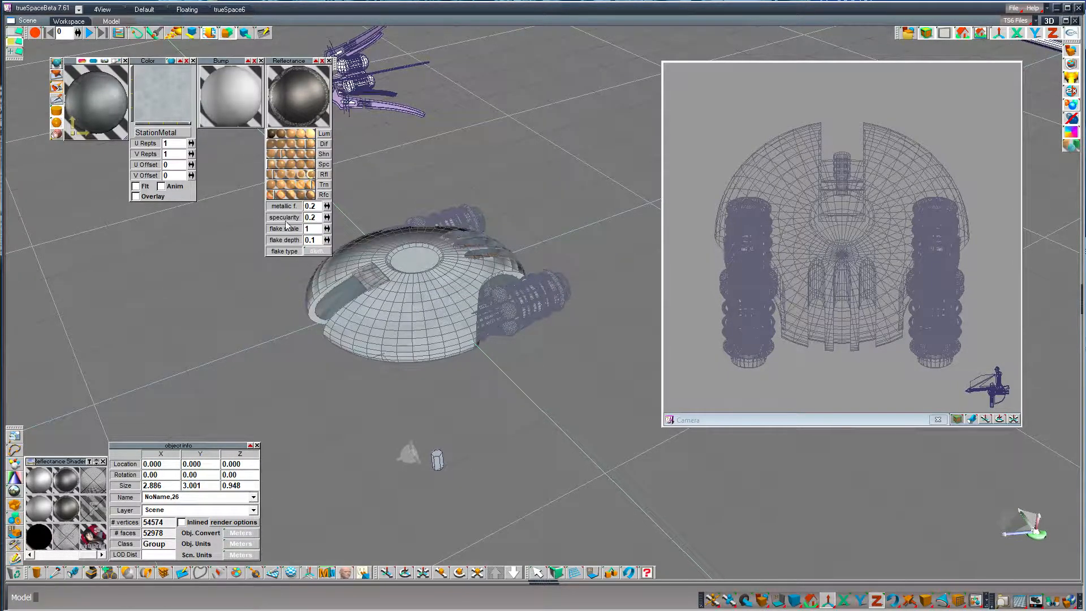
Add a hexagonal cylinder primitive about 2 × 1.73 × 2 in size in front of the saucer
click(37, 573)
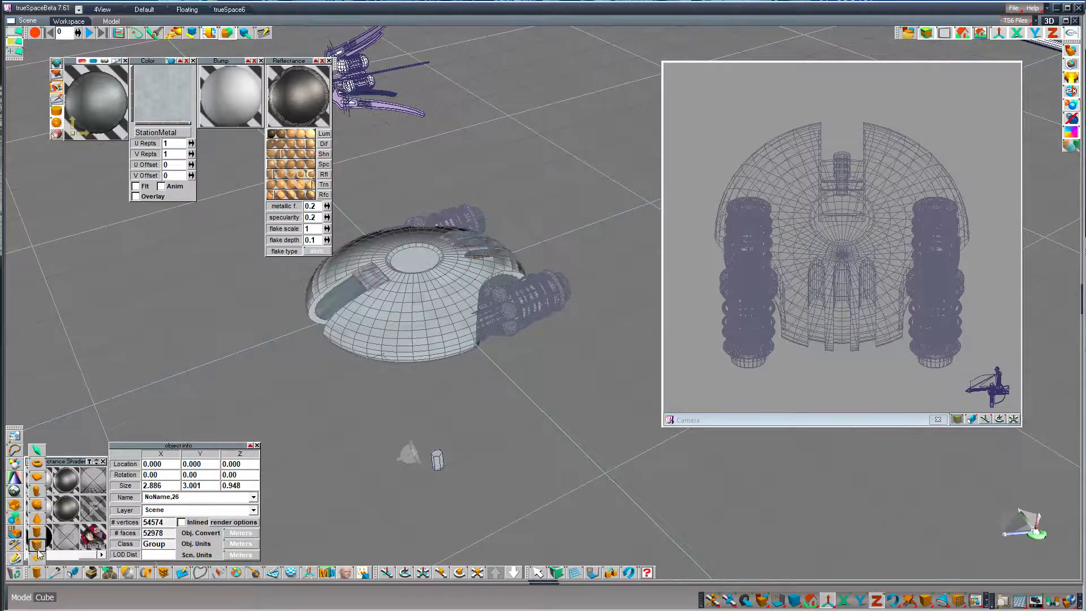
click(37, 542)
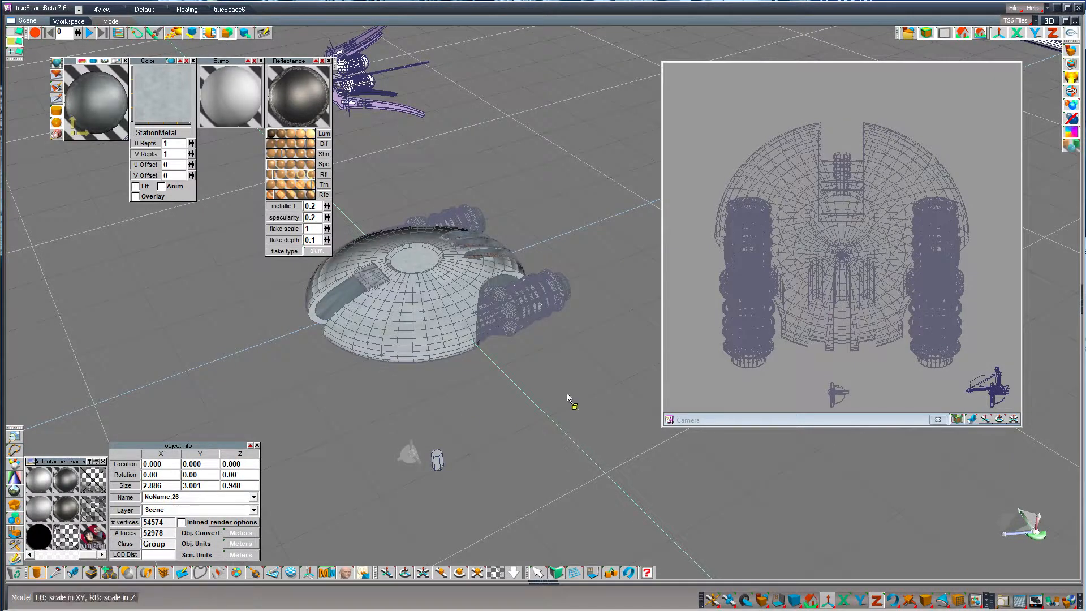
click(567, 393)
click(536, 573)
drag(559, 374, 502, 437)
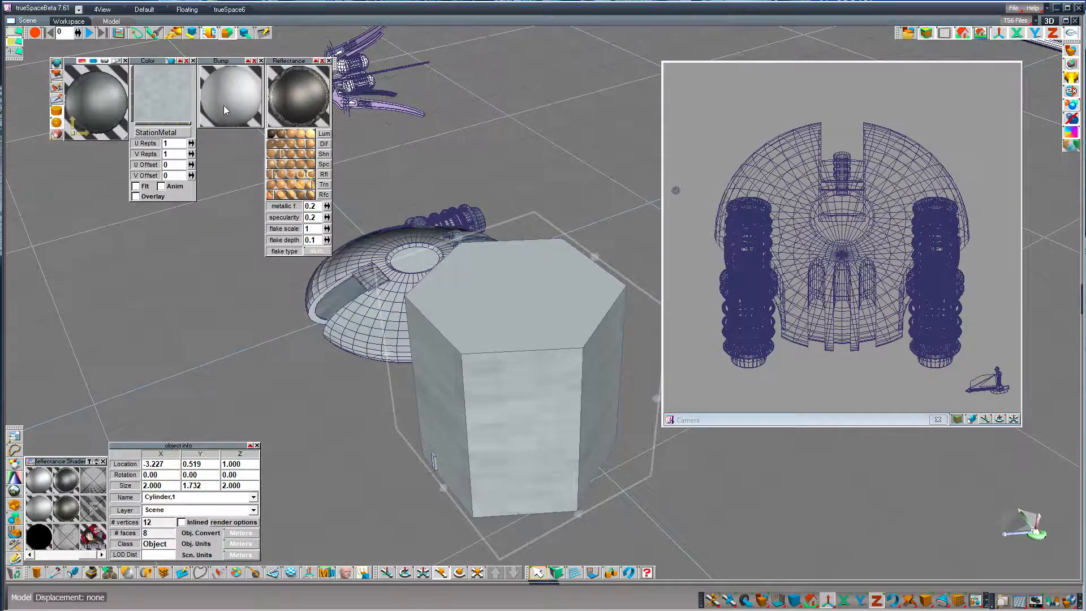
Point the color map's texture browser to the Documents\Hypermedia\Artwork\Transcendence\Textures folder
click(162, 101)
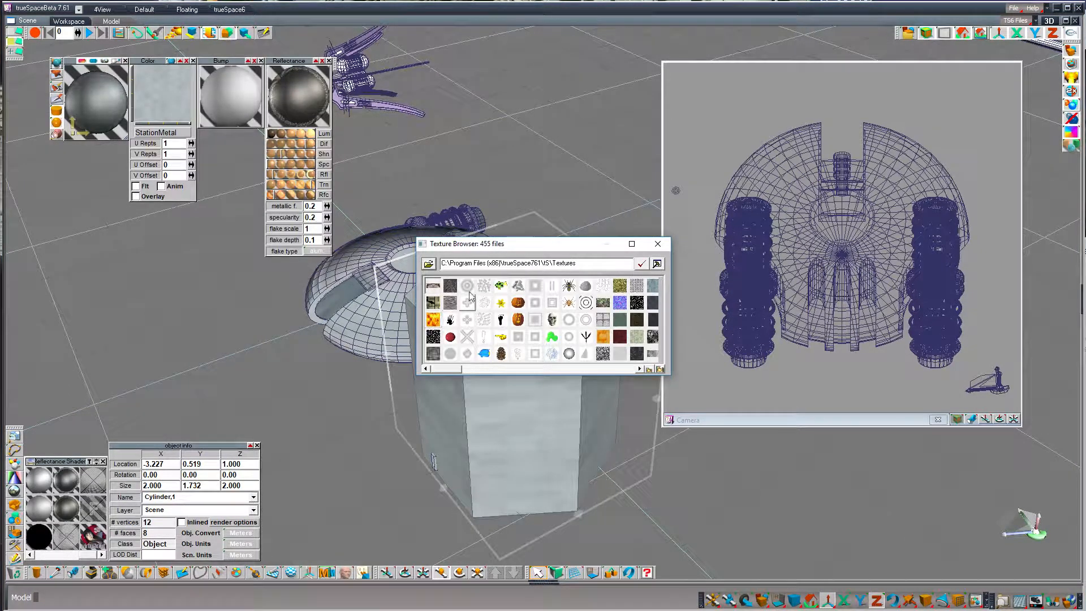
click(428, 263)
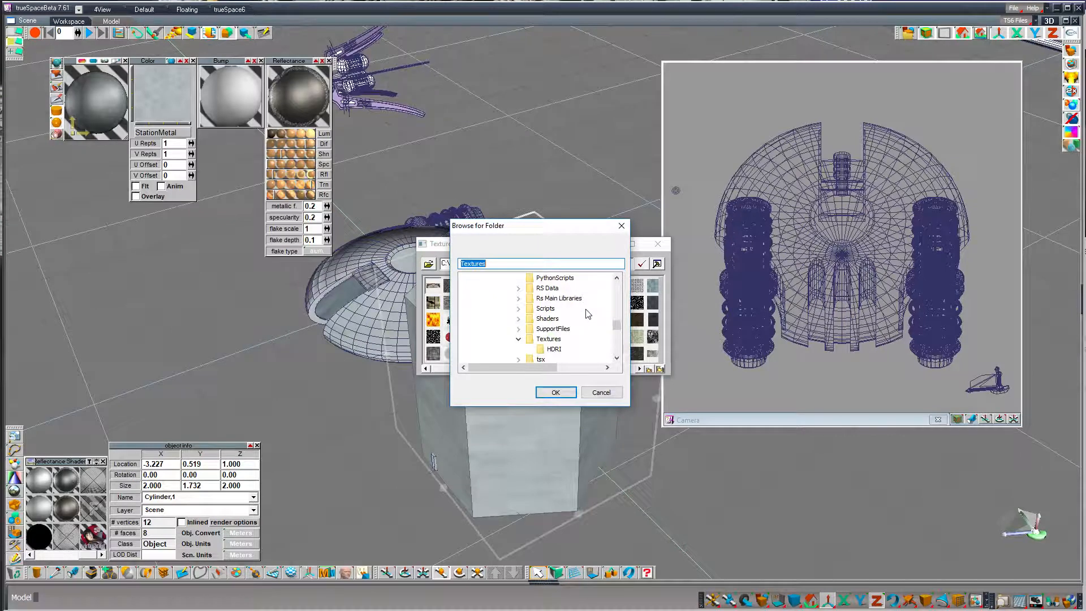
scroll(617, 287, up, 10)
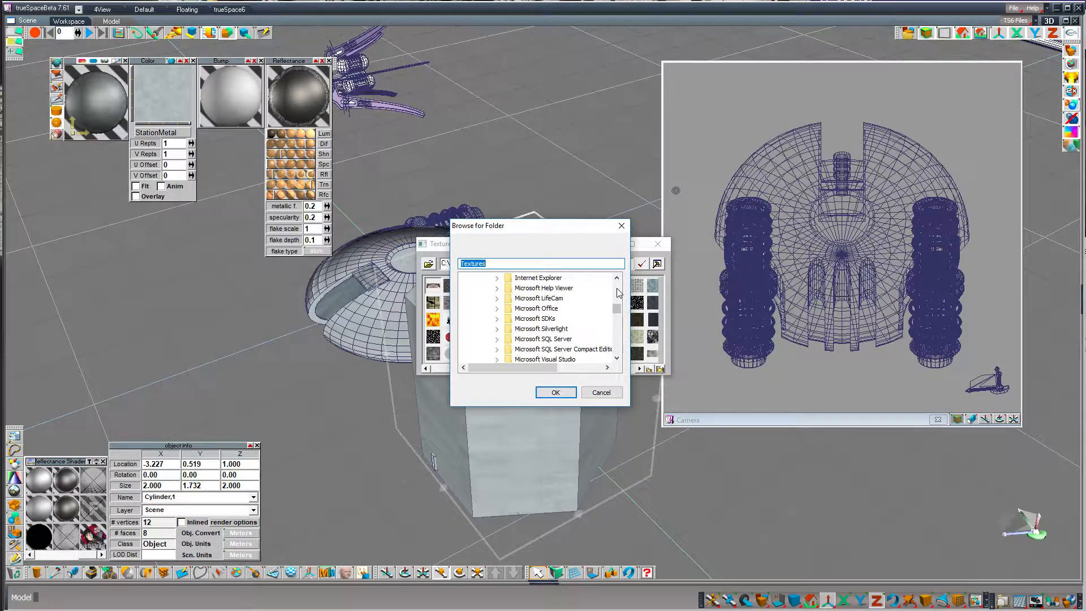
scroll(619, 292, up, 10)
scroll(616, 316, down, 3)
scroll(615, 317, down, 3)
scroll(616, 317, down, 5)
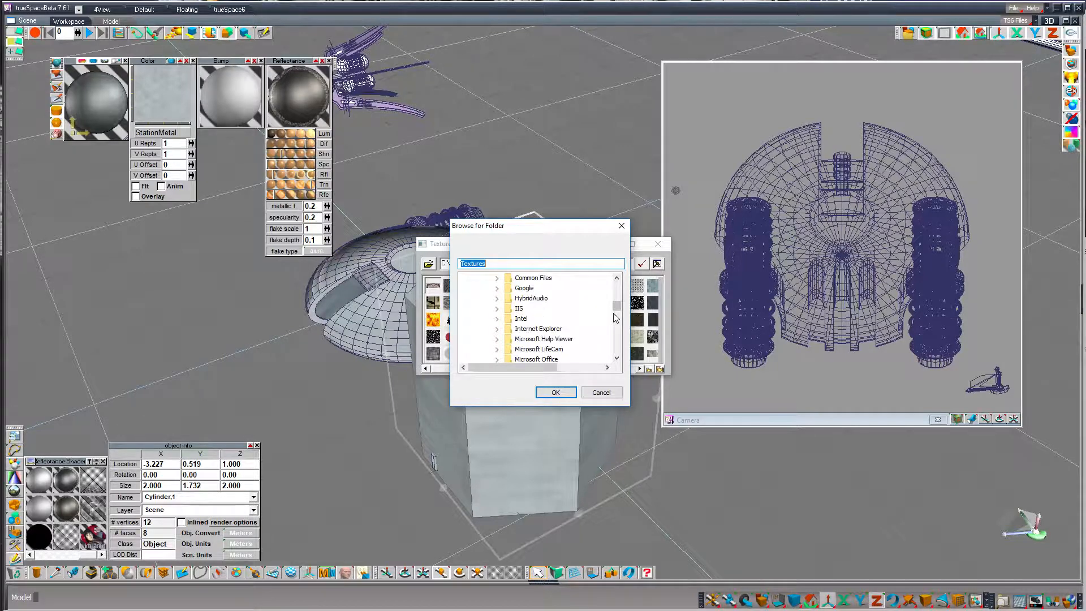
scroll(616, 317, up, 4)
scroll(614, 316, up, 8)
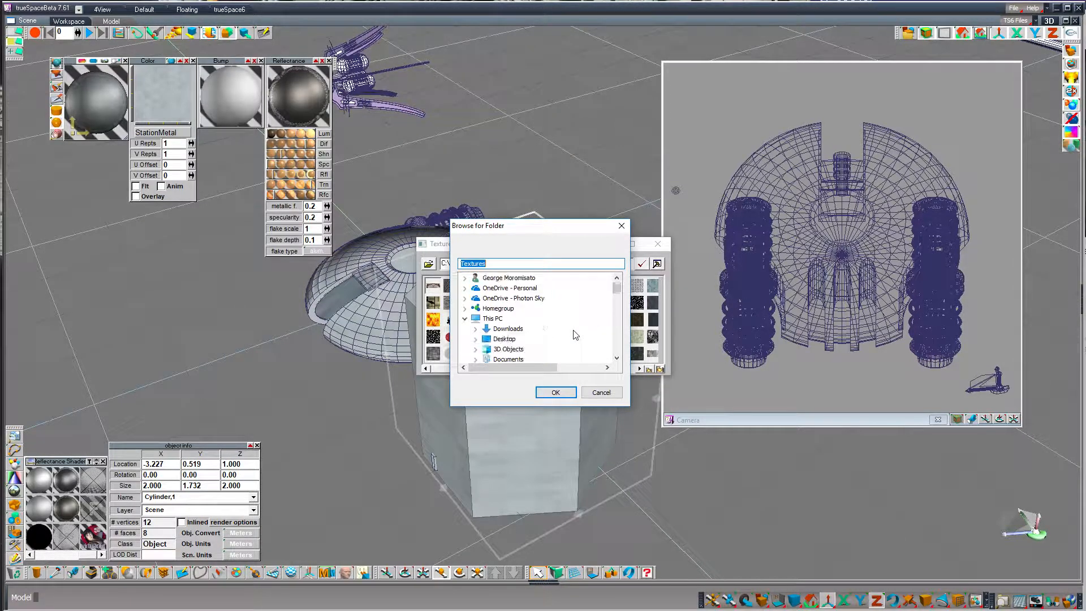
scroll(500, 322, down, 1)
scroll(500, 321, down, 1)
click(477, 329)
scroll(537, 343, down, 3)
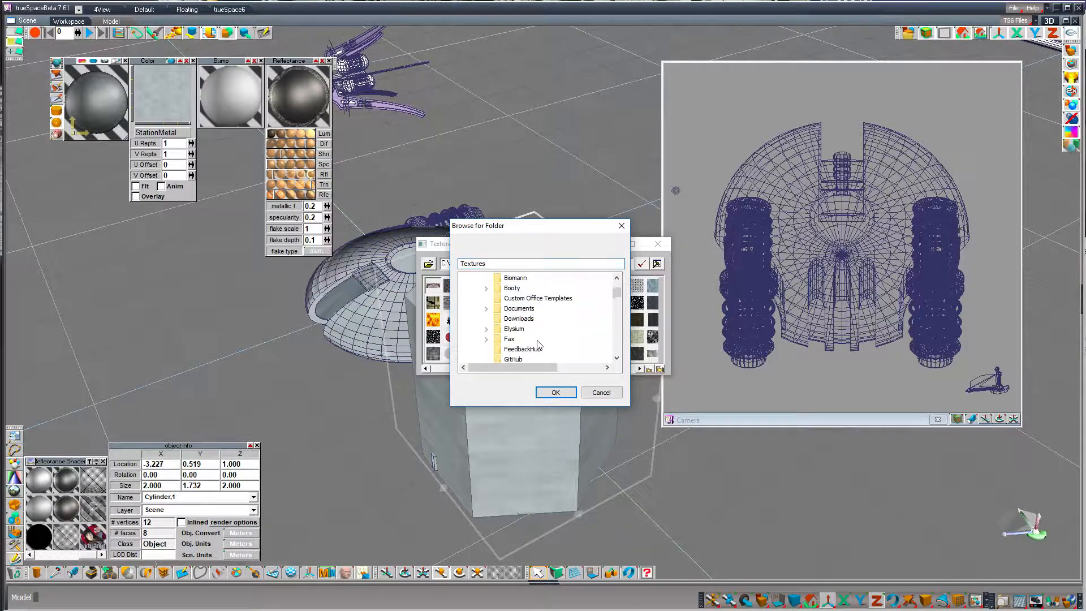
click(486, 328)
scroll(549, 346, down, 1)
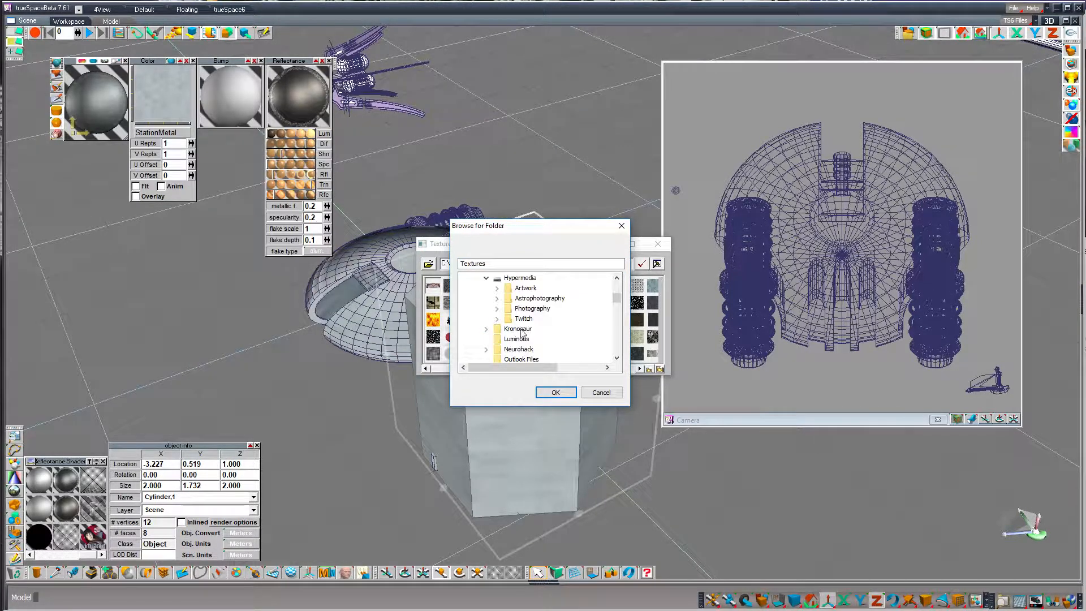
click(497, 298)
scroll(569, 341, down, 1)
scroll(569, 342, down, 3)
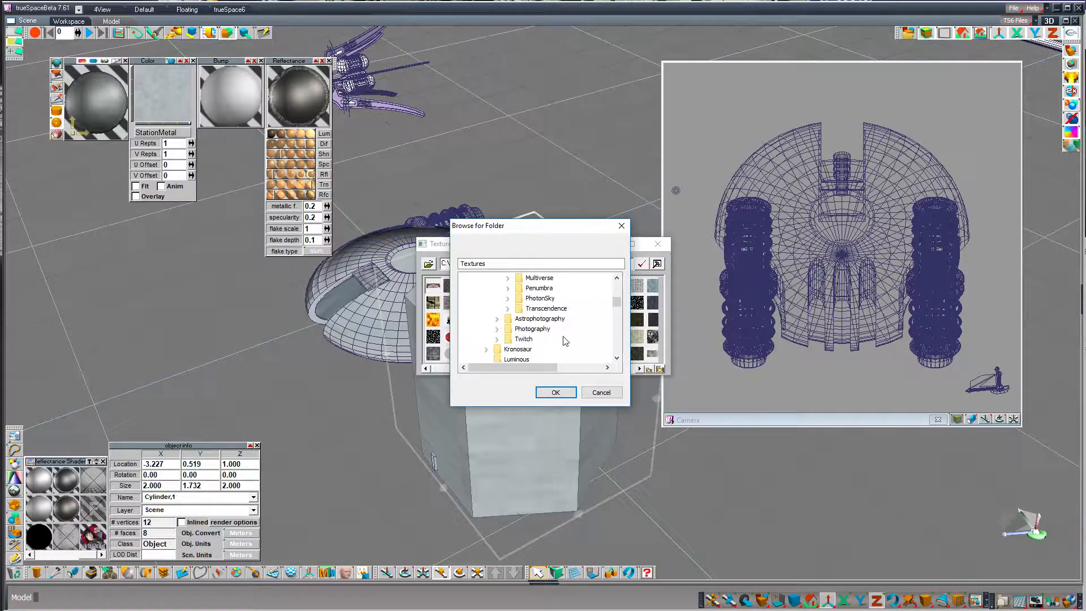
click(508, 309)
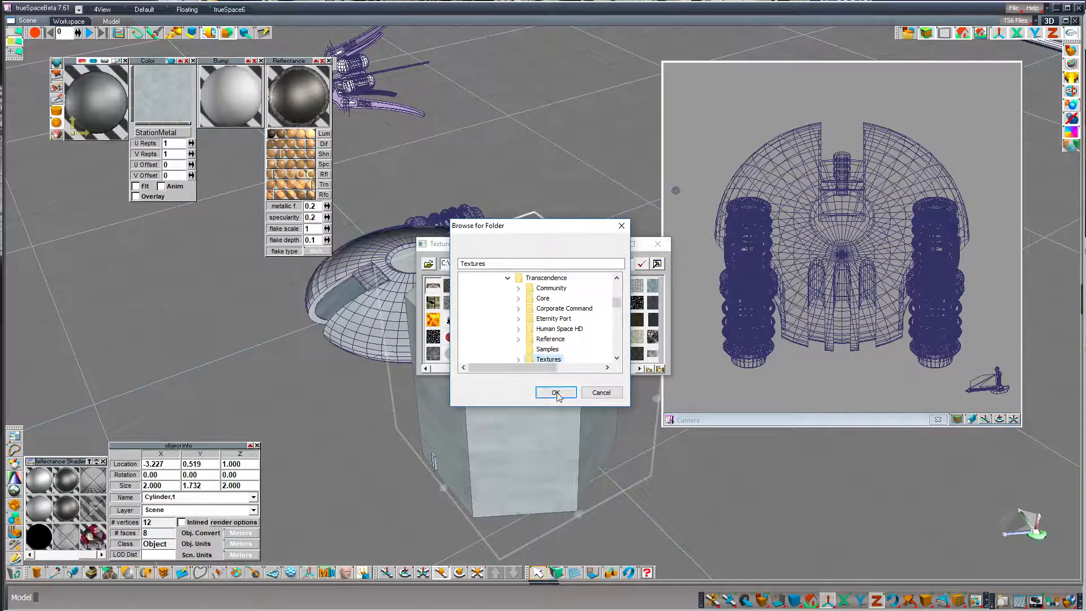
click(555, 393)
Enlarge the texture thumbnails, choose ArmorLevel8 as the color map, and paint the hexagonal cylinder with the material
click(660, 369)
click(661, 368)
click(661, 369)
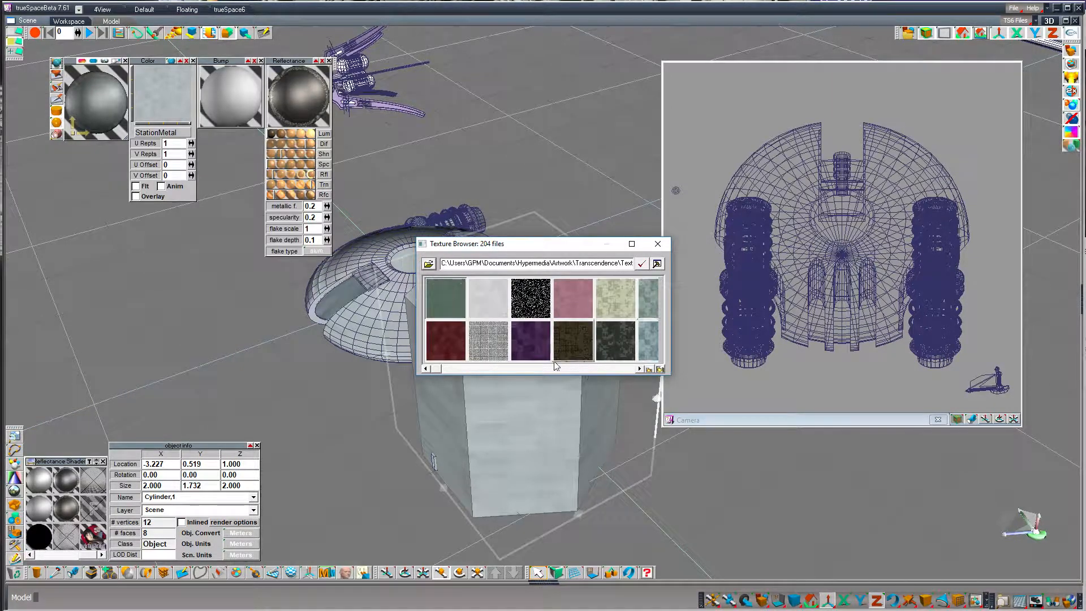
click(649, 369)
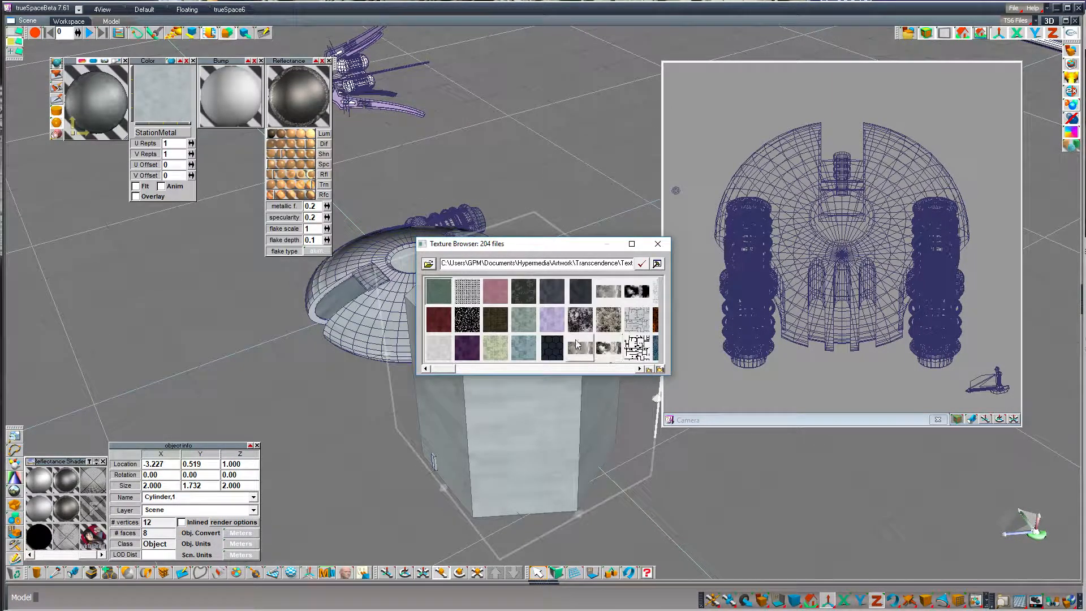
double_click(546, 286)
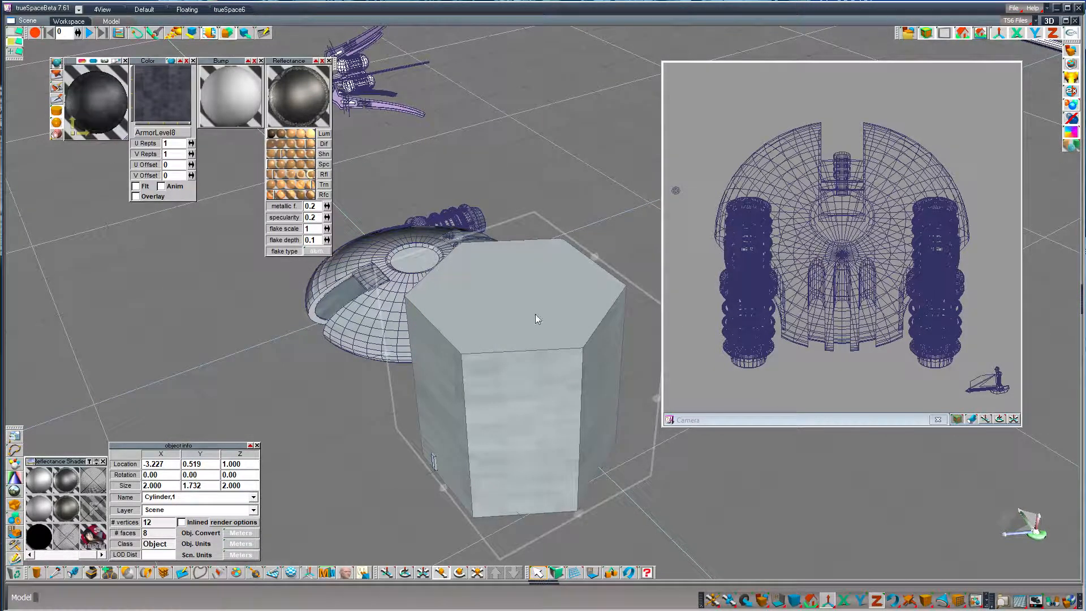
click(59, 78)
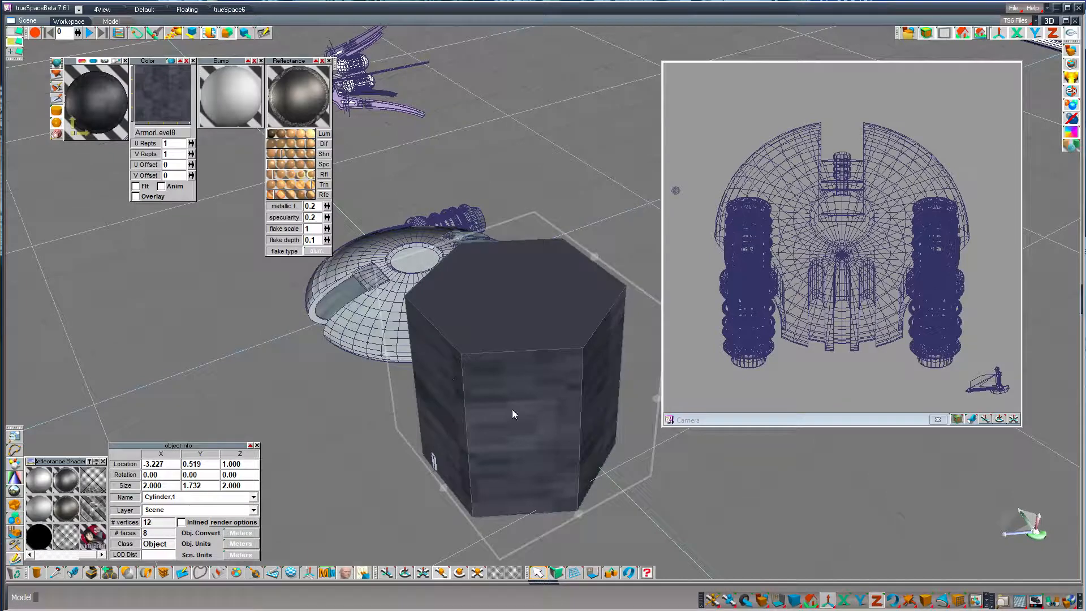
Replace the color map with the StationMetal texture and paint the hexagonal cylinder with the updated material
click(157, 100)
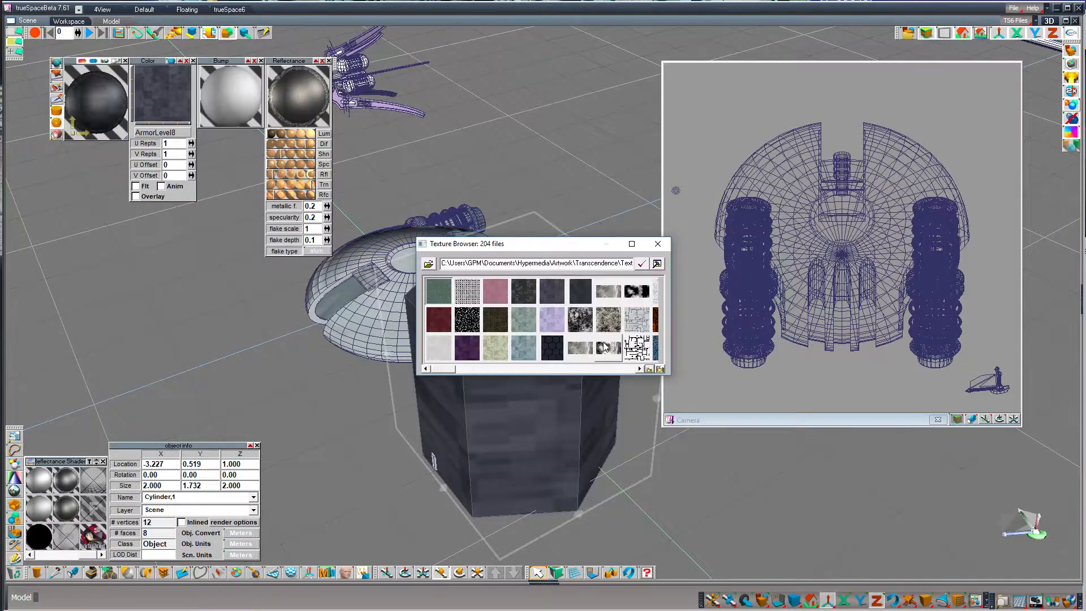
click(594, 368)
click(598, 369)
click(601, 369)
click(609, 368)
click(612, 369)
click(621, 369)
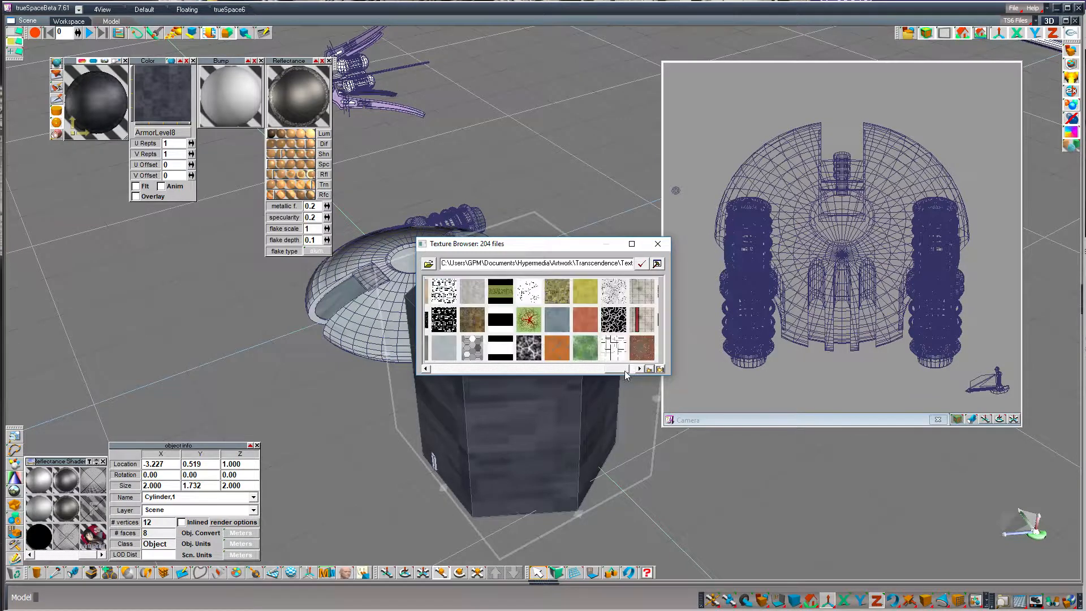
drag(625, 370, 623, 369)
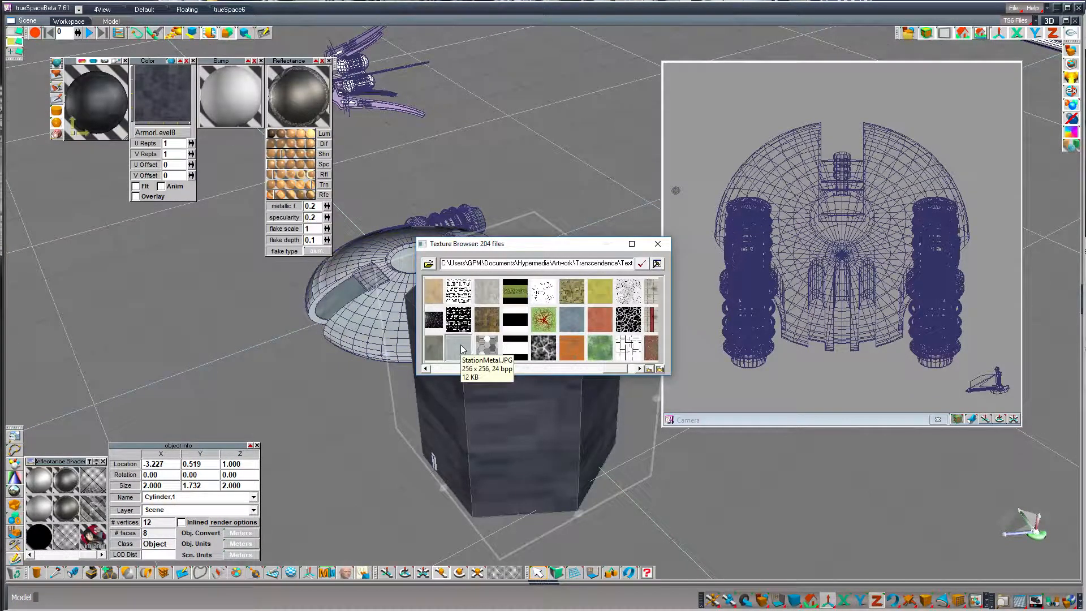
double_click(460, 345)
click(56, 76)
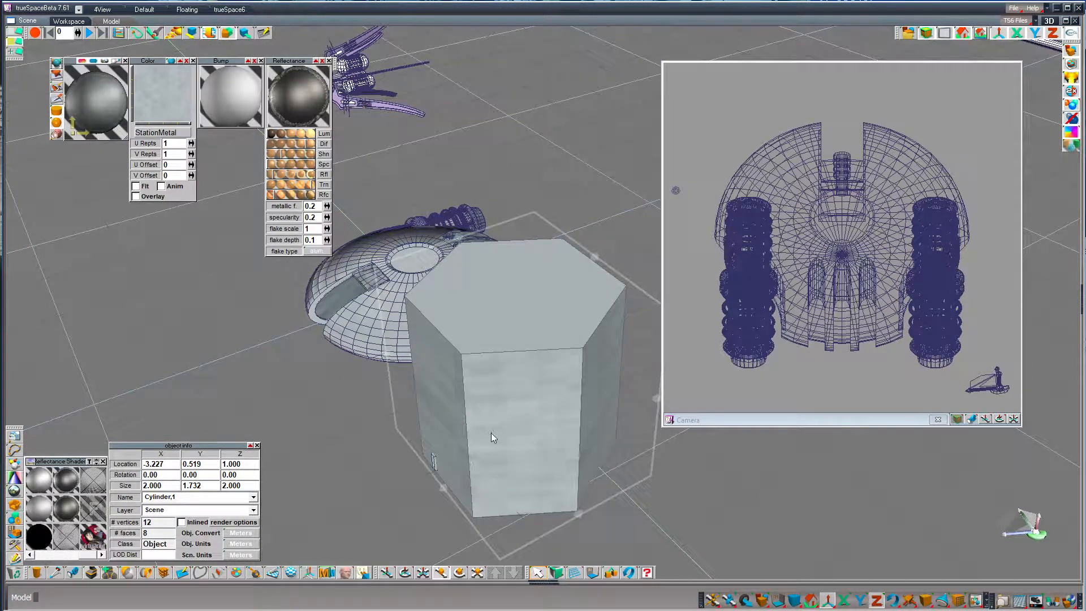
Delete the hexagonal test cylinder, then paint over the saucer hull's existing material with the StationMetal paint
drag(361, 464, 398, 285)
key(Delete)
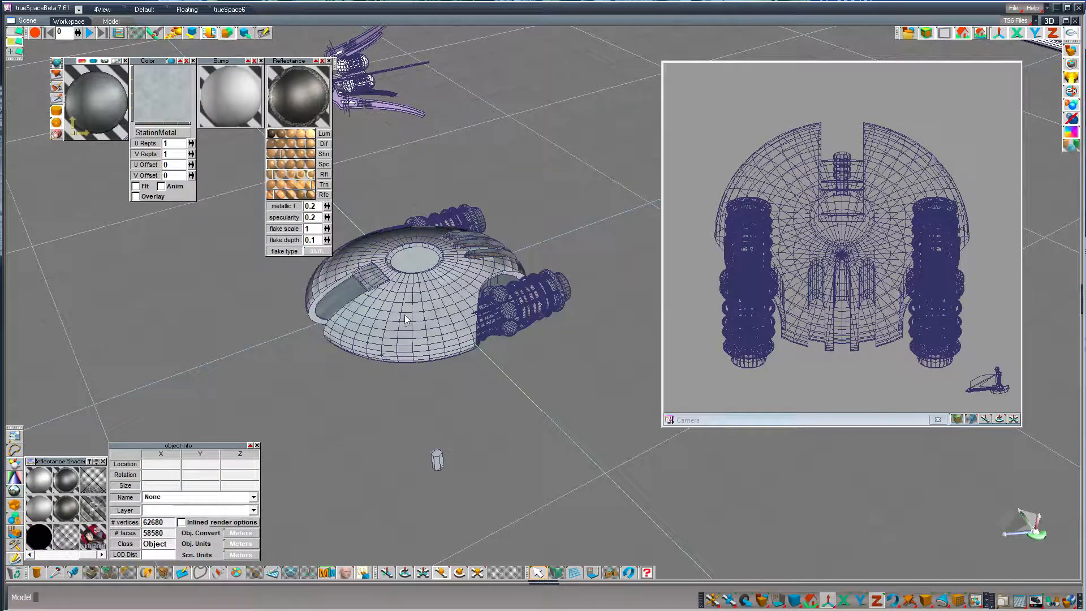
click(405, 315)
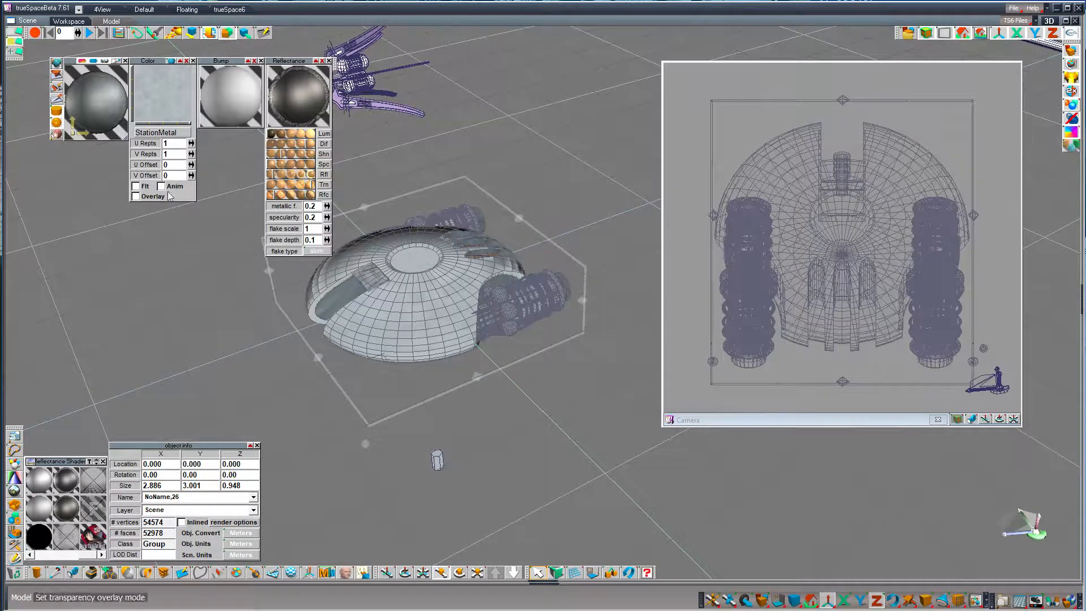
click(57, 90)
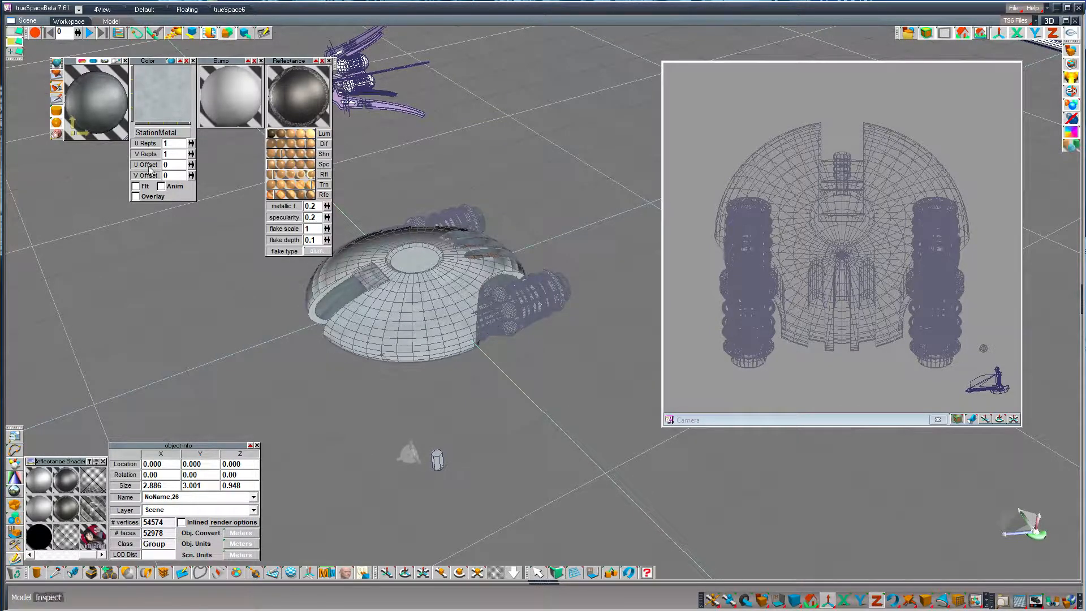
click(419, 332)
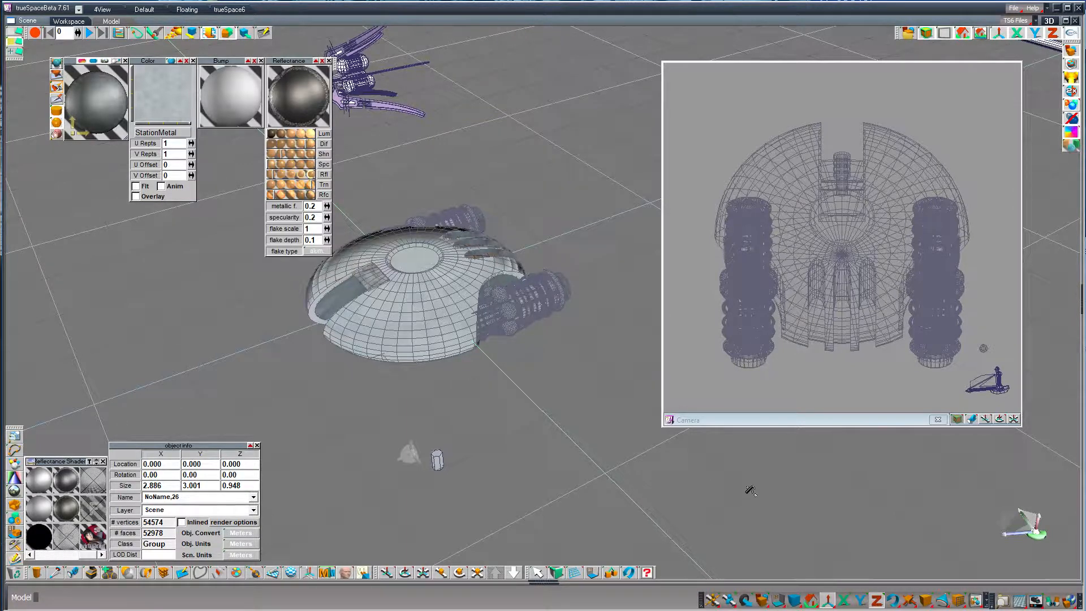
Render the scene in the camera view and tune the paint's diffuse, shininess and specular levels, repainting the saucer hull to compare
click(909, 32)
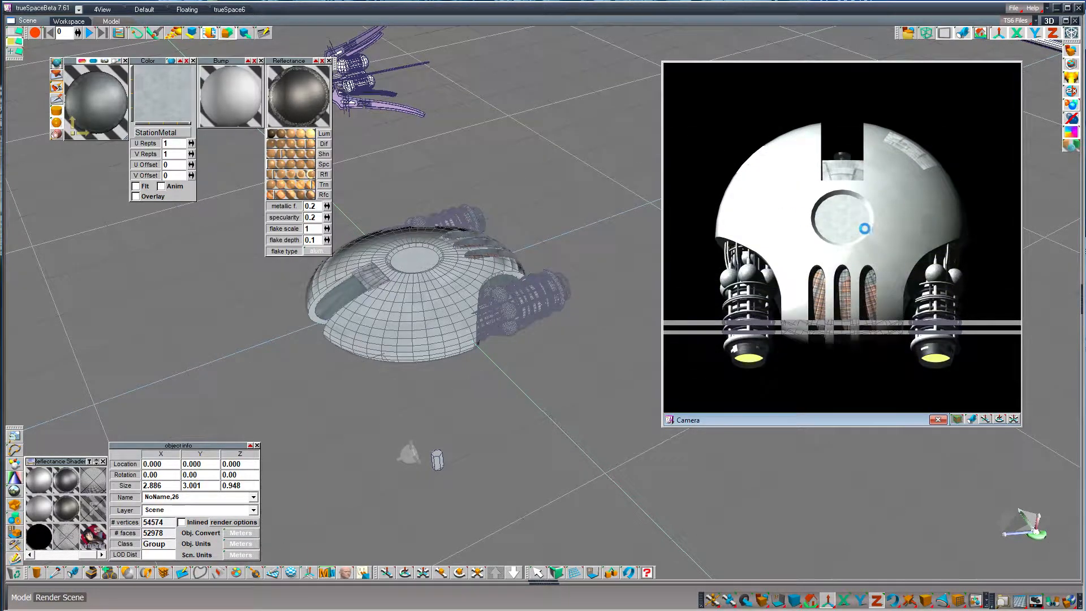
click(297, 149)
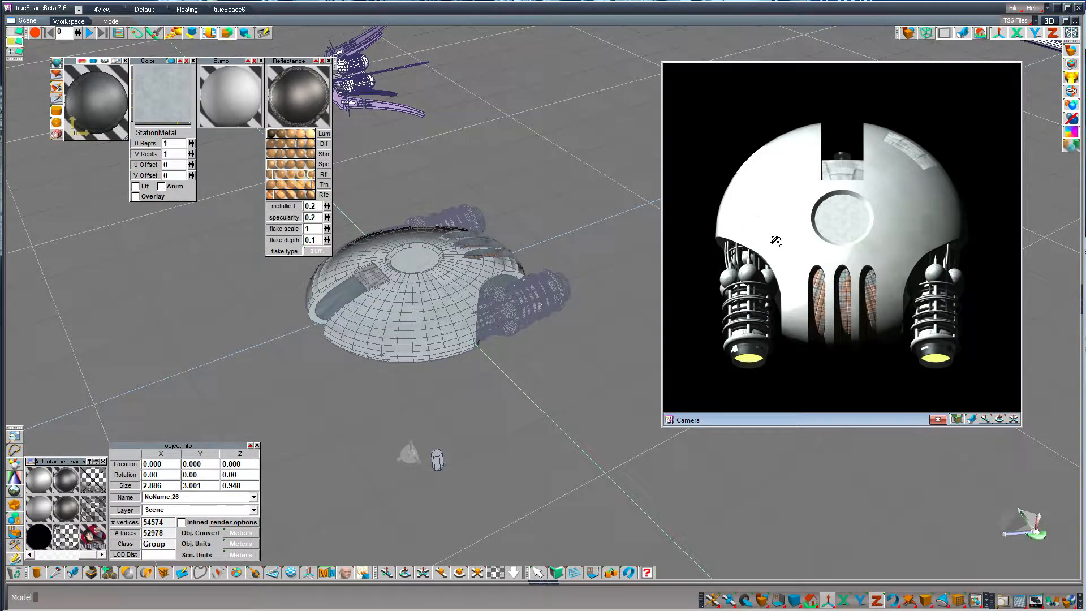
click(912, 209)
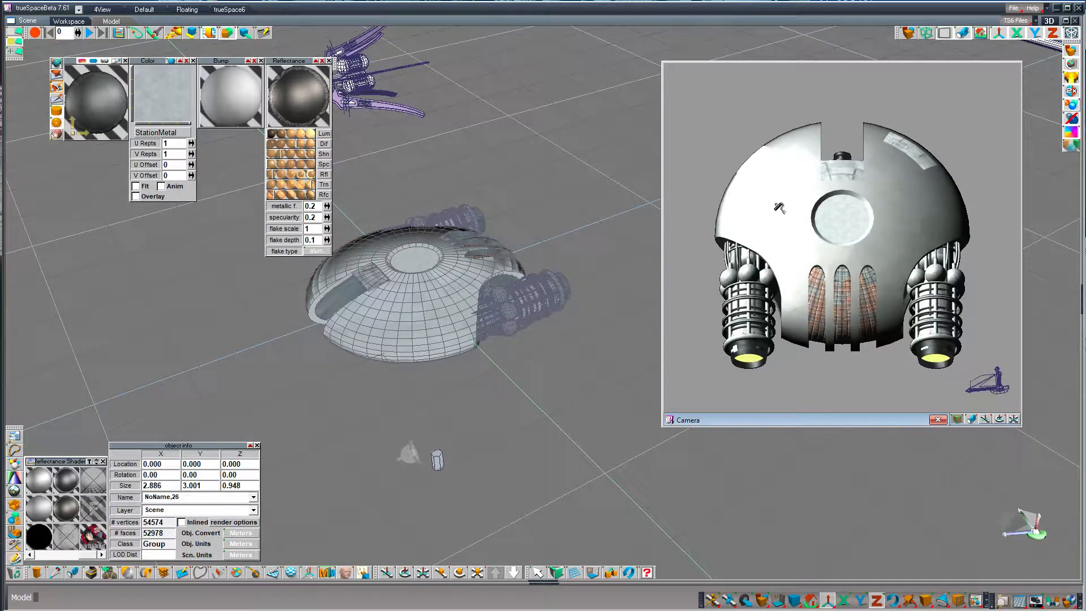
click(287, 145)
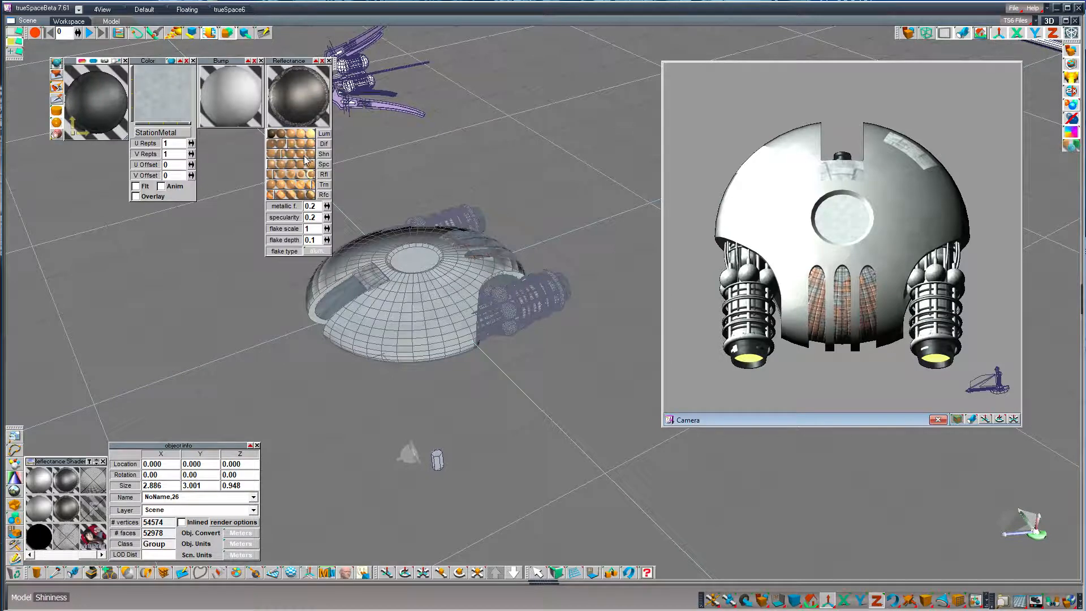
click(275, 155)
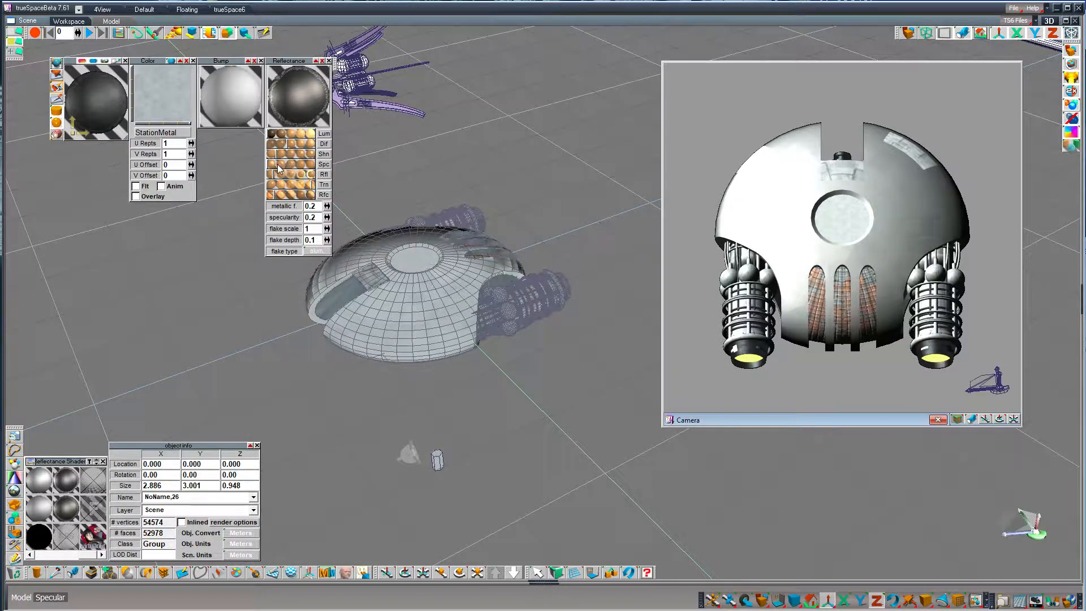
click(281, 170)
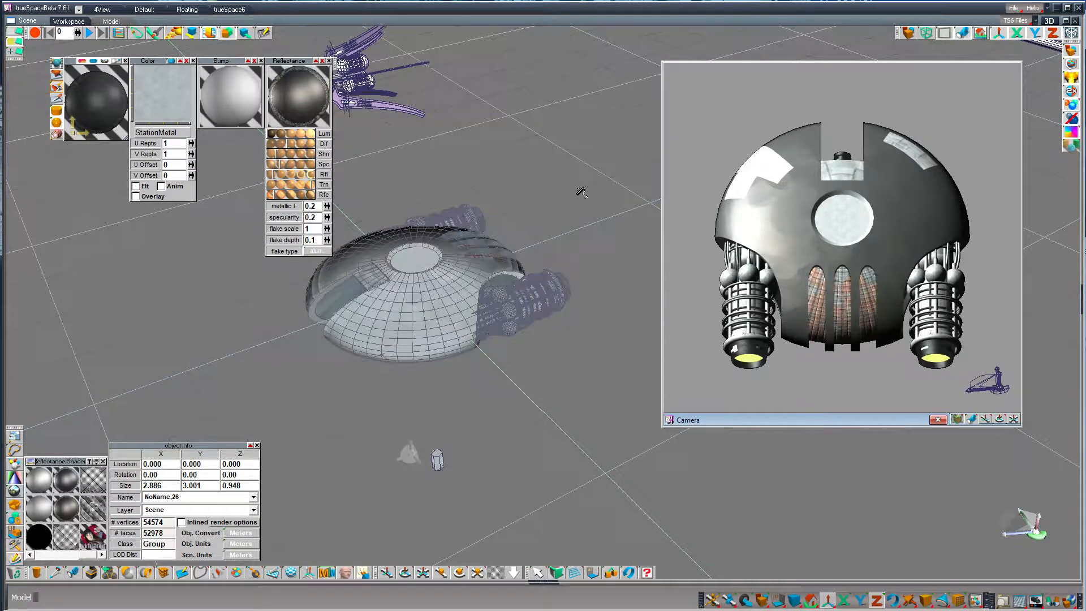
click(294, 145)
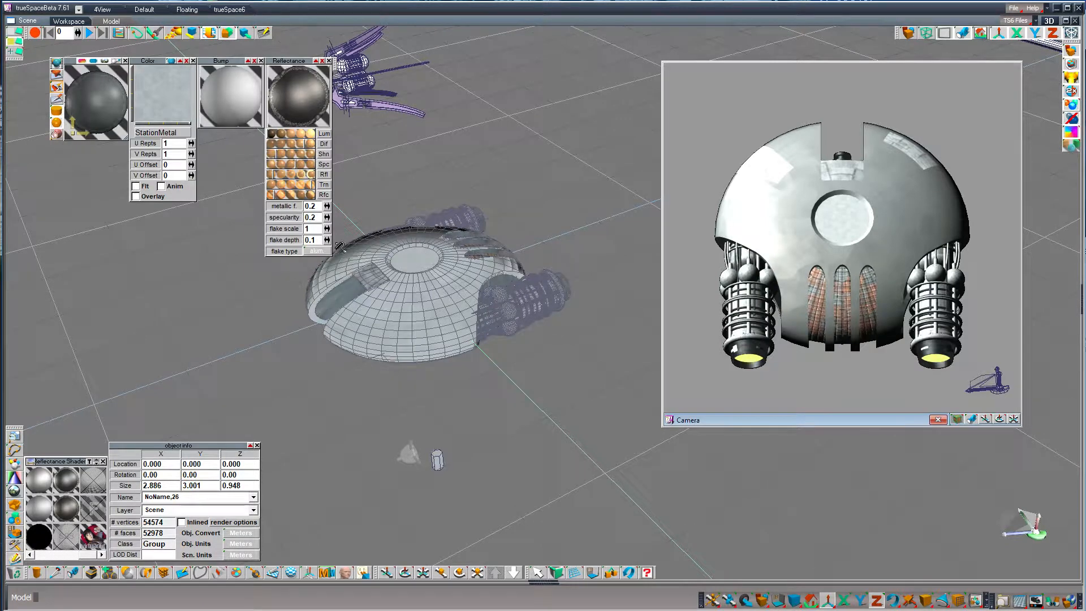
Set the paint's flake scale to 0.5 and flake depth to 0.05 and reapply the material to the saucer hull
text(0.)
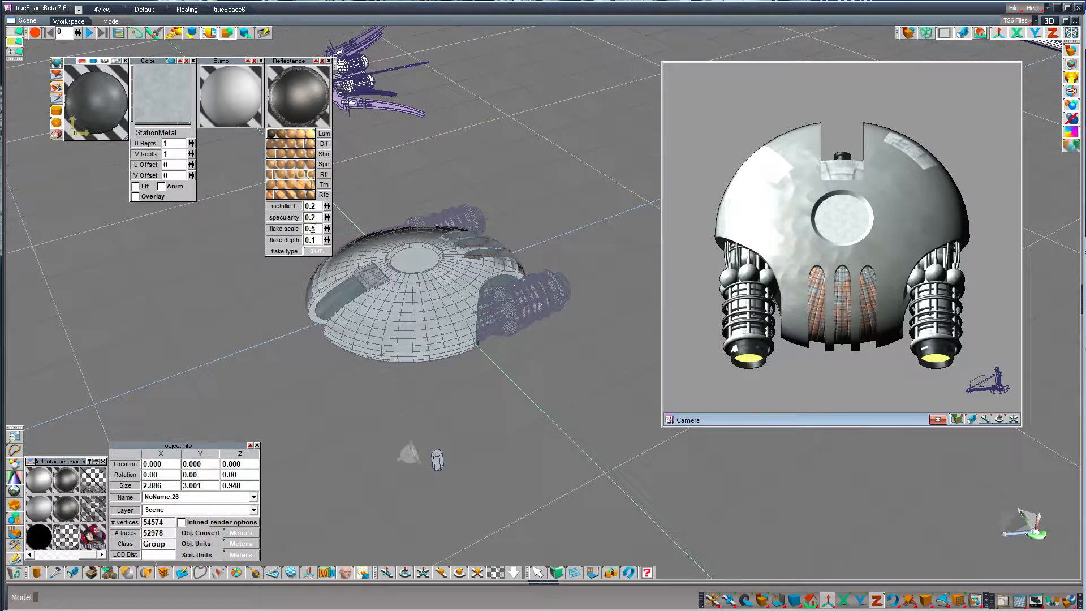
click(910, 194)
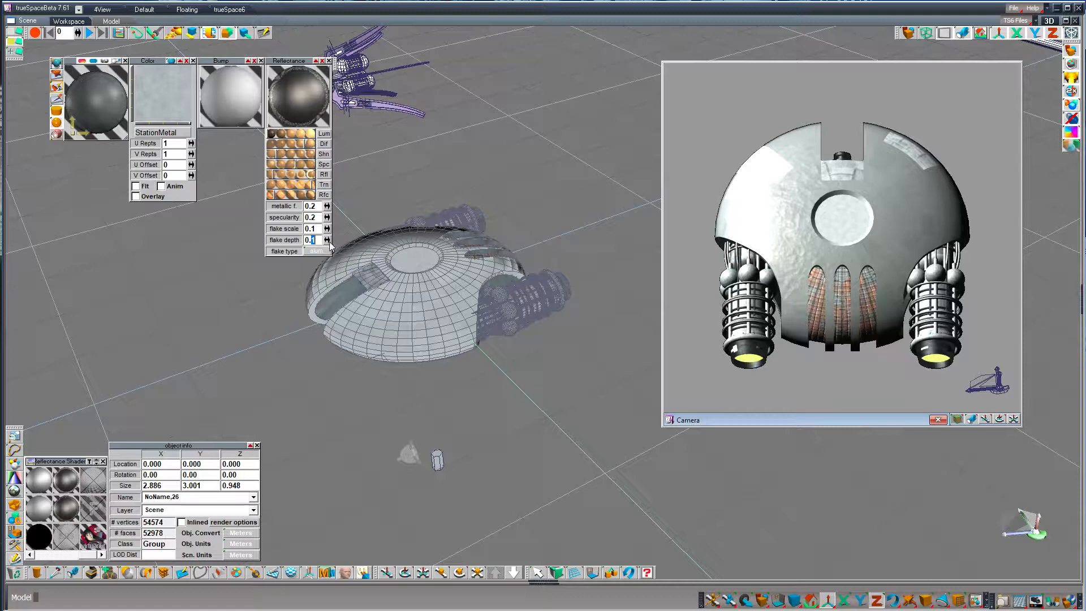
text(05)
click(909, 200)
click(923, 204)
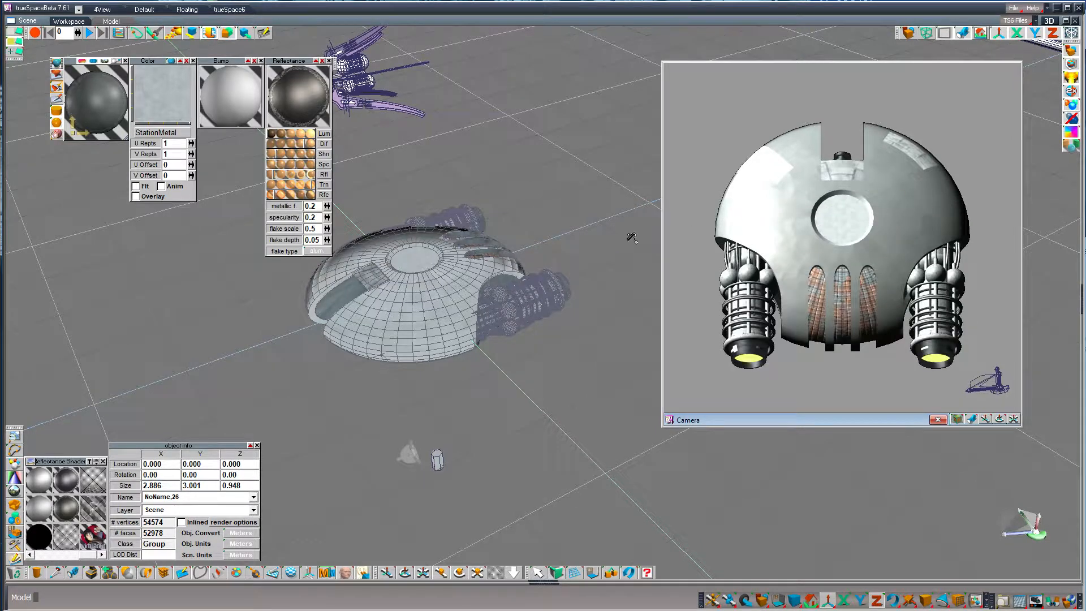
Set the flake scale to 0.2 and metallic f. to 0.1 and repaint the saucer hull
drag(313, 228, 326, 233)
click(913, 197)
click(904, 219)
click(897, 219)
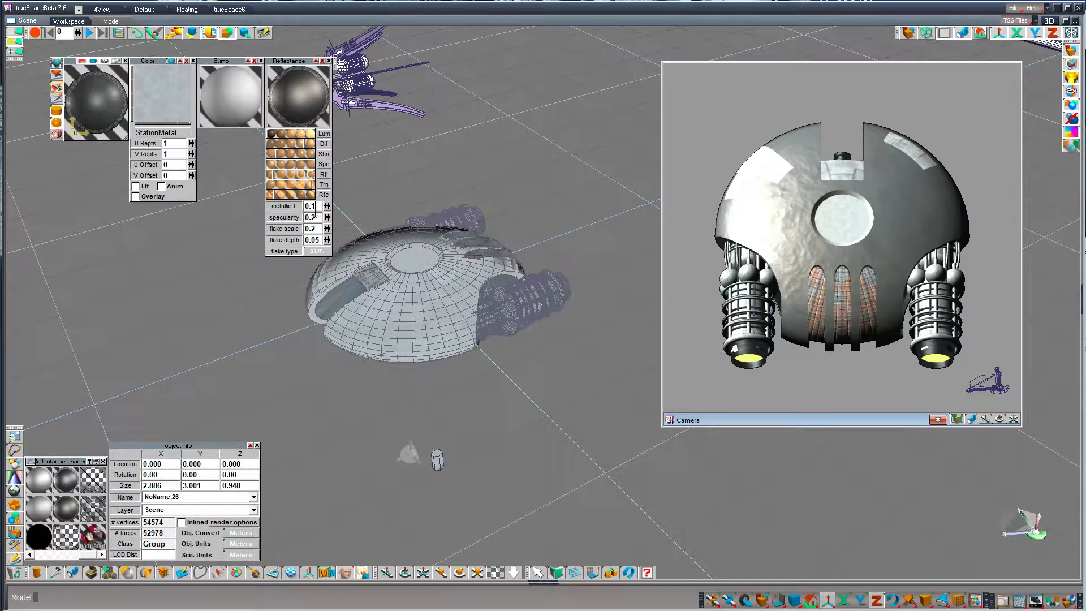
Set the paint's specularity to 0.1 and metallic f. to 0.2 and apply the material to the saucer hull
drag(312, 217, 321, 215)
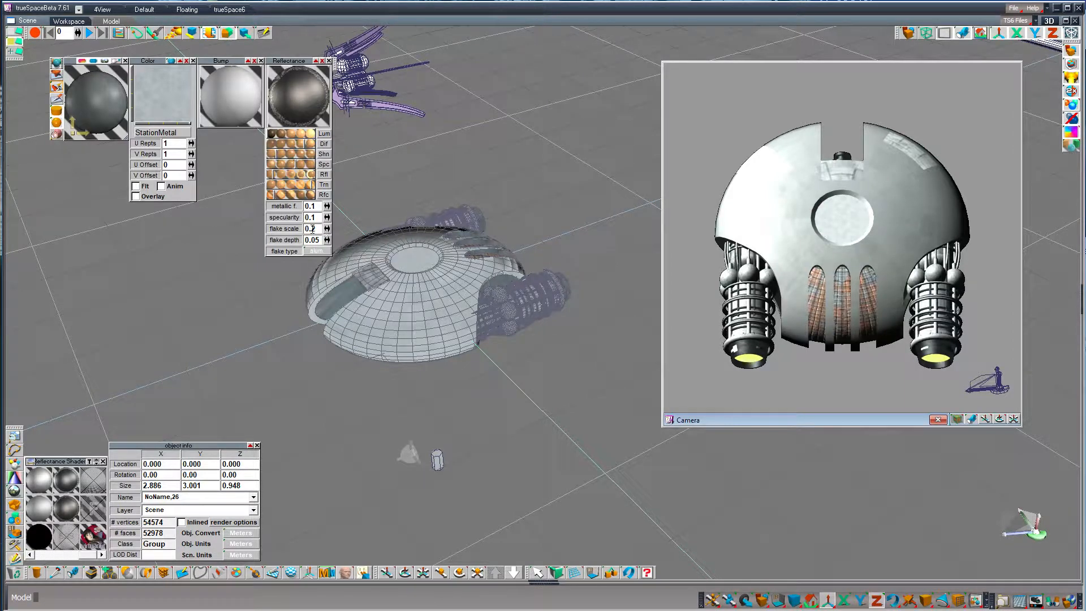
drag(311, 217, 321, 218)
key(Delete)
text(1)
key(Return)
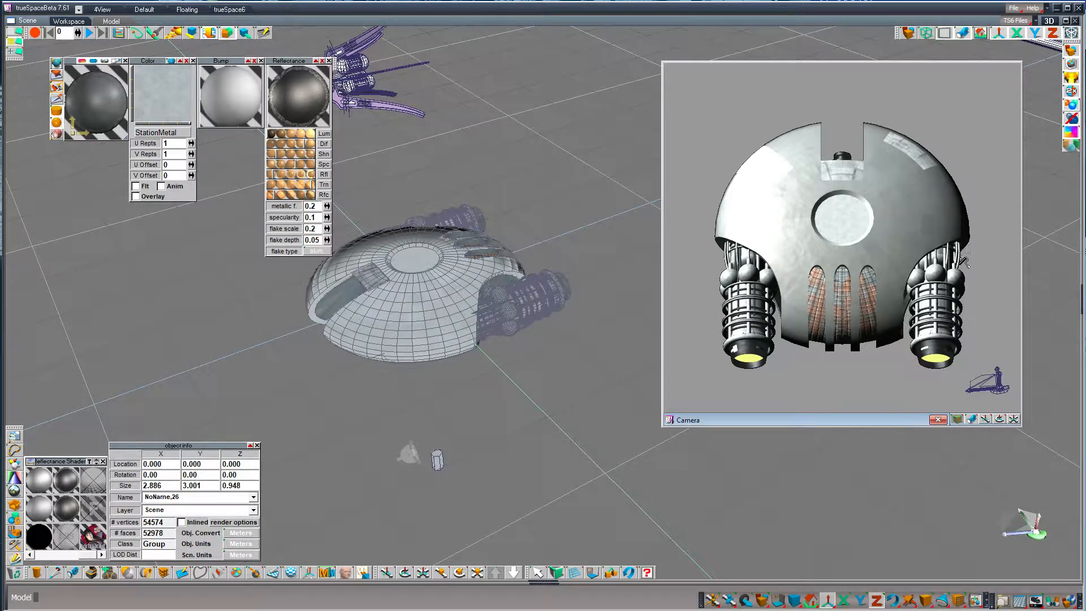
Leave painting, render the scene to an image file with the offered settings, and render it again in the camera view
click(539, 573)
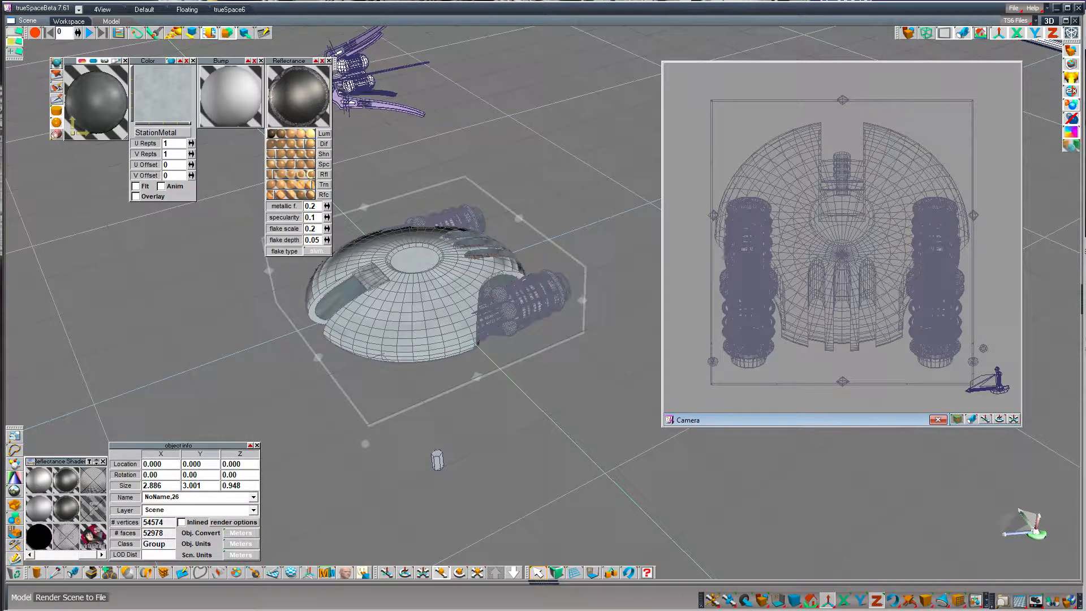
key(Return)
key(Return)
key(Return)
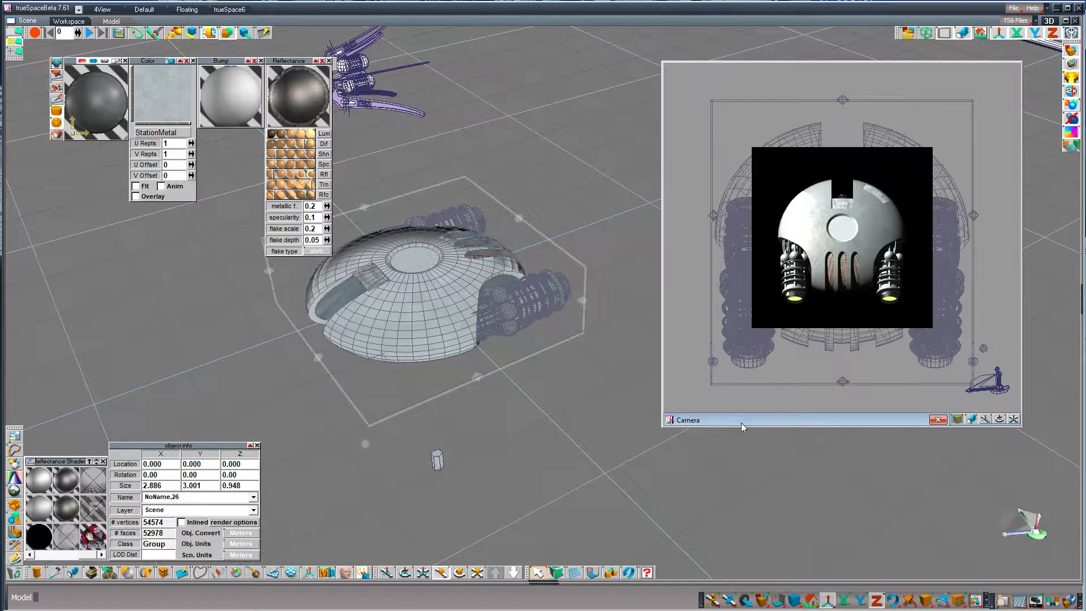
drag(909, 35, 909, 69)
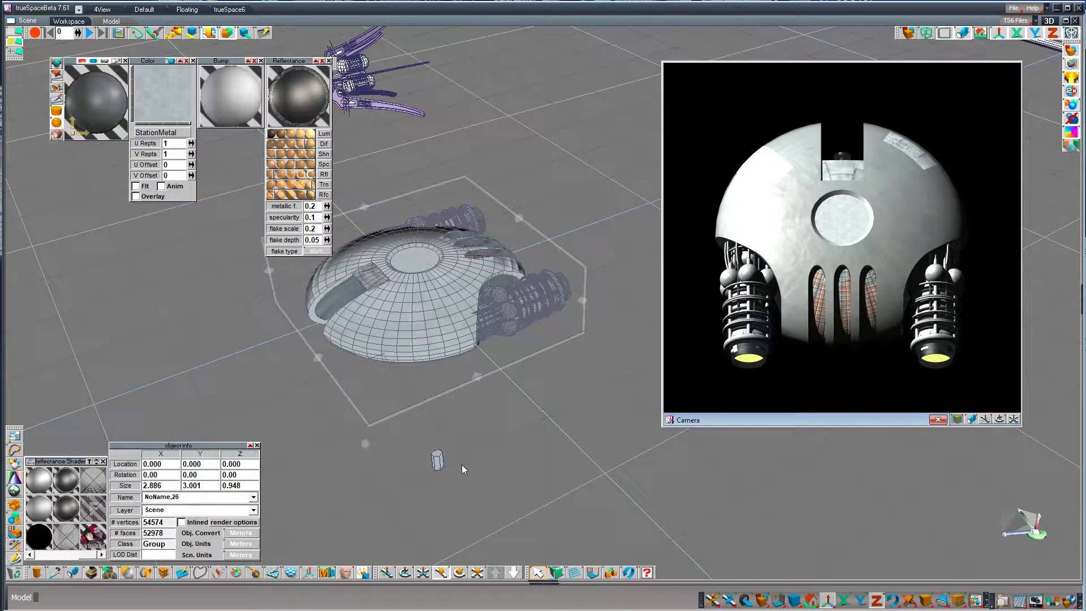
Navigate down the ship group's hierarchy to select the saucer hull object, Sphere,1
click(290, 574)
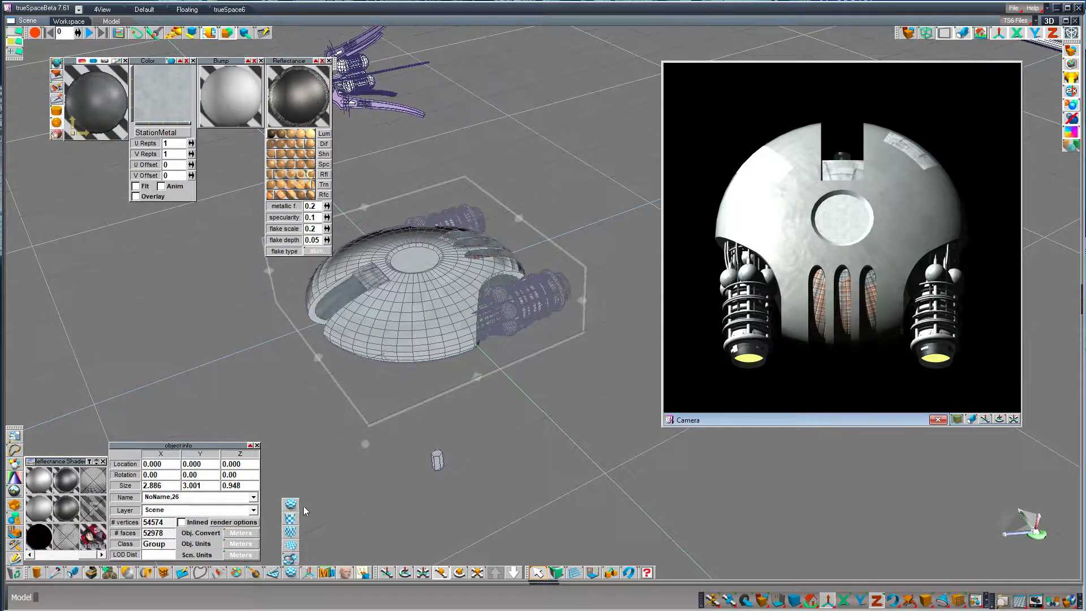
click(273, 574)
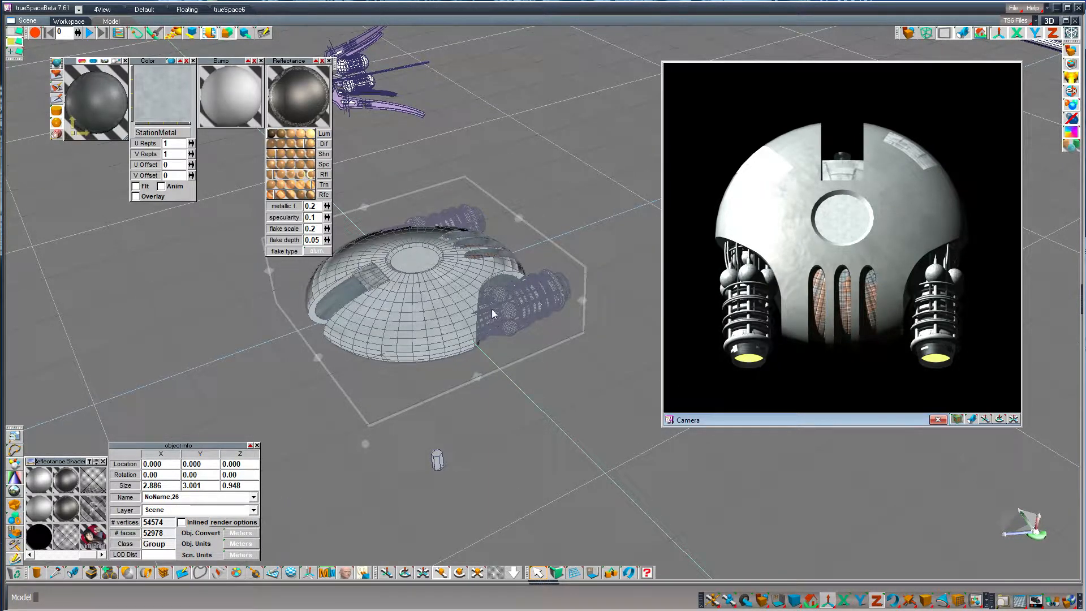
click(274, 574)
key(Down)
key(Down)
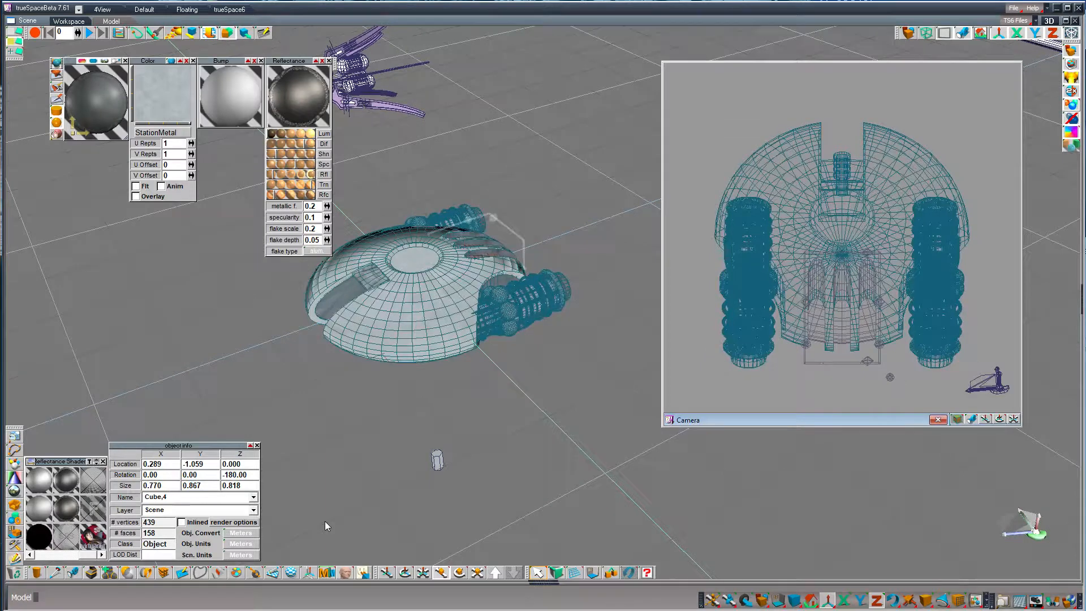
key(Right)
key(Down)
key(Down)
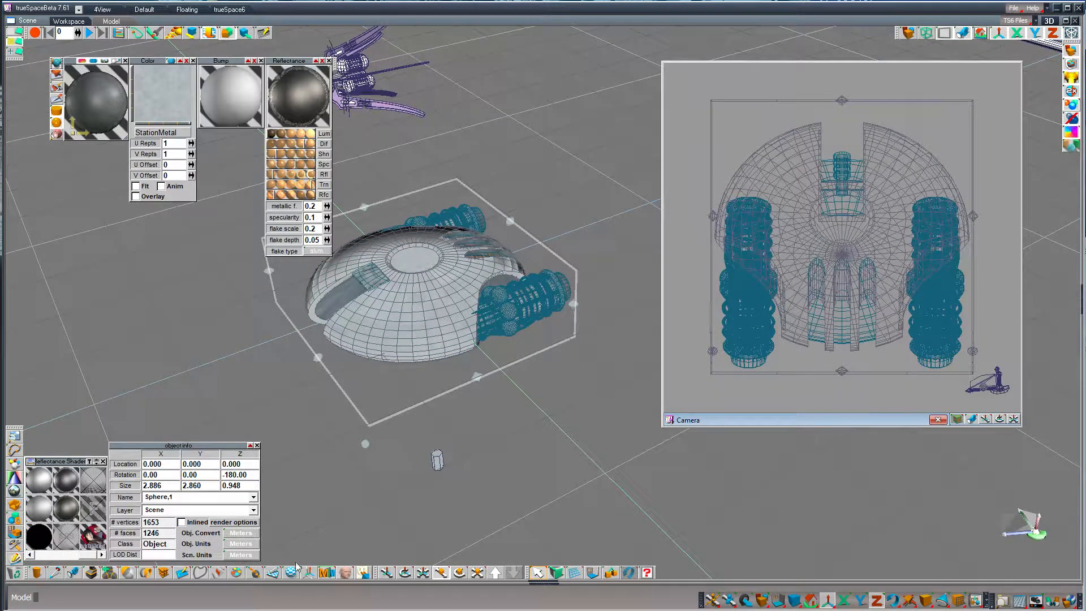
Step through the saucer hull's material rectangles and delete all of them
click(272, 573)
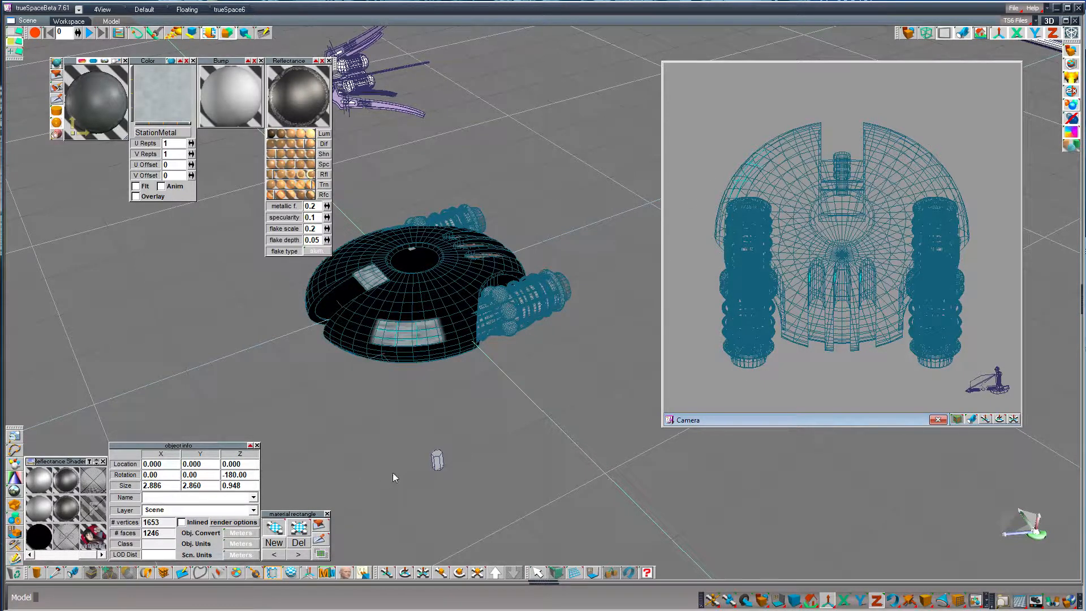
click(300, 555)
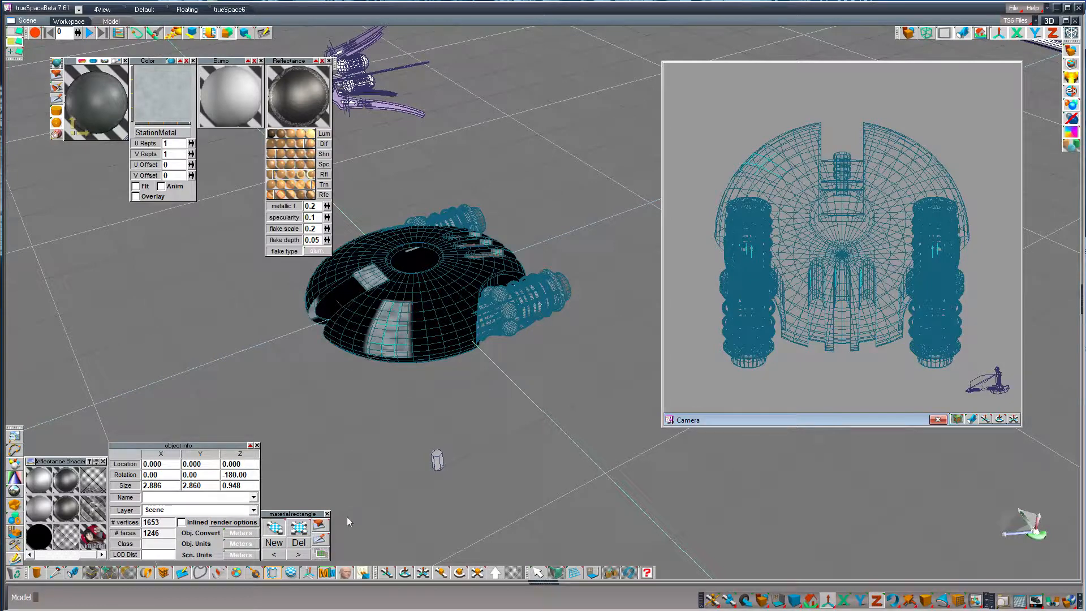
click(298, 555)
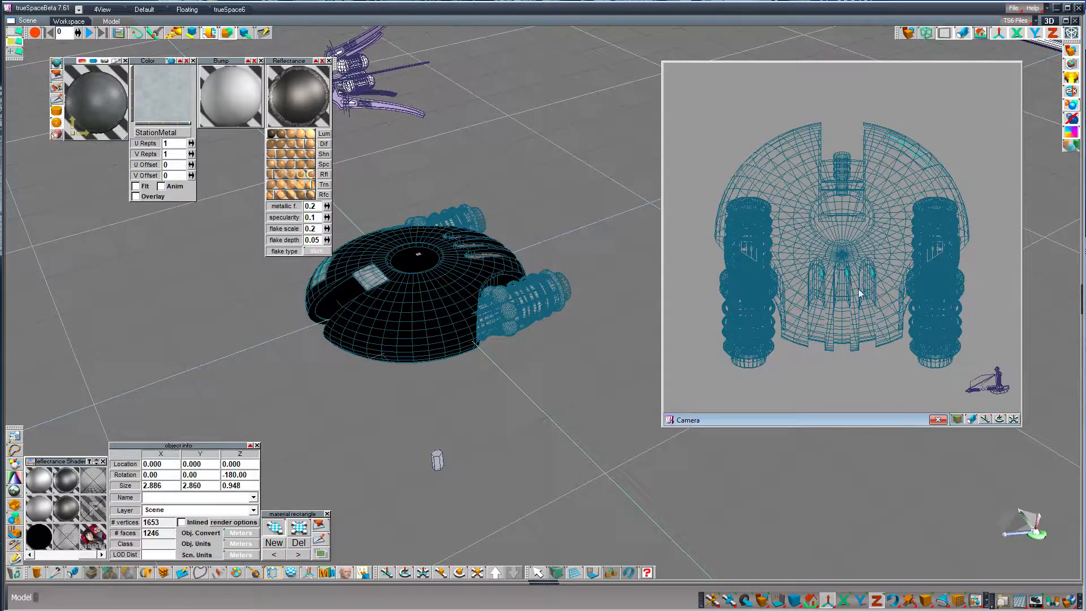
click(298, 556)
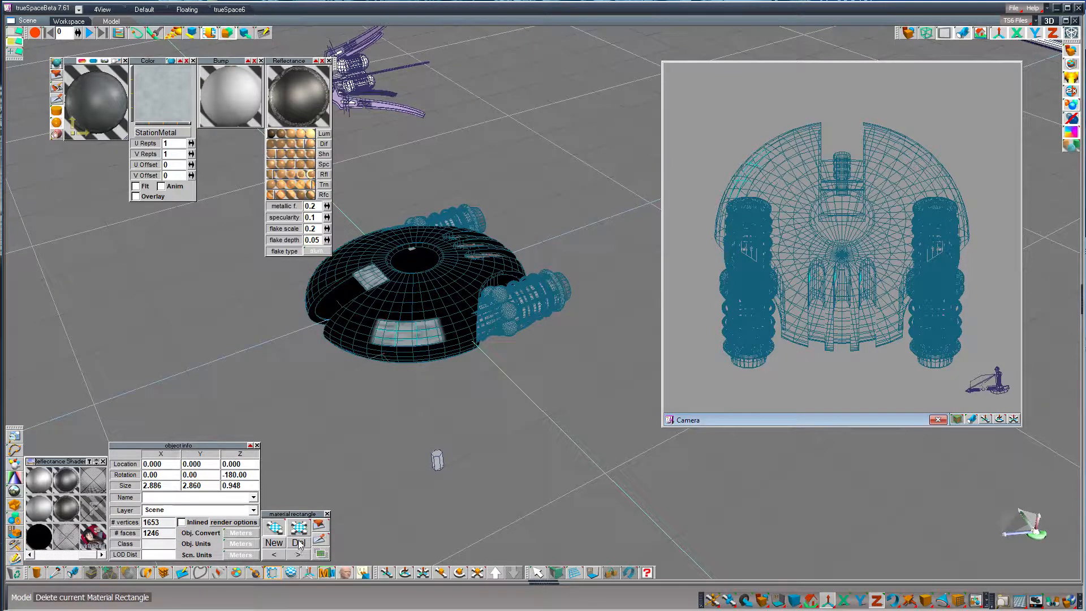
click(299, 543)
click(298, 543)
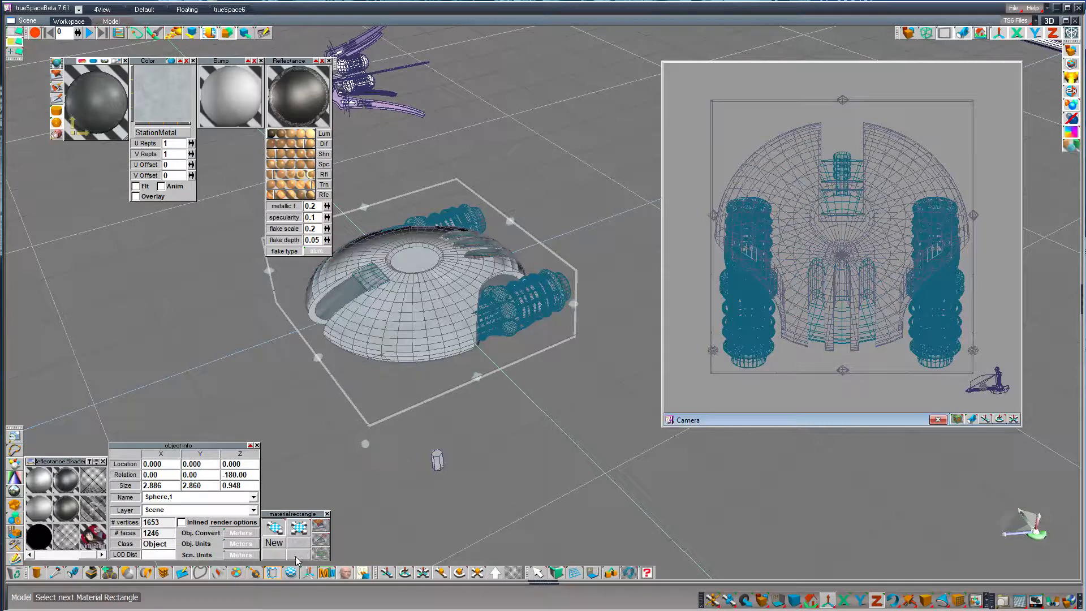
Leave material rectangle editing and move up the hierarchy to select the whole ship group
click(538, 575)
key(Up)
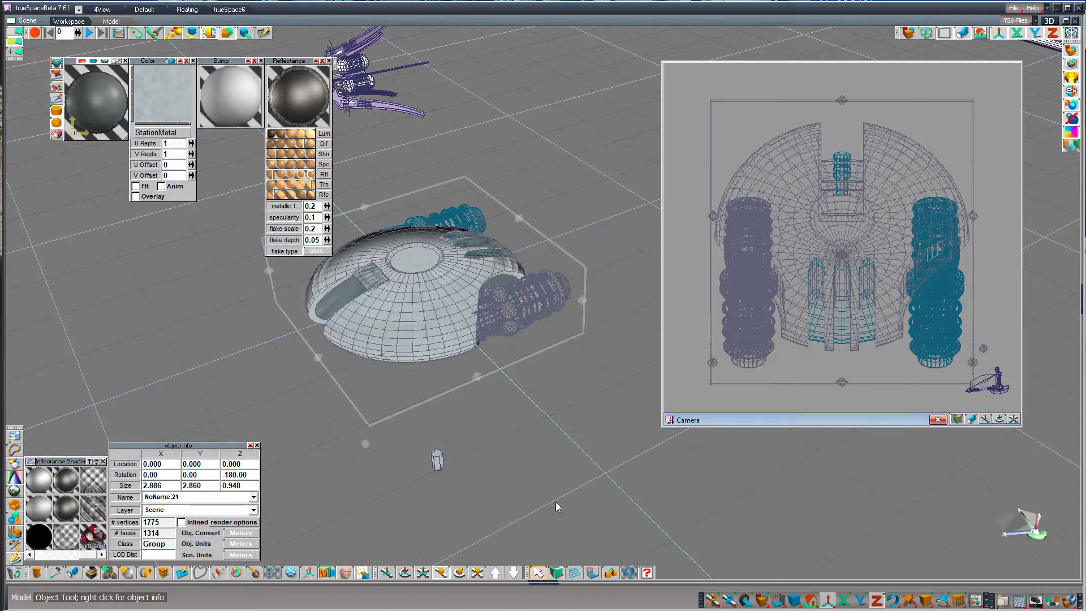
key(Up)
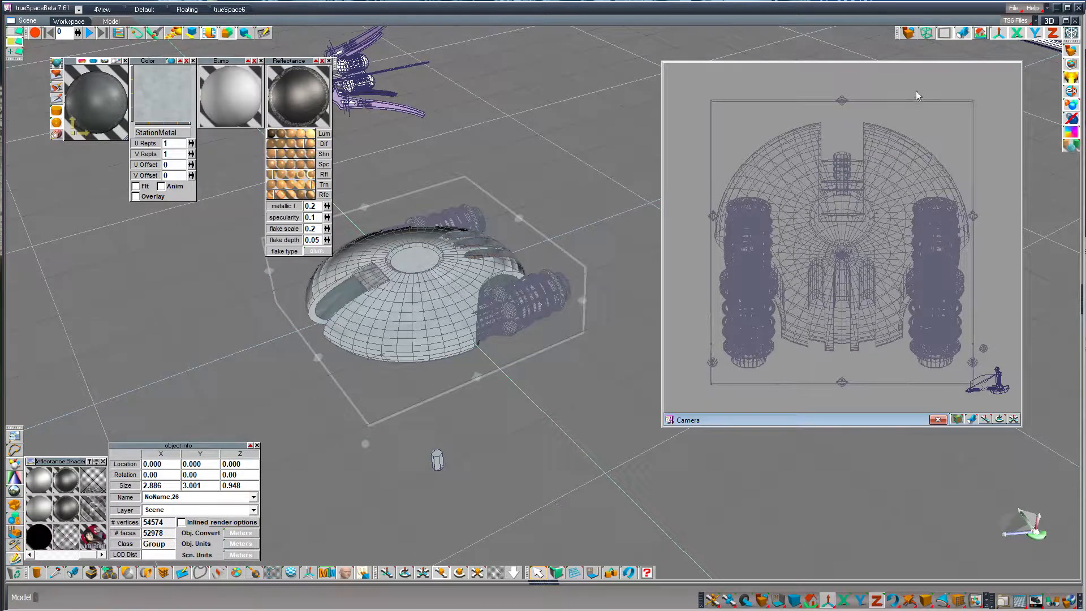
Render the scene in the camera view and close the material's color, bump and reflectance settings
click(910, 35)
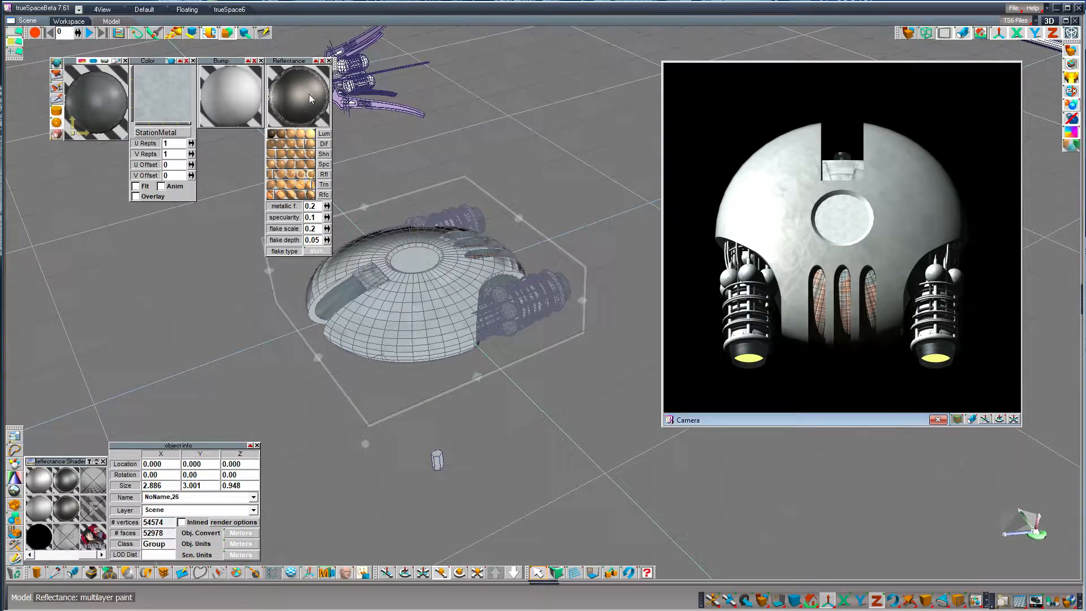
click(335, 65)
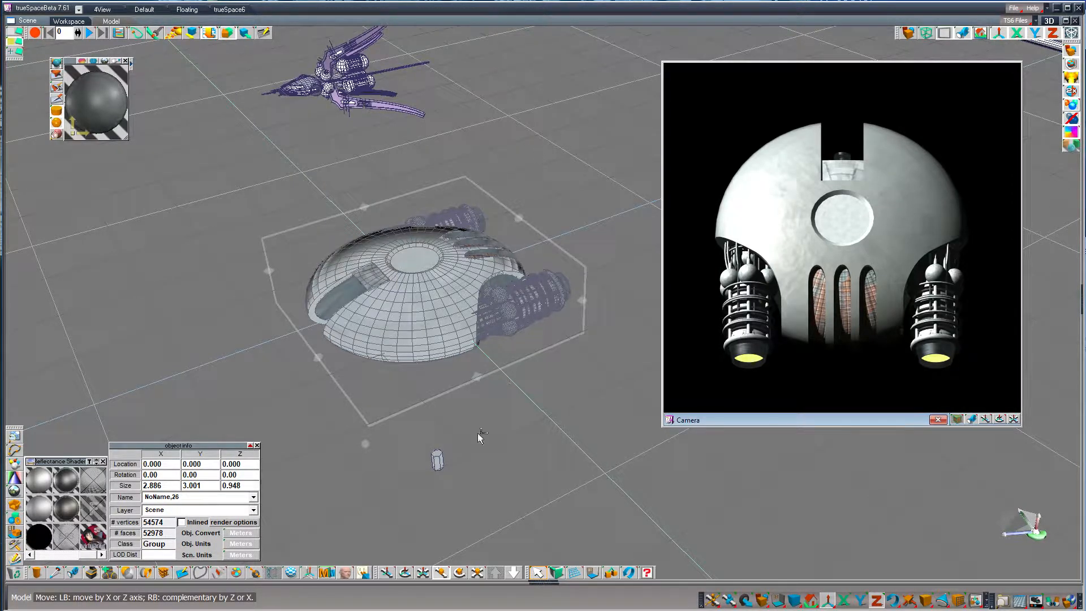
Select the small cylinder beside the saucer ship and shift it to about X -2.977, Y 1.362
click(405, 570)
drag(230, 340, 261, 362)
drag(451, 502, 431, 413)
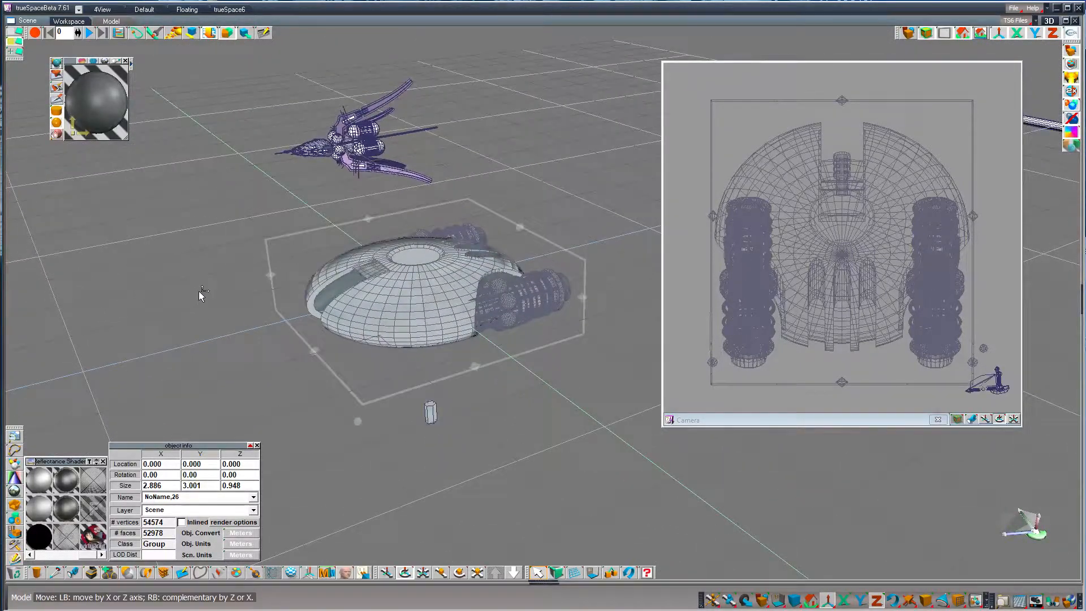
mouse_move(184, 273)
mouse_down()
mouse_move(184, 261)
mouse_move(184, 328)
mouse_move(184, 274)
mouse_up()
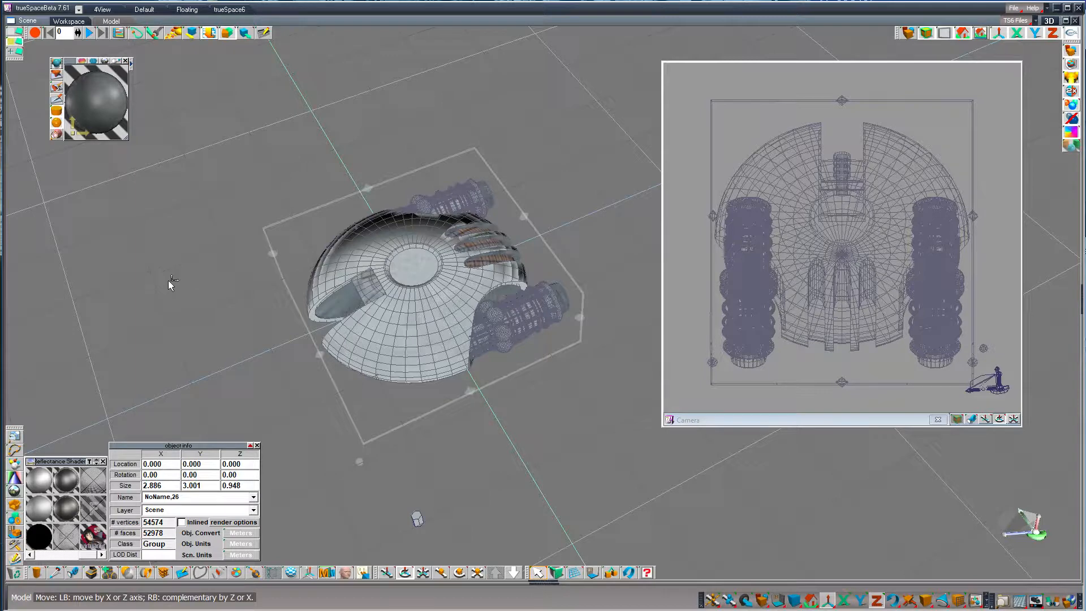
click(182, 252)
drag(182, 251, 209, 260)
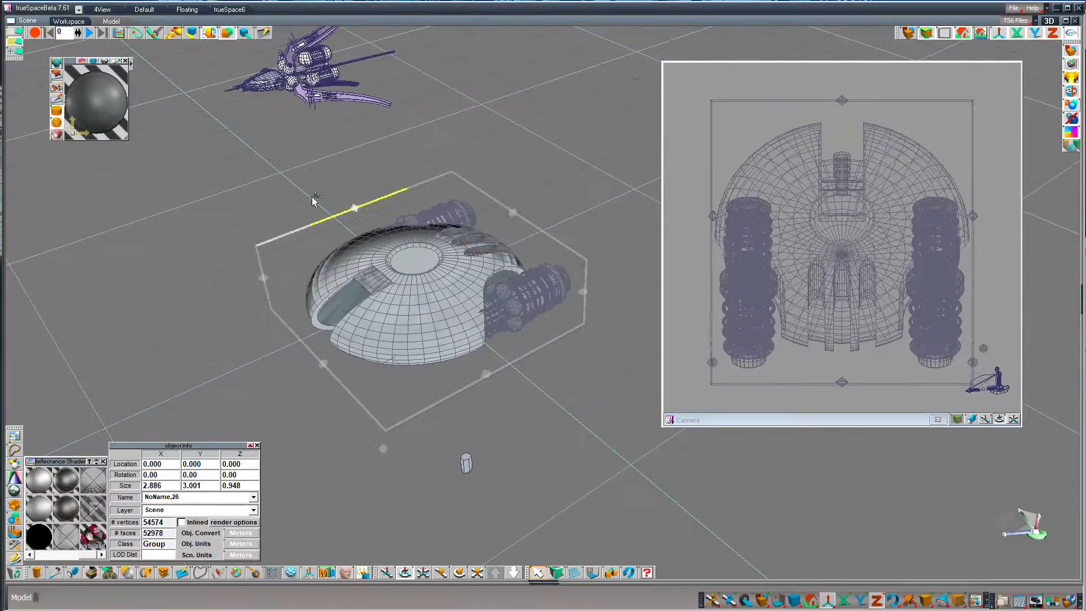
click(465, 468)
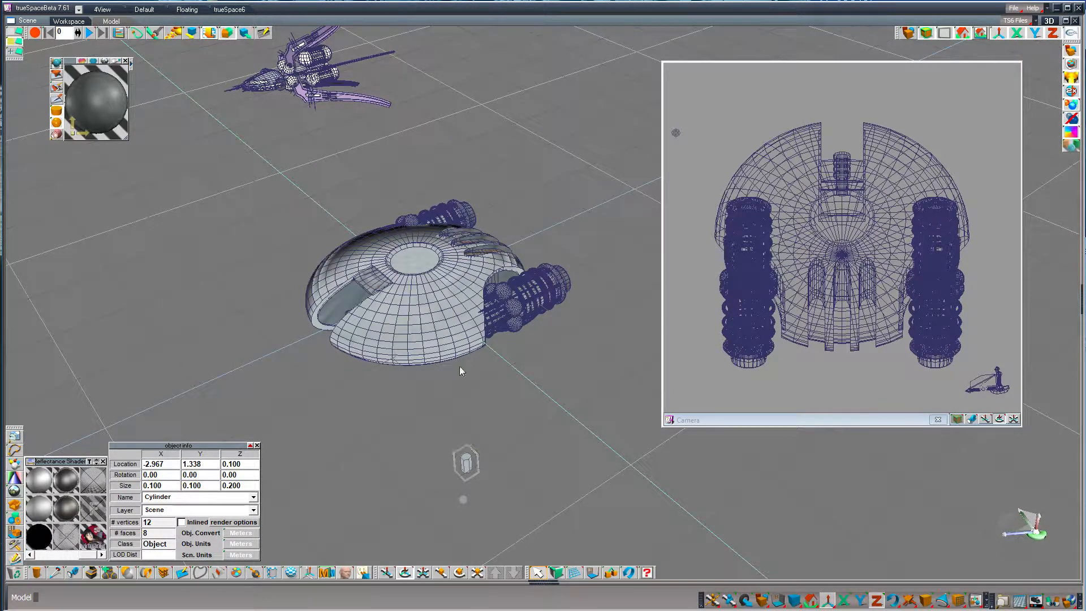
key(z)
mouse_move(539, 497)
mouse_down()
mouse_move(523, 395)
mouse_move(539, 496)
mouse_up()
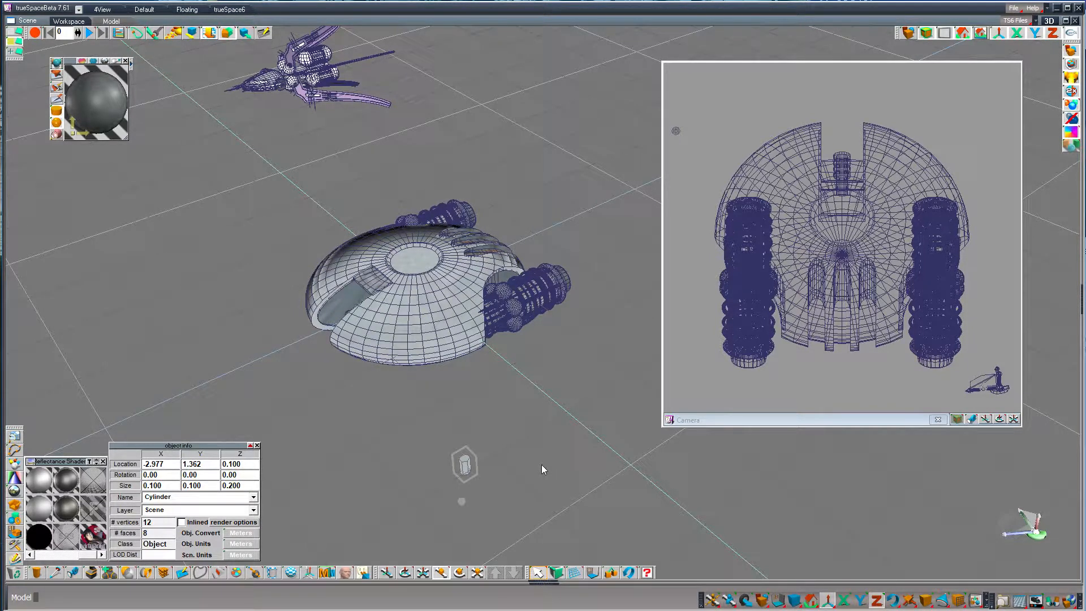
Load the space shuttle model into the scene and place it behind the saucer ship at about X 2.512, Y 0.232
click(416, 335)
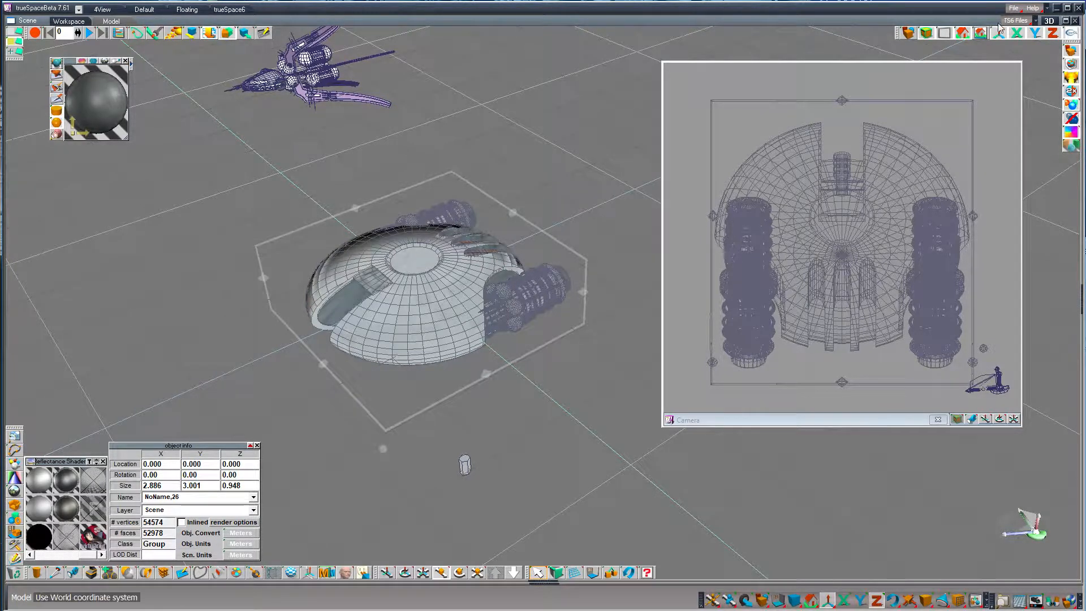
click(1017, 21)
mouse_move(1028, 41)
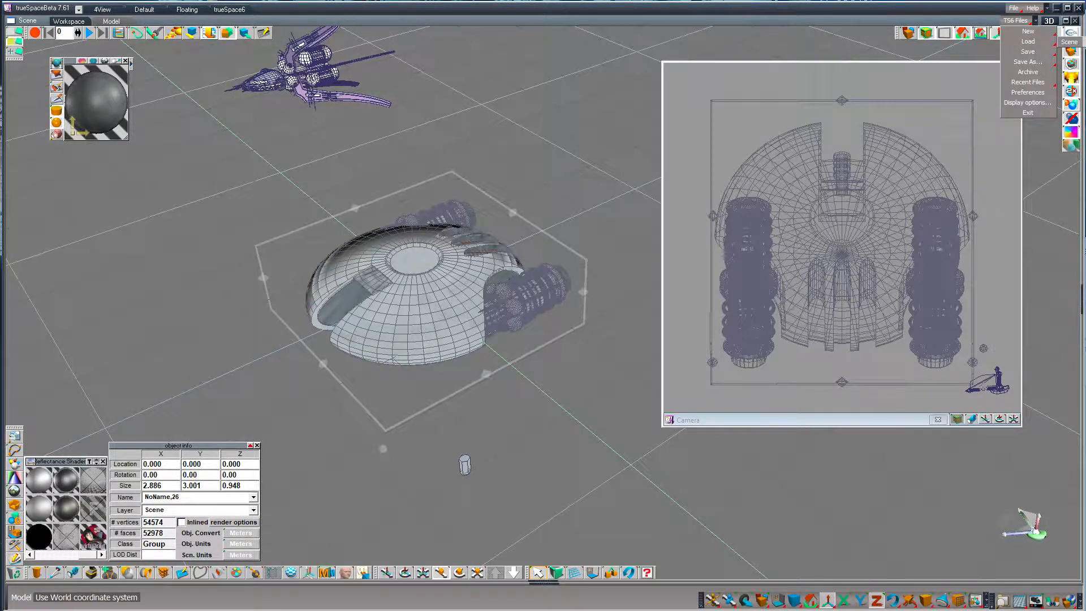
click(1070, 42)
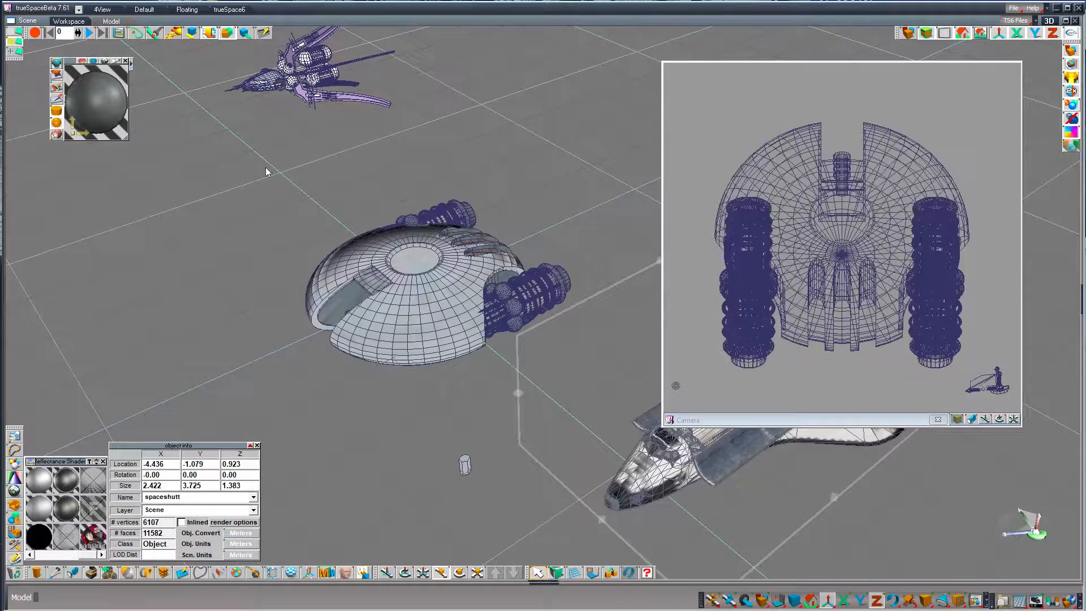
drag(904, 531, 551, 339)
drag(645, 491, 604, 464)
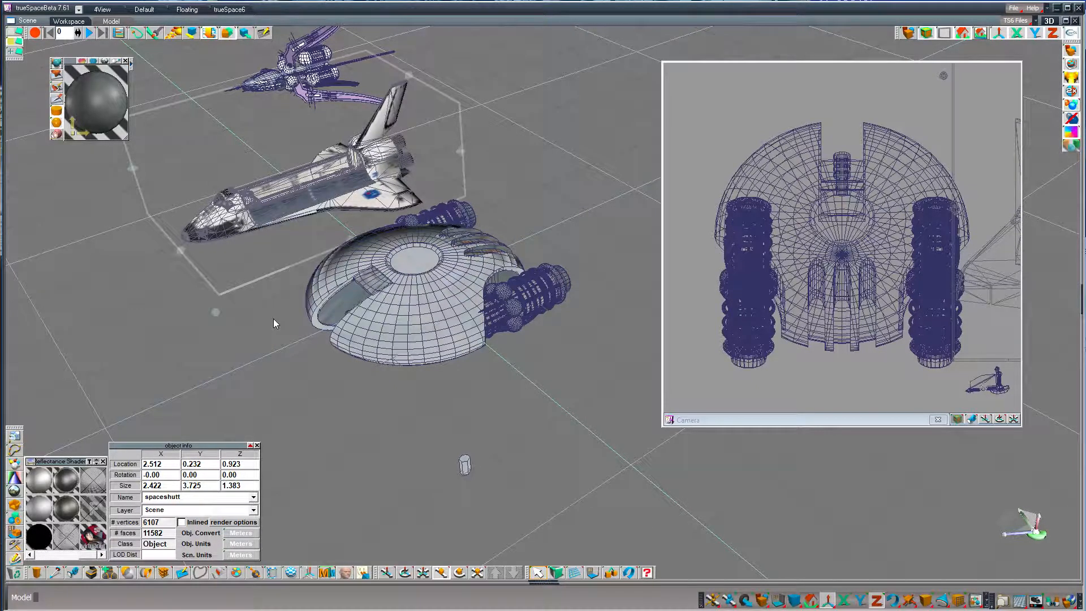
Select the saucer ship and the shuttle in turn to compare their sizes, and delete the shuttle
click(442, 307)
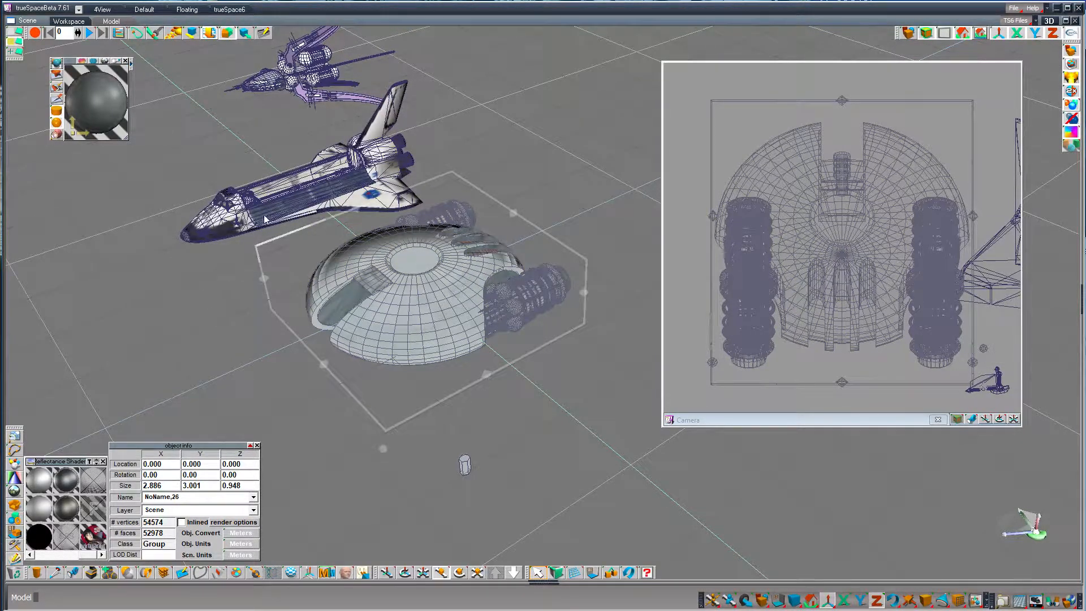
click(241, 219)
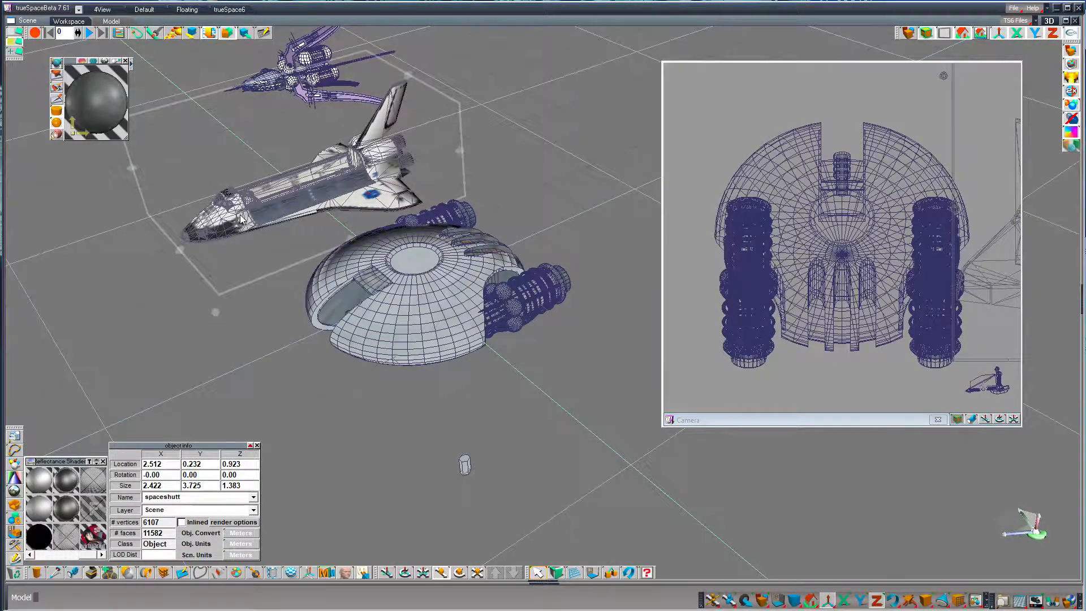
click(440, 274)
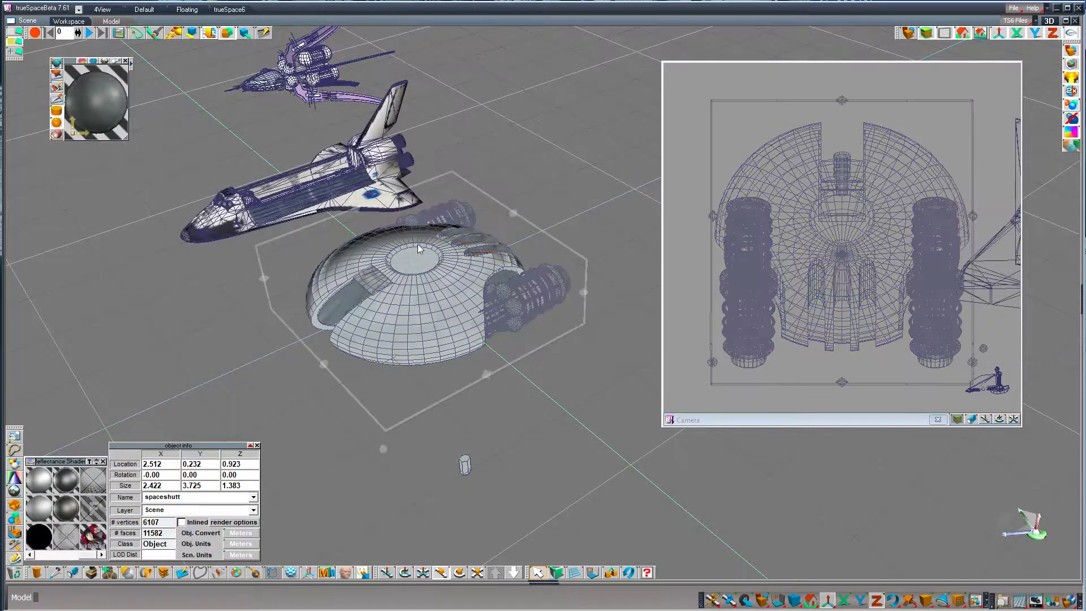
click(245, 229)
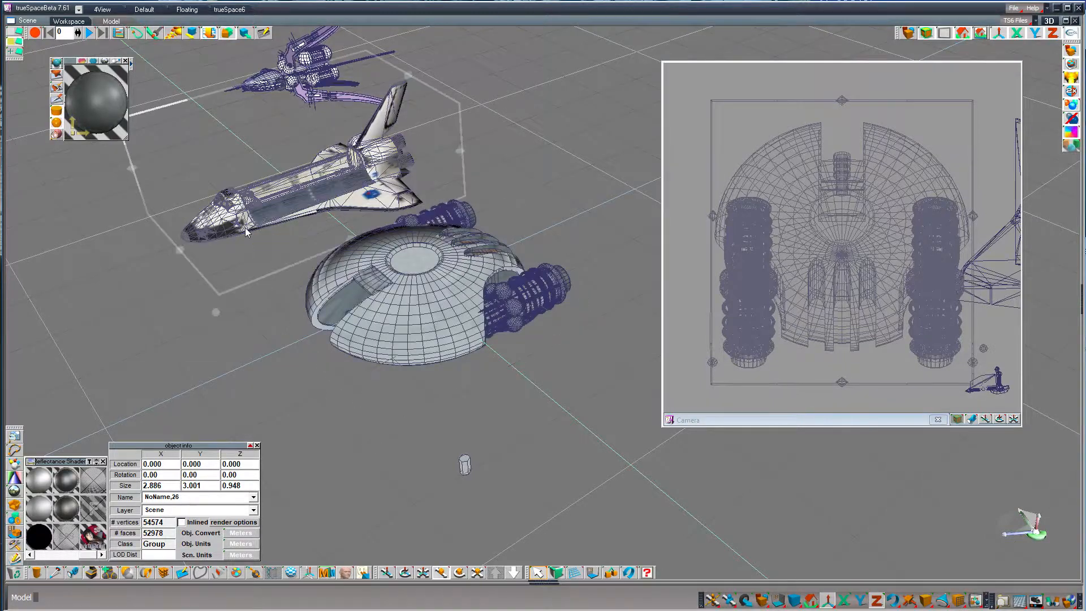
key(Delete)
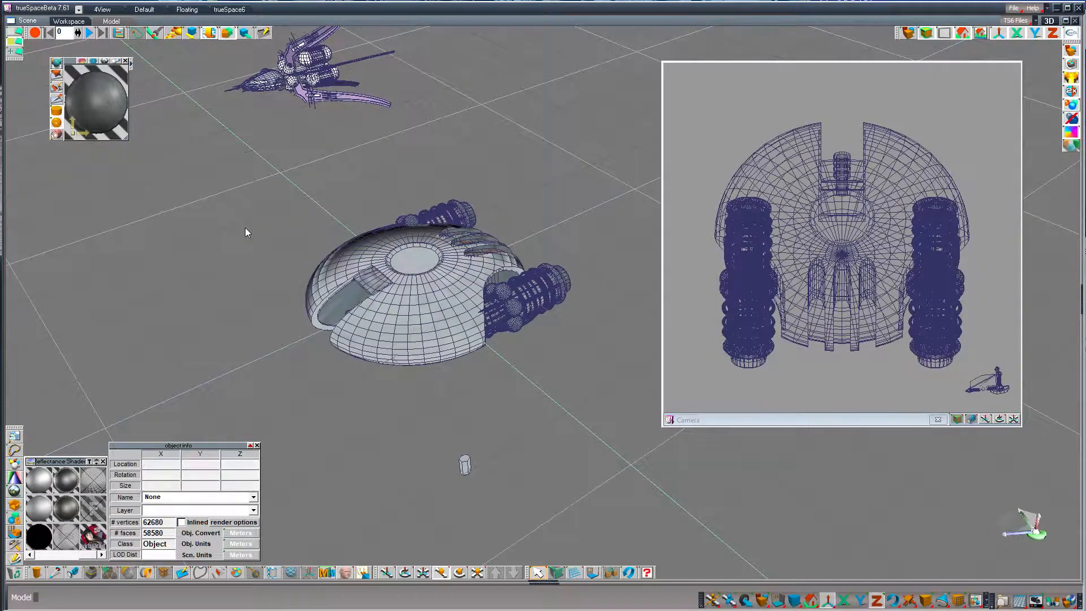
Load the rust-textured gunship model and move it behind the saucer ship to about X 3.543, Y 1.266
click(457, 312)
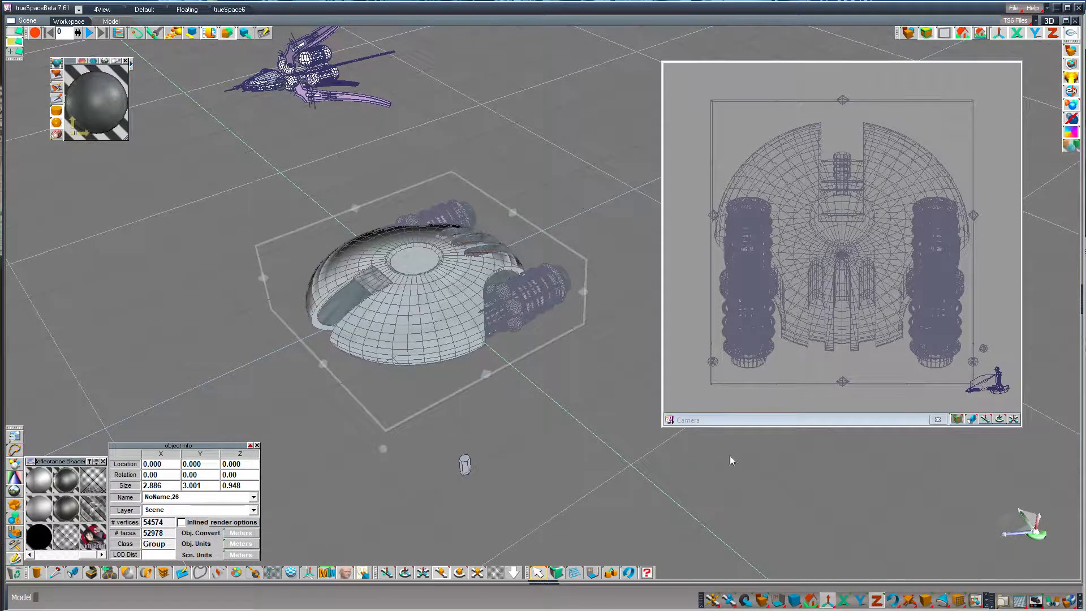
click(1015, 21)
mouse_move(1022, 44)
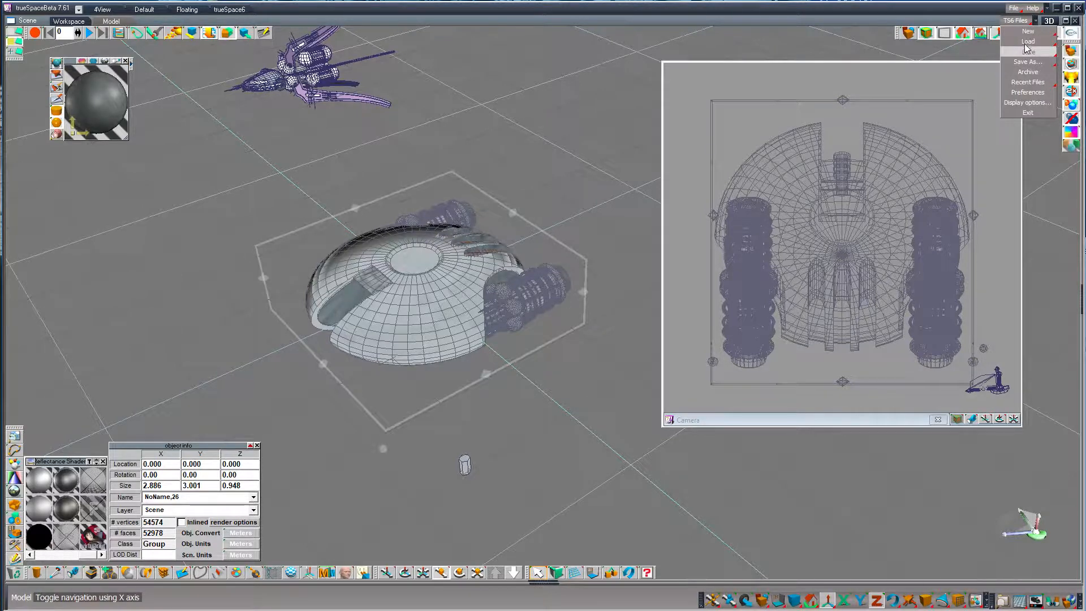
click(1069, 42)
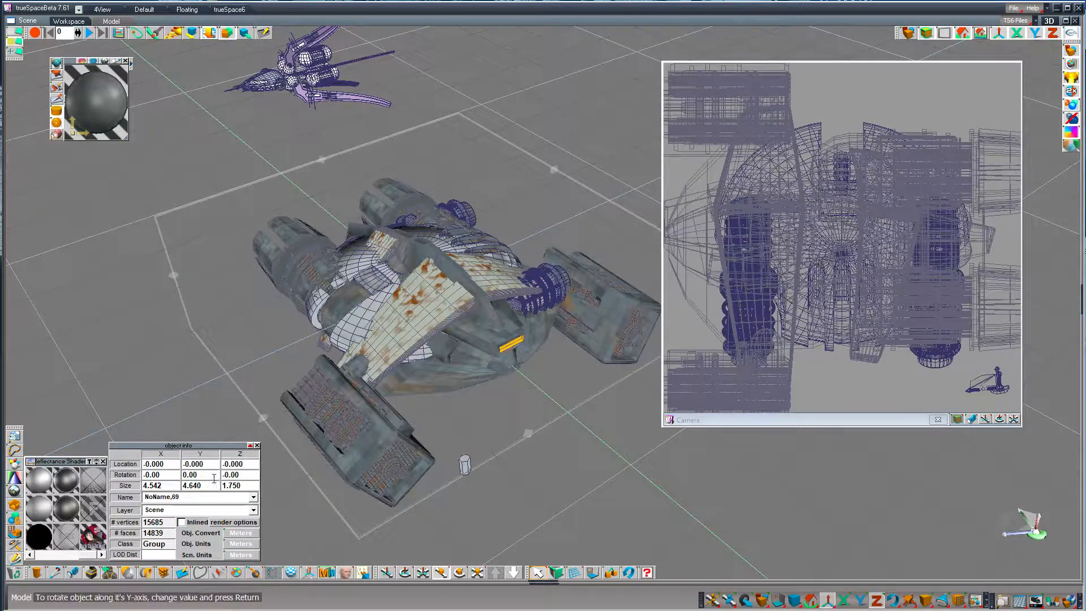
drag(659, 520, 419, 426)
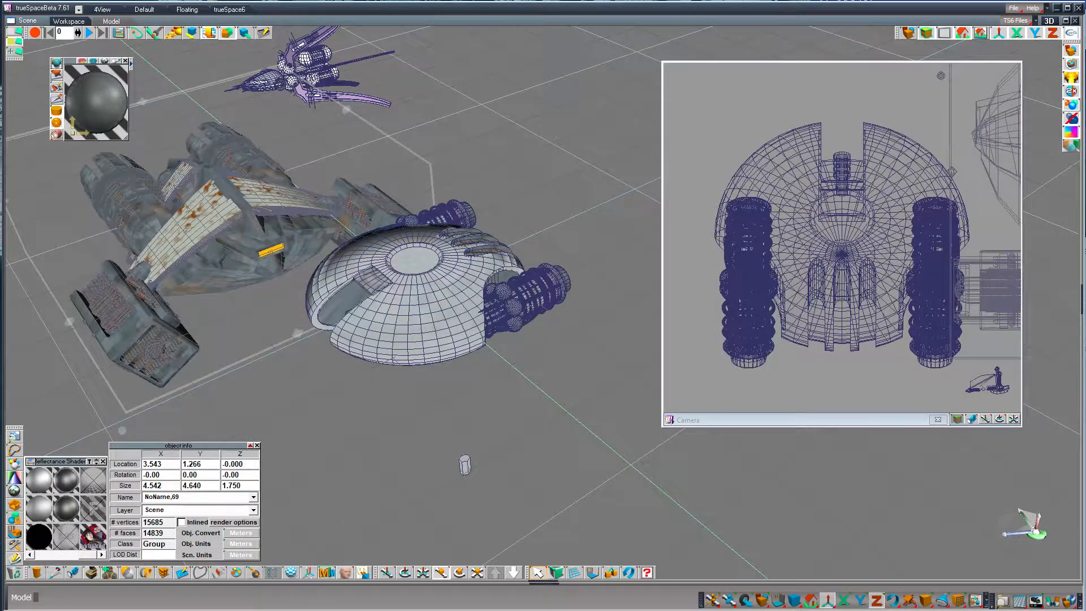
Switch to Visual Studio, search the entire solution for scManticore, check the size in its ShipClass definition, and return to trueSpace
key(alt+Tab)
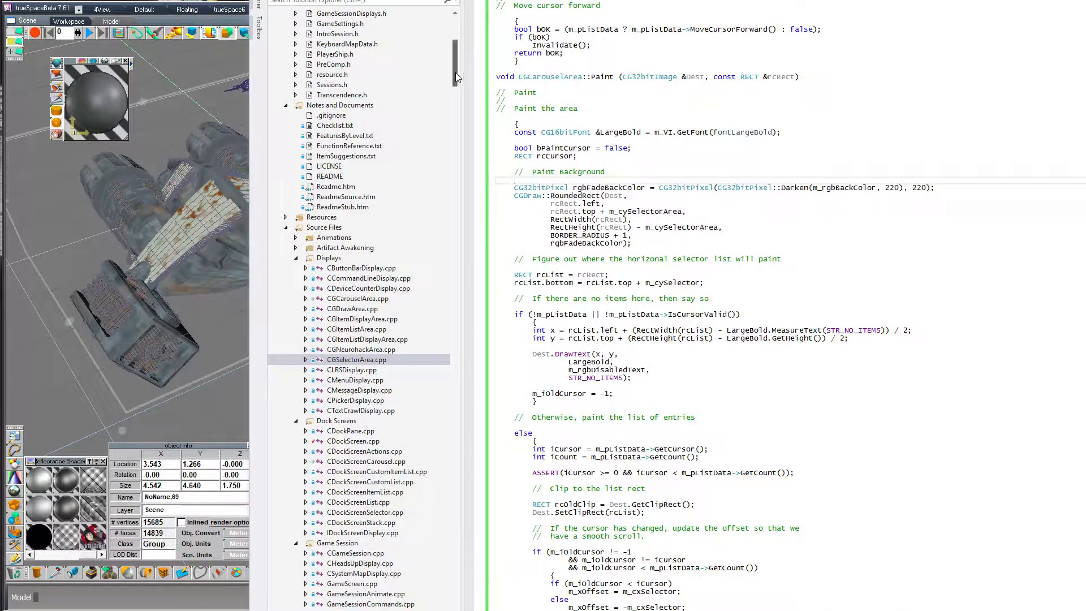
drag(456, 72, 450, 41)
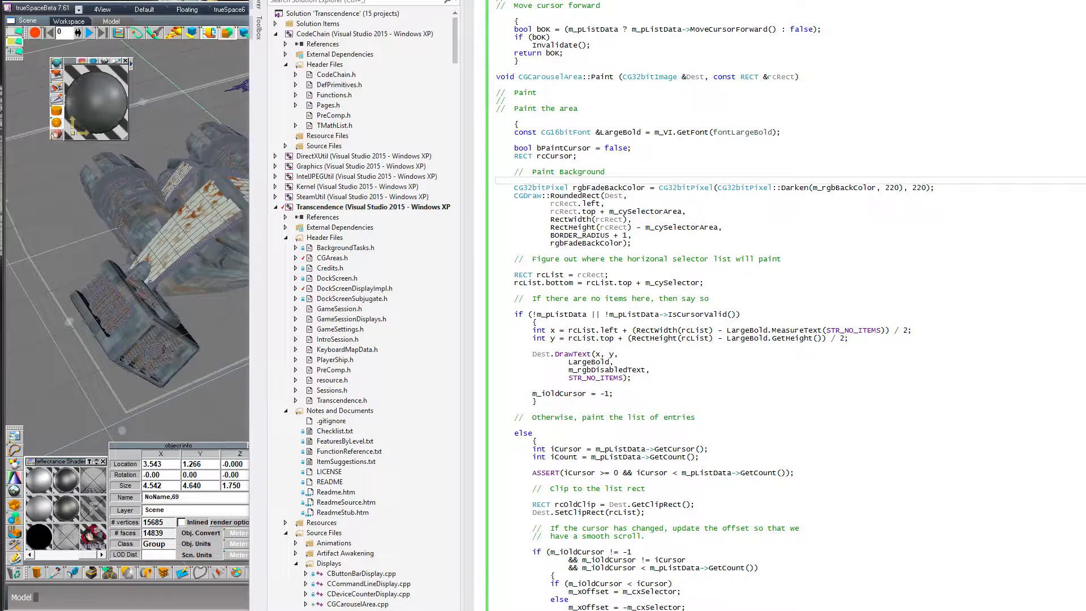
scroll(362, 305, down, 1)
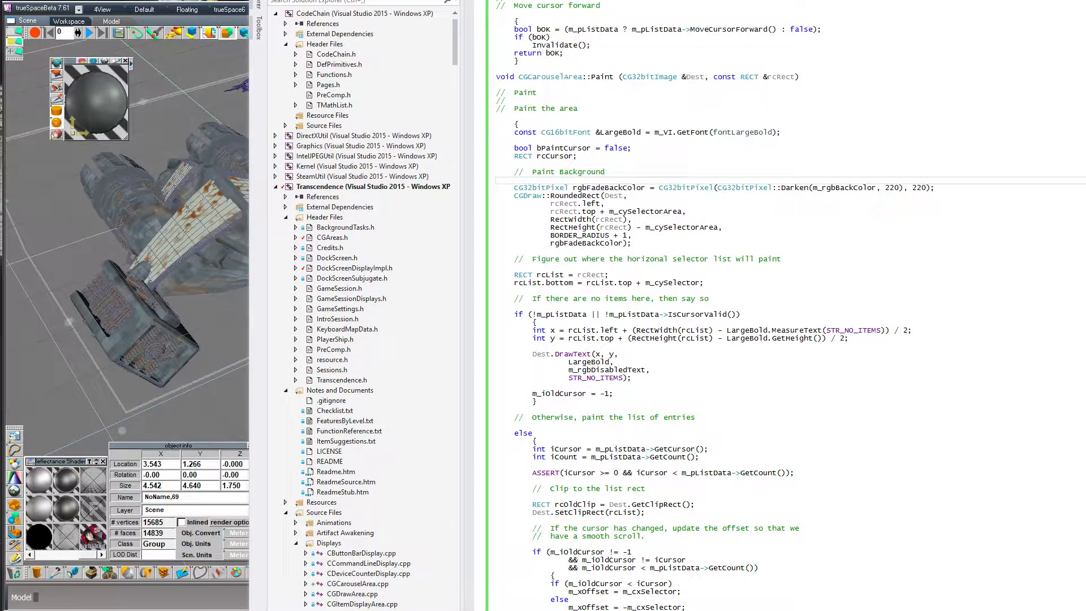
key(Return)
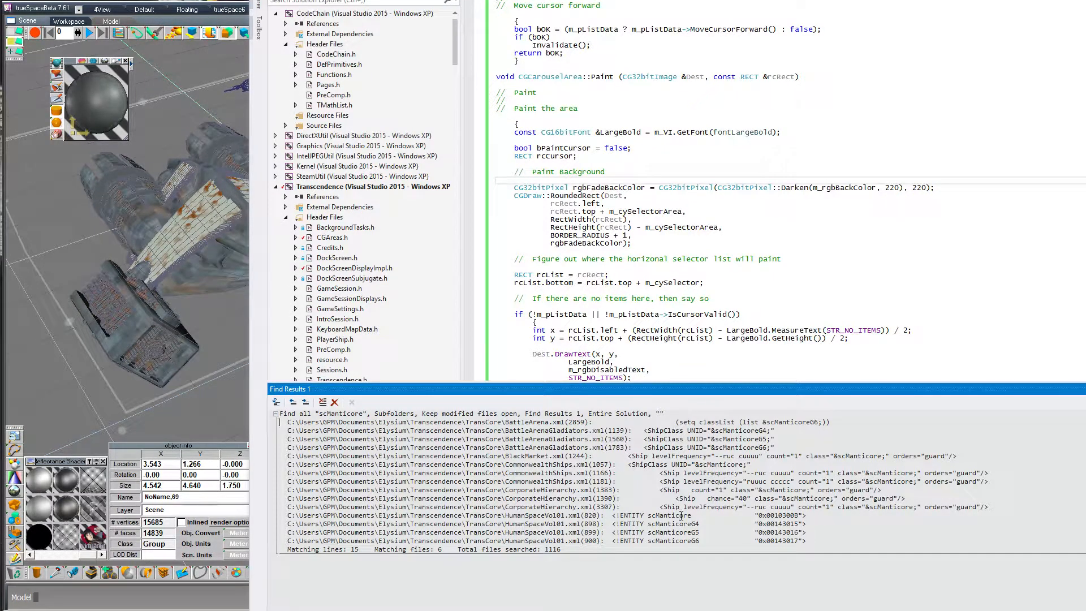
double_click(690, 465)
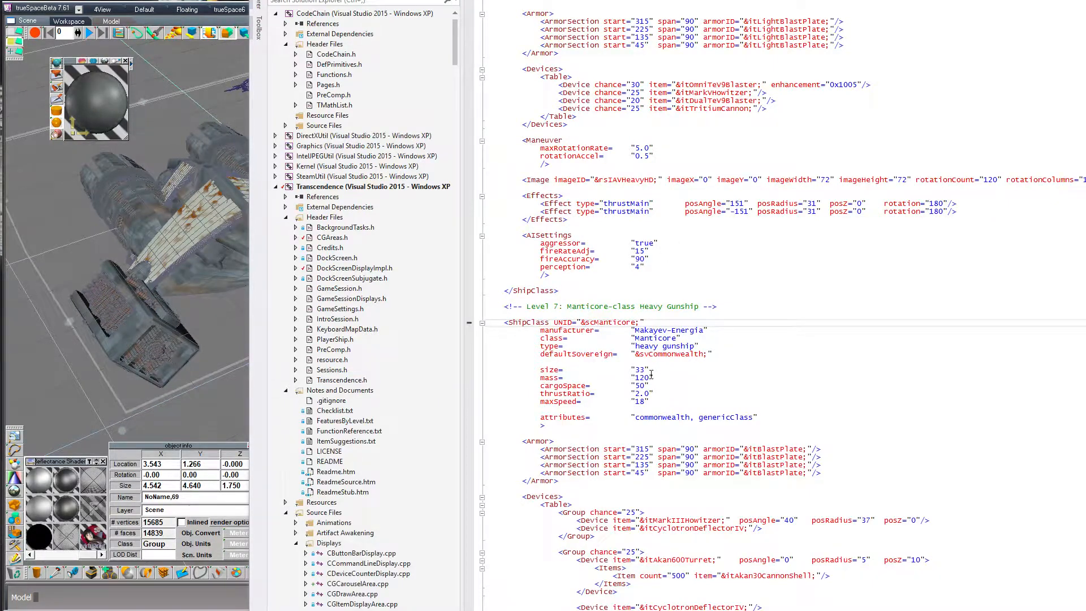
click(144, 610)
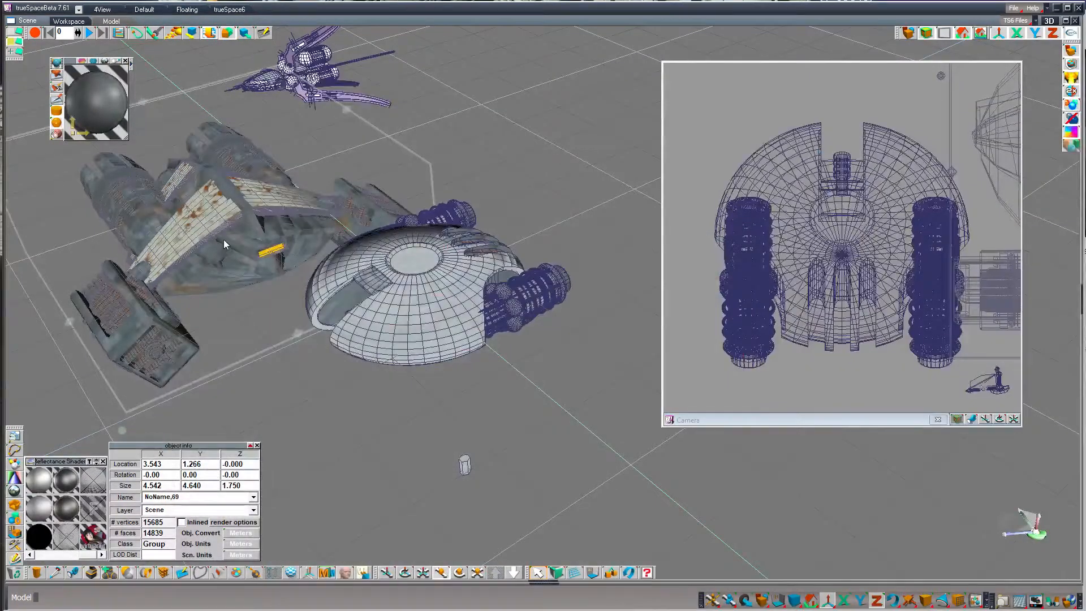
Set the gunship's Z rotation to 90 and scale it proportionally to about 3.232 by 3.301 by 1.245
double_click(241, 476)
text(90)
key(Return)
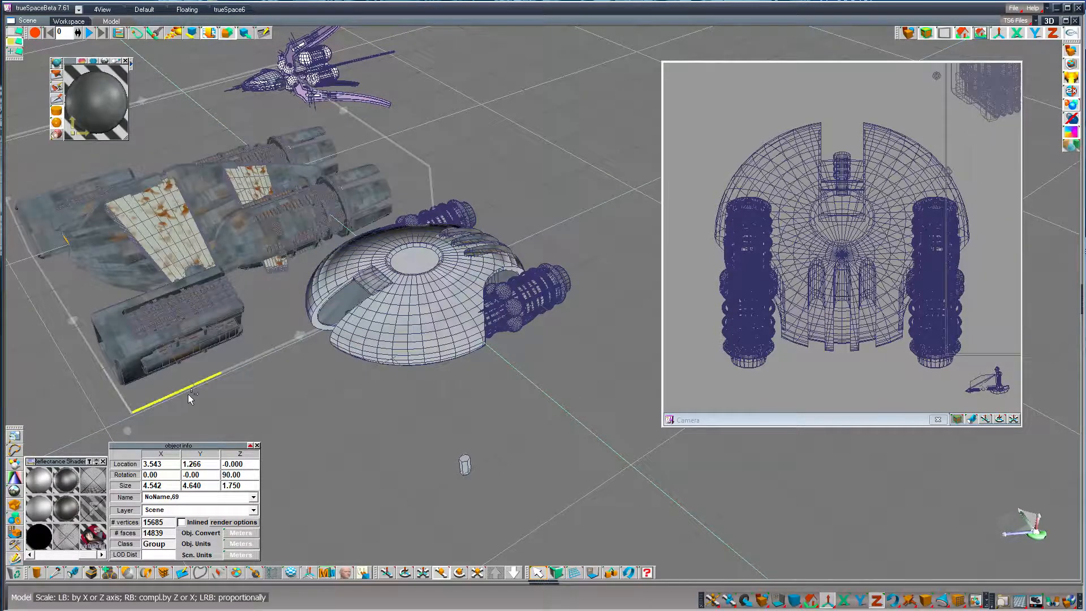
drag(373, 433, 560, 515)
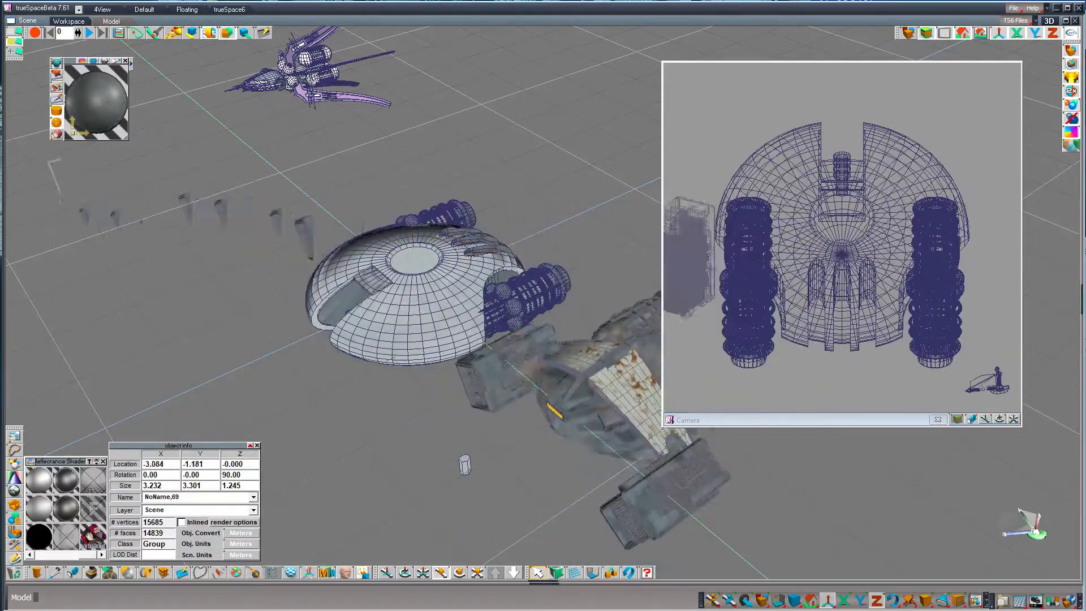
Reposition the gunship around the saucer ship for a size comparison, ending behind it at about X 3.255, Y 0.499
drag(558, 417, 559, 437)
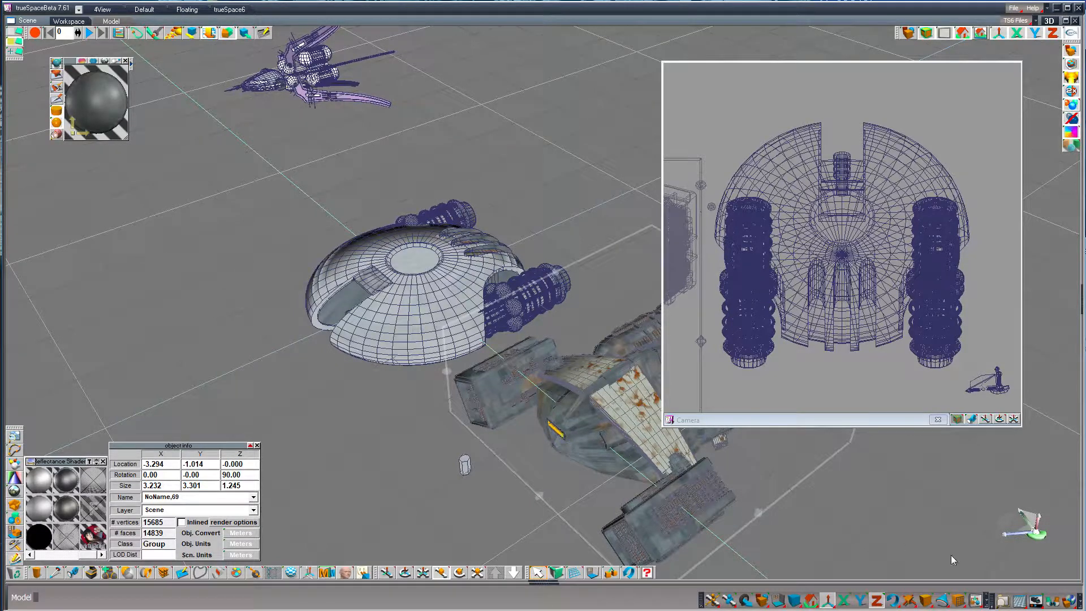
drag(908, 524, 562, 315)
drag(157, 234, 155, 246)
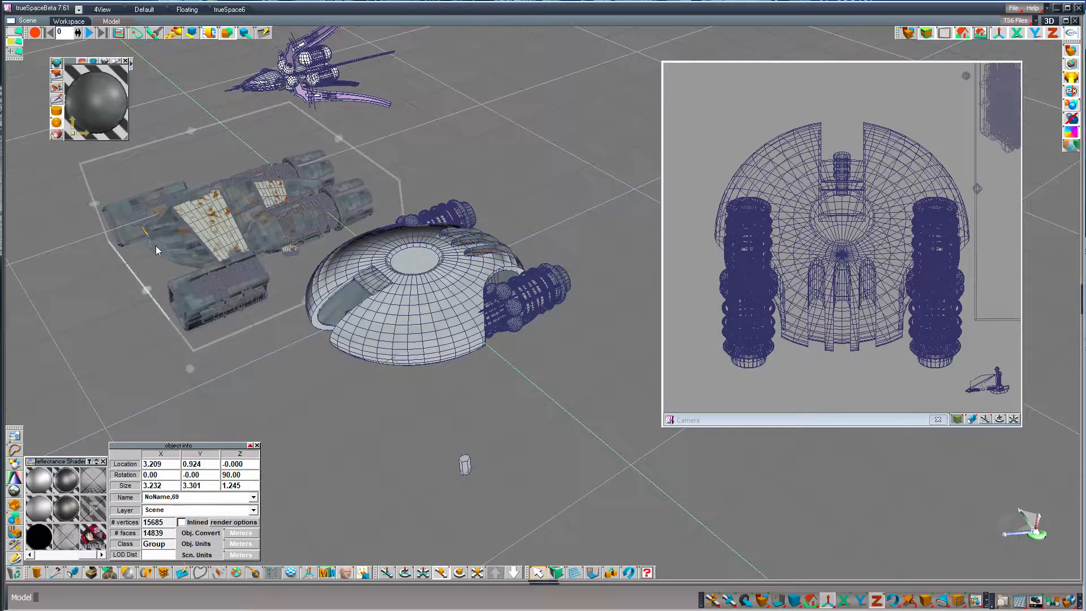
drag(151, 236, 179, 243)
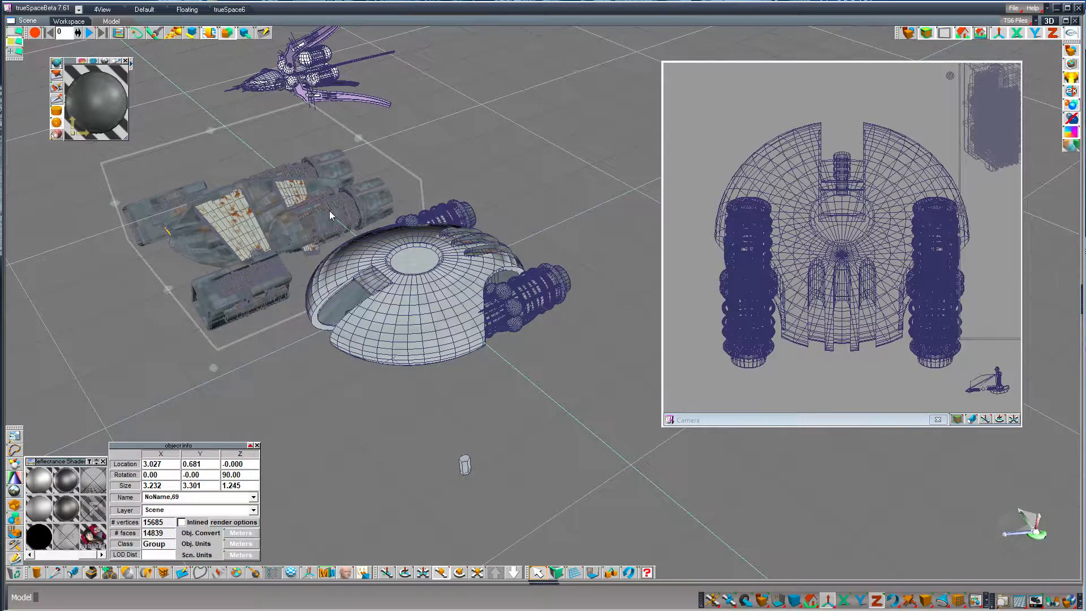
mouse_move(260, 226)
mouse_down()
mouse_move(272, 206)
mouse_move(264, 212)
mouse_up()
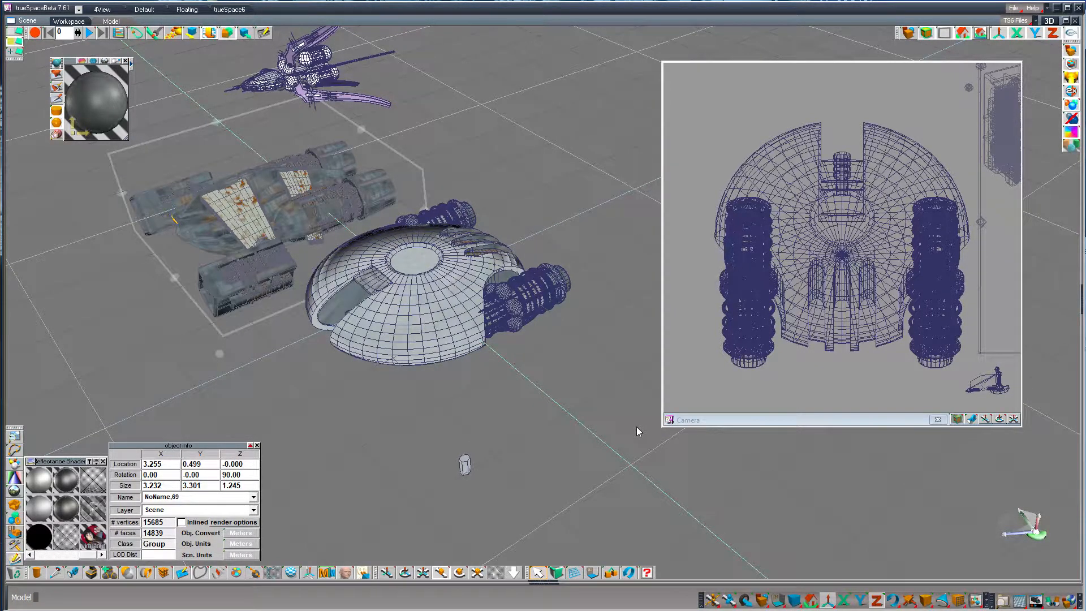
Delete the gunship and reselect the saucer ship group
key(Delete)
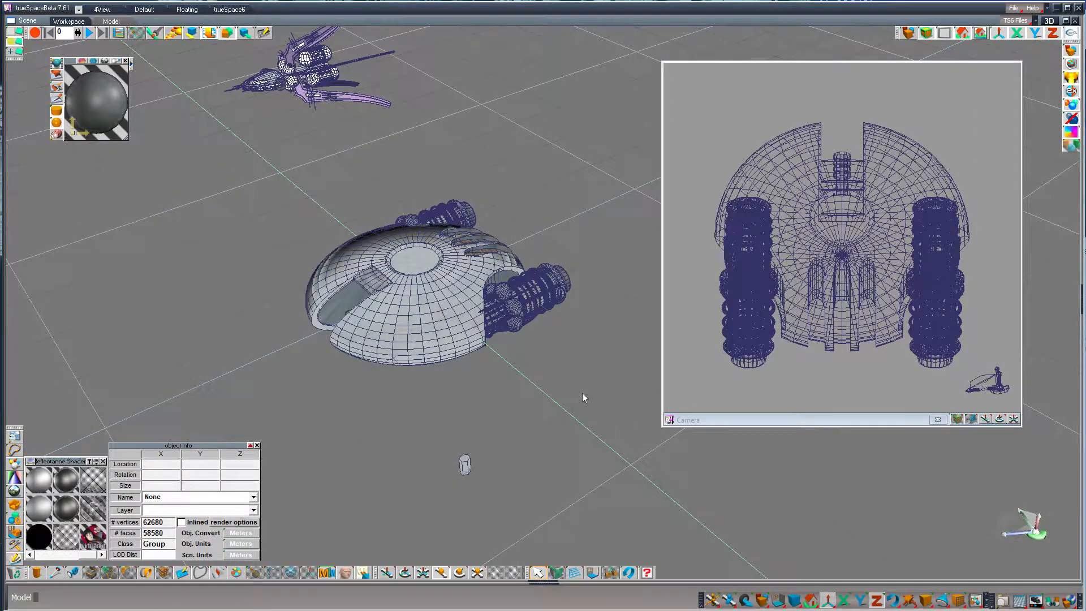
click(417, 346)
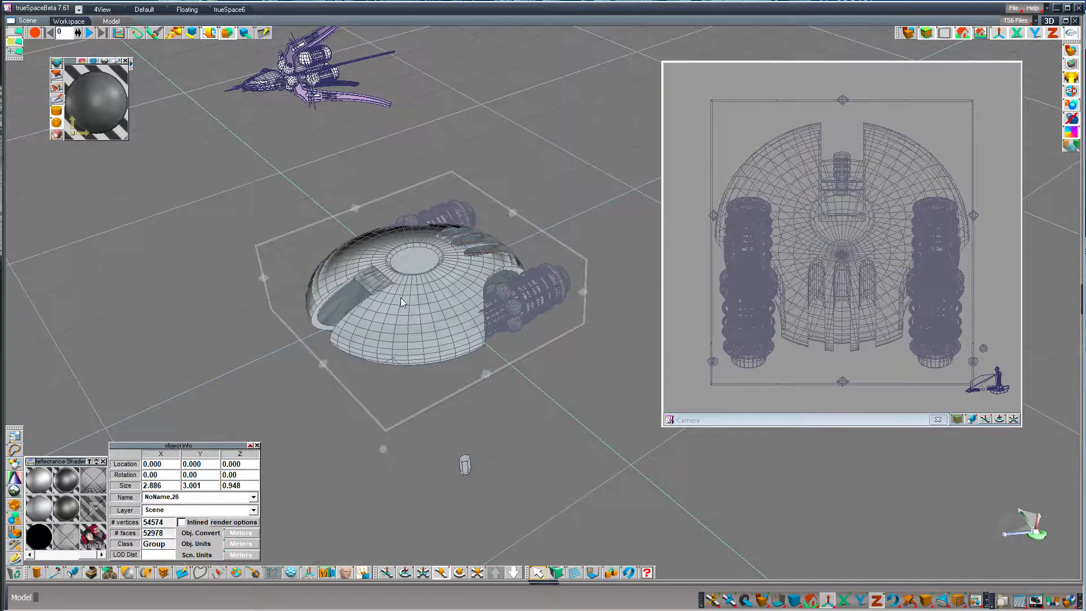
scroll(401, 297, up, 3)
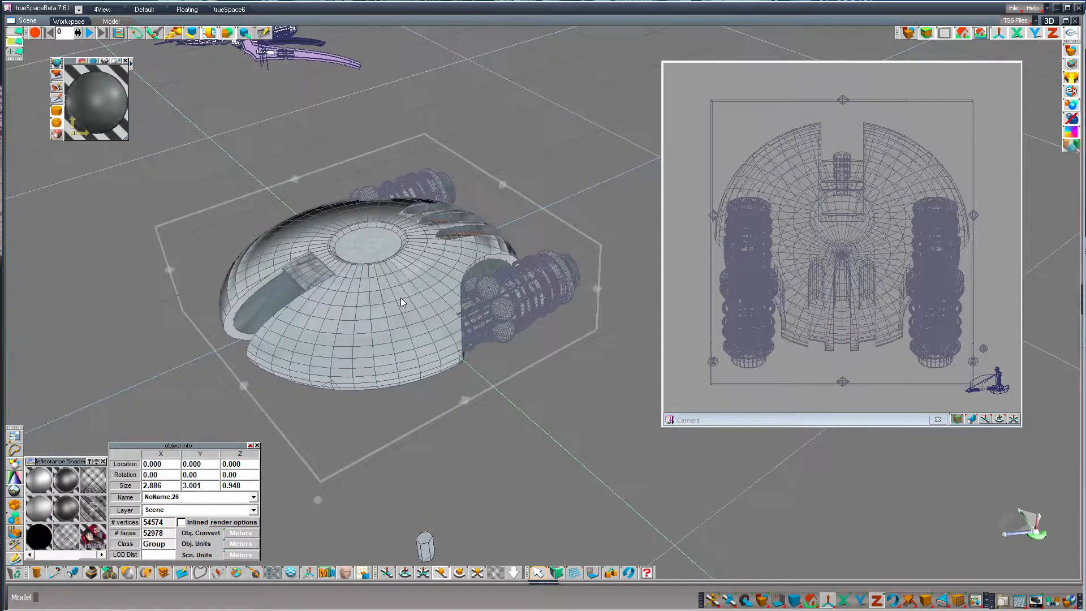
Render the saucer ship in the camera view to check its hull
click(909, 32)
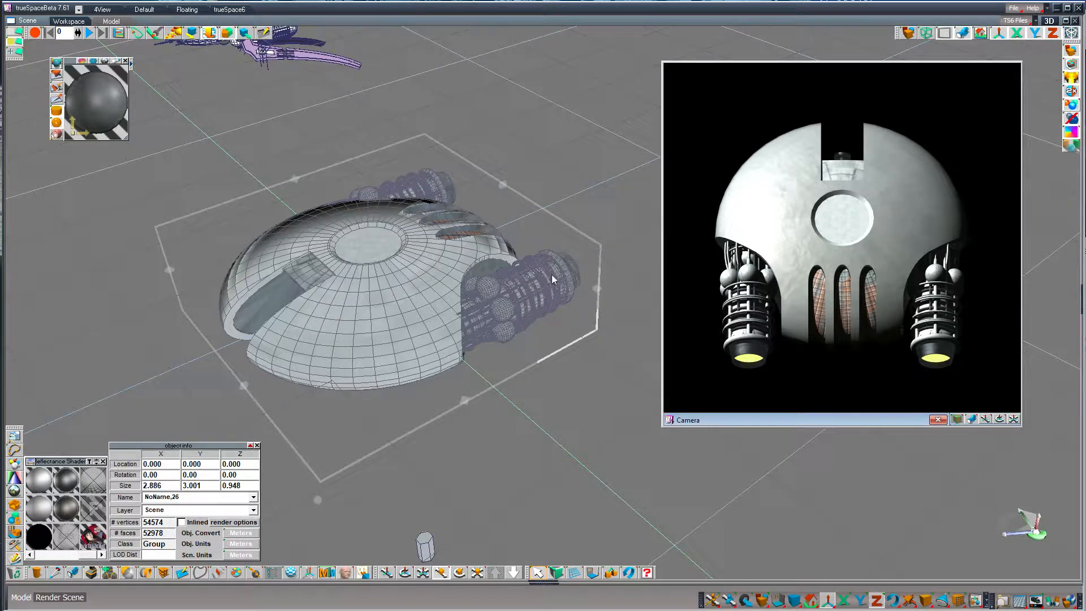
click(405, 573)
mouse_move(570, 511)
mouse_down()
mouse_move(581, 518)
mouse_move(651, 453)
mouse_move(668, 459)
mouse_move(574, 499)
mouse_up()
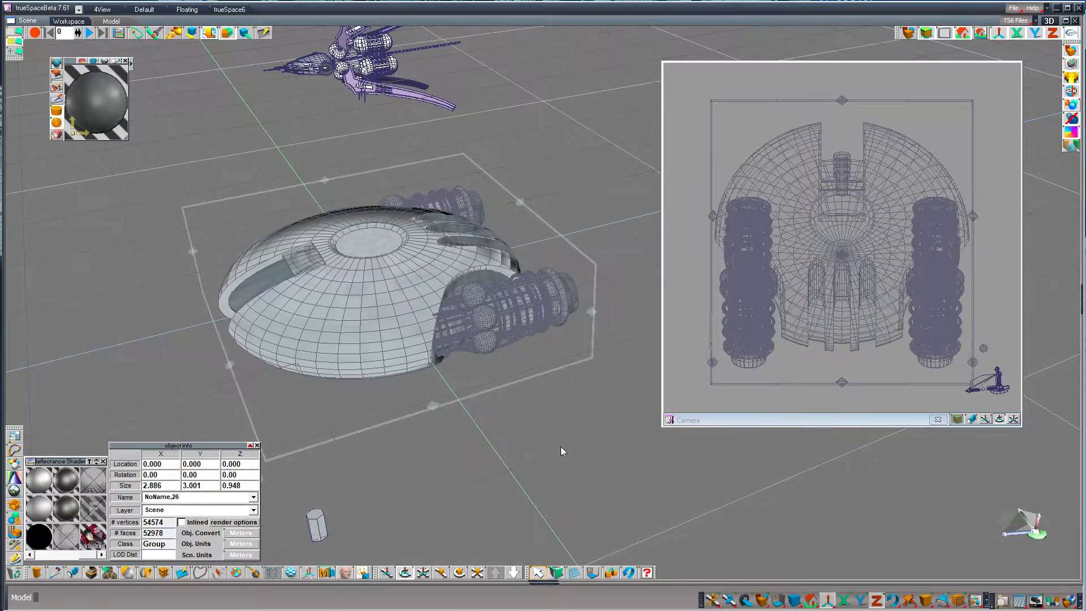
Select the hull object inside the saucer group, make a copy of it, and place the copy at about X 4.623, Y -0.157
key(Down)
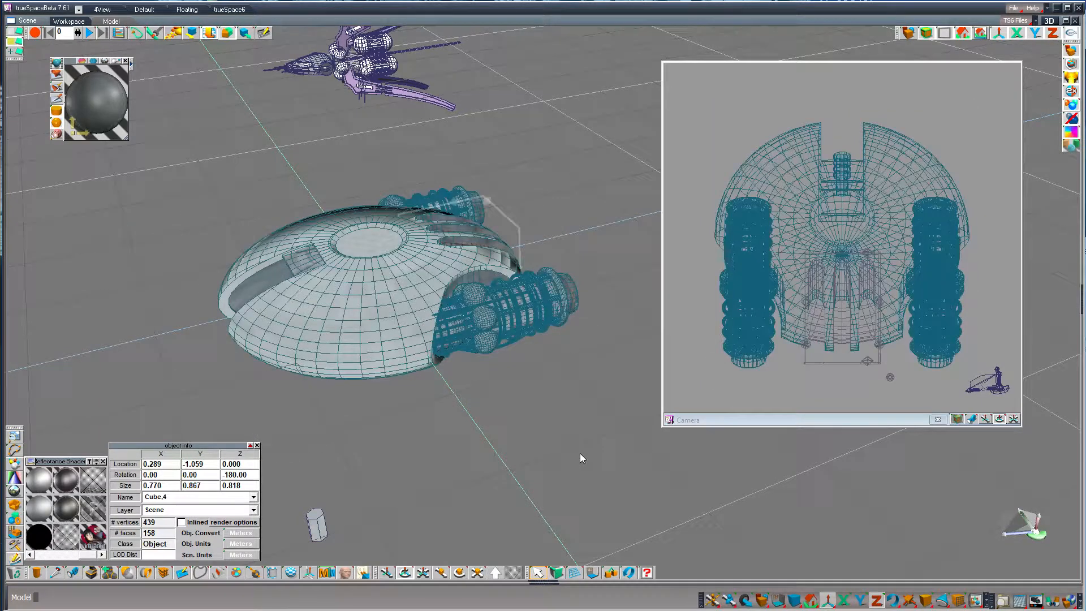
key(Up)
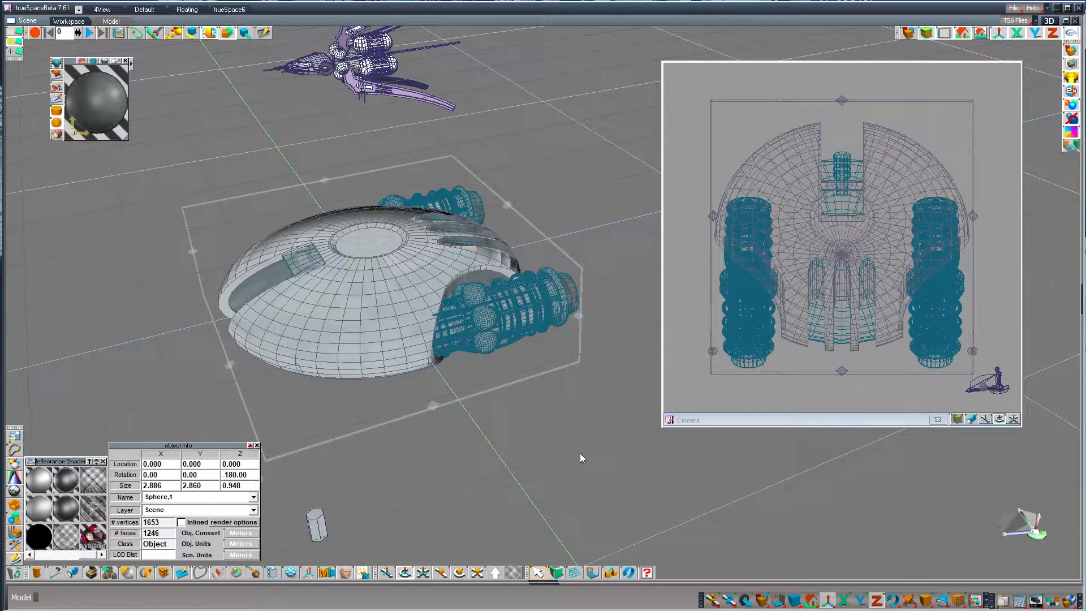
click(580, 453)
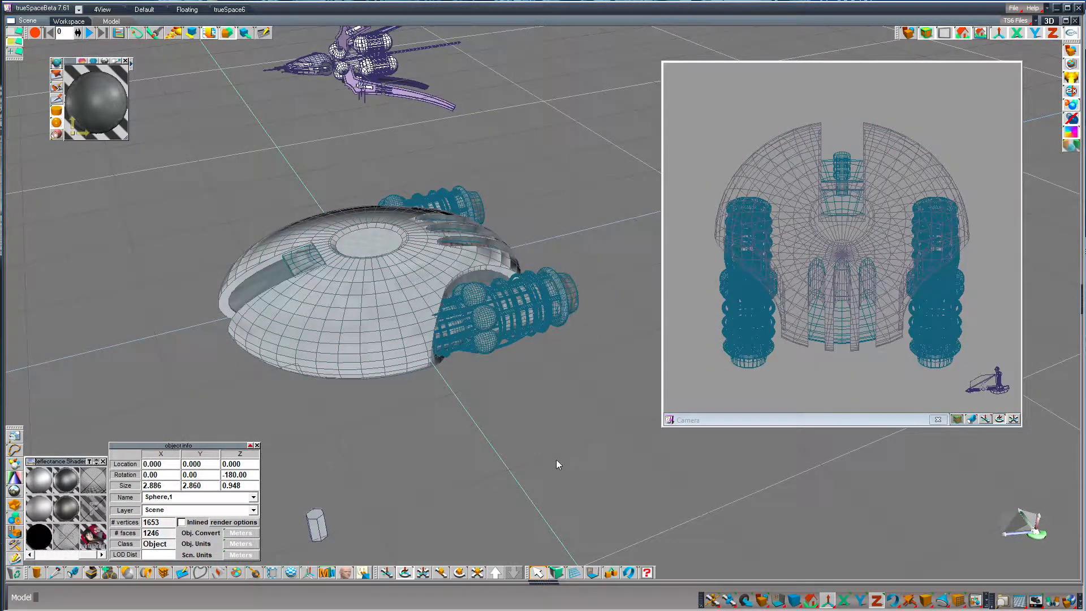
key(u)
drag(596, 469, 495, 308)
key(ctrl+c)
key(z)
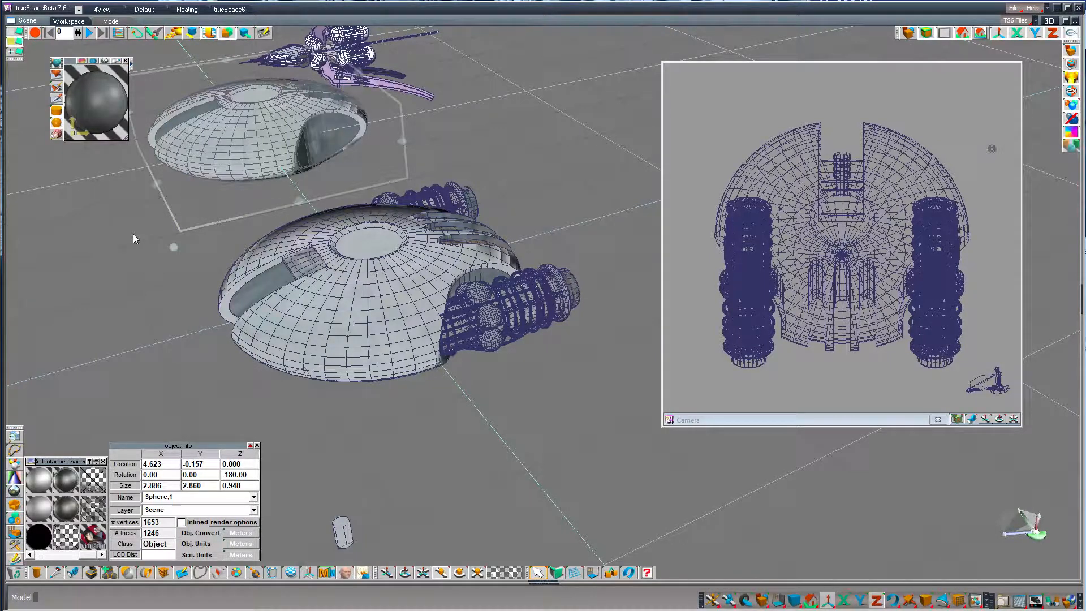
Sample the MetalGrill material from the saucer's rear slots, expand its settings, and assign it the multilayer paint reflectance shader
click(58, 102)
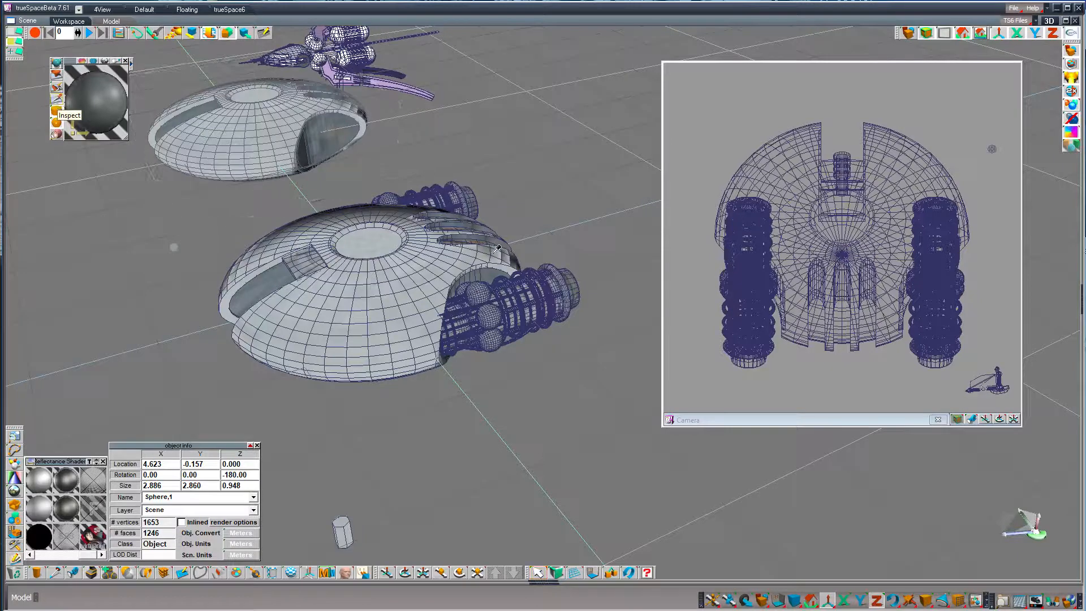
click(477, 238)
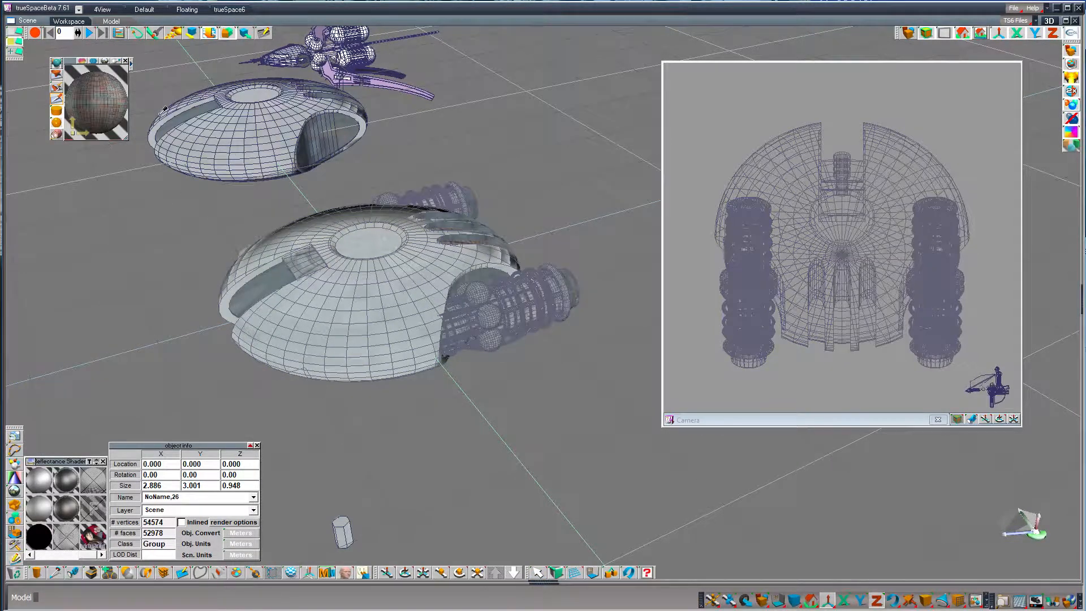
click(132, 65)
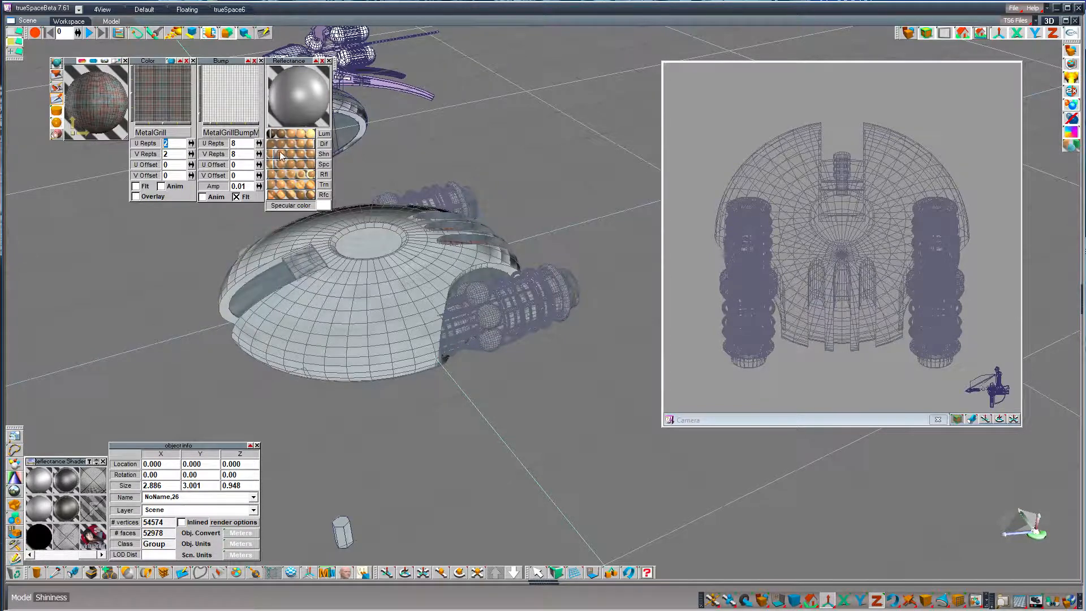
click(16, 493)
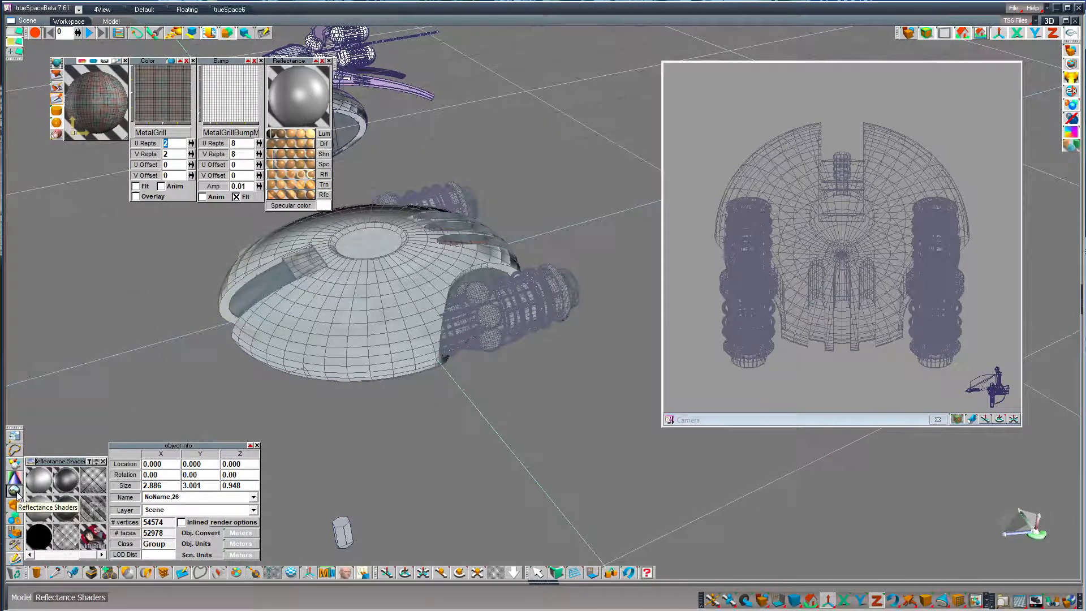
click(63, 506)
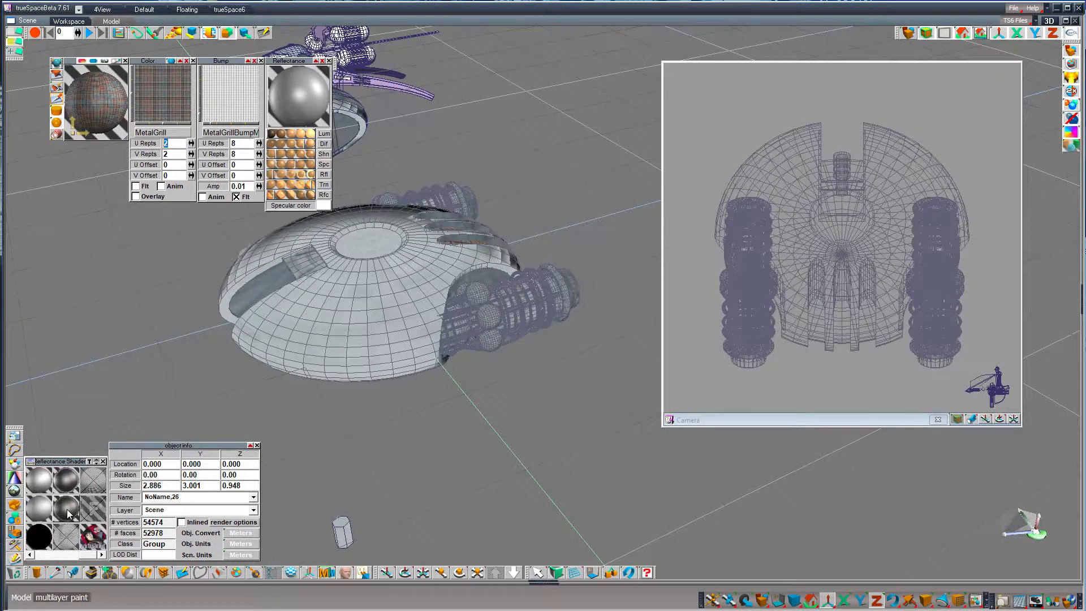
Point the bump map browser to the Textures folder under Documents, Hypermedia, Artwork, Transcendence
click(215, 104)
click(429, 265)
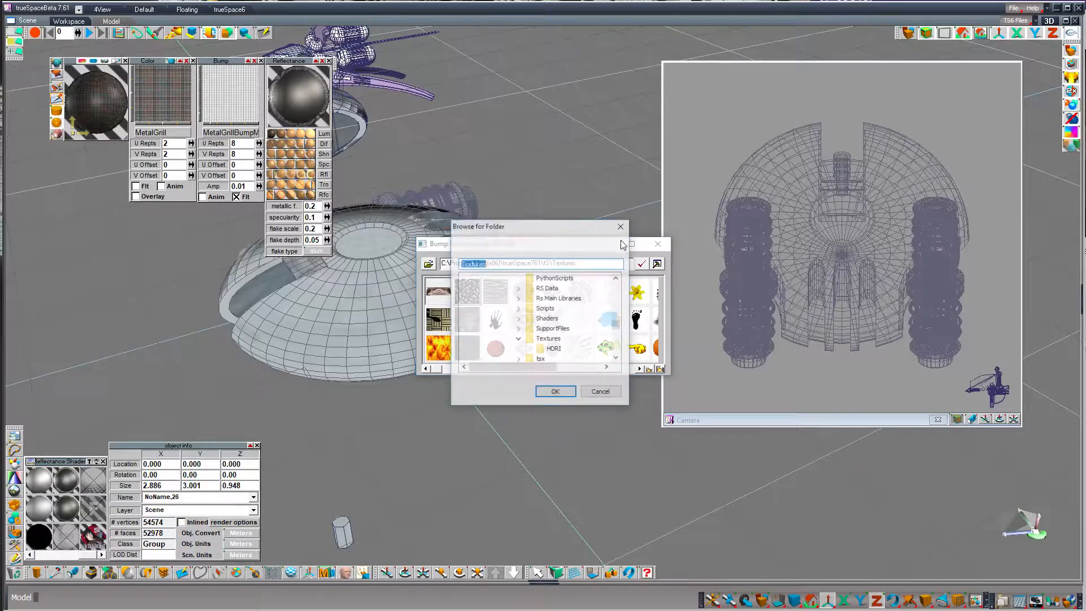
drag(619, 327, 622, 284)
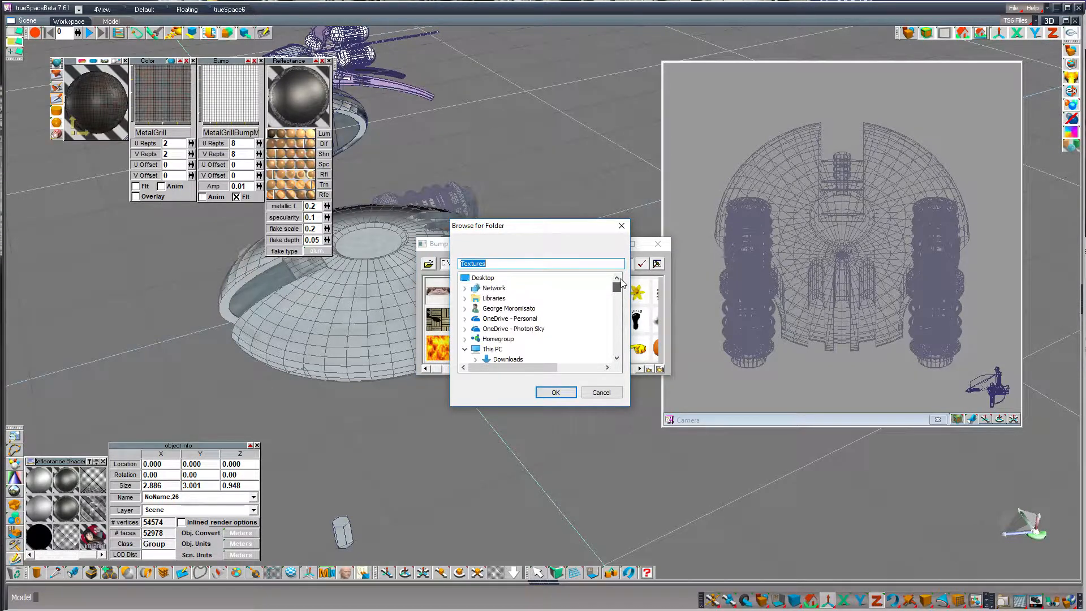
scroll(475, 332, down, 1)
scroll(475, 331, down, 1)
click(476, 330)
scroll(543, 332, down, 3)
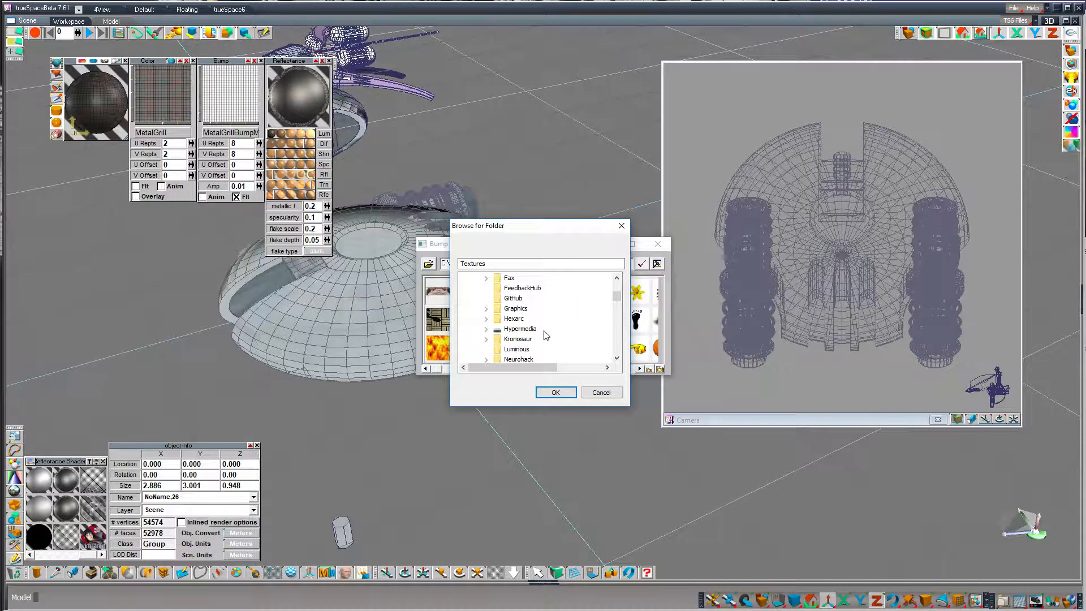
click(498, 332)
click(497, 289)
scroll(525, 338, down, 3)
click(513, 349)
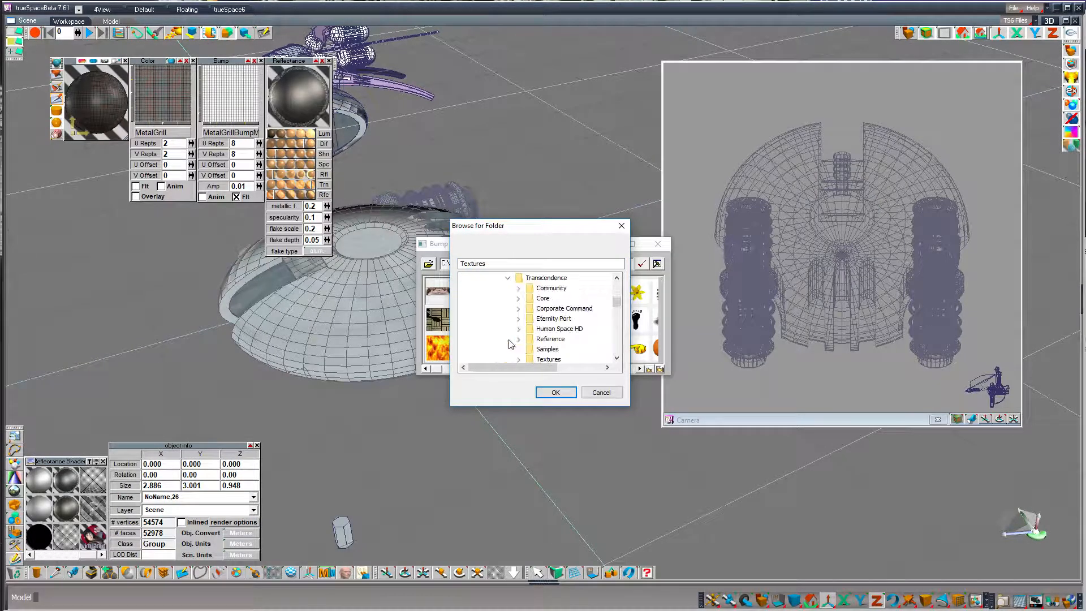
click(556, 392)
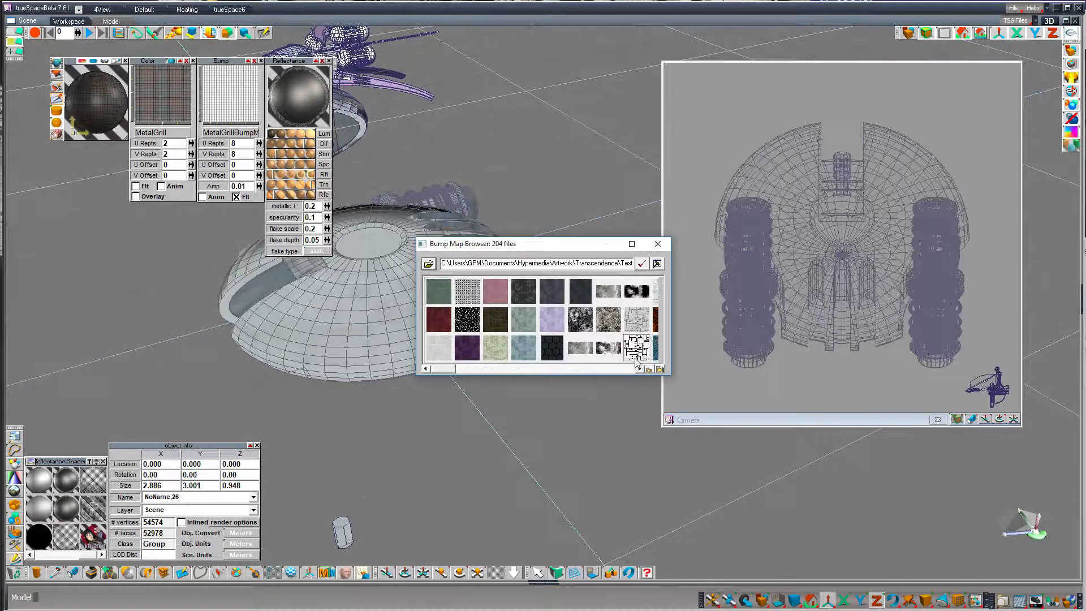
Use Boxed Planes 2.bmp as the material's bump map and set its amplitude to 1
click(616, 368)
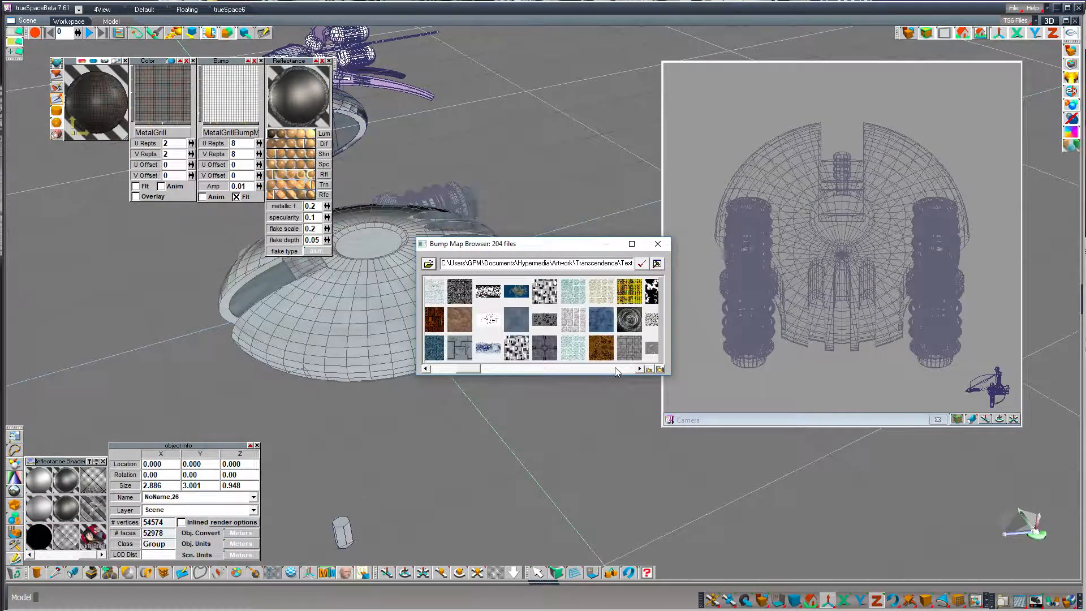
double_click(516, 355)
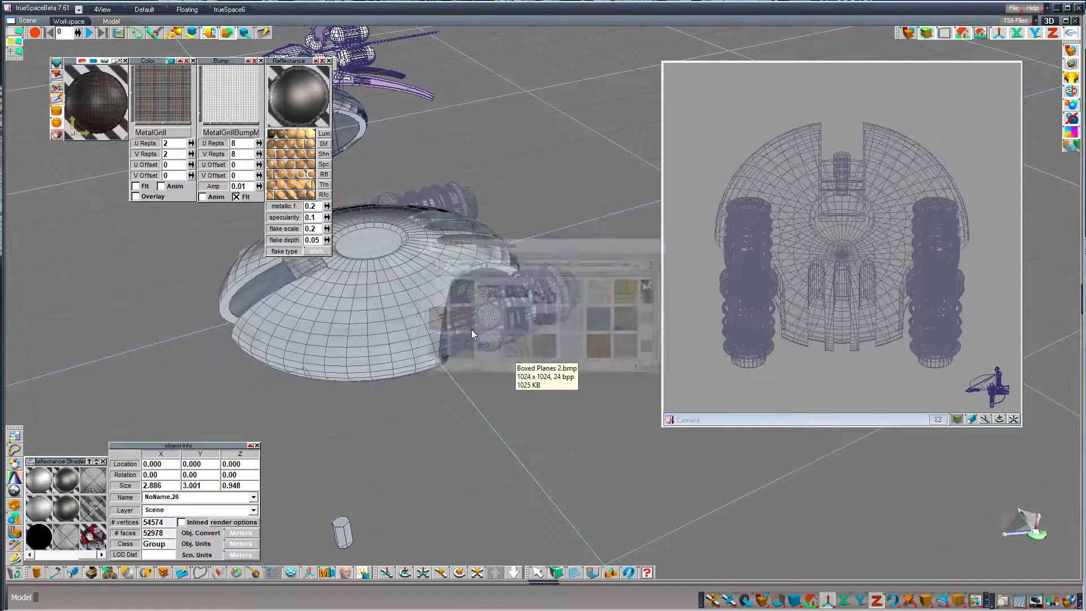
click(252, 186)
text(1)
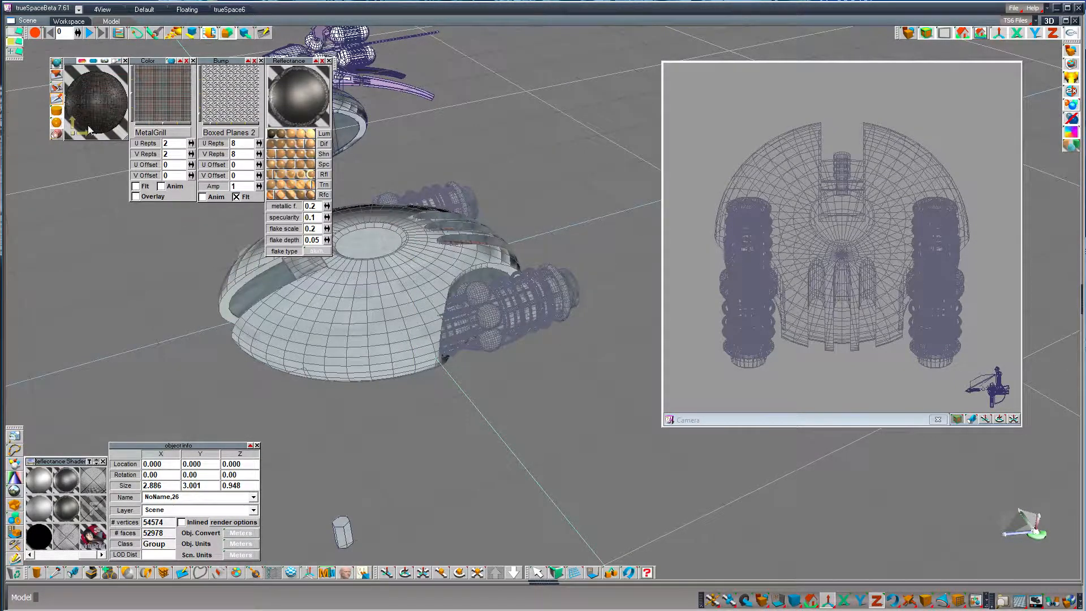
Try U and V repeats of 1 for the Boxed Planes 2 bump map
click(237, 145)
text(1)
key(Tab)
text(1)
key(Tab)
Set both the U and V repeats of the Boxed Planes 2 bump map to 2
click(240, 145)
text(2)
key(Tab)
text(2)
key(Tab)
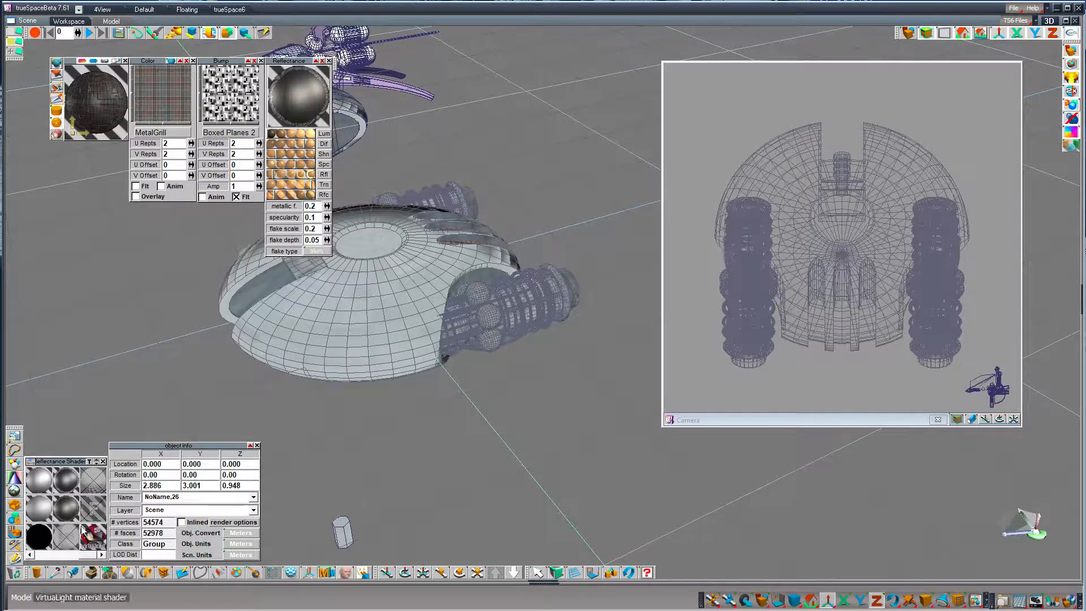
Add a cube primitive with the current material beside the saucer and set its location to 0, 0, 0
drag(40, 574, 39, 547)
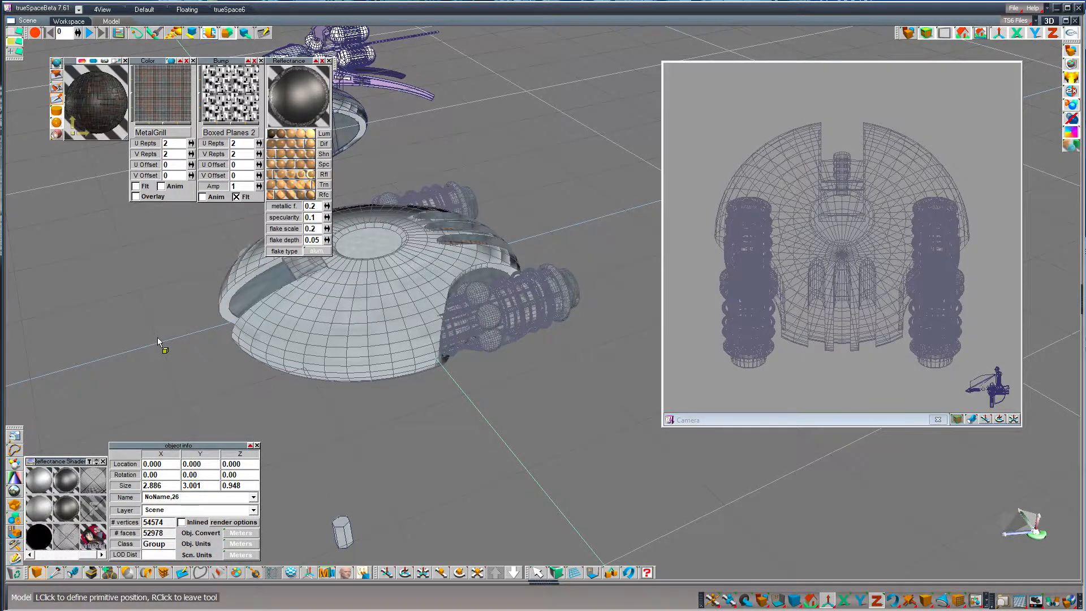
click(157, 338)
click(537, 574)
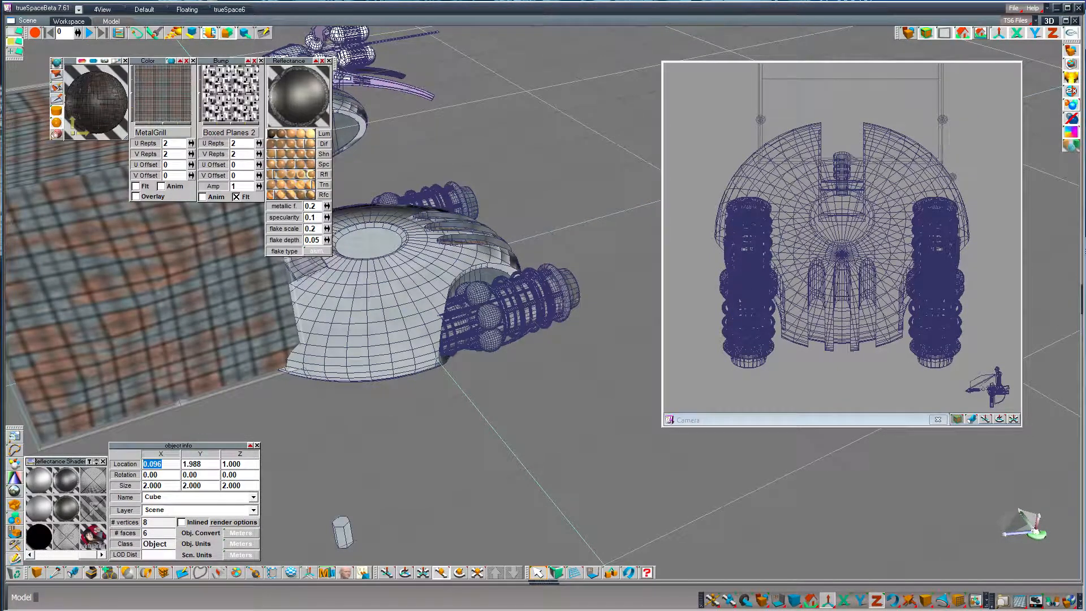
text(0)
key(Tab)
text(0)
key(Tab)
text(0)
key(Return)
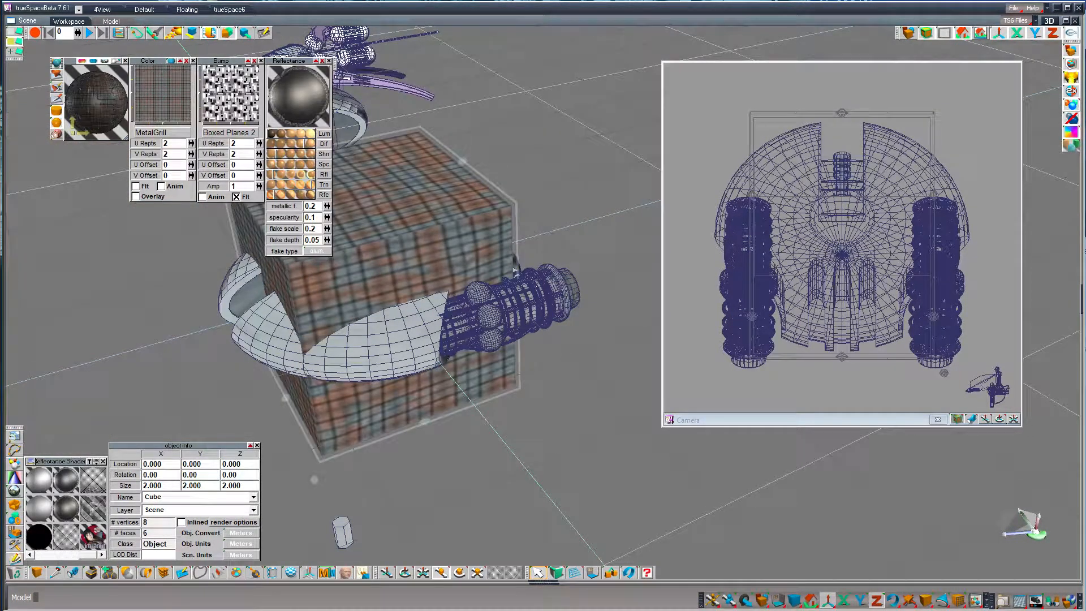
Flatten the cube into a slab measuring 5 by 5 by 0.1
click(248, 485)
text(0.1)
key(Return)
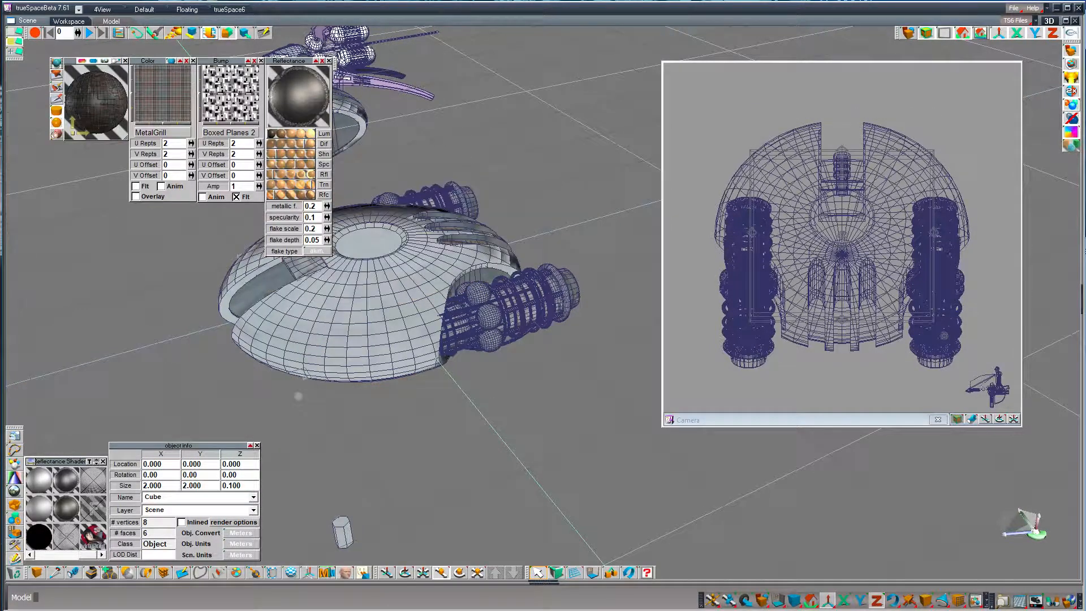
click(159, 486)
text(5)
key(Tab)
text(5)
key(Tab)
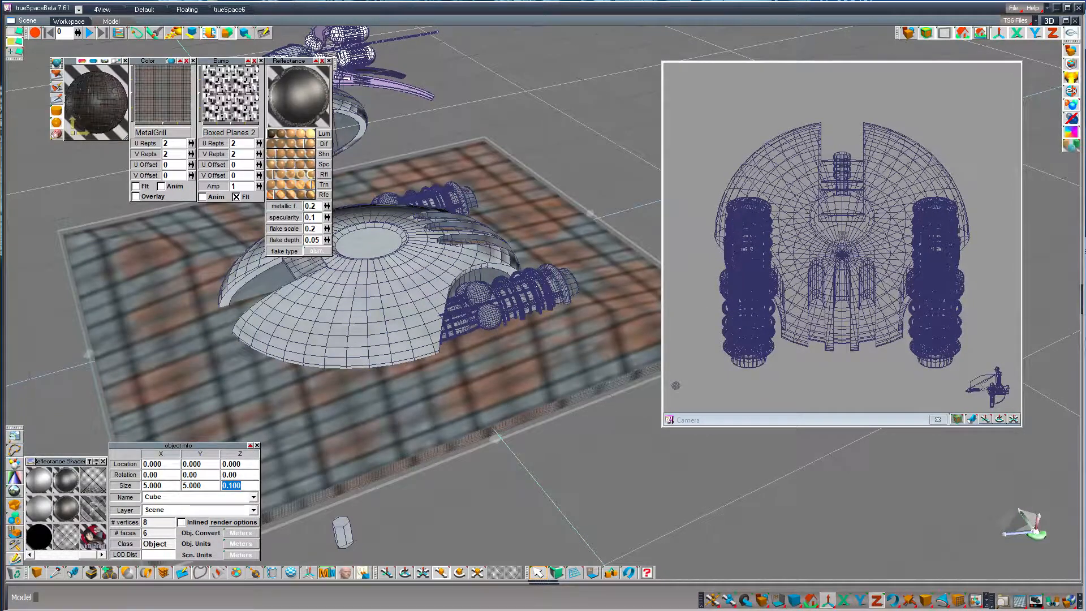
Select the hull inside the saucer group, subtract the slab from it with a Boolean operation, and render the camera view
click(362, 337)
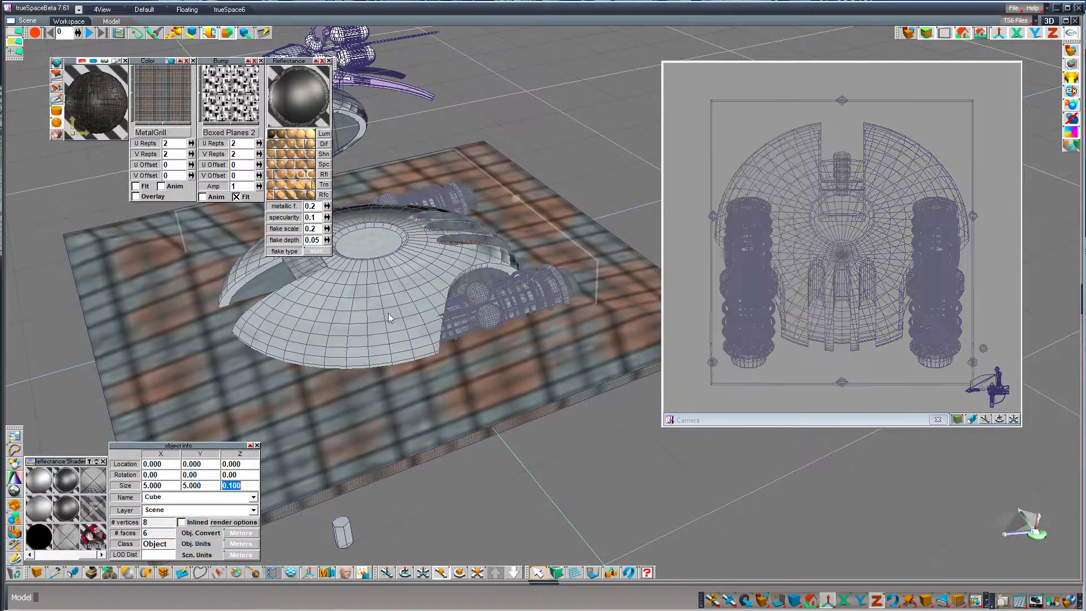
click(358, 304)
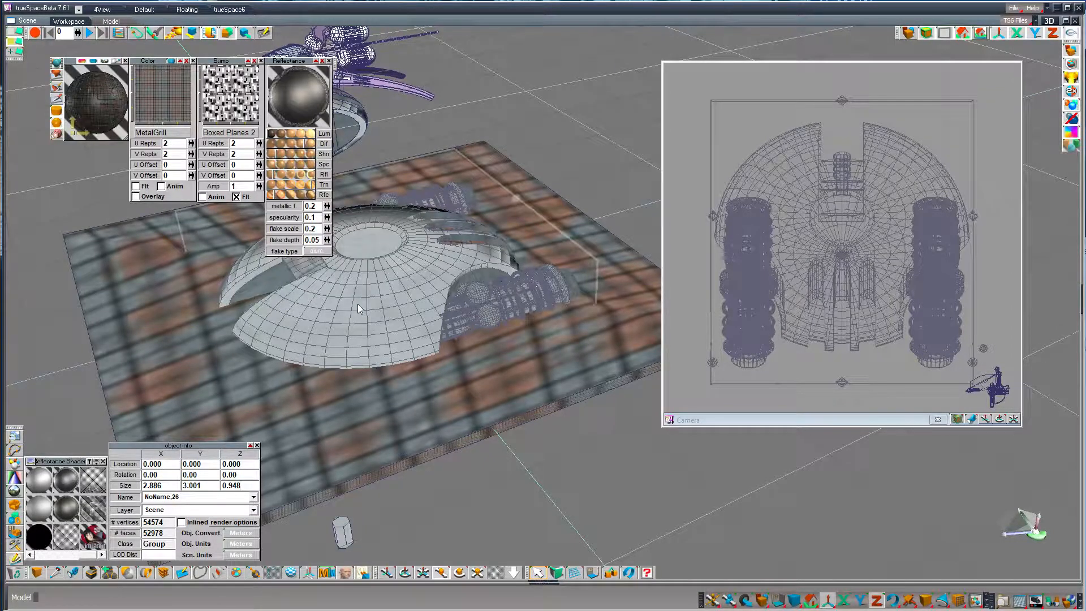
key(Down)
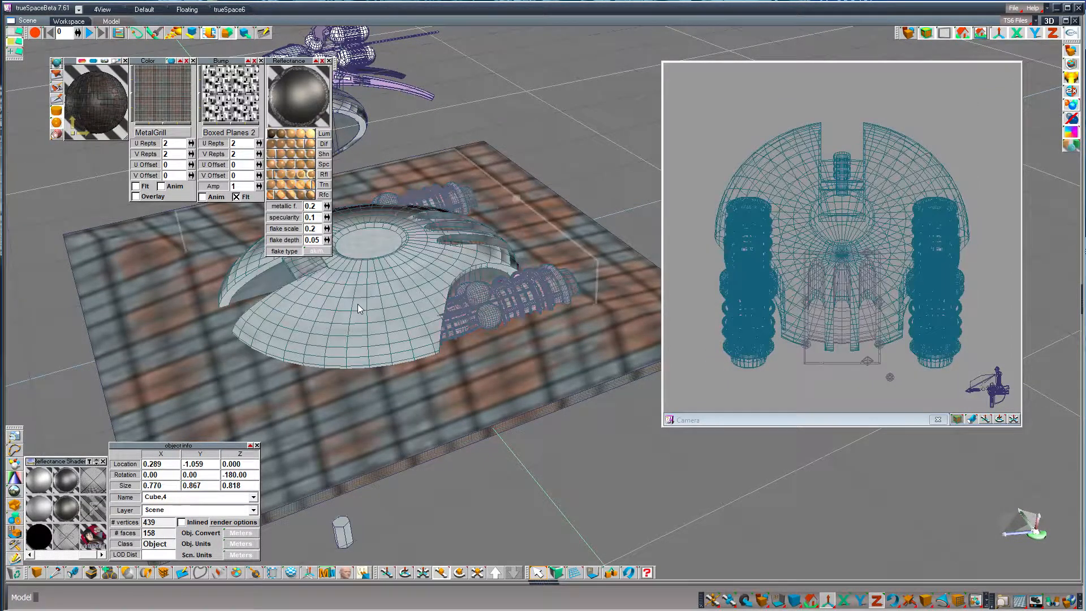
key(Right)
key(Right)
key(Right)
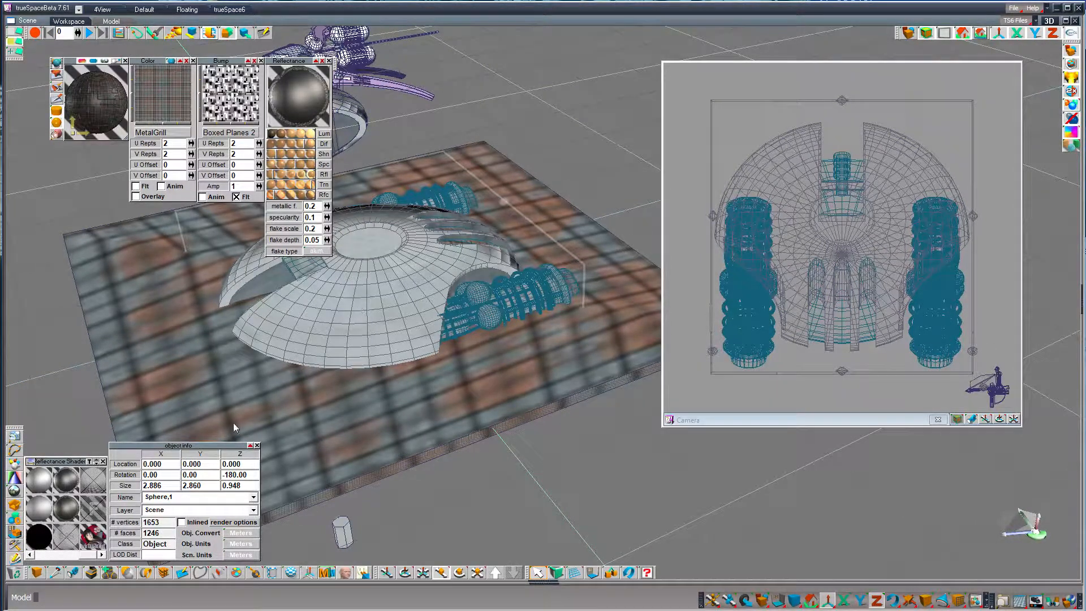
click(128, 574)
click(304, 487)
click(538, 573)
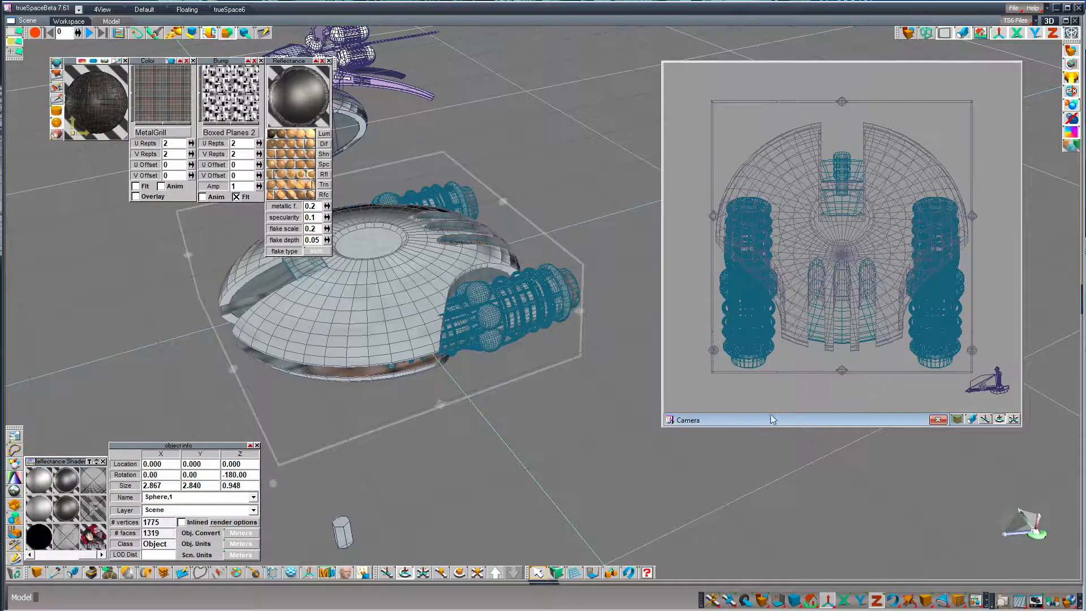
click(910, 34)
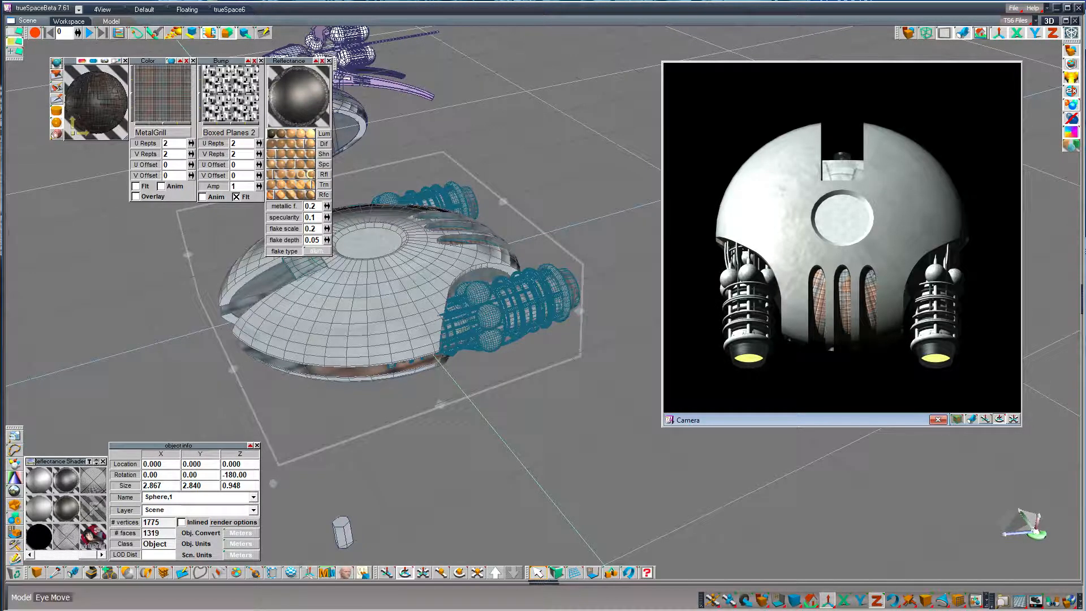
Switch to the Developer Command Prompt and list the TransData options with transdata /?
key(alt+Tab)
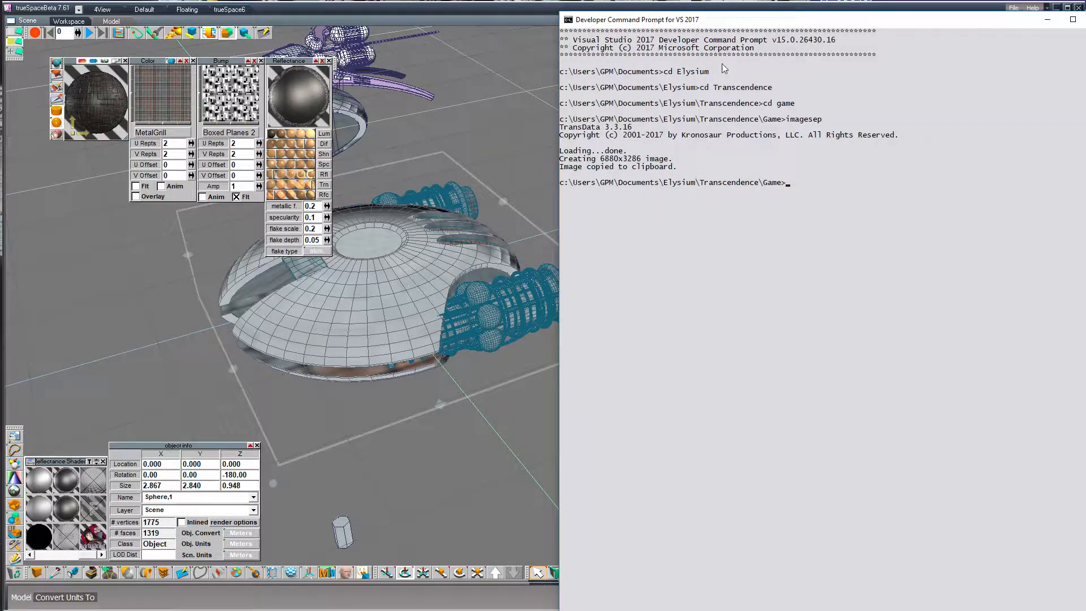
drag(720, 23, 601, 30)
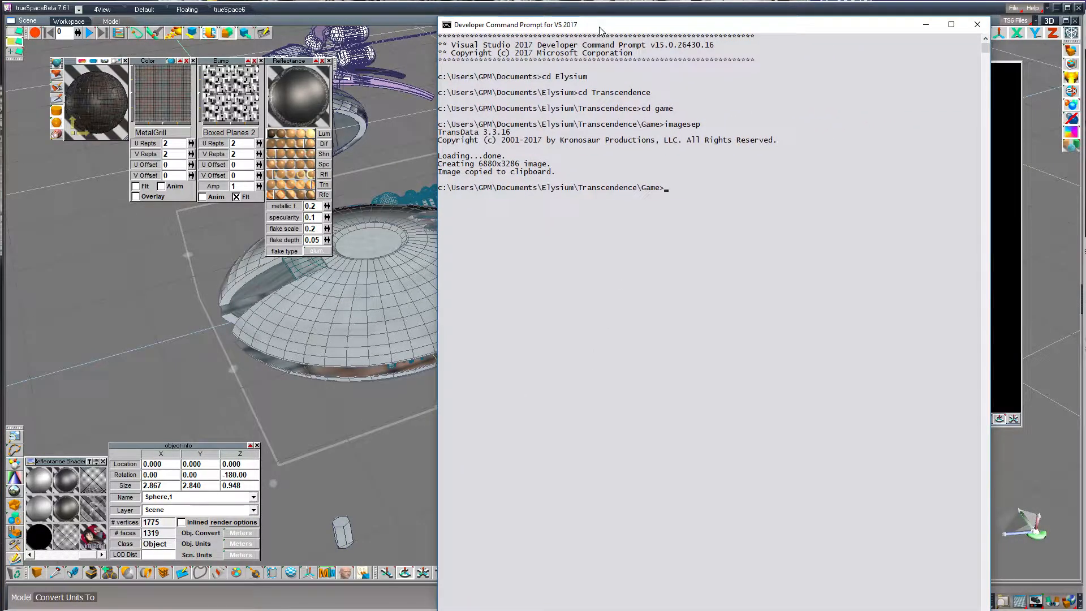
text(transdata /?)
key(Return)
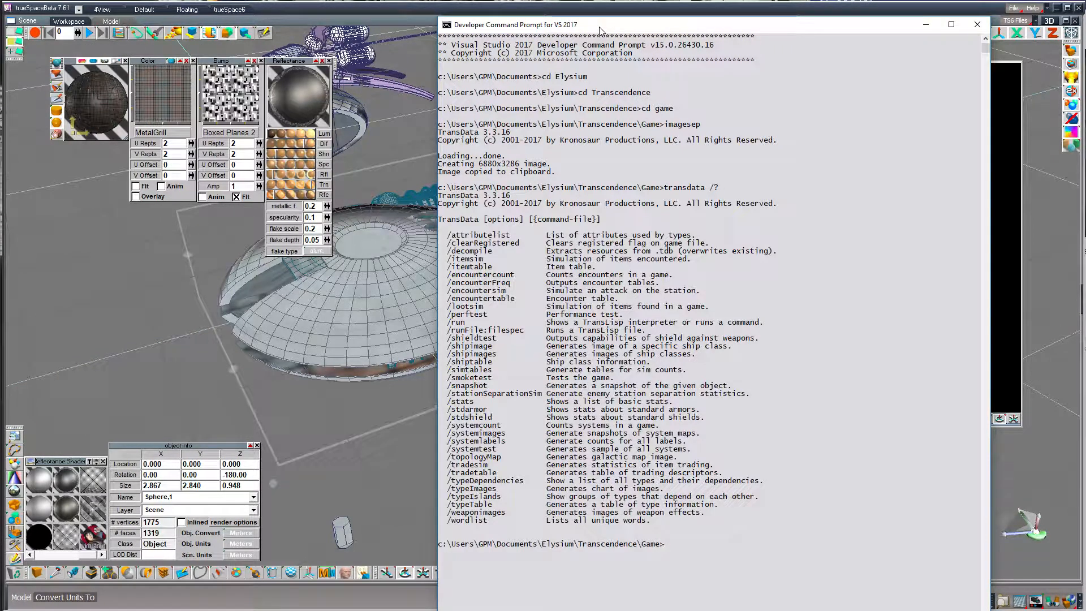
List the options of the TransData image chart command with transdata /typeimages /?
key(Up)
key(BackSpace)
text(ty)
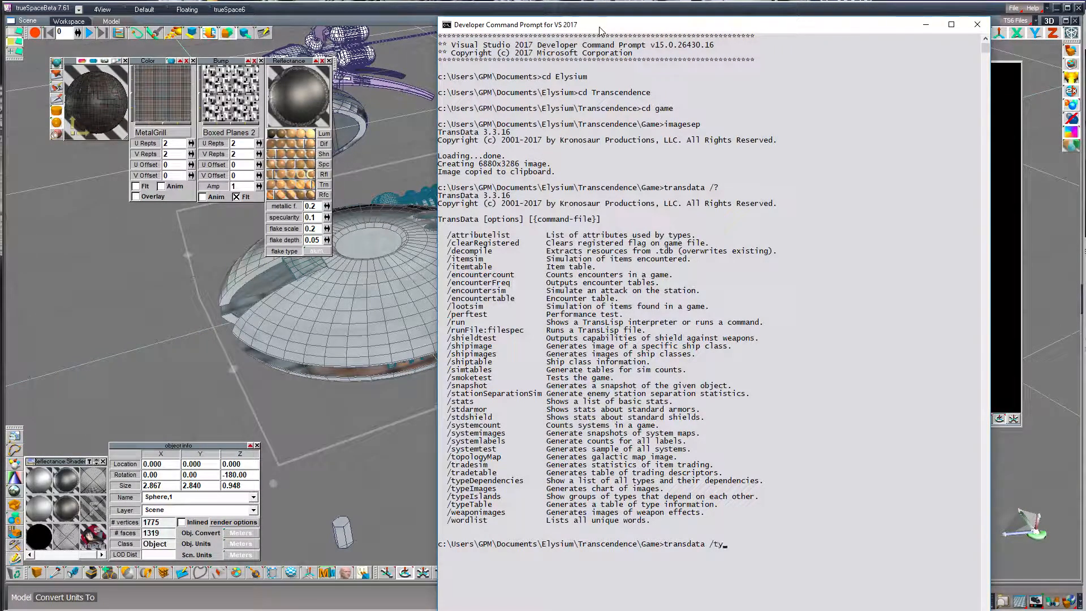
text(peimages /?)
key(Return)
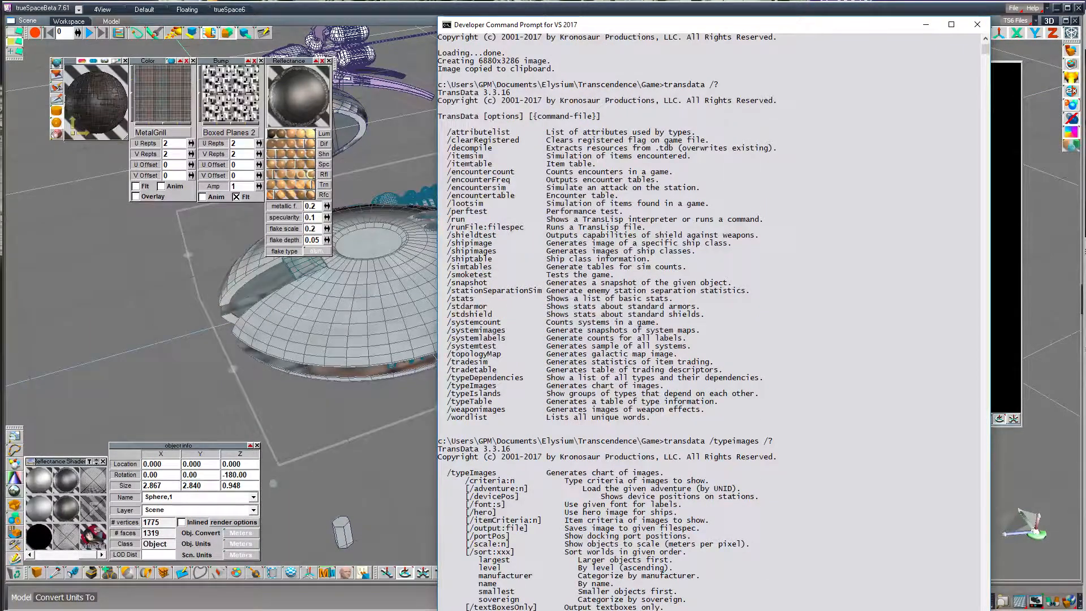
drag(666, 31, 652, 0)
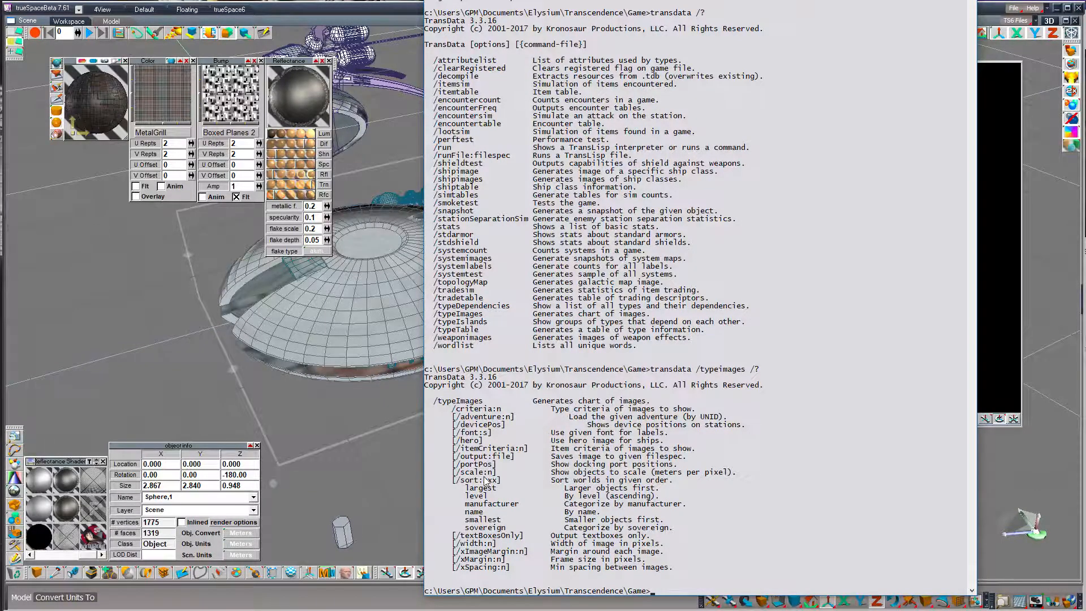
Generate a ship image chart with transdata /typeimages /criteria:"s" /scale:0.1
key(Up)
key(BackSpace)
text(criteria:"s)
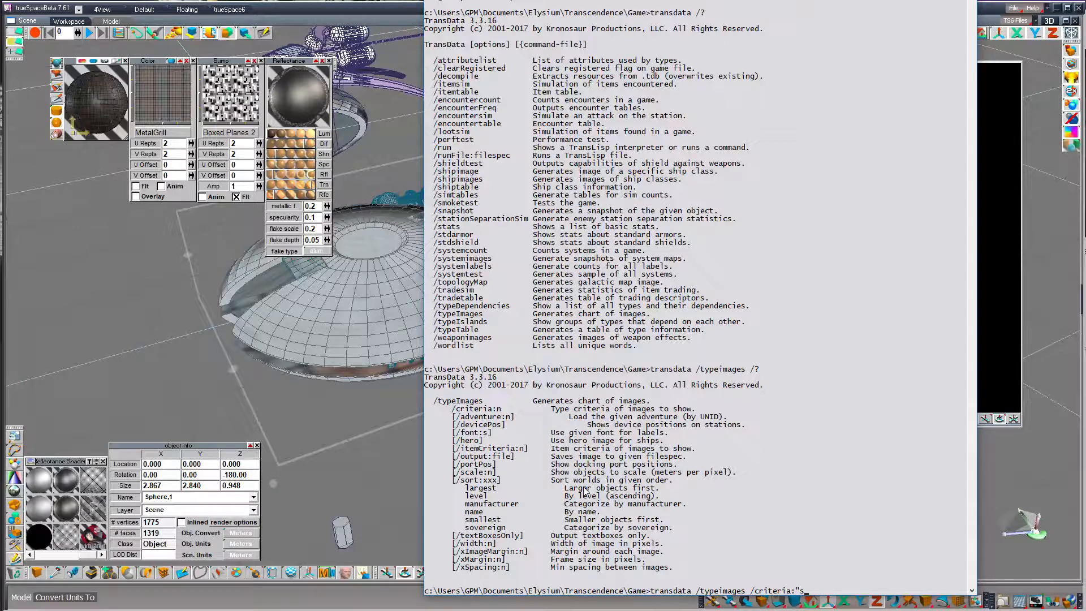
text(" /scale:)
text(0.1)
key(Return)
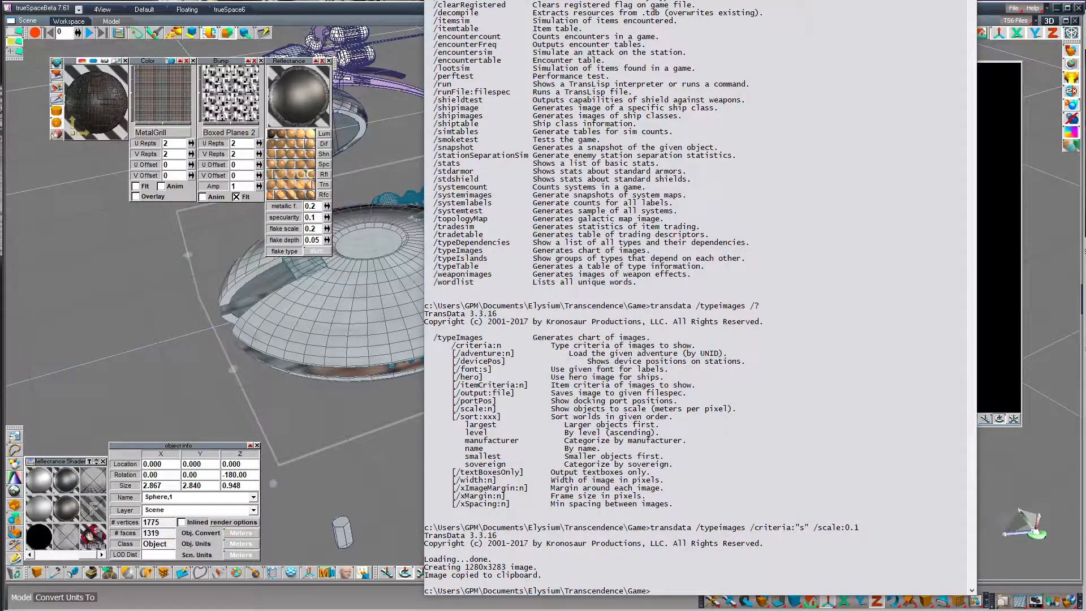
Switch to Photoshop, paste the chart into a new document, examine the ships up close, and close it without saving
key(alt+Tab)
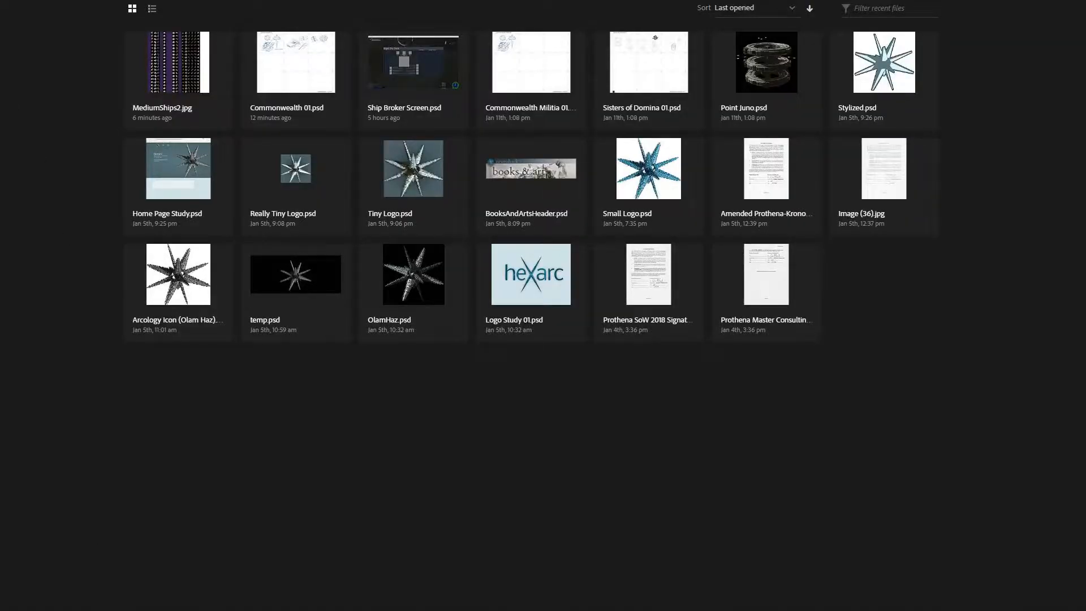
key(ctrl+n)
key(Return)
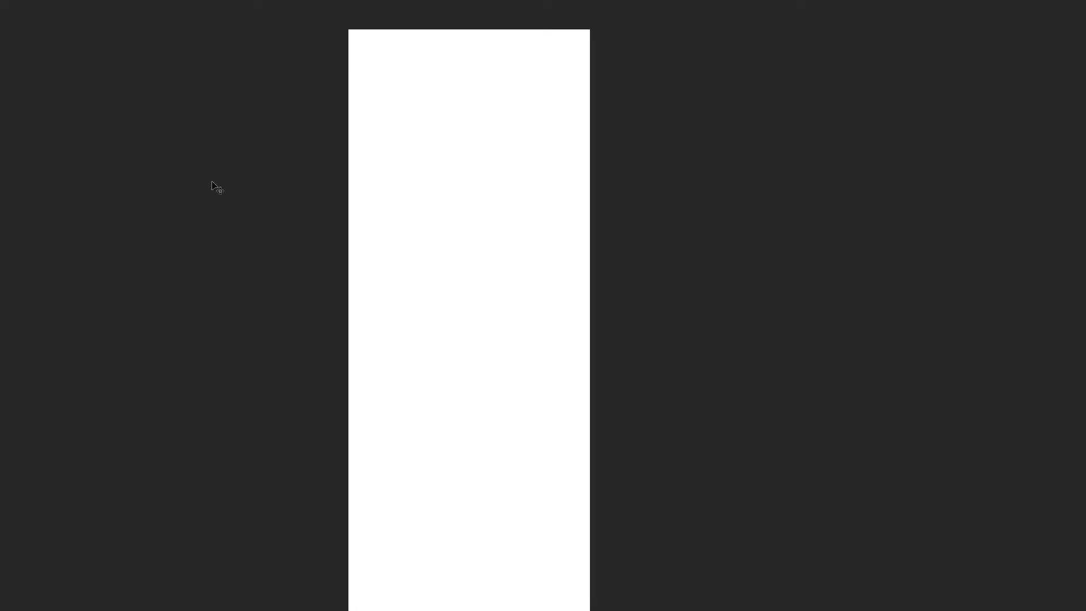
key(ctrl+v)
key(z)
click(457, 76)
drag(456, 76, 395, 65)
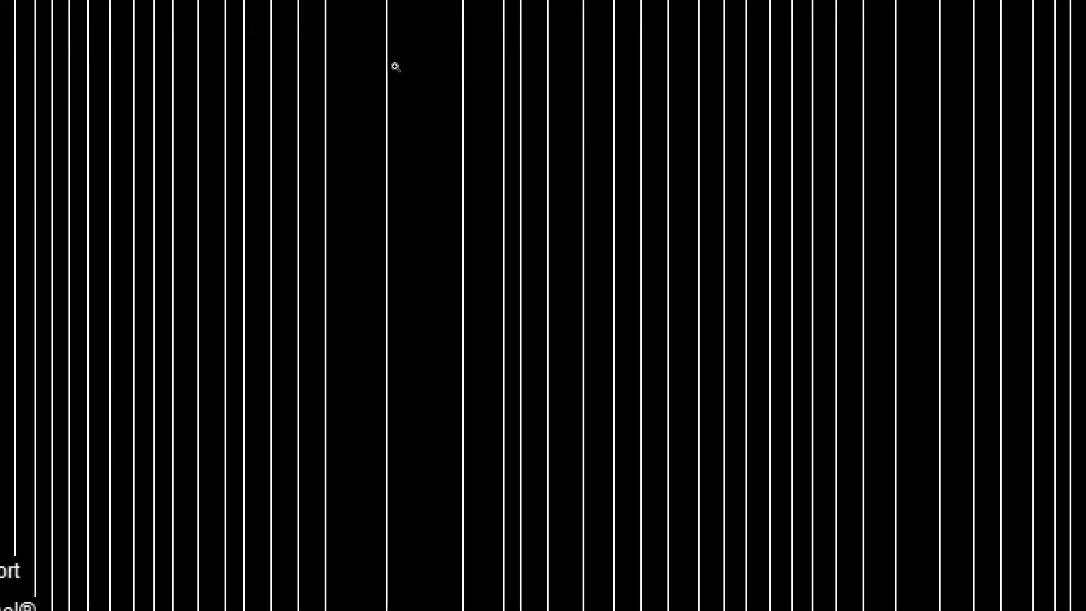
drag(444, 153, 561, 388)
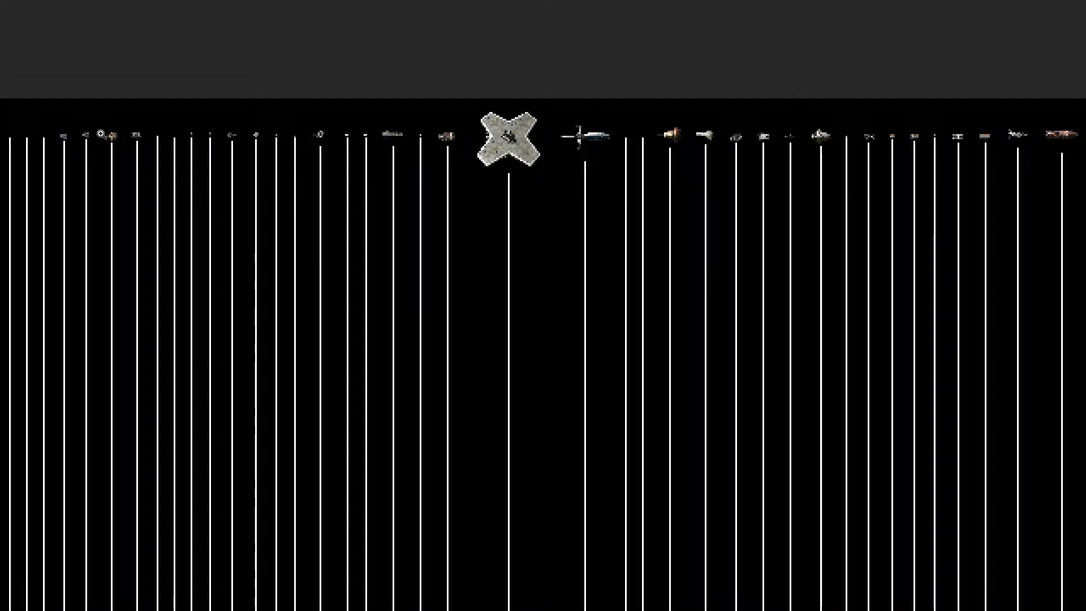
click(102, 135)
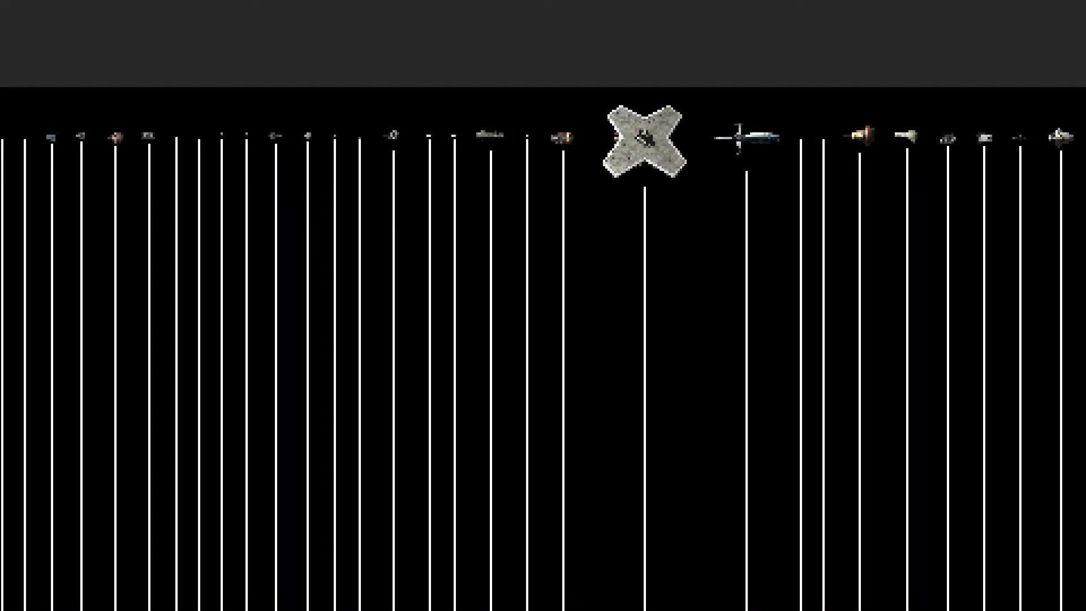
key(ctrl+w)
click(543, 213)
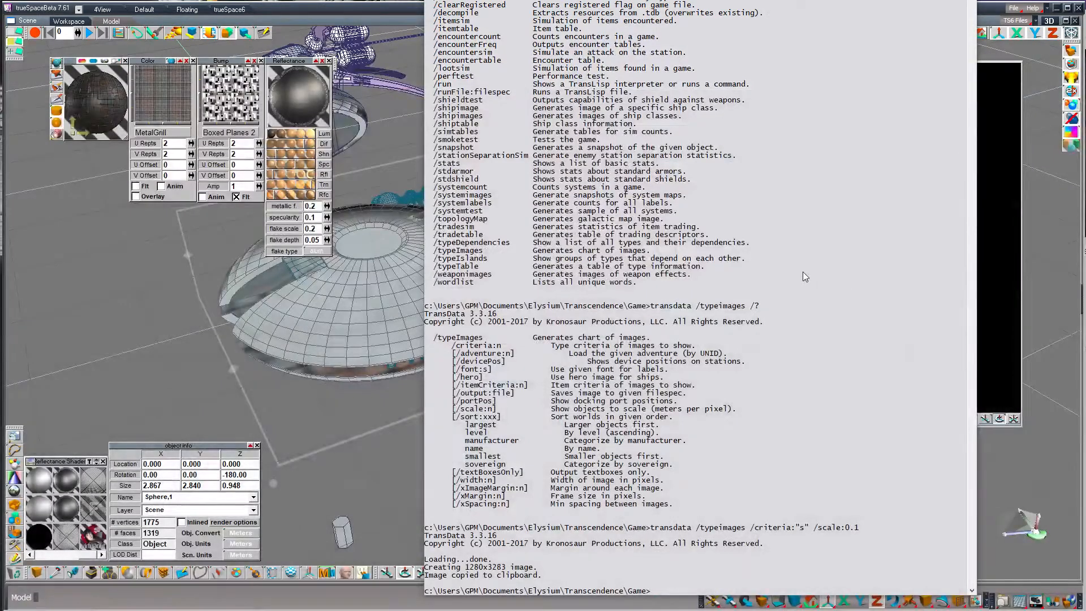
Run the ship image chart command again with the scale changed to 1
key(Up)
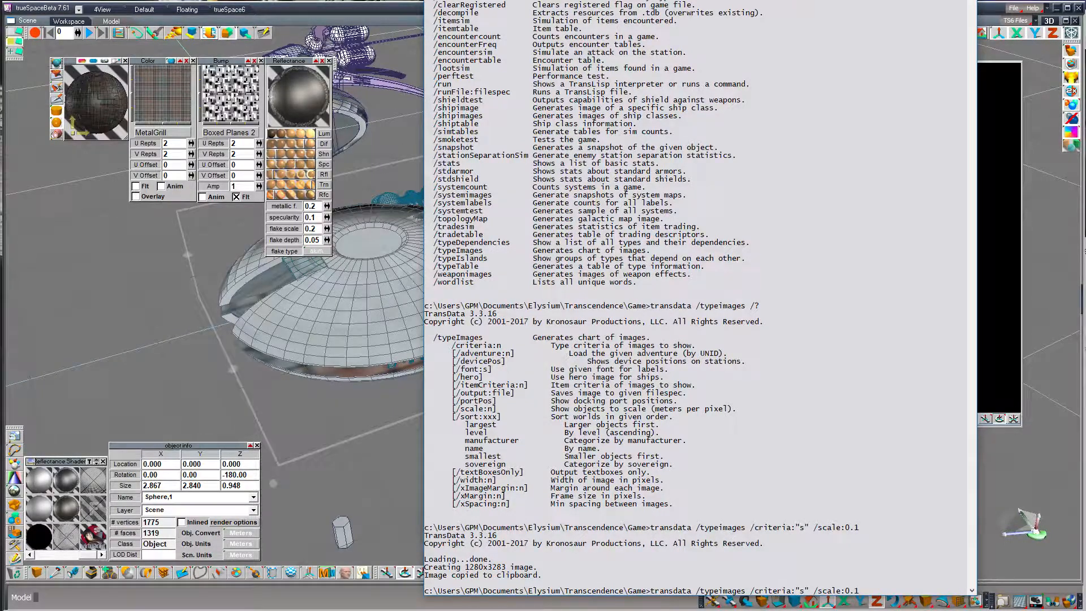
key(Left)
key(BackSpace)
key(BackSpace)
key(Return)
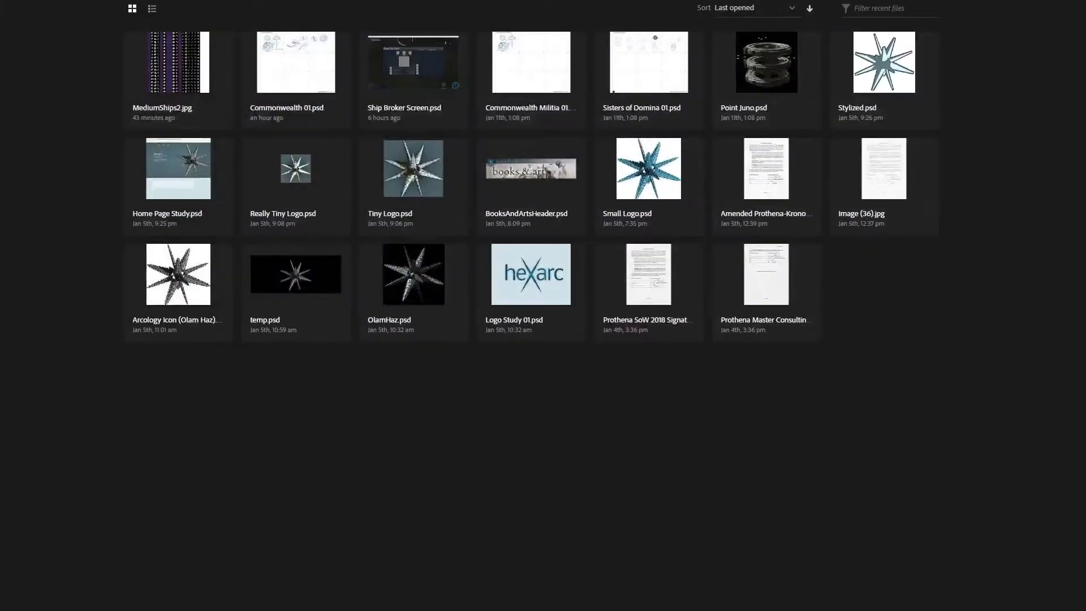
Create a new 1280 by 4854 pixel document in Photoshop and paste the regenerated ship chart into it
key(ctrl+n)
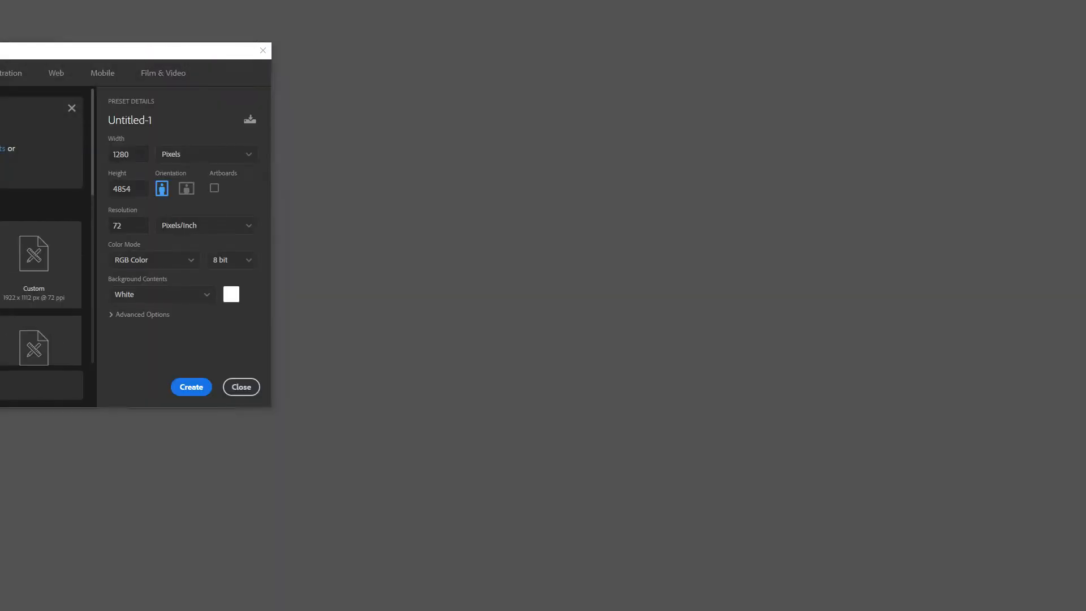
key(Return)
key(ctrl+v)
Compare the ship sizes across the chart, including the rows around the Commonwealth Star Carrier, and close the document without saving
click(444, 51)
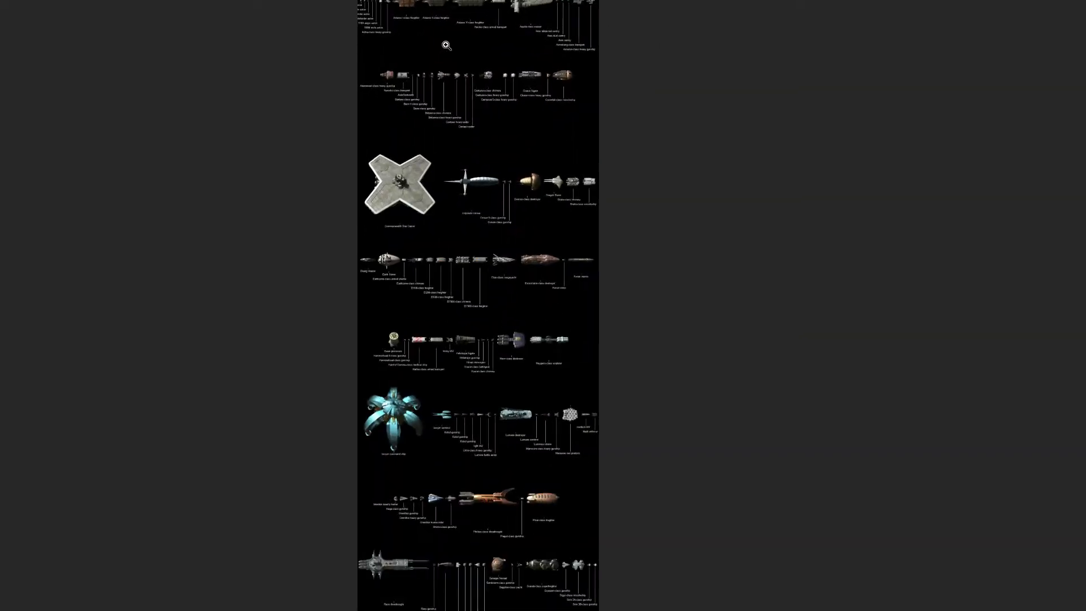
click(444, 45)
click(455, 46)
scroll(487, 105, up, 3)
click(522, 173)
click(522, 174)
scroll(534, 169, down, 1)
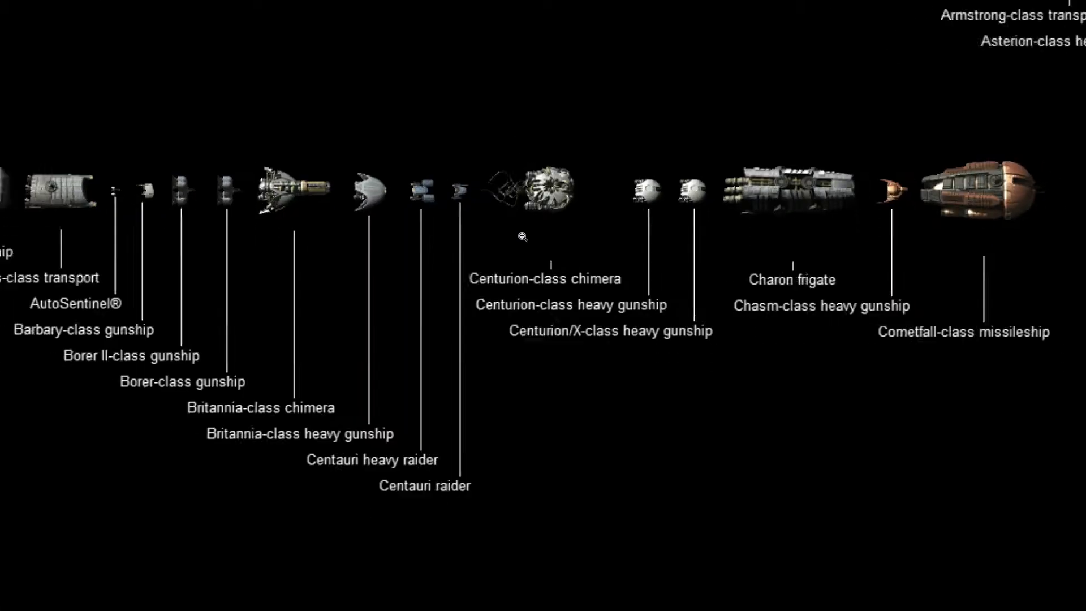
alt+click(523, 236)
drag(529, 453, 548, 199)
drag(520, 276, 564, 201)
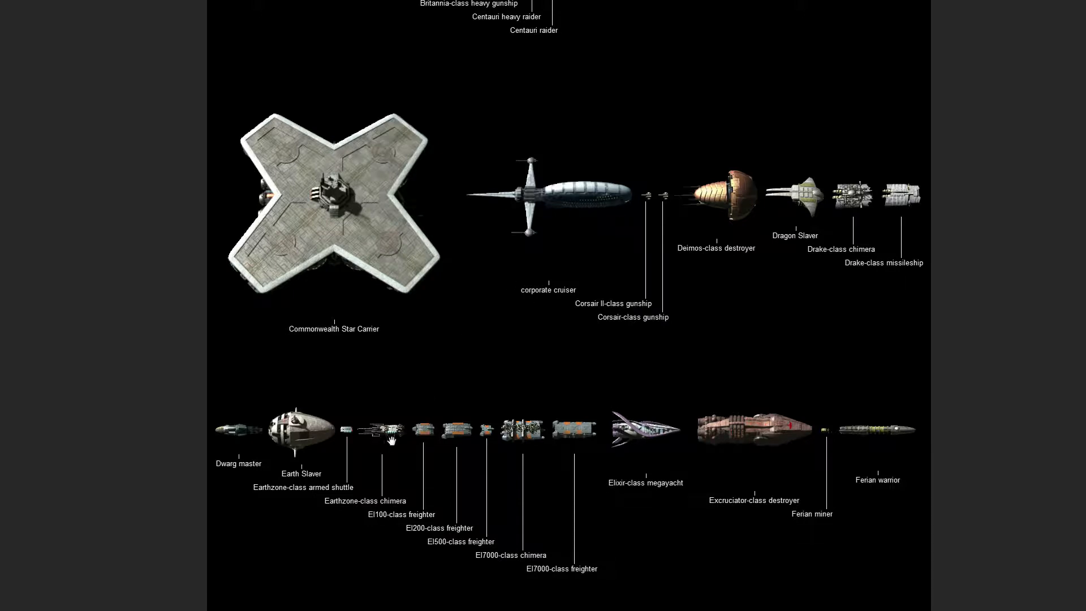
scroll(555, 456, down, 5)
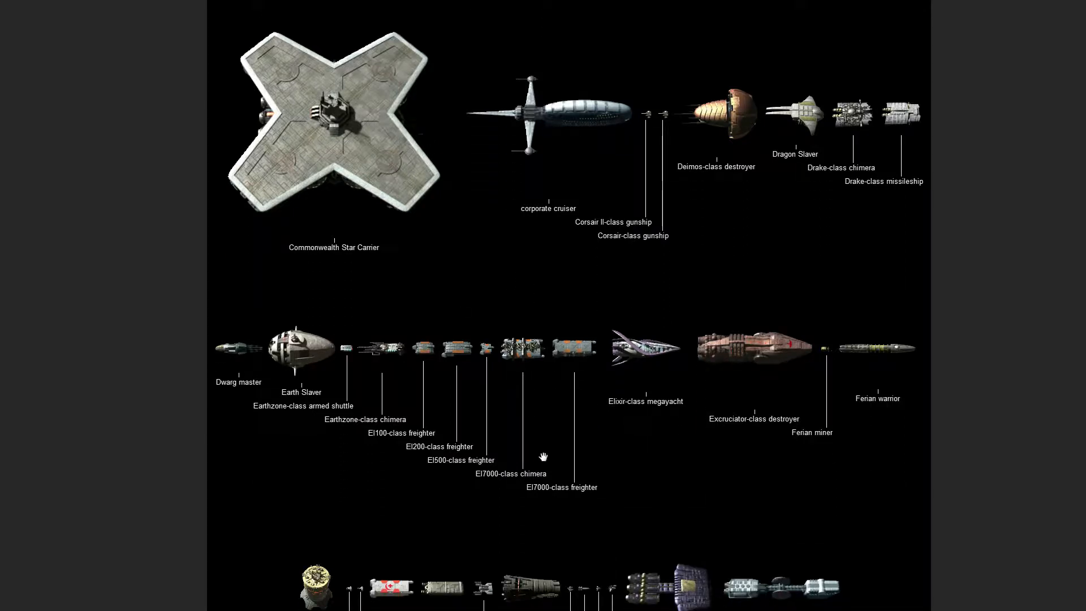
scroll(554, 457, down, 2)
scroll(556, 455, up, 3)
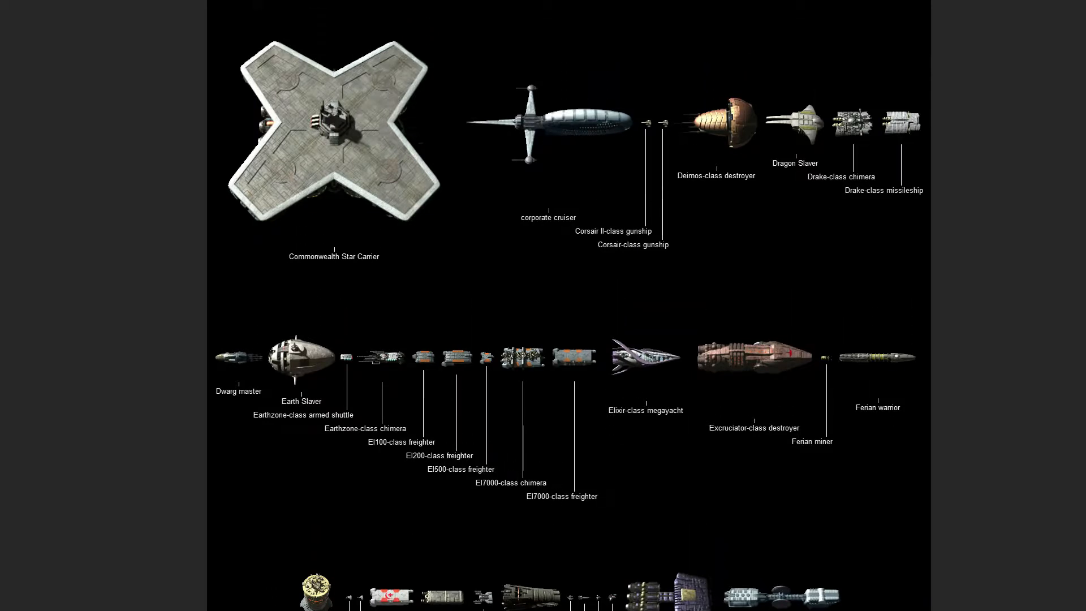
key(ctrl+w)
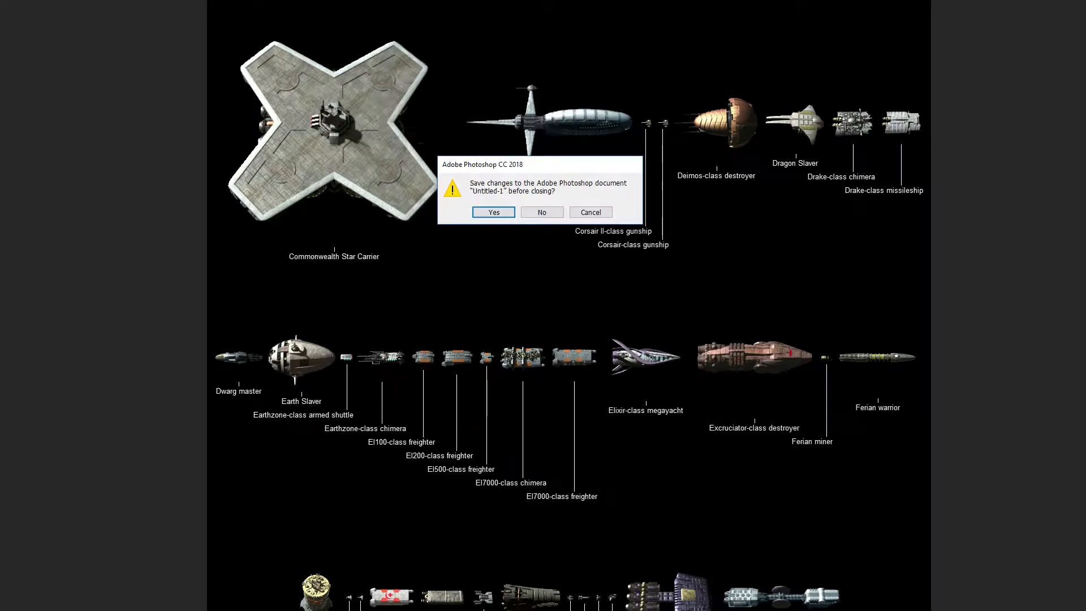
key(n)
Switch back to trueSpace, close the material's color, bump and reflectance settings, and reselect the hull inside the saucer group
key(alt+Tab)
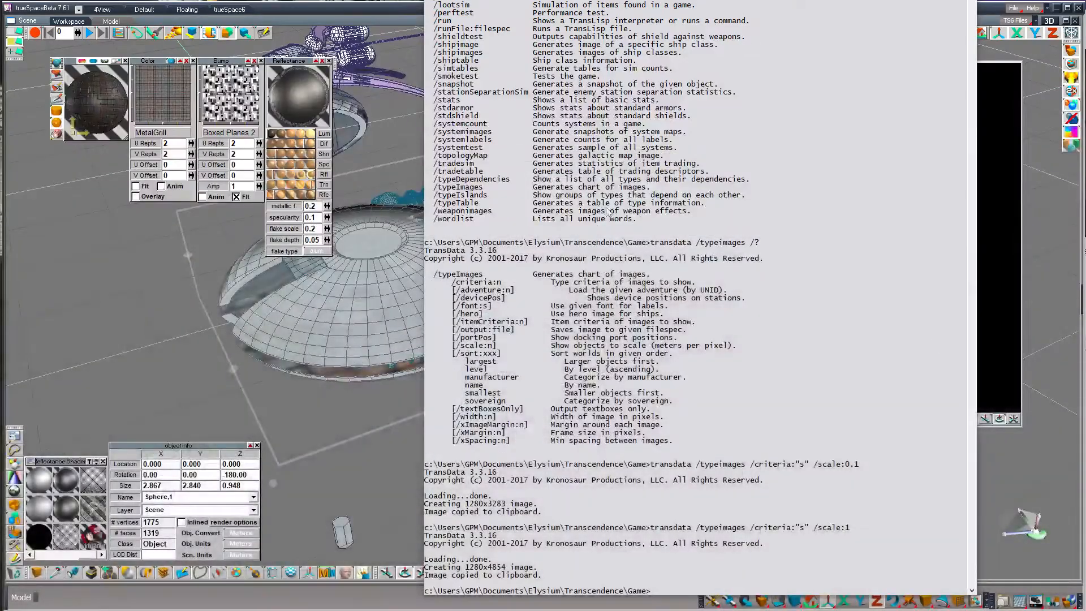
key(alt+Tab)
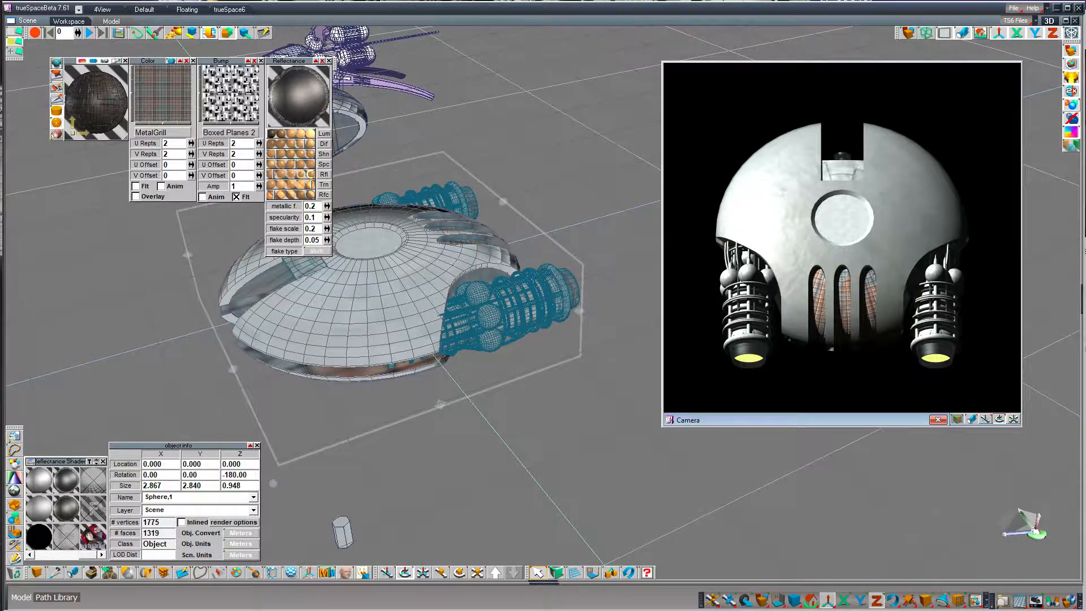
click(334, 63)
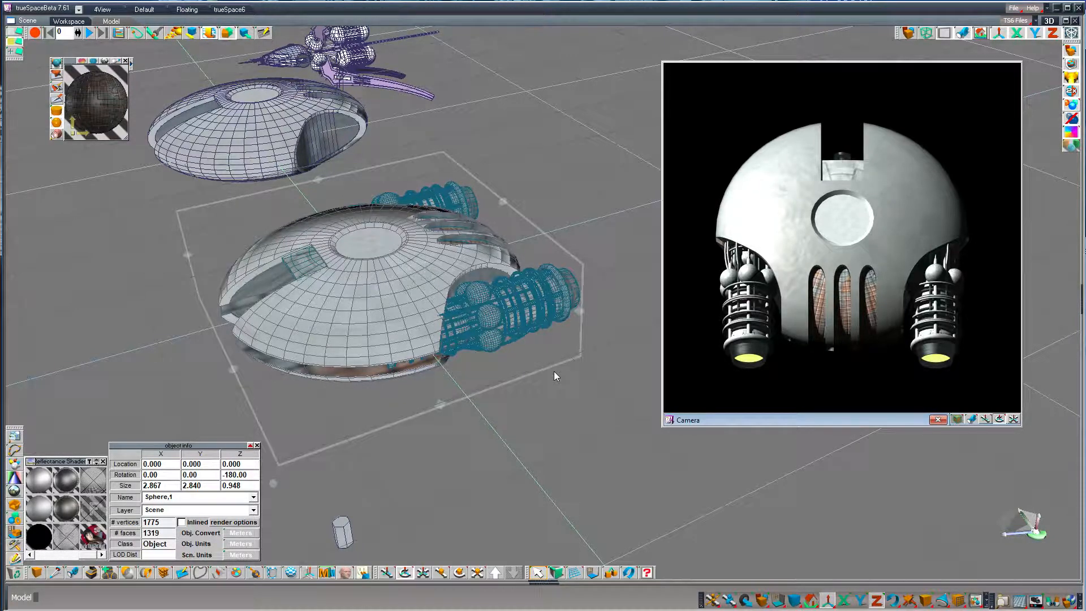
key(Up)
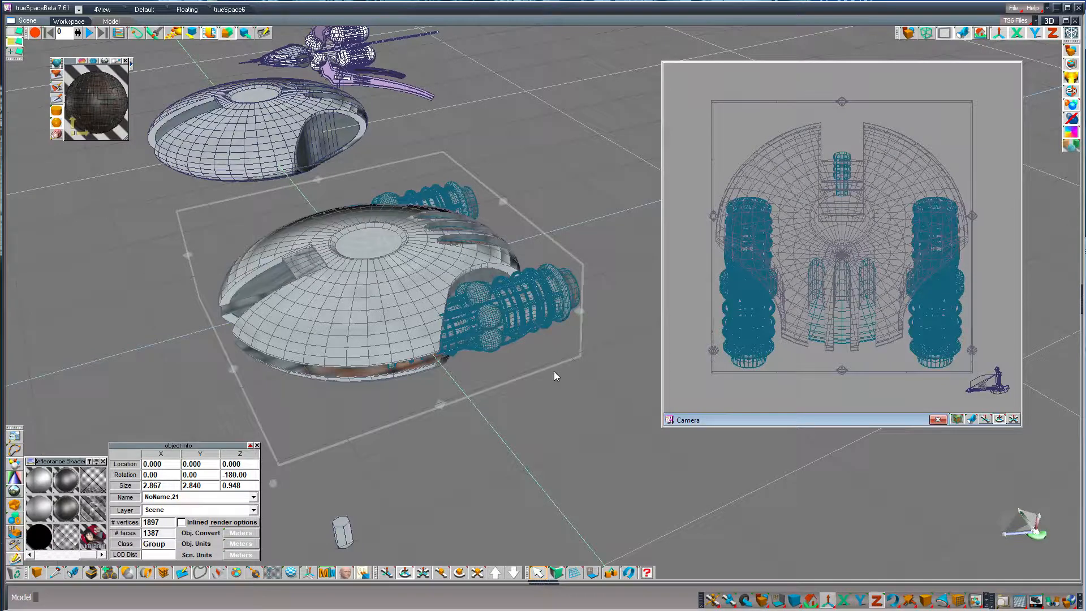
key(Down)
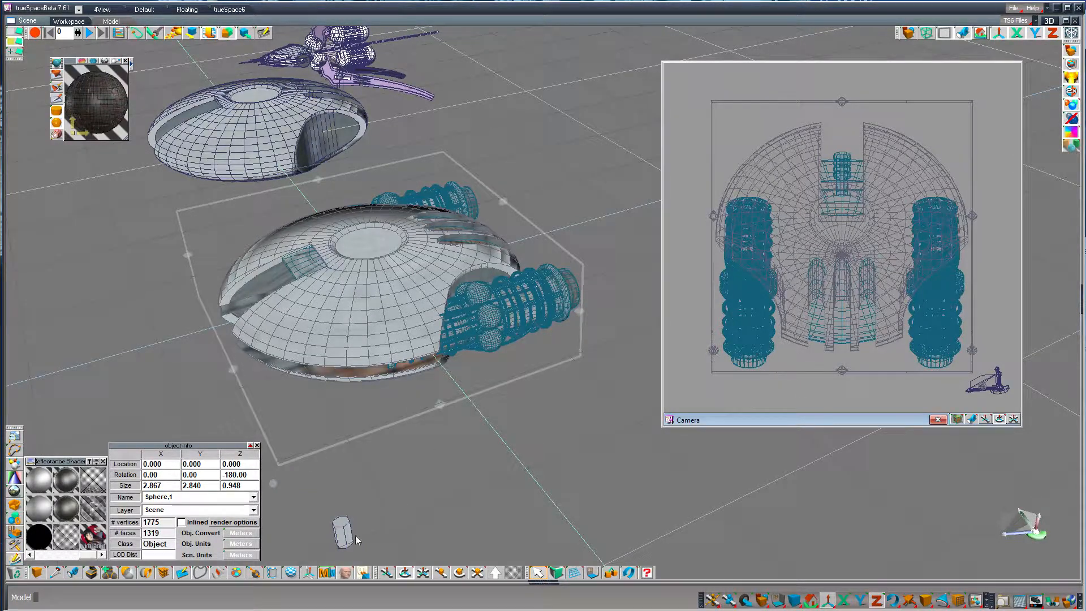
Examine the saucer's hull, slots and engines from a higher angle, both close up and from farther away
click(404, 573)
drag(429, 532, 509, 509)
drag(145, 300, 143, 297)
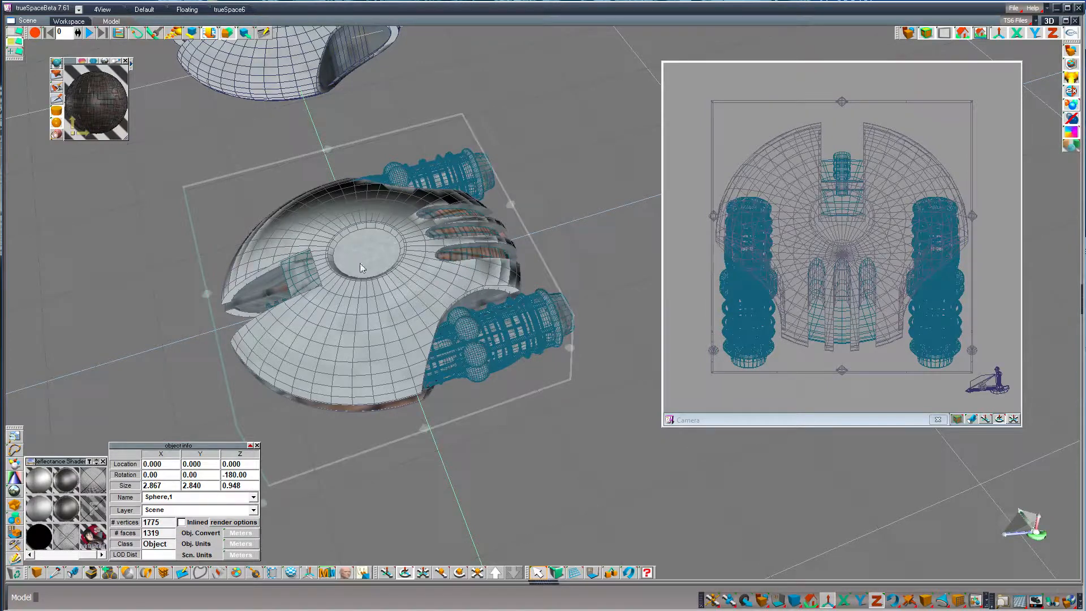
scroll(358, 267, up, 2)
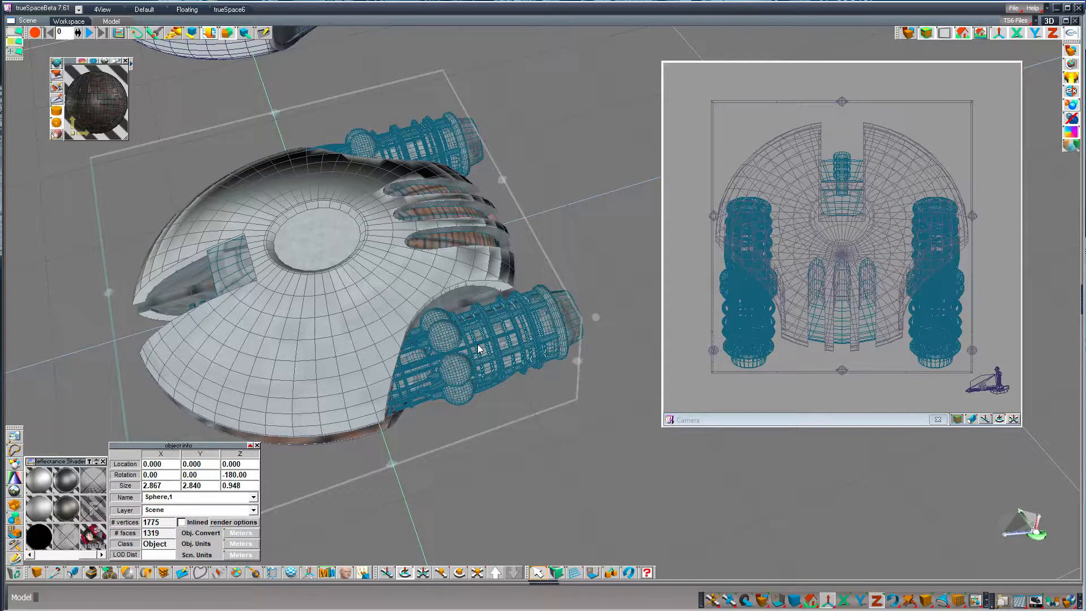
scroll(479, 349, down, 5)
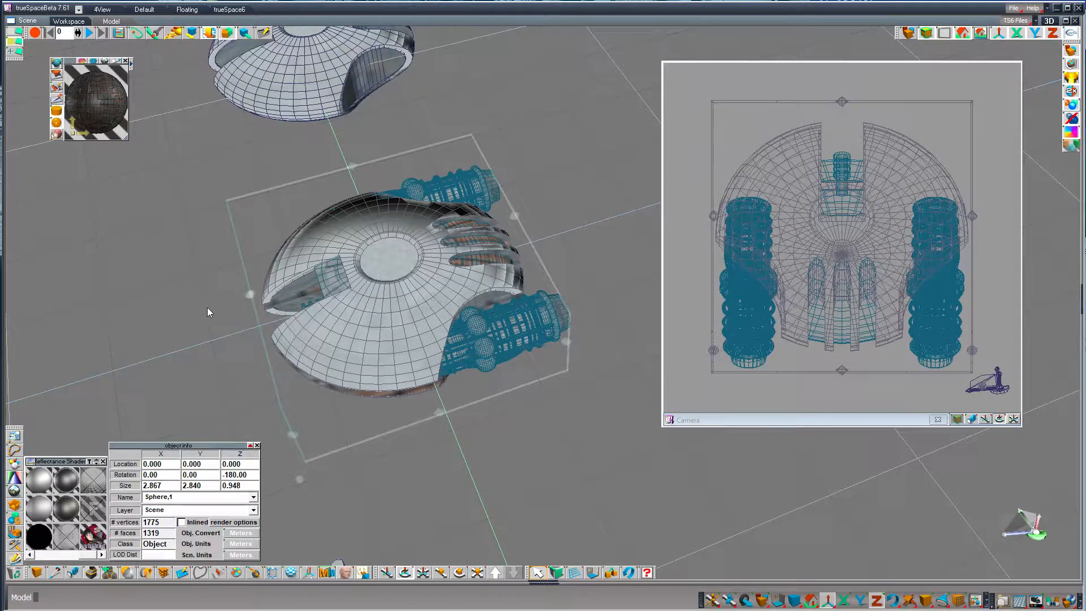
drag(725, 420, 734, 421)
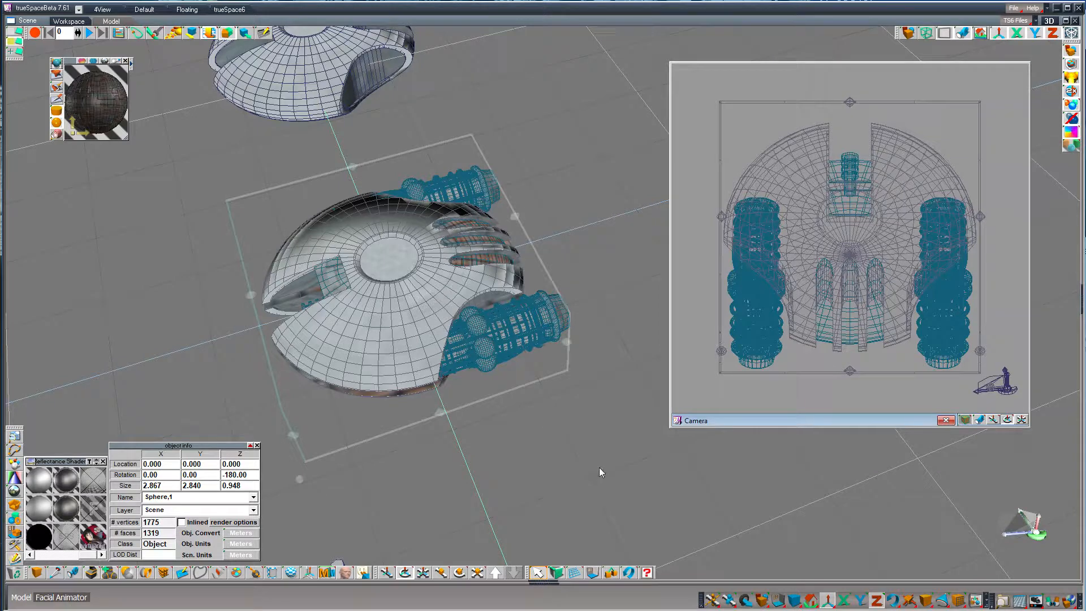
click(485, 468)
scroll(485, 468, down, 3)
scroll(484, 468, down, 1)
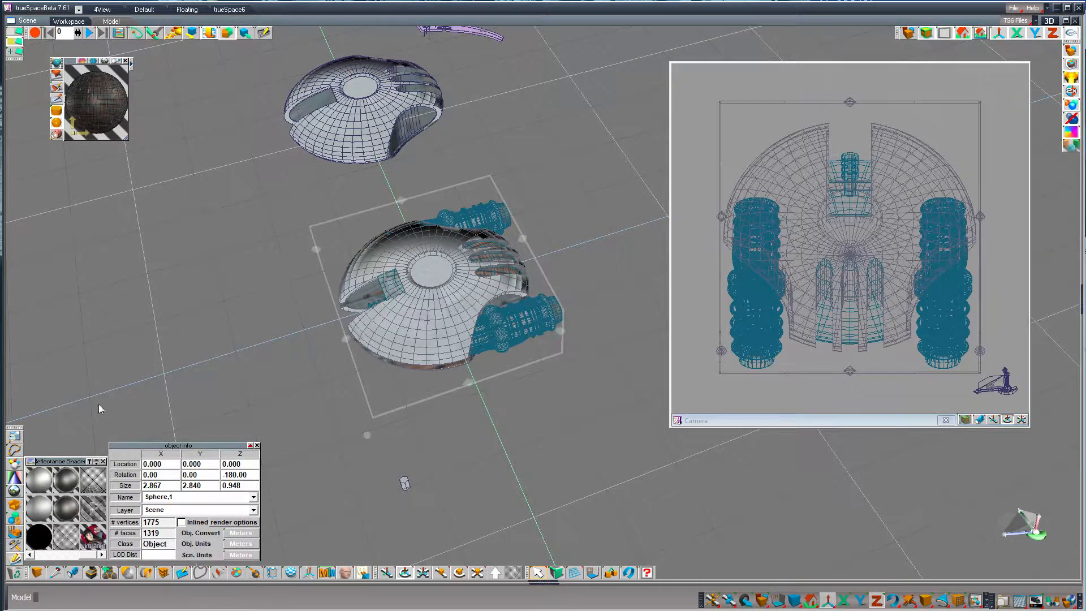
Add a 24-sided cylinder primitive beside the saucer, 2 in diameter and about 0.36 high
drag(36, 573, 38, 533)
click(254, 368)
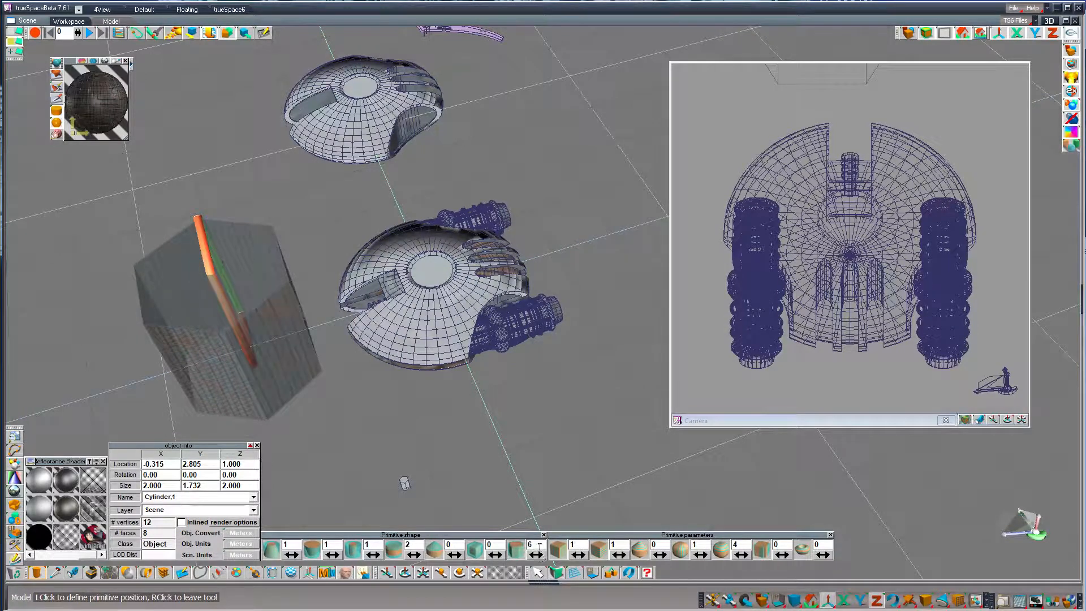
text(24)
key(Return)
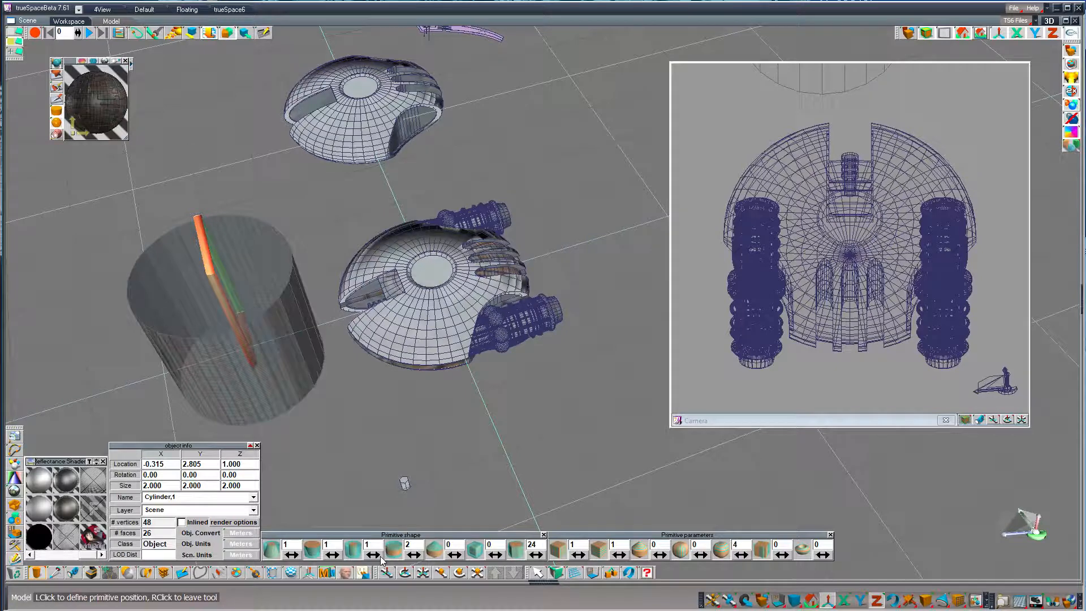
drag(414, 555, 395, 555)
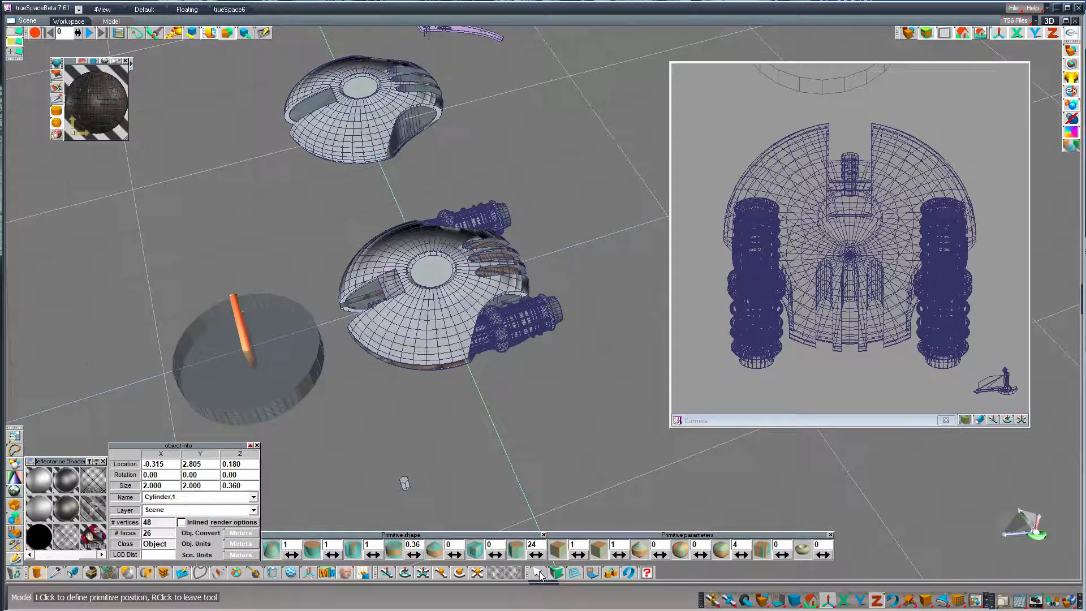
right_click(510, 556)
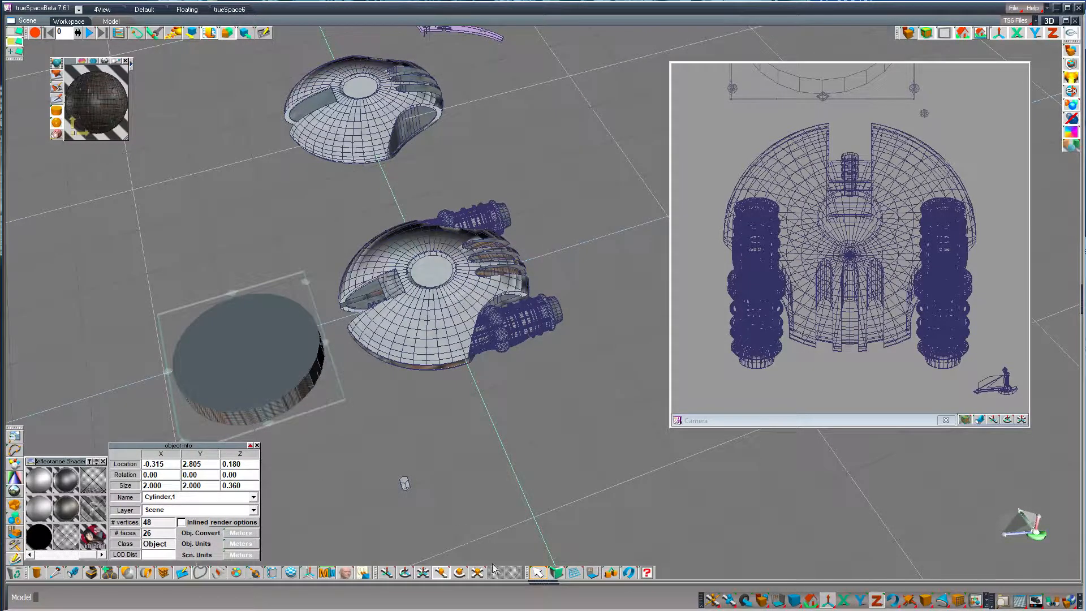
Sweep the cylinder's top face upward by 0.5 and scale the new cap to about 1.354 across
click(557, 572)
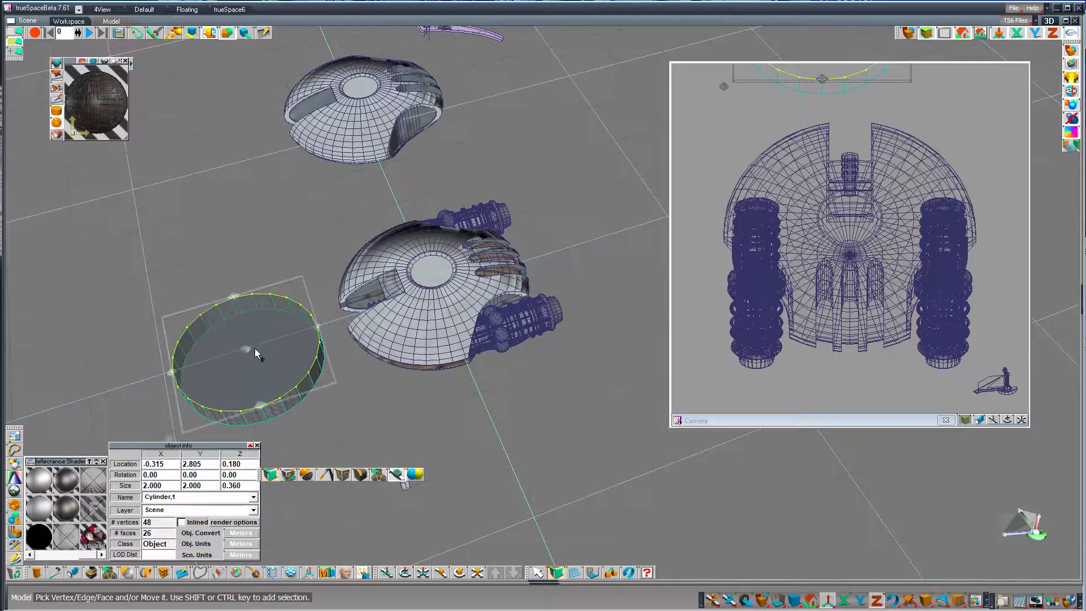
click(240, 332)
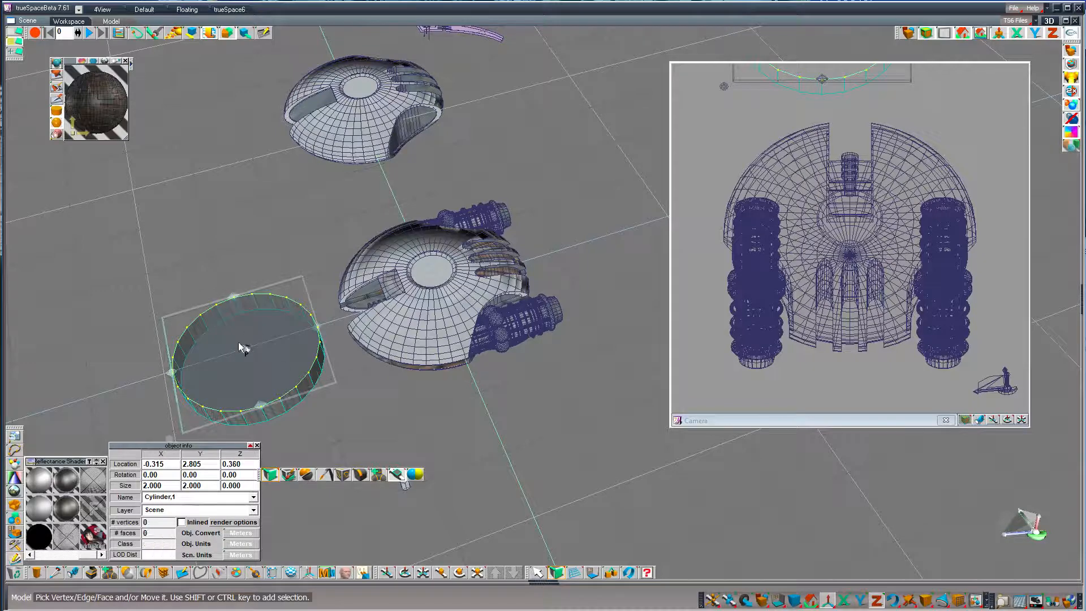
click(91, 574)
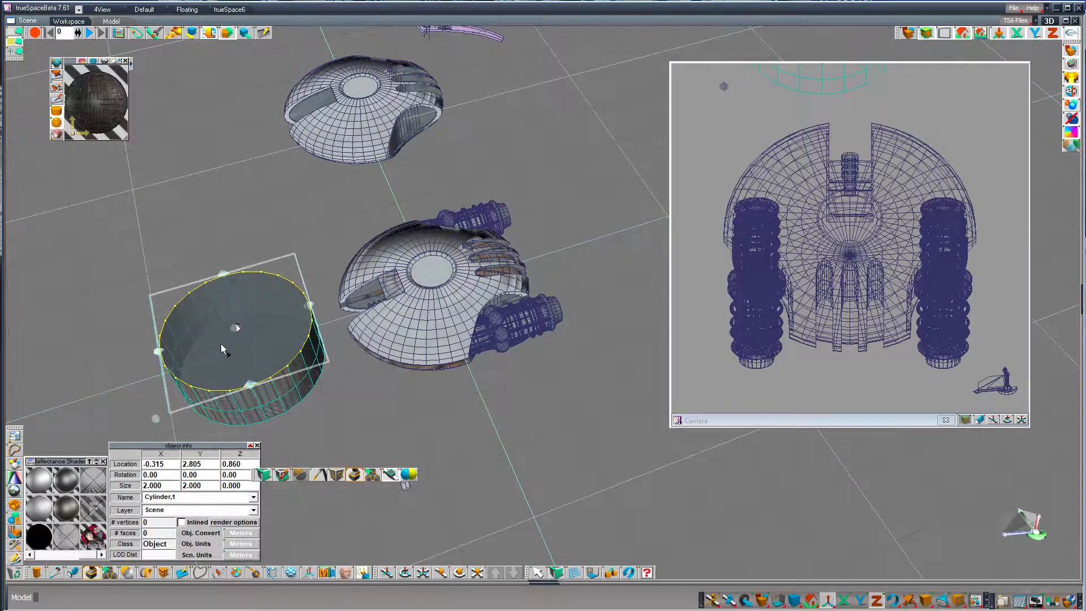
drag(390, 475, 392, 458)
click(392, 459)
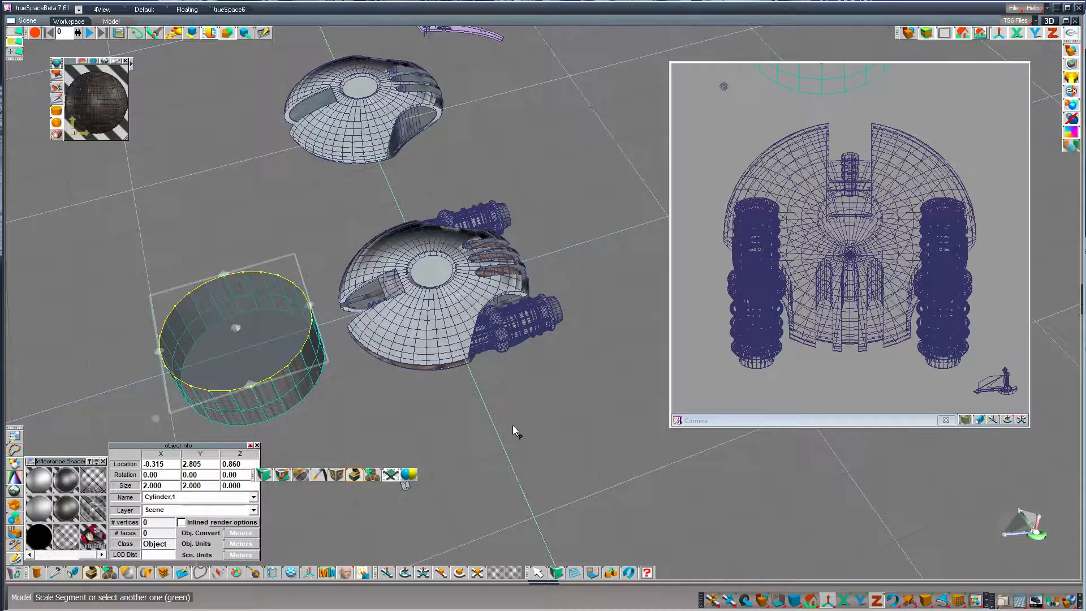
drag(513, 426, 493, 443)
drag(405, 484, 399, 486)
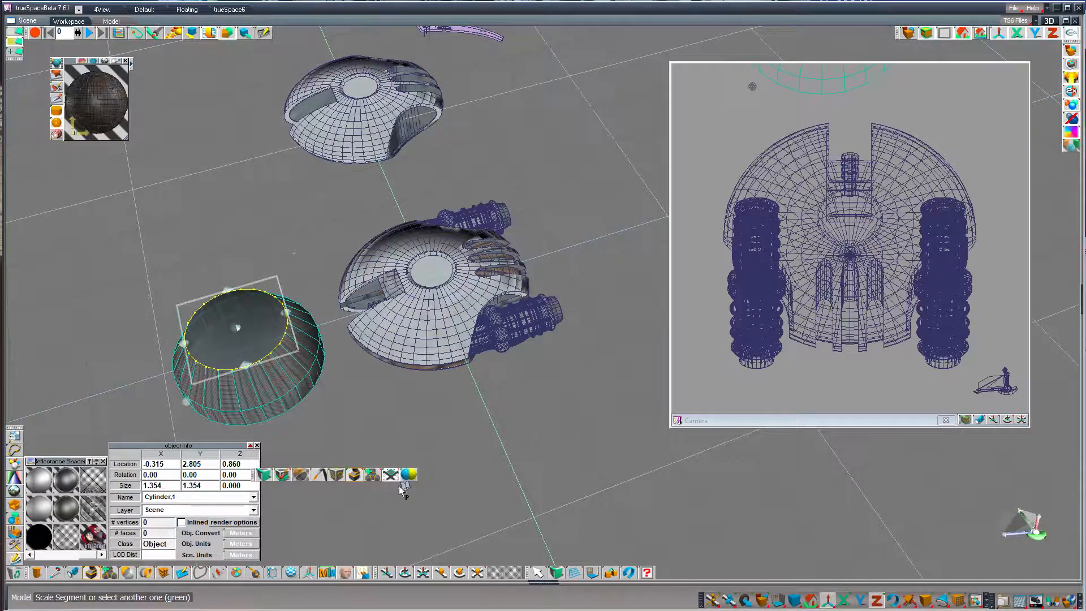
Lower the tapered cap to a height of about 0.531
click(398, 485)
click(390, 435)
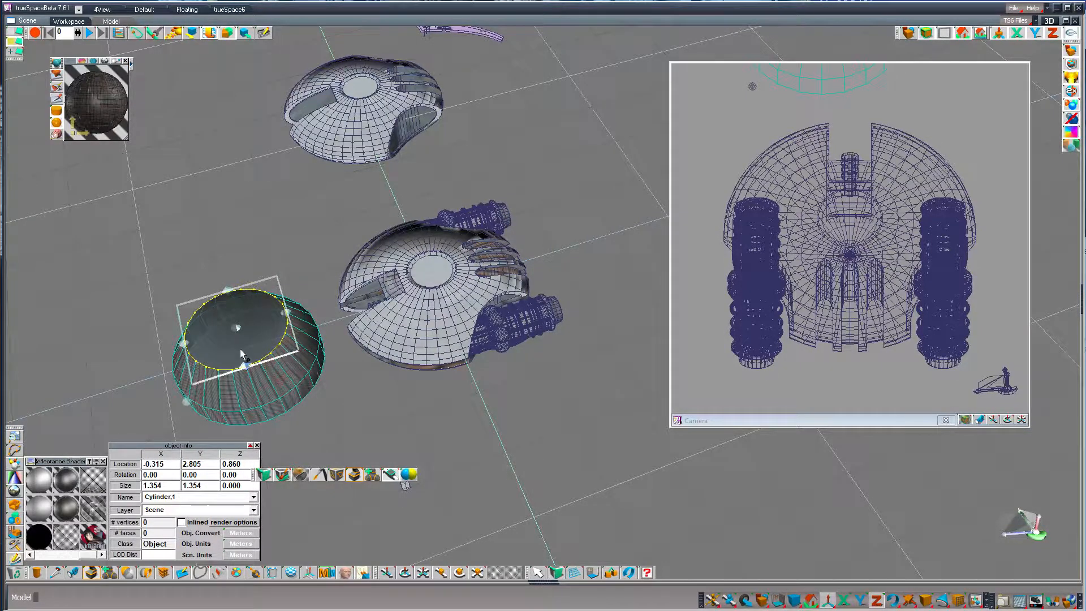
mouse_move(286, 198)
right_down()
mouse_move(286, 240)
mouse_move(286, 212)
right_up()
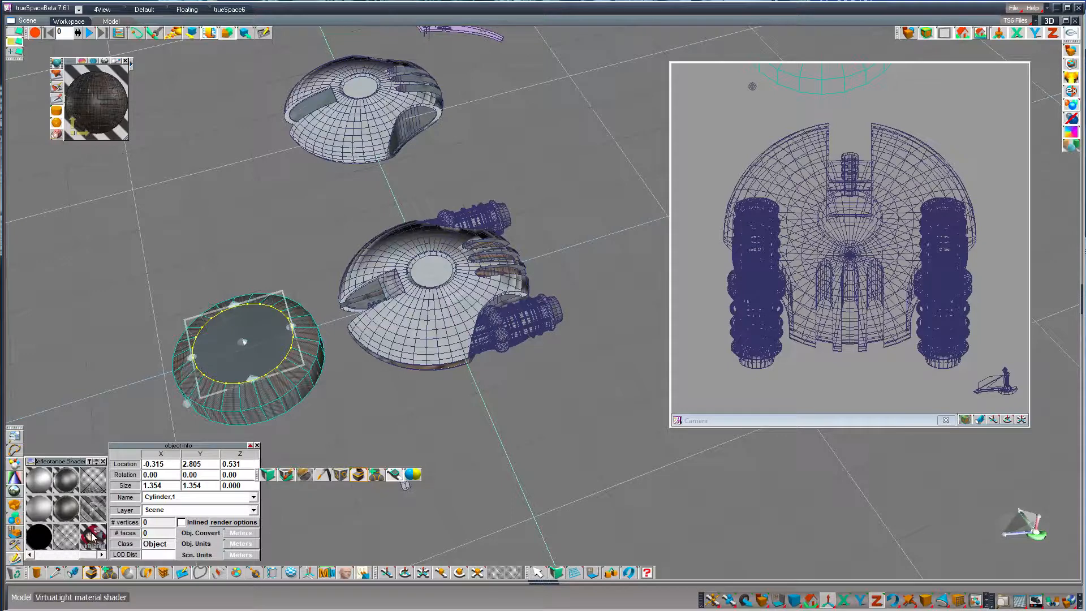
Sweep the cap up to a height of about 0.702 and widen it to about 1.3 across
click(92, 573)
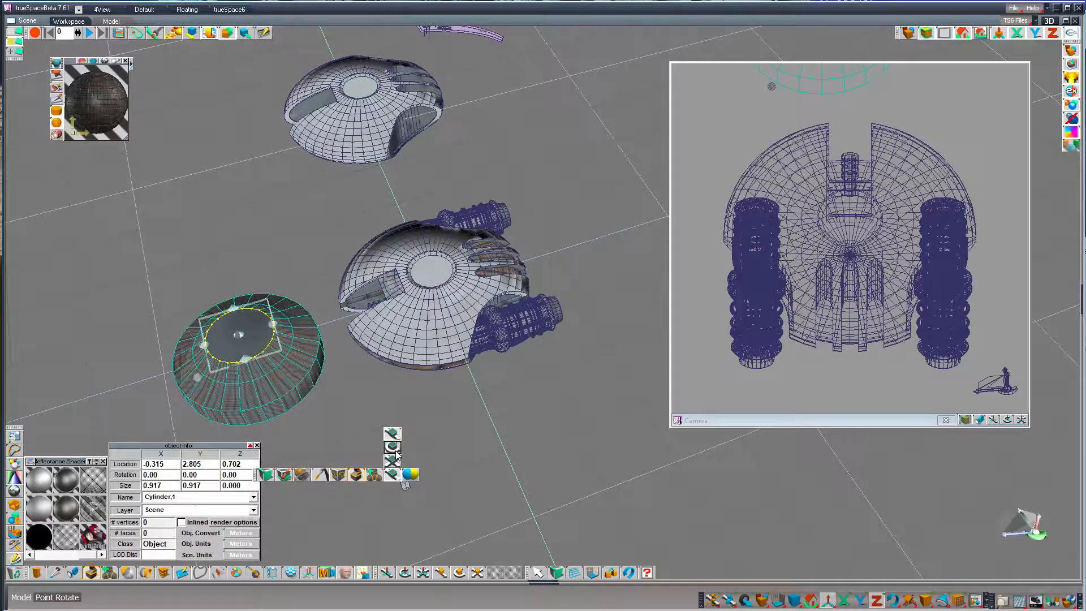
click(393, 473)
drag(395, 444, 447, 411)
drag(240, 336, 244, 333)
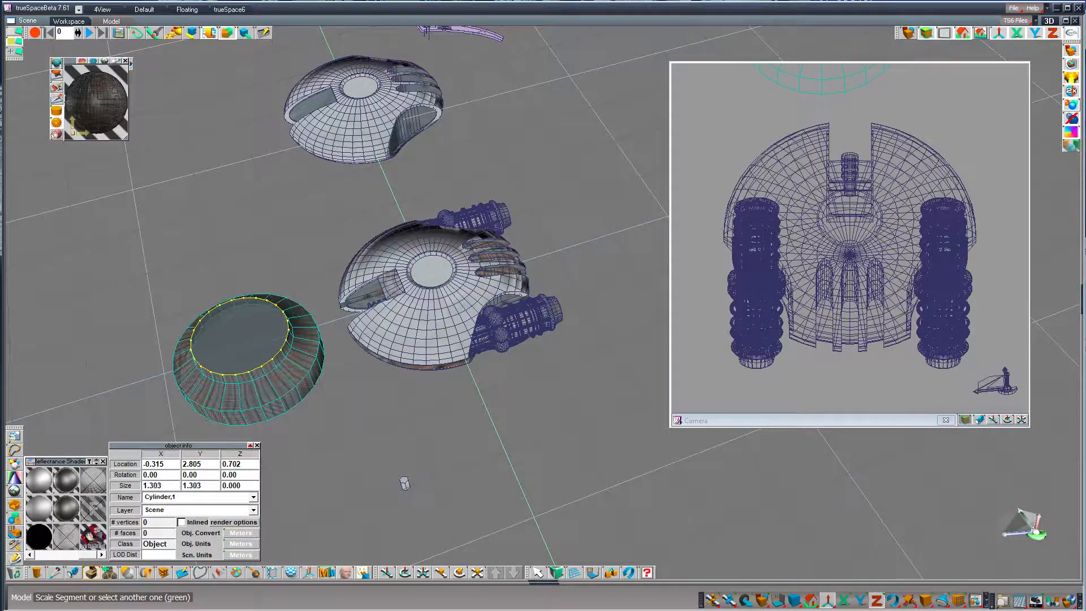
Extend the shape with three more sweeps up to a height of about 1.215, rescaling the cap to form stepped rings
click(93, 573)
drag(405, 484, 405, 484)
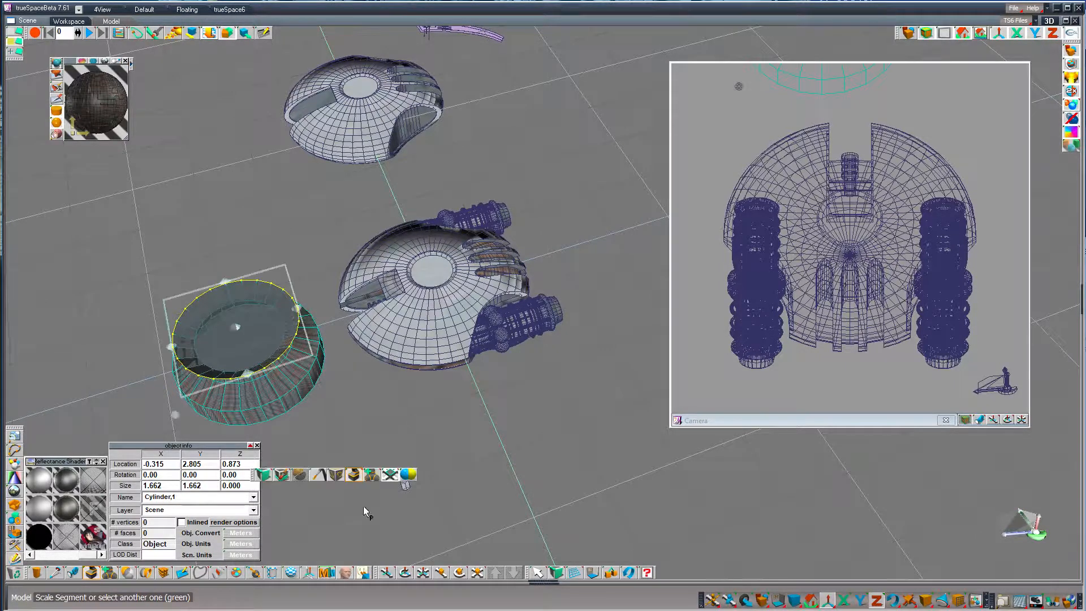
click(92, 574)
drag(405, 484, 405, 484)
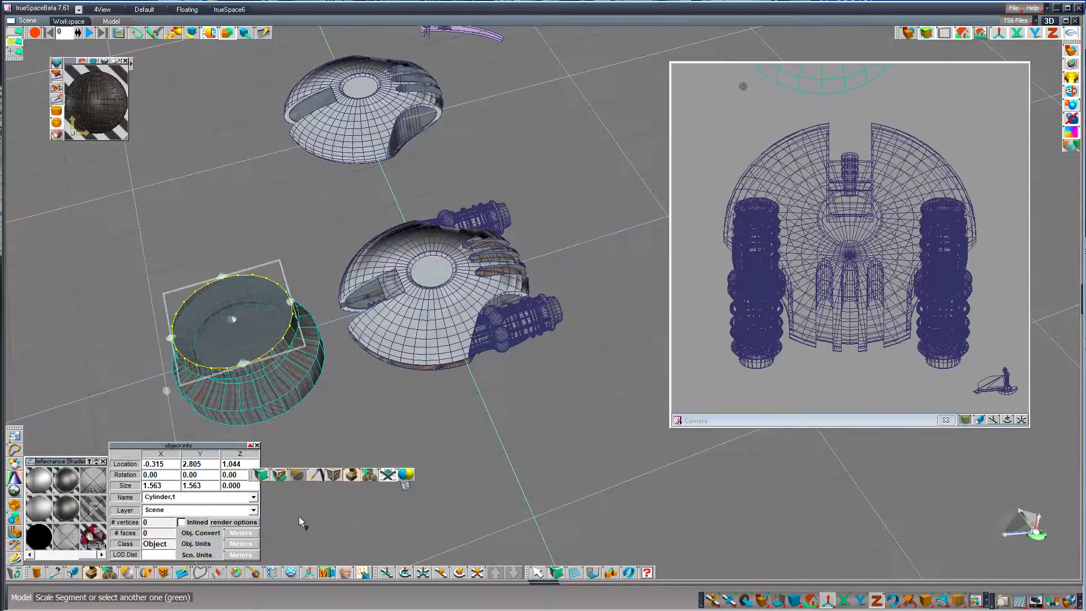
click(92, 574)
drag(406, 483, 405, 484)
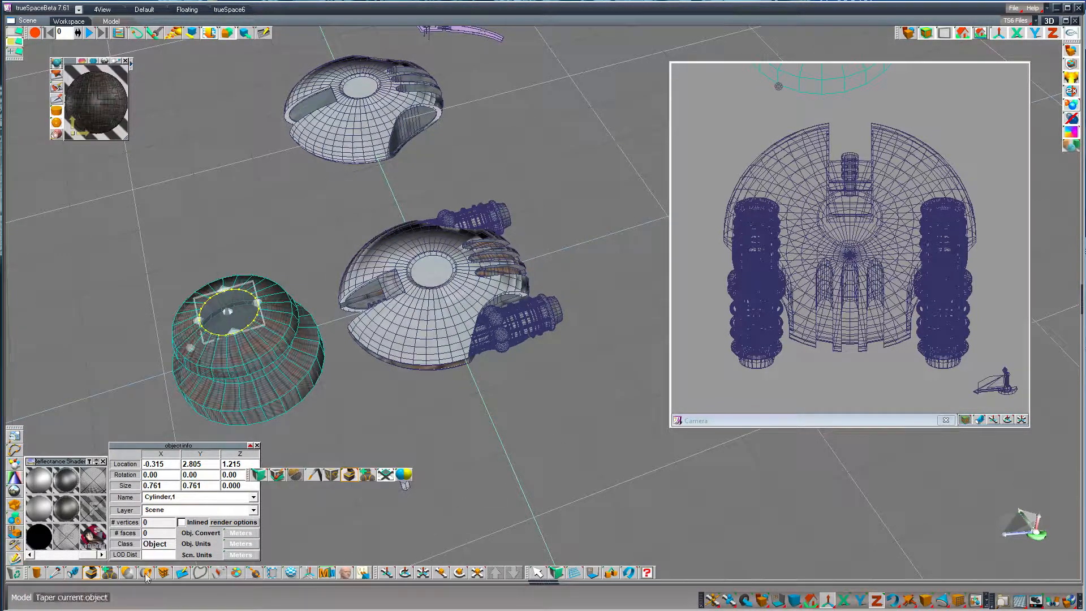
Keep sweeping and rescaling the cap into a neck and flared upper section, ending about 0.649 across at a height of 2.071
click(93, 573)
drag(405, 484, 405, 483)
click(86, 572)
drag(405, 484, 405, 483)
click(91, 573)
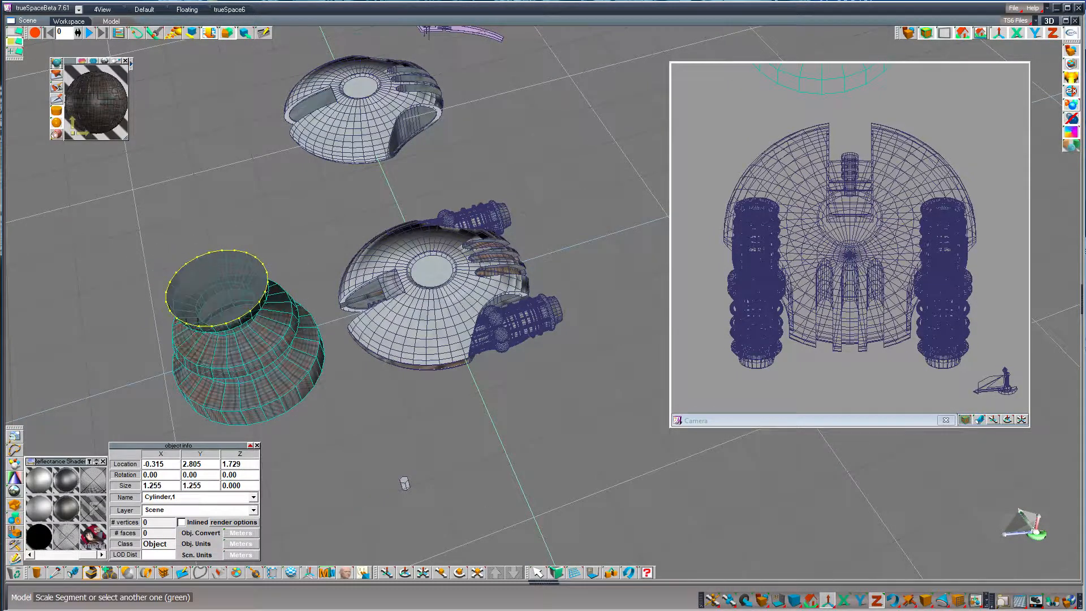
click(91, 572)
drag(537, 432, 533, 539)
click(92, 573)
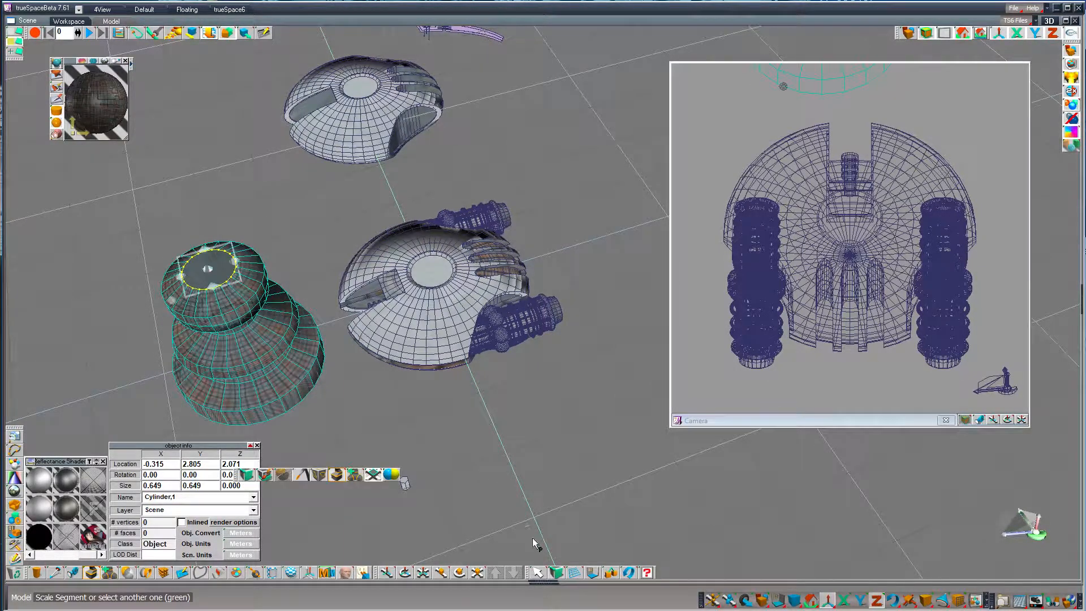
Leave face editing, tilt the stacked-ring object slightly, and delete it
click(538, 572)
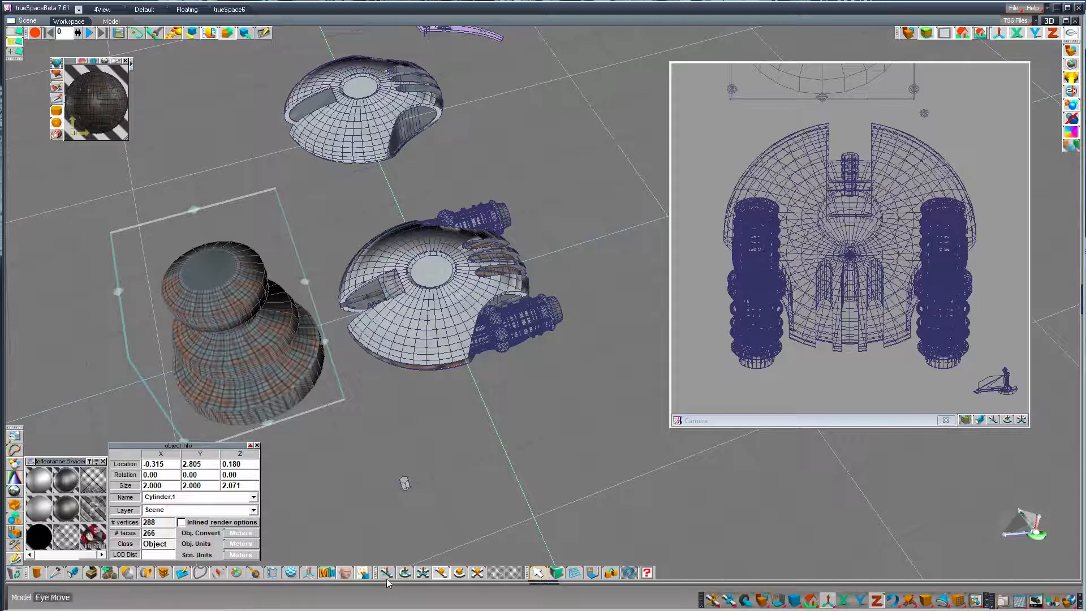
click(459, 572)
mouse_move(527, 445)
mouse_down()
mouse_move(464, 418)
mouse_move(498, 439)
mouse_move(518, 433)
mouse_move(512, 461)
mouse_move(449, 447)
mouse_move(469, 447)
mouse_move(498, 407)
mouse_move(533, 431)
mouse_up()
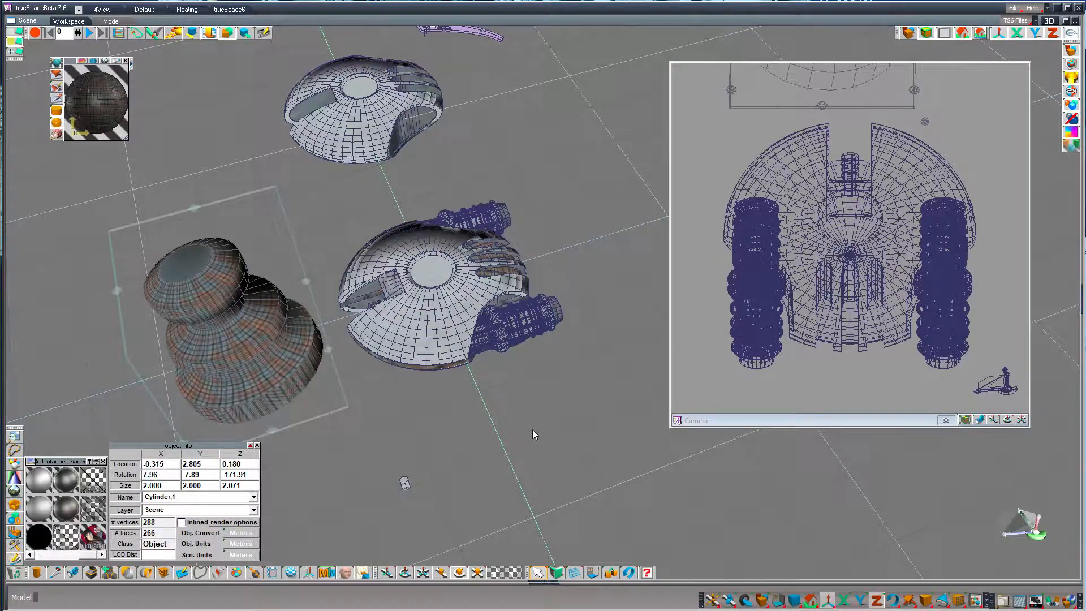
key(Delete)
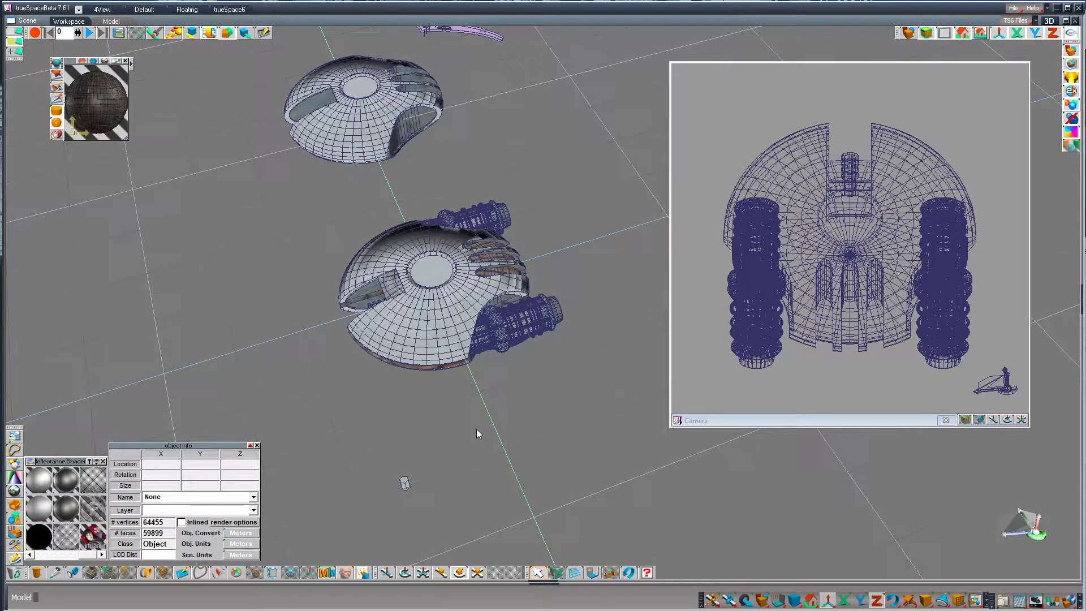
Lay out a square curve-drawing panel beside the saucer, face it straight on, and move the camera view out of the way
scroll(476, 430, down, 3)
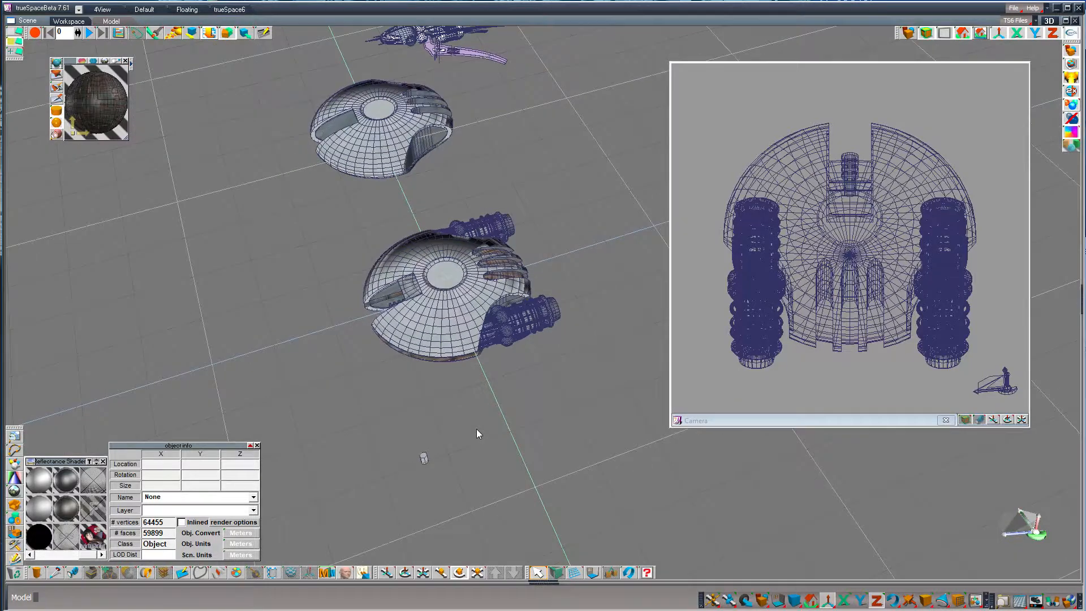
click(183, 573)
drag(332, 212, 133, 446)
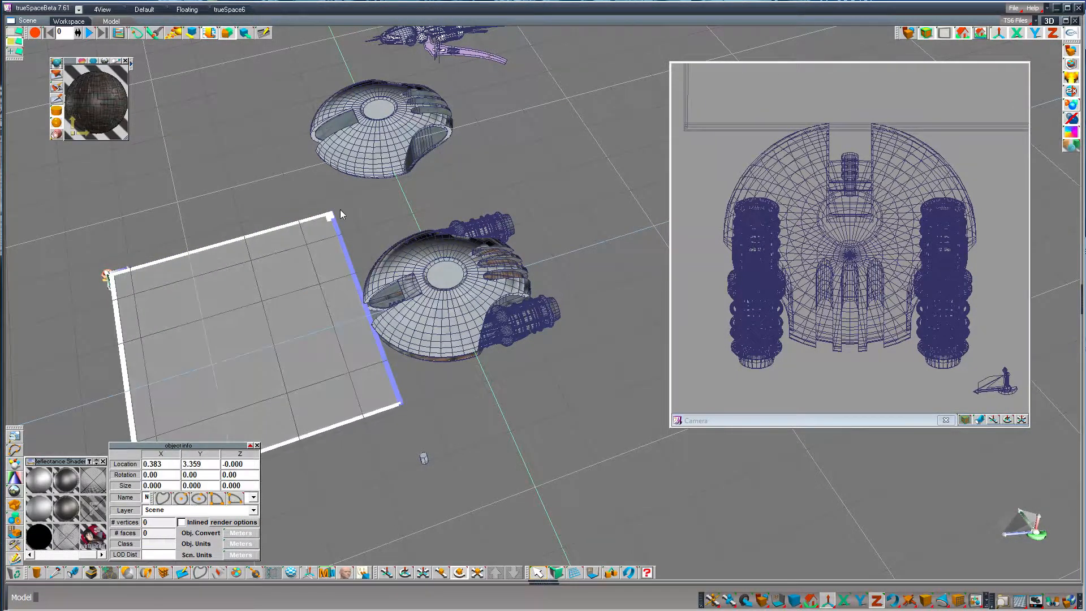
click(330, 216)
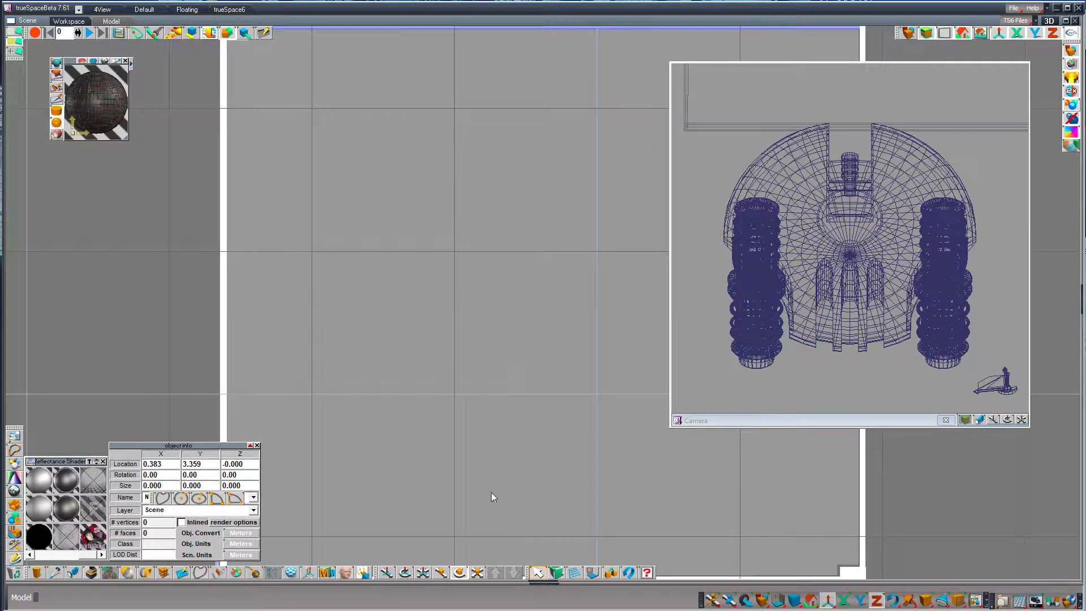
drag(751, 419, 914, 234)
Draw a closed, jagged half-profile of straight segments on the panel, with one long straight edge along the grid axis
click(594, 85)
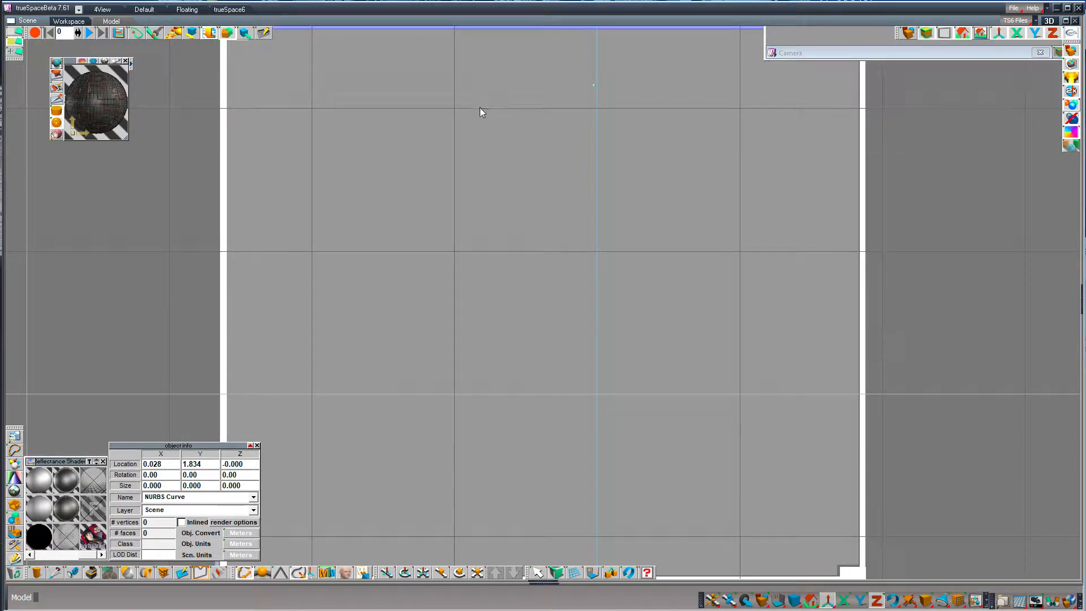
click(550, 145)
click(462, 178)
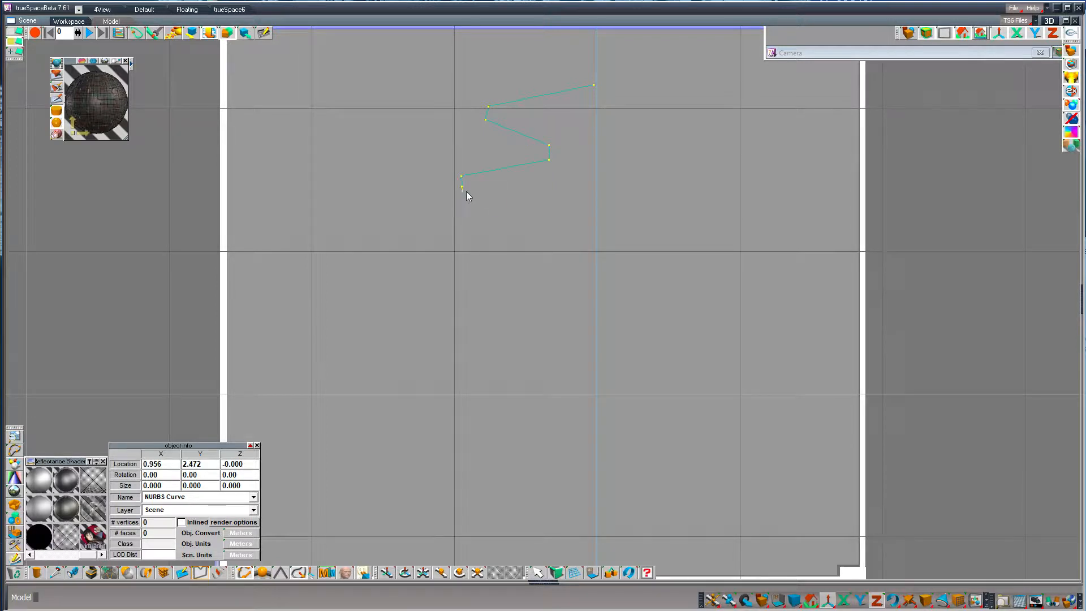
click(518, 204)
click(452, 255)
click(543, 282)
click(538, 326)
click(453, 343)
click(451, 359)
click(530, 351)
click(535, 368)
click(421, 422)
click(427, 435)
click(468, 441)
click(489, 445)
click(533, 478)
click(516, 487)
click(512, 511)
click(534, 516)
drag(931, 309, 947, 269)
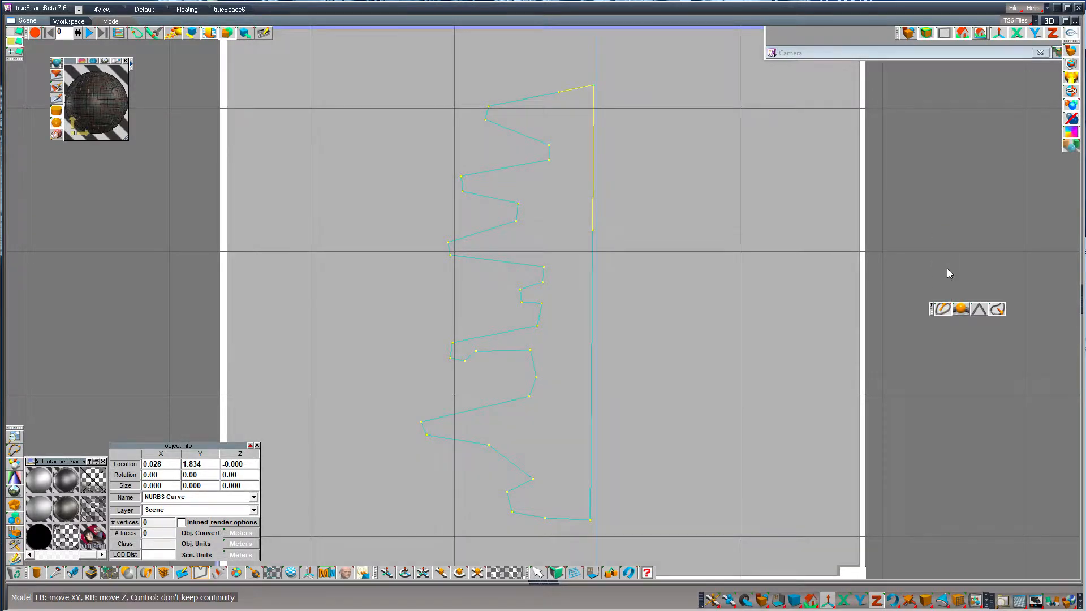
scroll(704, 251, down, 3)
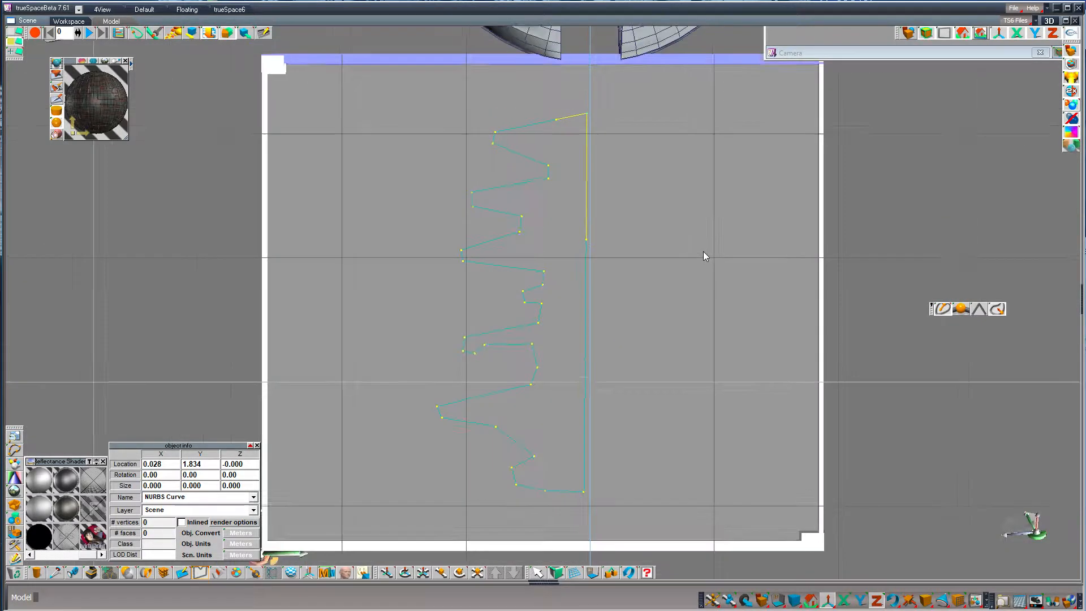
click(304, 93)
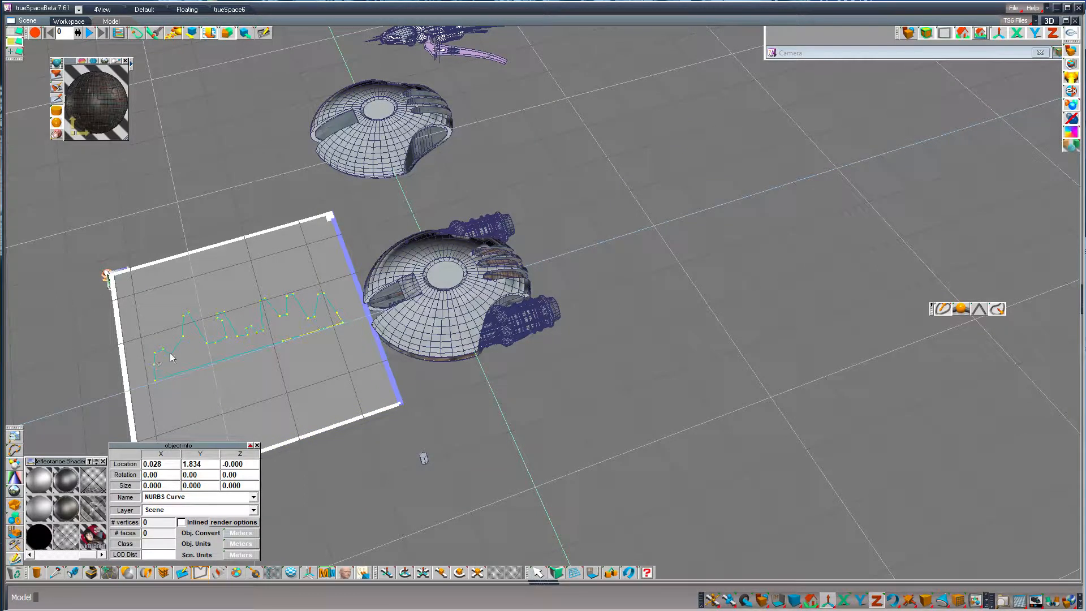
Start a lathe on the jagged profile and move its axis toward the profile's straight edge, with a radius of about 0.59
drag(90, 573, 93, 518)
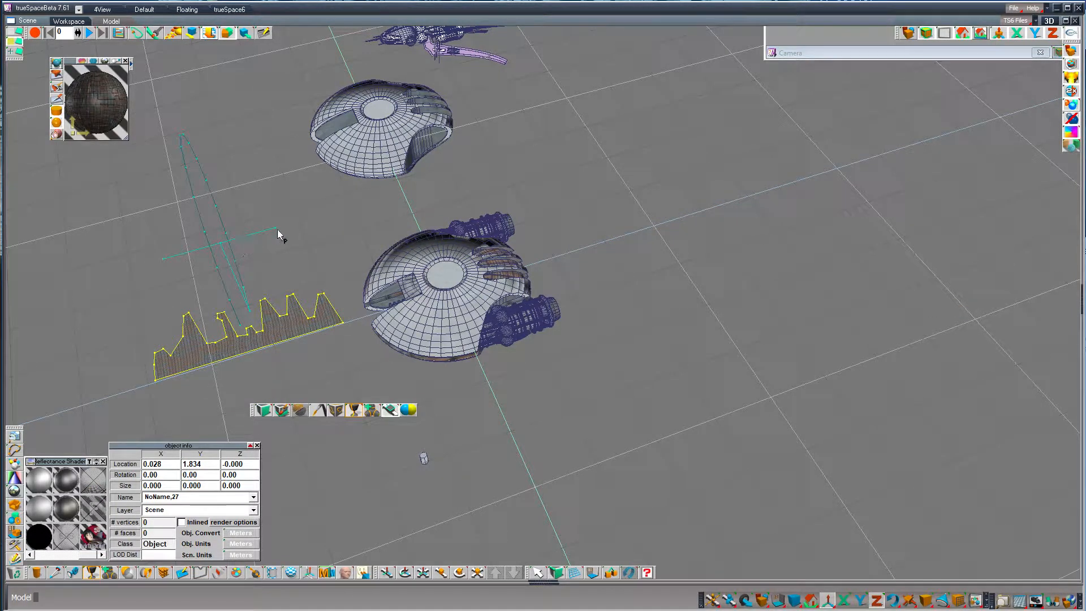
drag(274, 230, 301, 335)
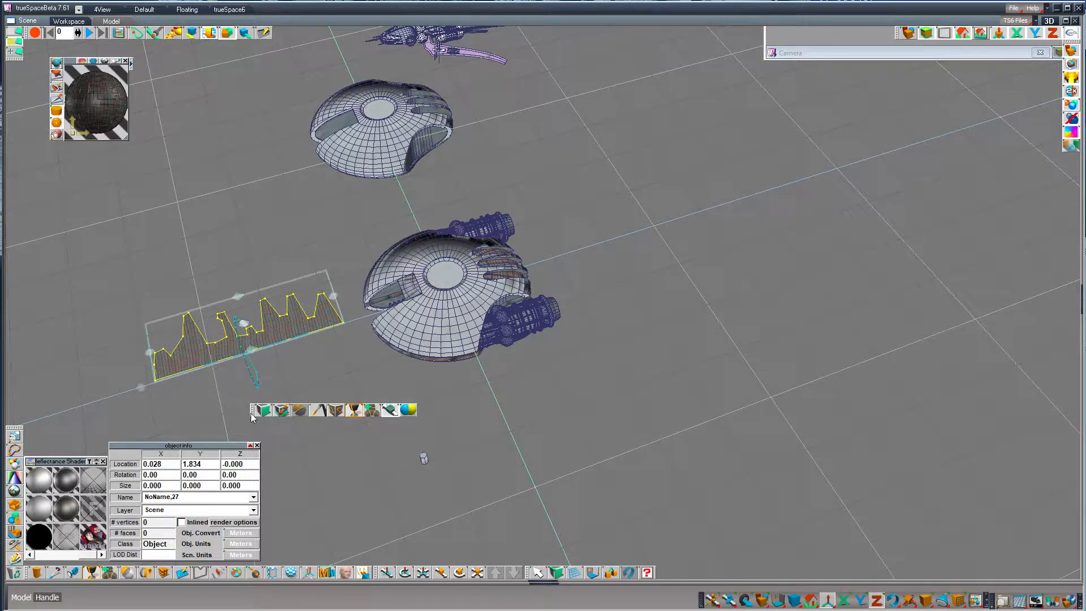
drag(252, 413, 463, 414)
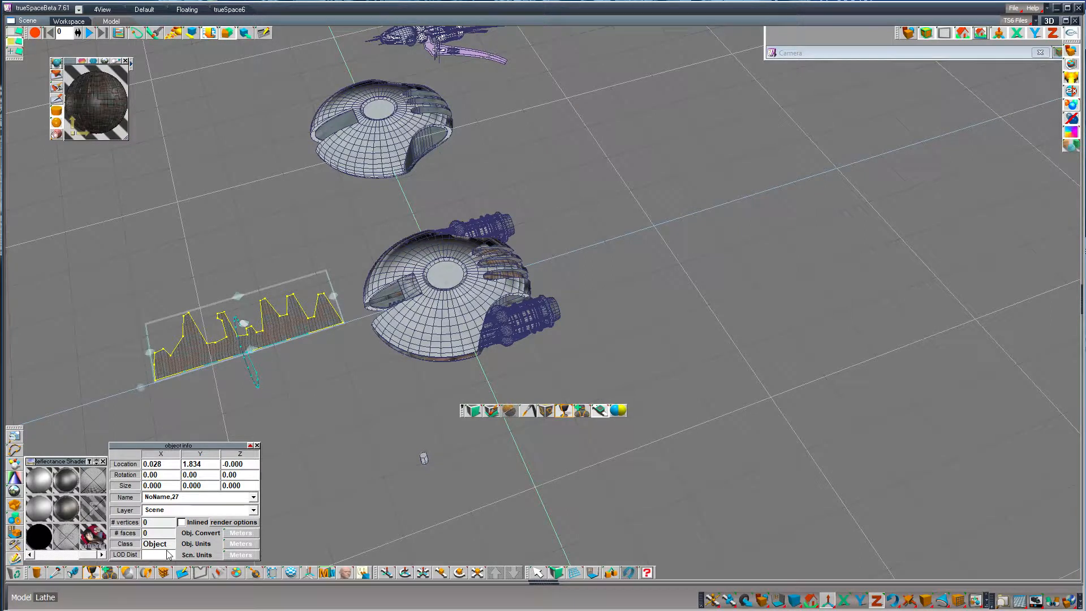
Lathe the profile through 360 degrees with 24 segments, and delete the resulting ribbed object
right_click(115, 566)
double_click(316, 524)
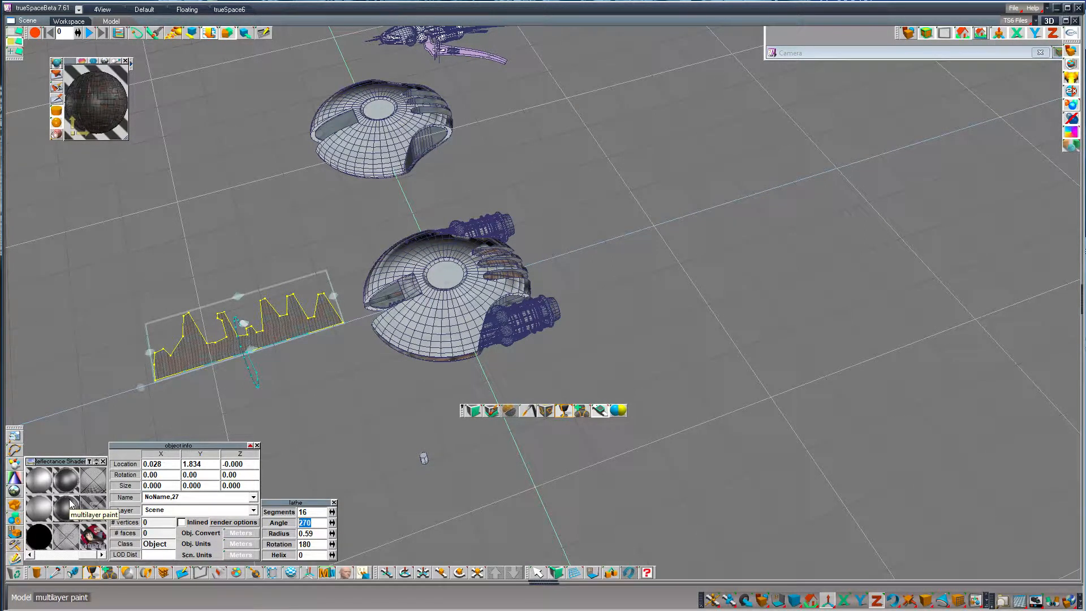
key(Tab)
key(Tab)
key(shift+Tab)
key(shift+Tab)
text(360)
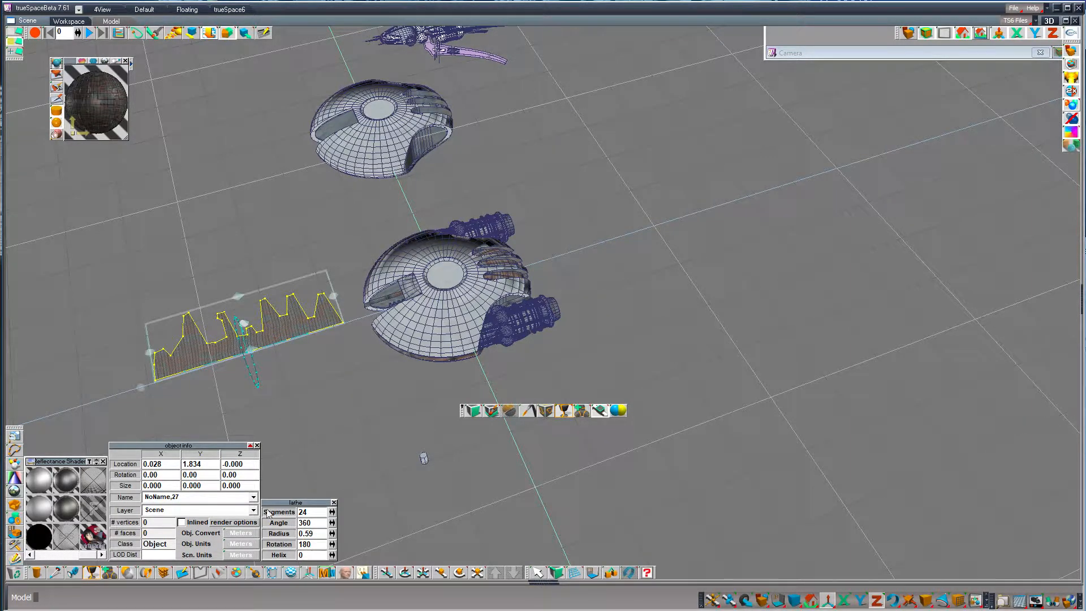
click(92, 573)
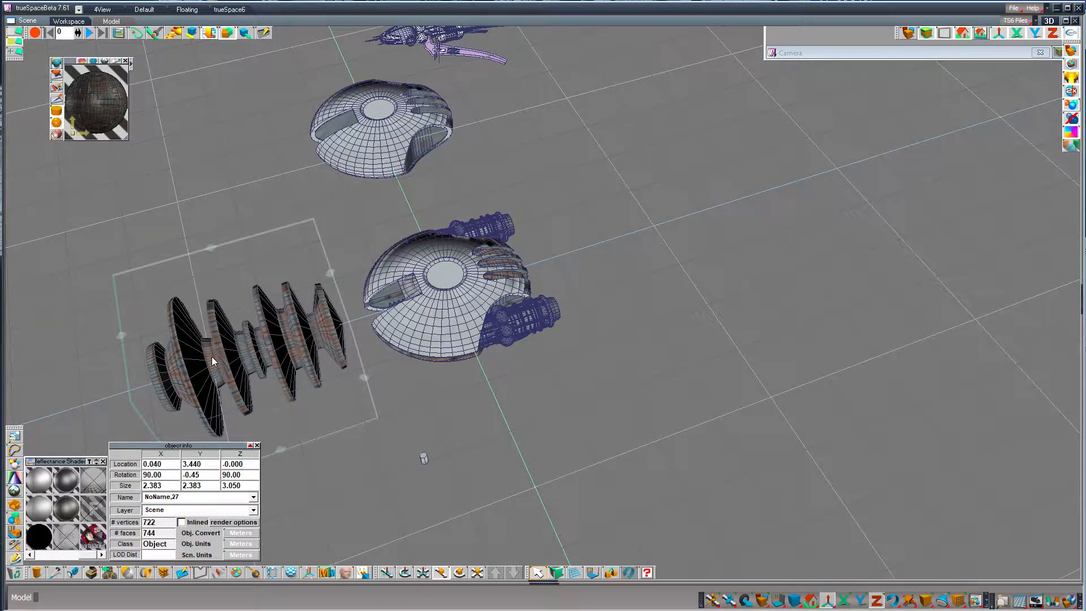
key(Delete)
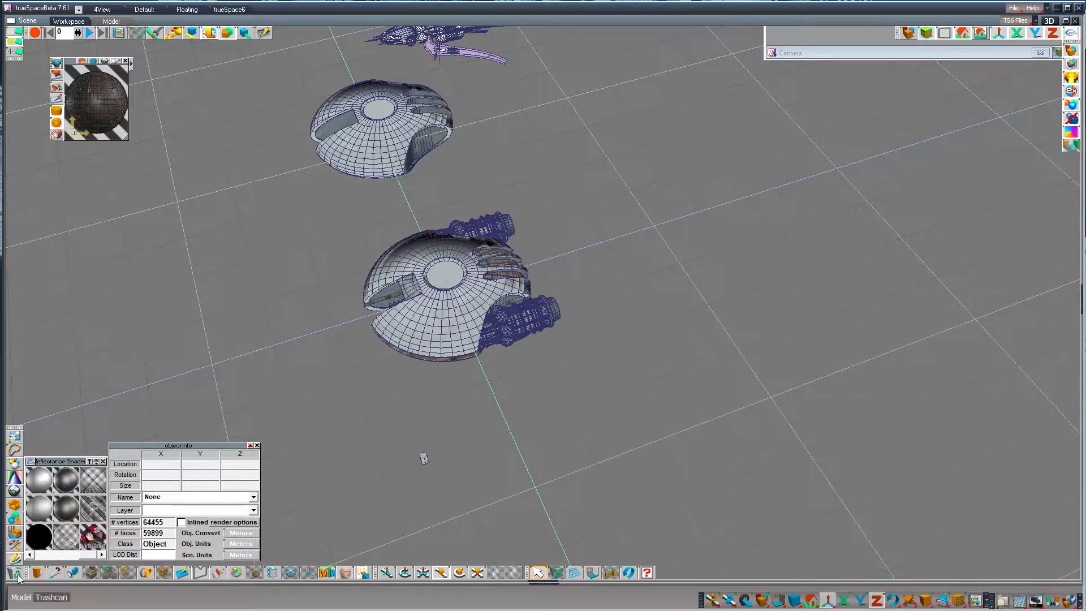
click(37, 572)
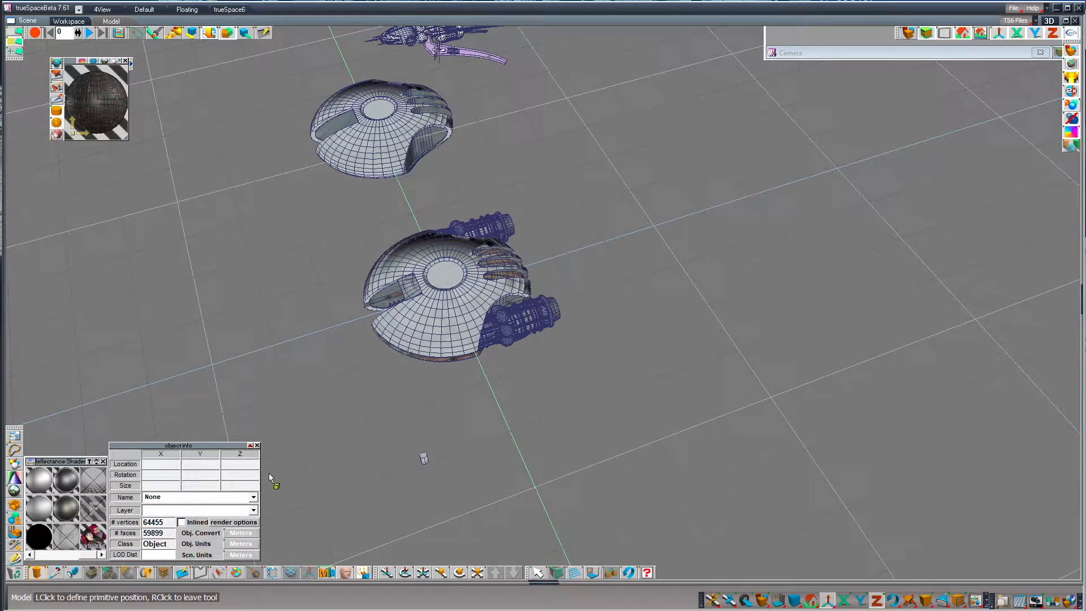
click(254, 348)
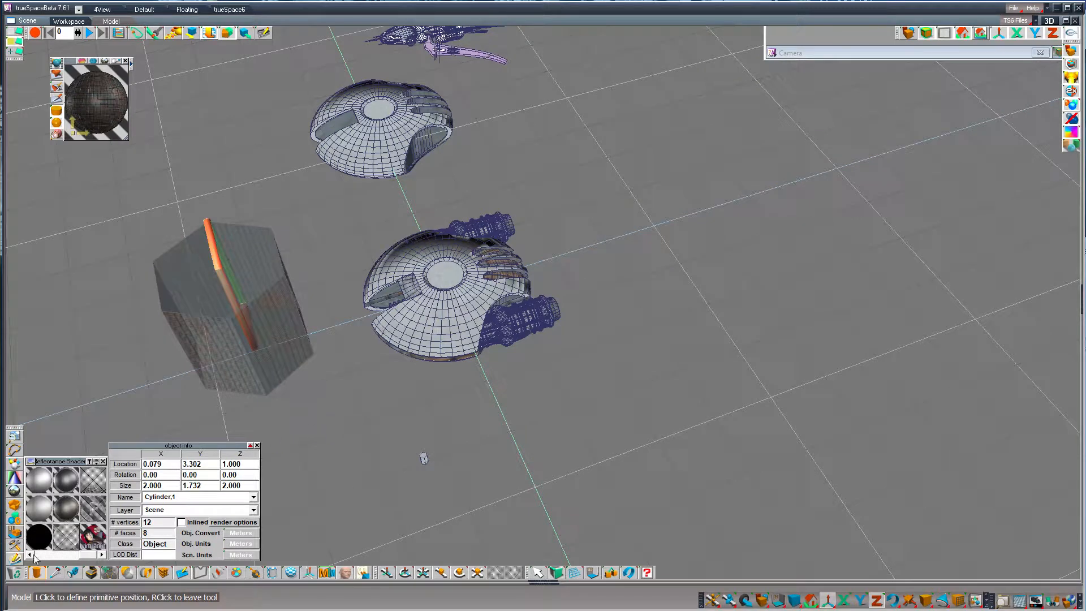
key(Delete)
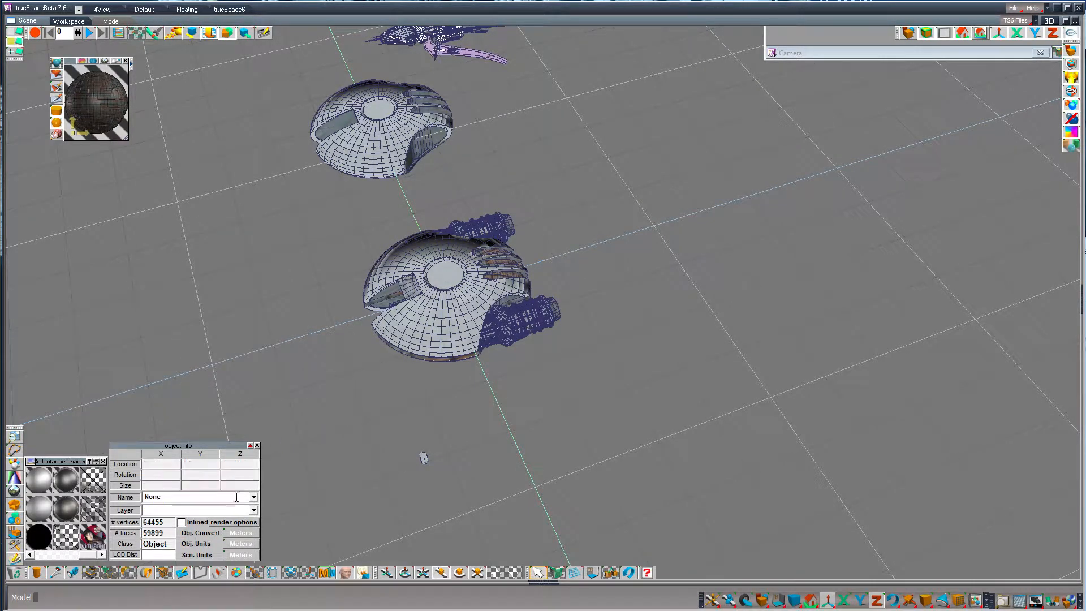
Lay out a curve-drawing panel beside the saucer and draw a circle about 0.41 across on it
click(183, 575)
drag(269, 329, 146, 482)
drag(205, 346, 199, 386)
drag(201, 578, 201, 546)
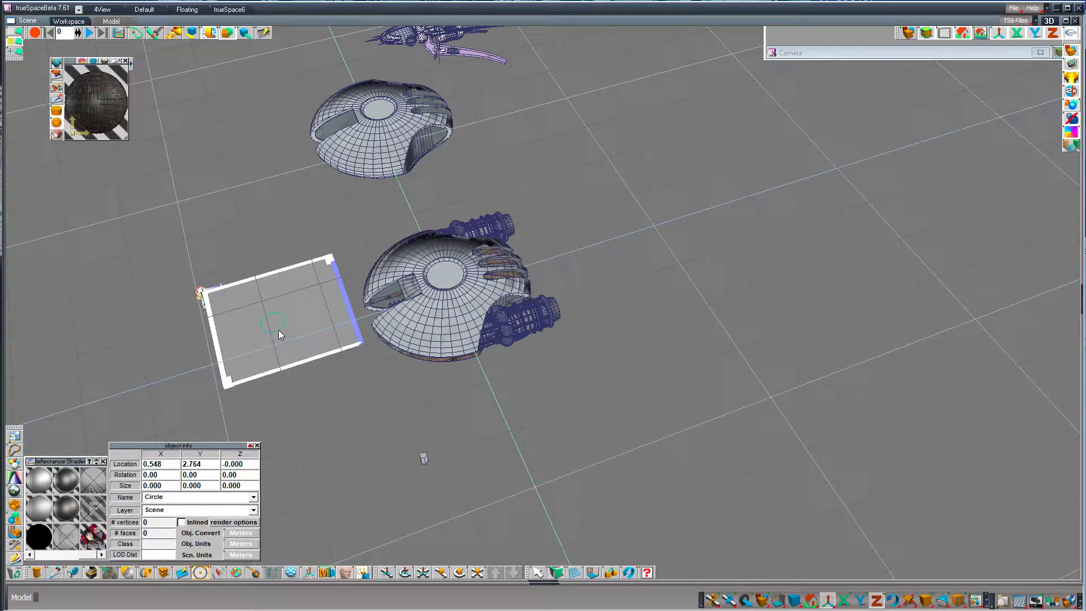
click(278, 332)
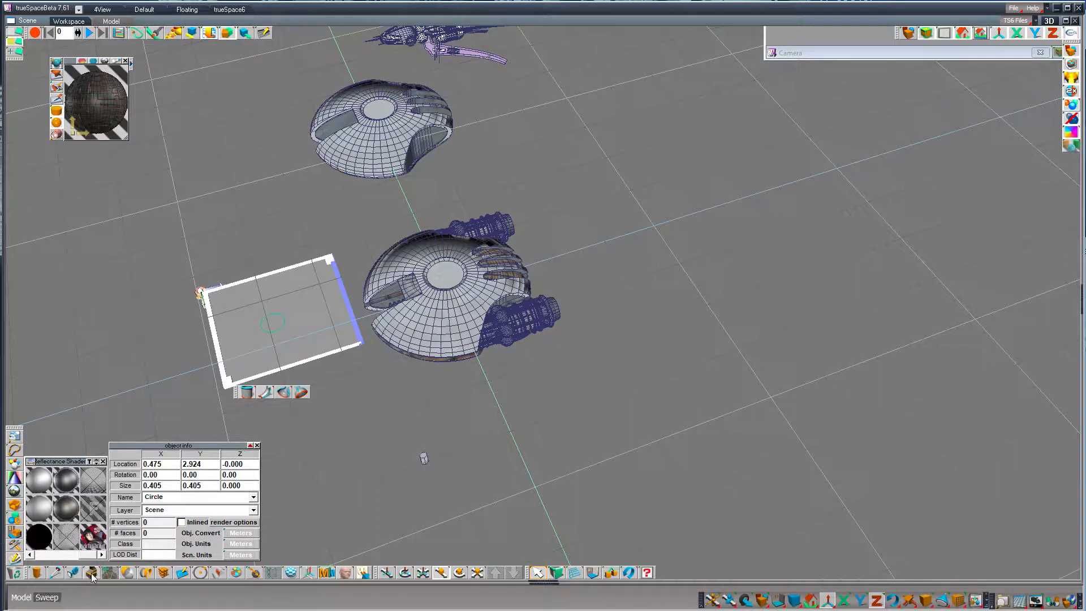
Sweep the circle 0.5 along Z, tilt its end face with Point Rotate, then sweep and tilt it once more
click(92, 573)
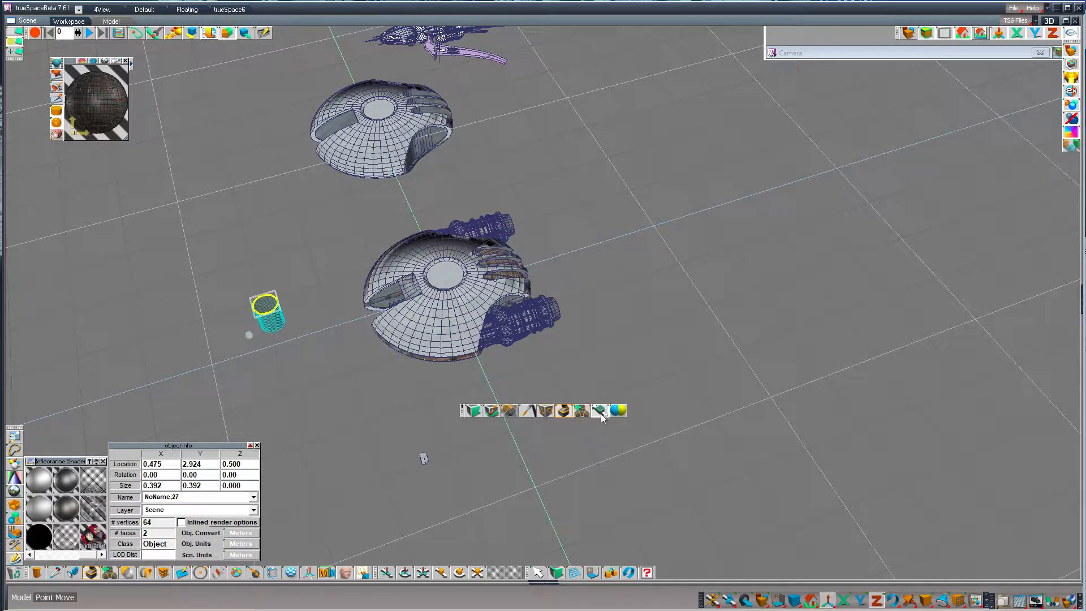
drag(601, 411, 604, 385)
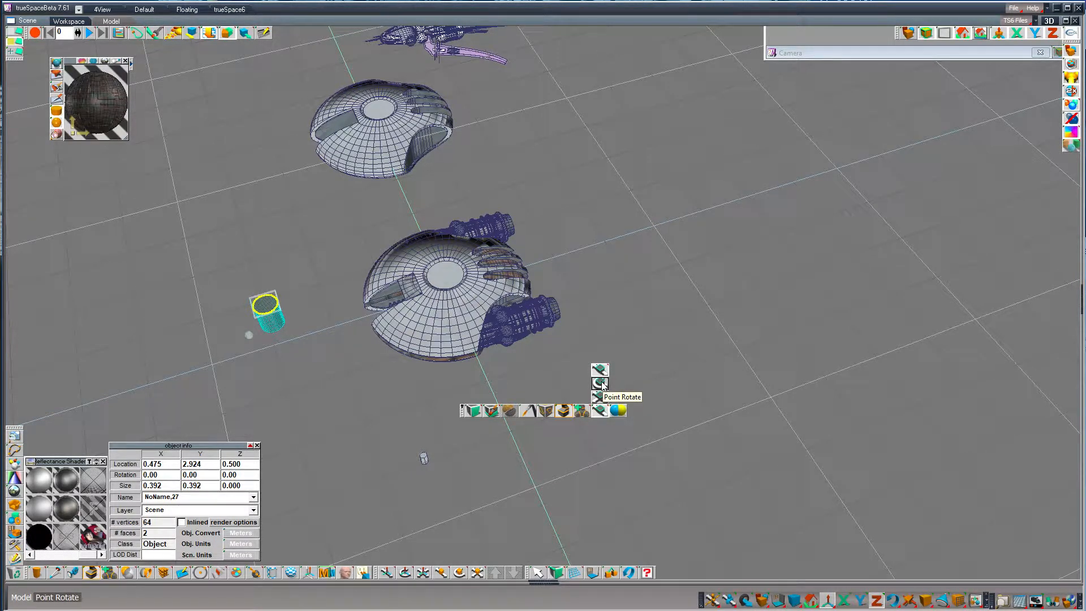
drag(605, 385, 604, 385)
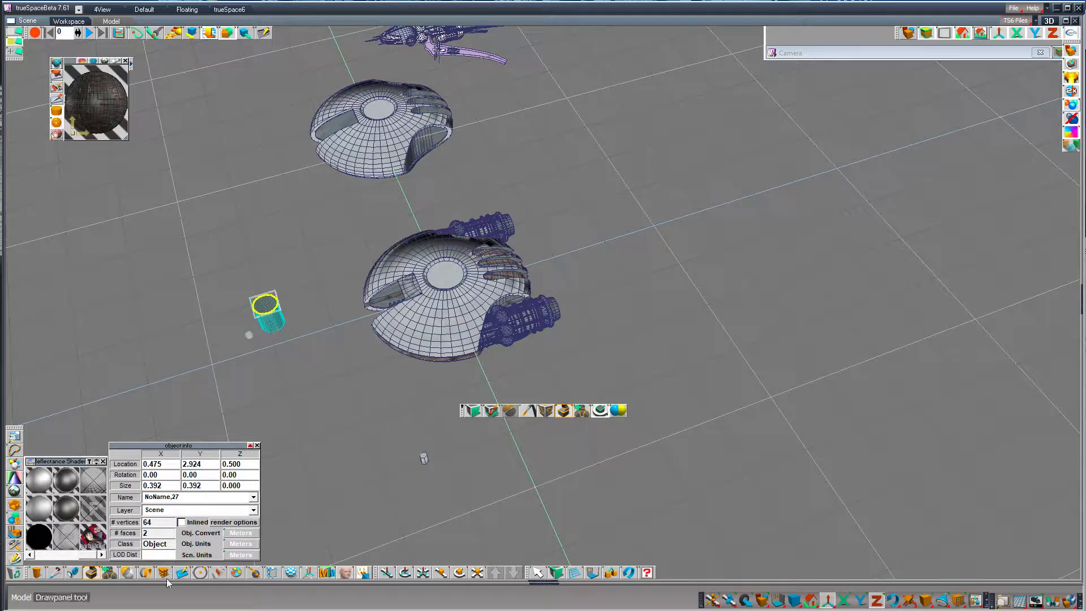
click(91, 573)
click(279, 554)
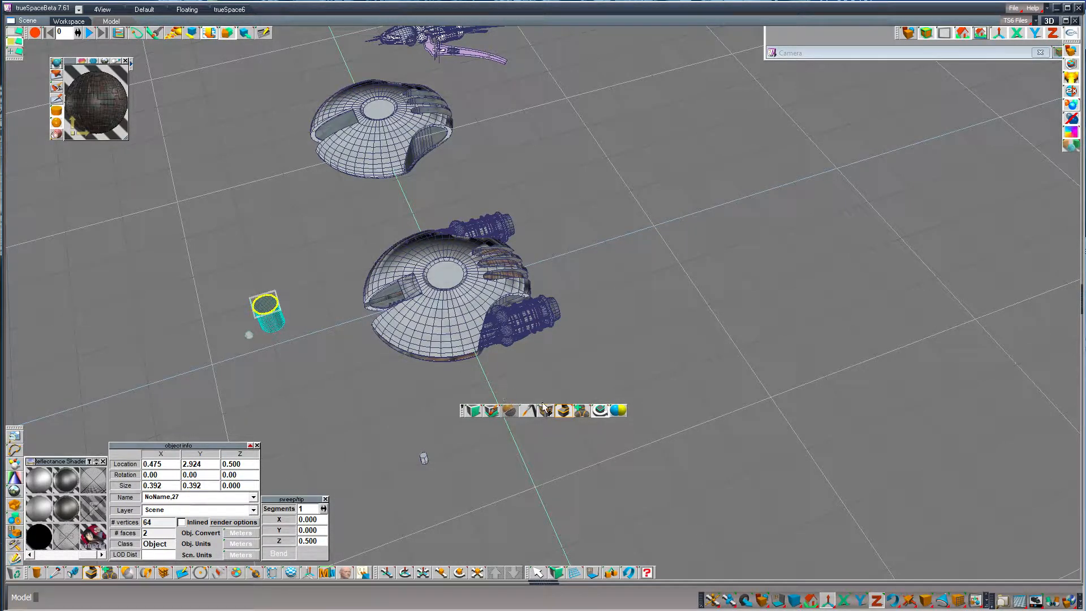
drag(335, 331, 336, 359)
drag(265, 334, 252, 339)
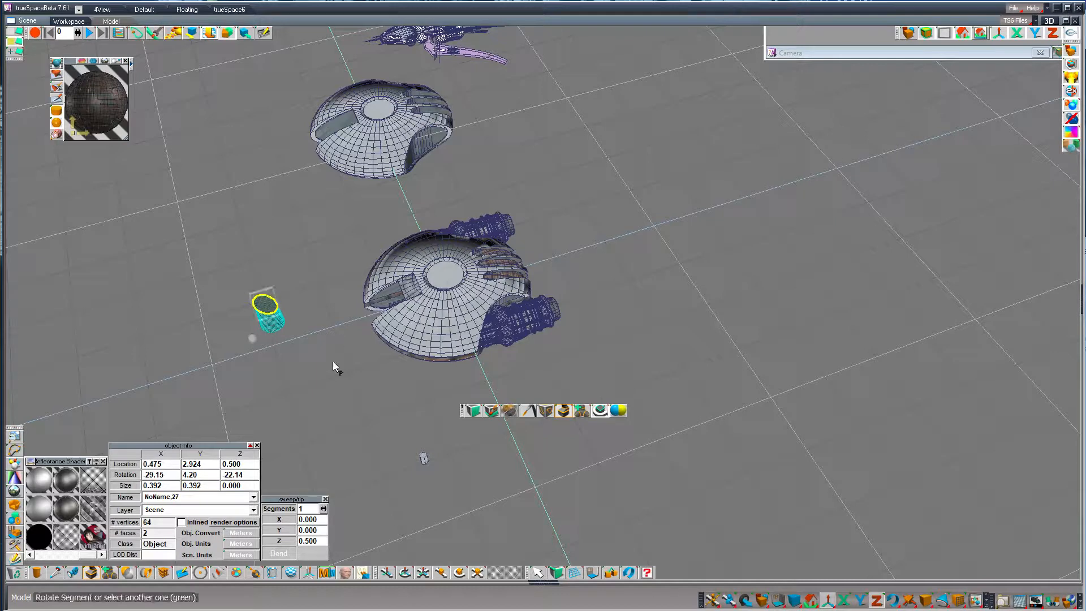
click(91, 573)
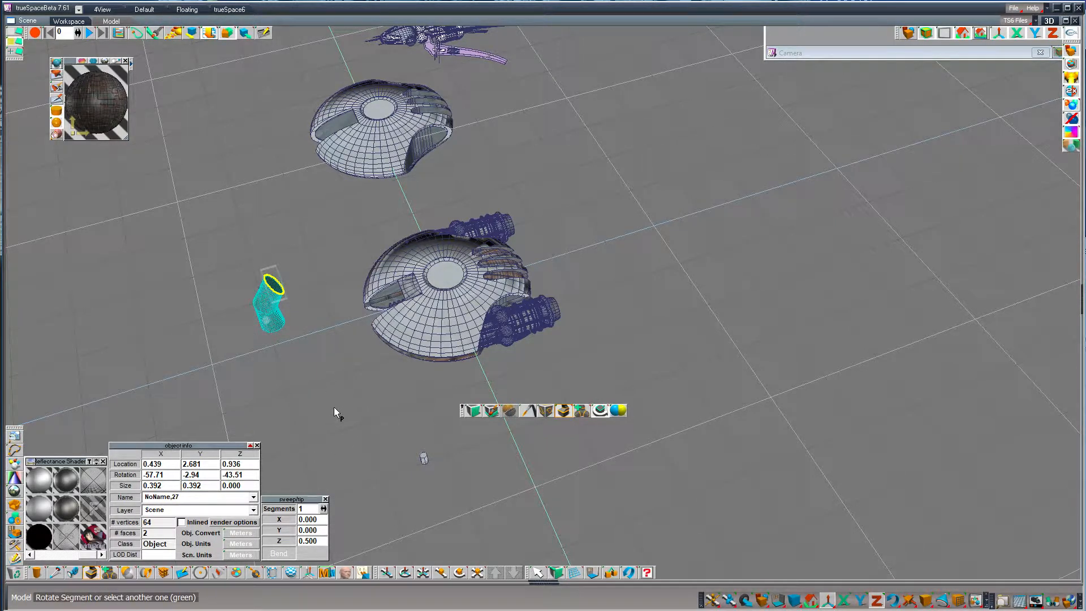
drag(334, 407, 302, 412)
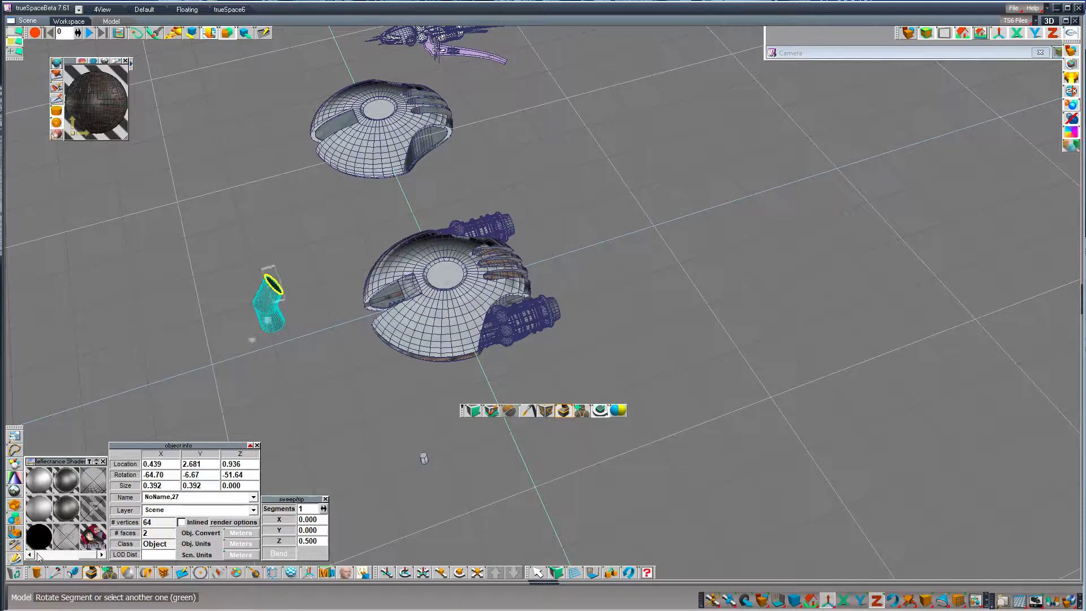
Repeat the sweep from the tilted end face until it forms a long coiling spiral tube
click(92, 573)
click(91, 573)
click(92, 574)
click(92, 573)
click(93, 573)
click(92, 574)
click(92, 573)
click(92, 573)
click(92, 573)
click(92, 574)
click(92, 573)
click(93, 573)
click(92, 573)
click(92, 573)
click(92, 573)
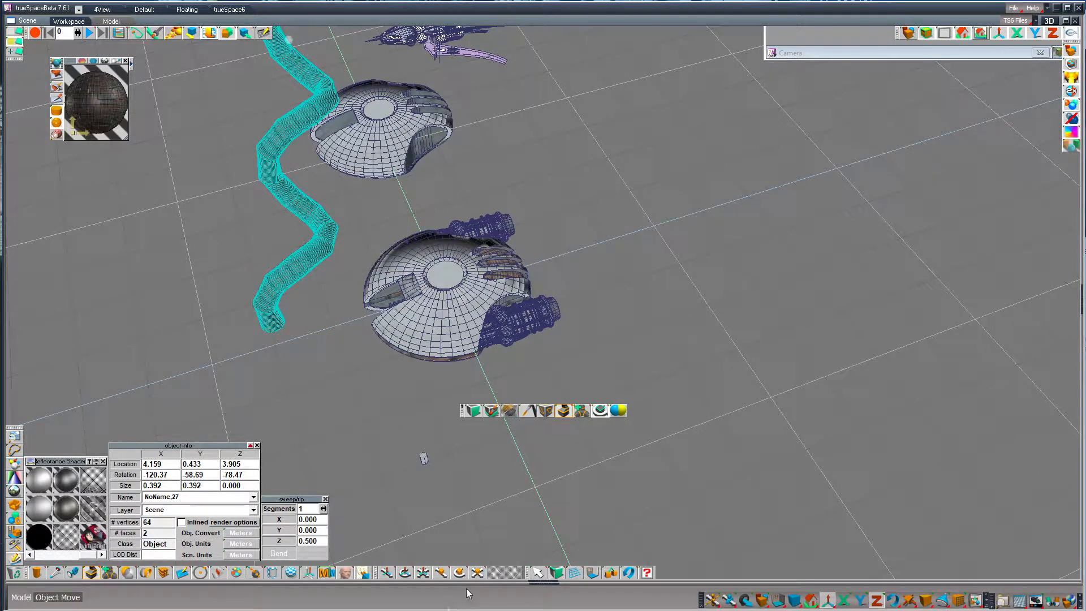
Move the spiral tube across to the other side of the saucer and delete it
click(538, 573)
drag(584, 184, 961, 391)
drag(679, 308, 602, 271)
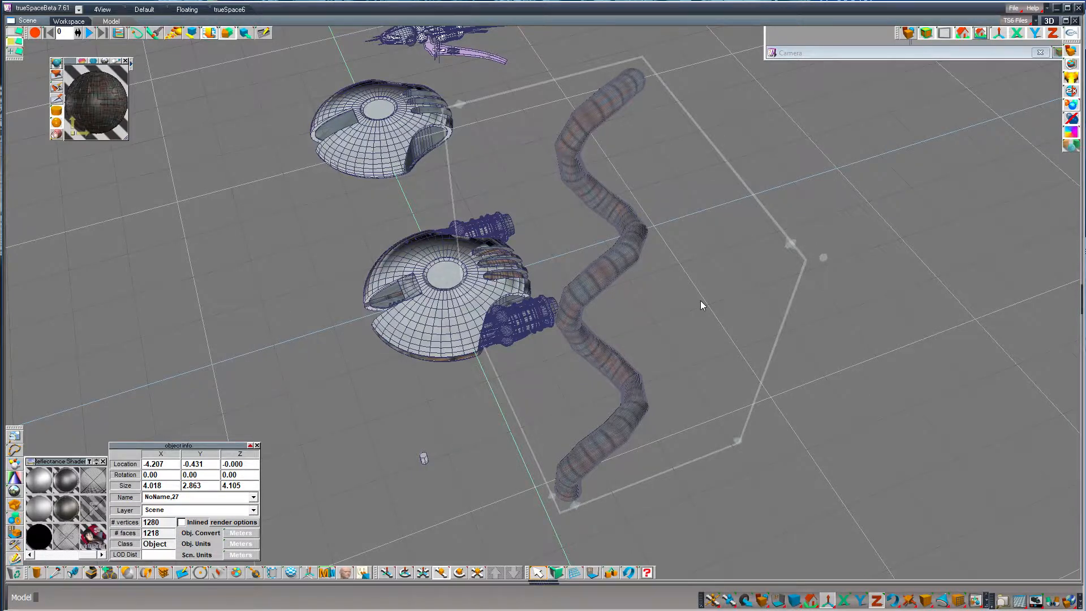
key(Delete)
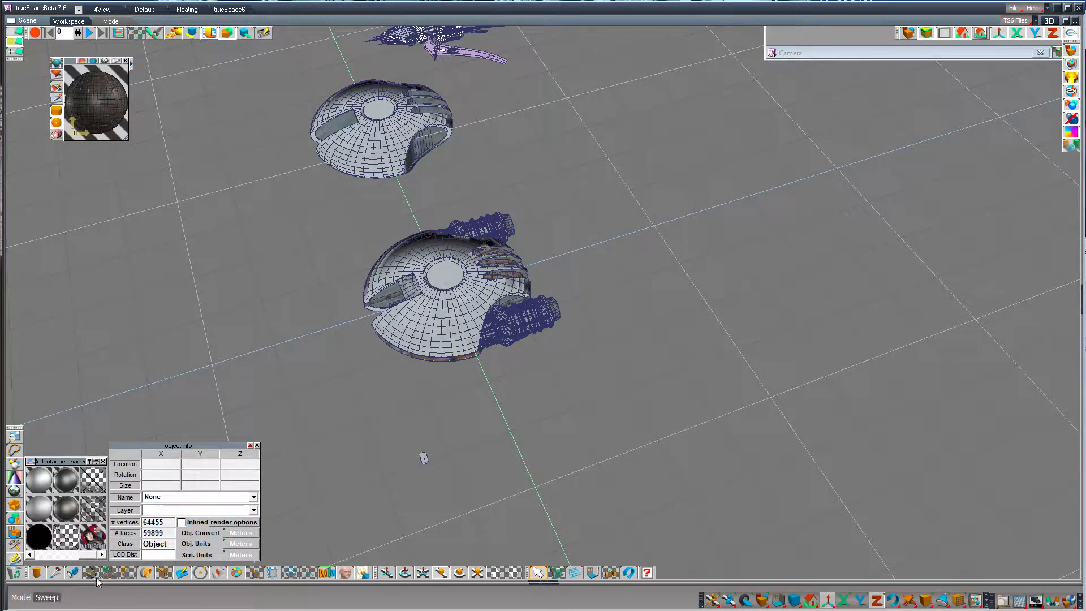
Lay out a large curve-drawing panel near the saucer, shift it toward the ship, and face it straight on
click(183, 576)
mouse_move(283, 280)
mouse_down()
mouse_move(328, 309)
mouse_move(201, 390)
mouse_move(33, 565)
mouse_up()
drag(200, 306, 231, 360)
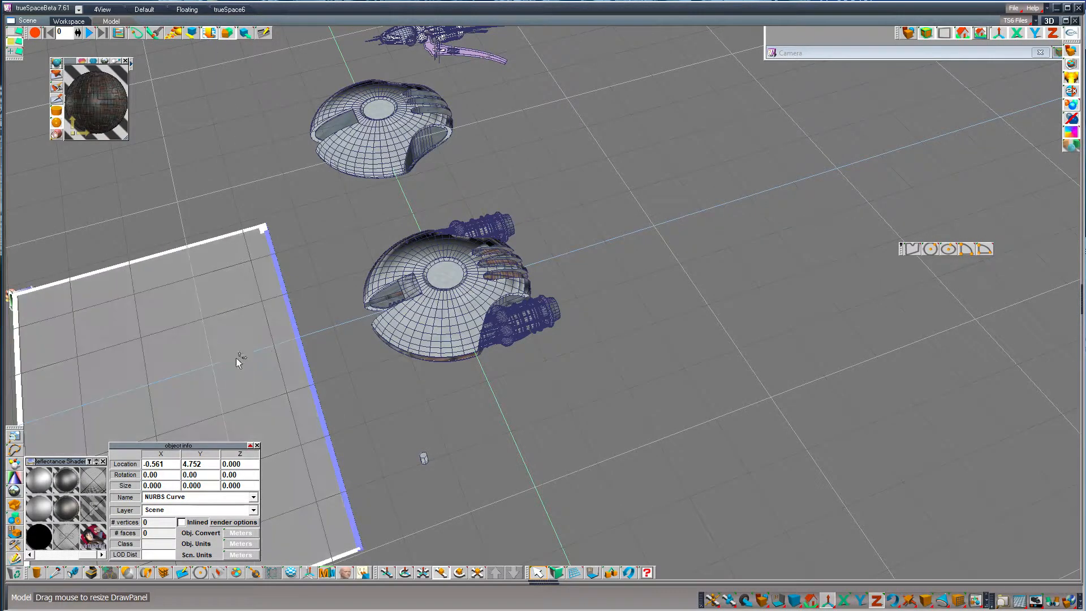
mouse_move(301, 341)
mouse_down()
mouse_move(399, 301)
mouse_move(400, 283)
mouse_up()
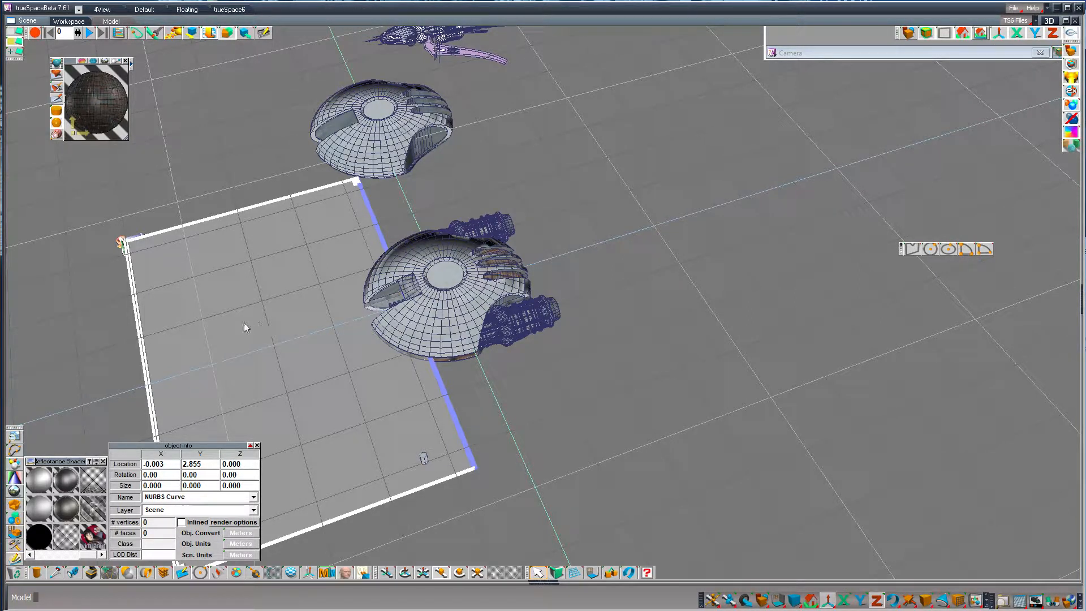
click(357, 181)
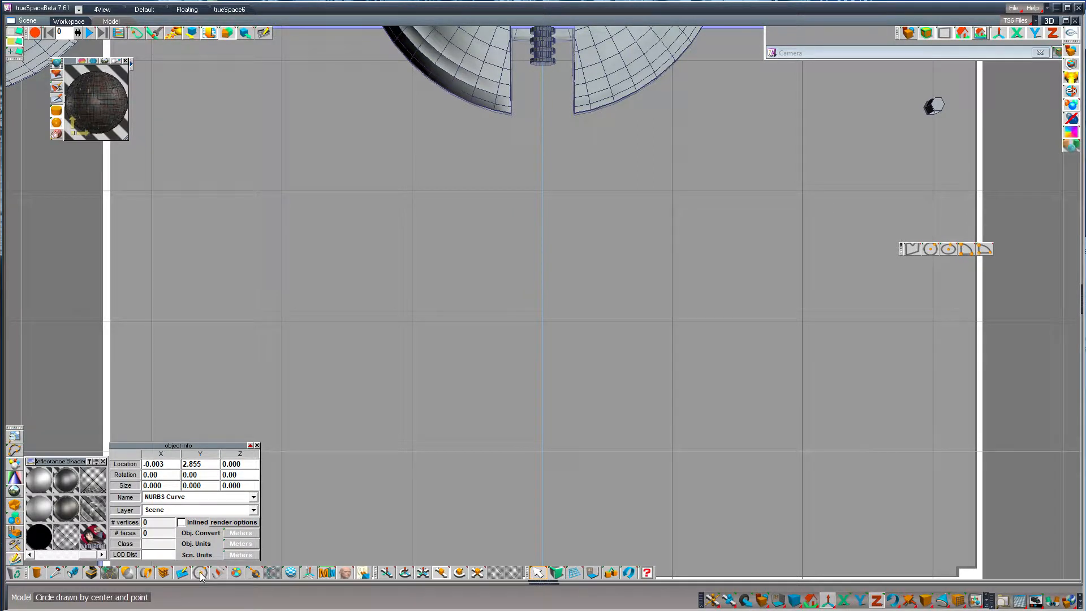
Draw a smooth, open freeform curve across the middle of the panel
click(912, 249)
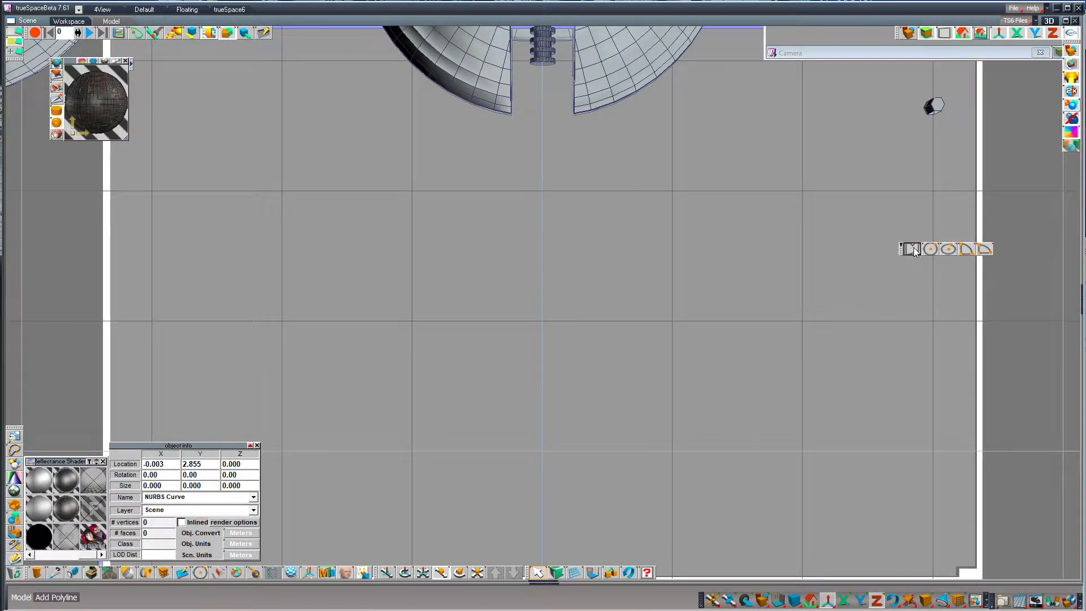
click(913, 223)
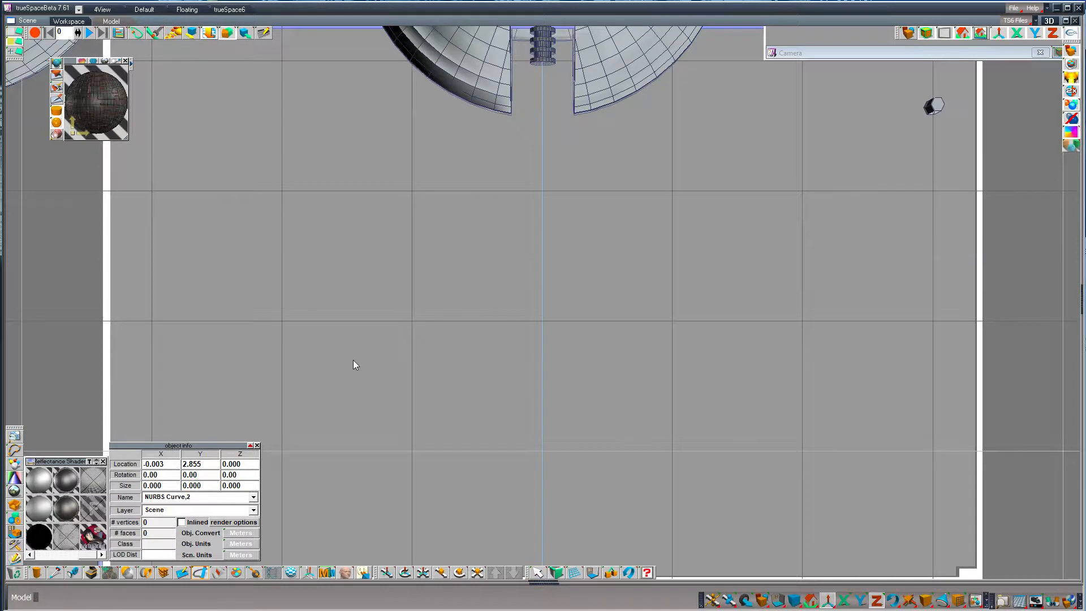
click(337, 361)
click(598, 363)
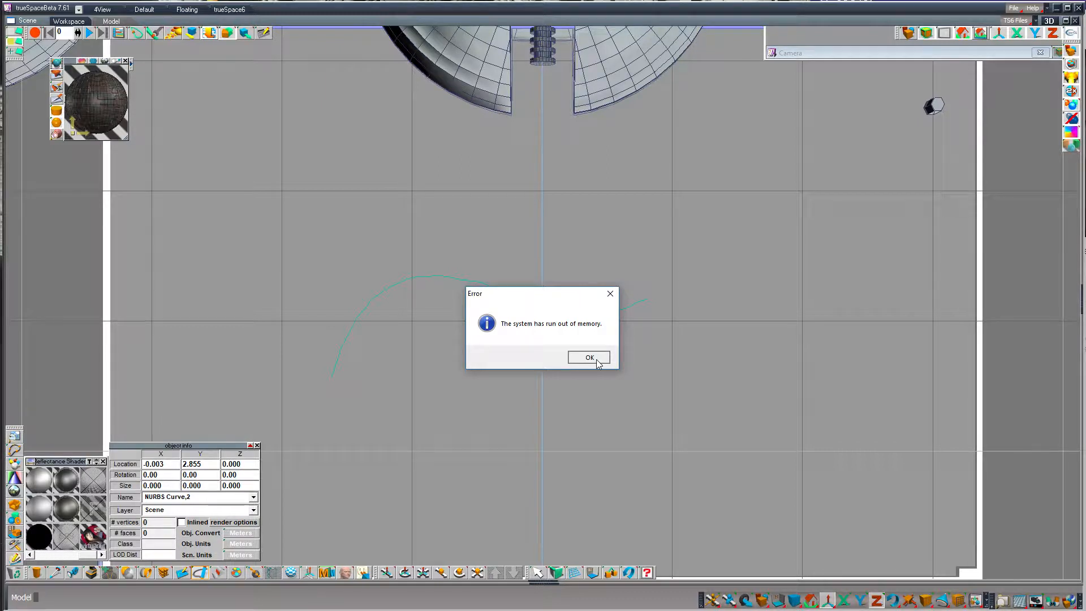
Dismiss the out-of-memory error and close the crash report without sending it
click(599, 362)
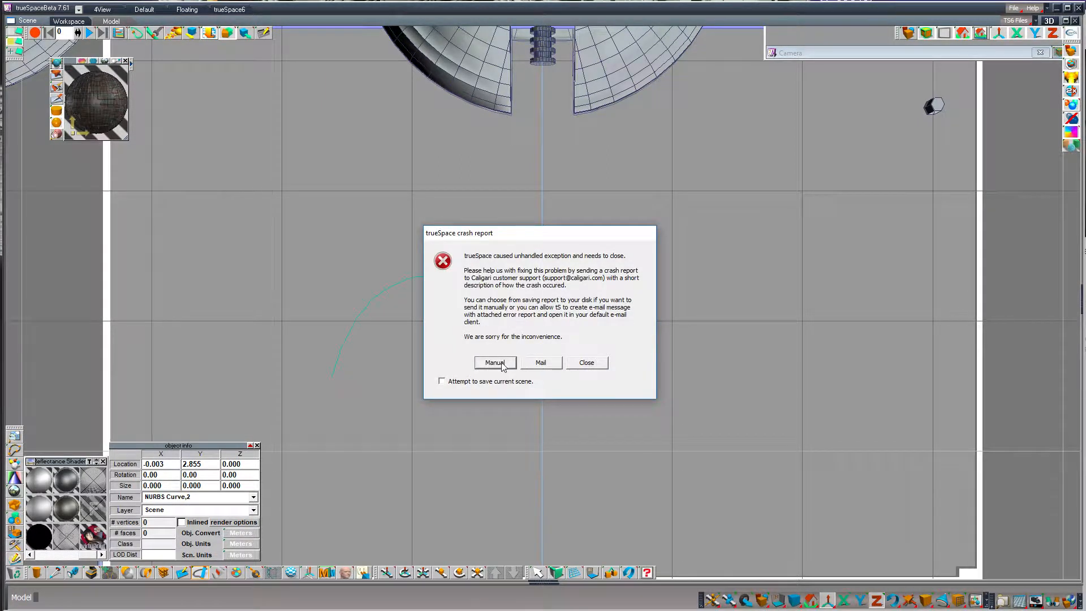
click(584, 368)
click(577, 357)
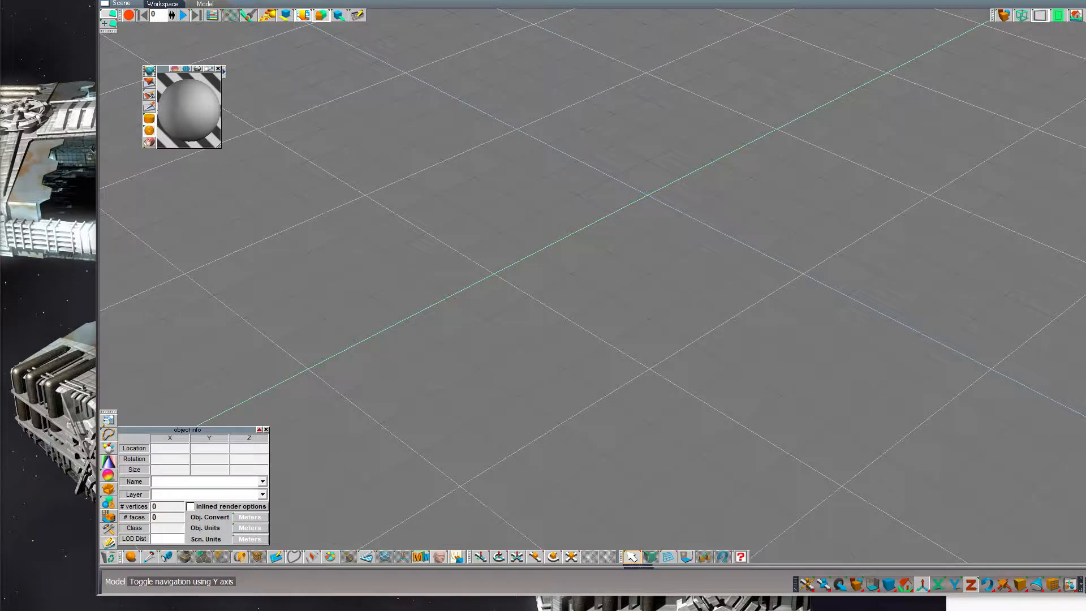
Load the saucer ship scene from a subfolder of Core in the Transcendence directory
drag(0, 43, 268, 120)
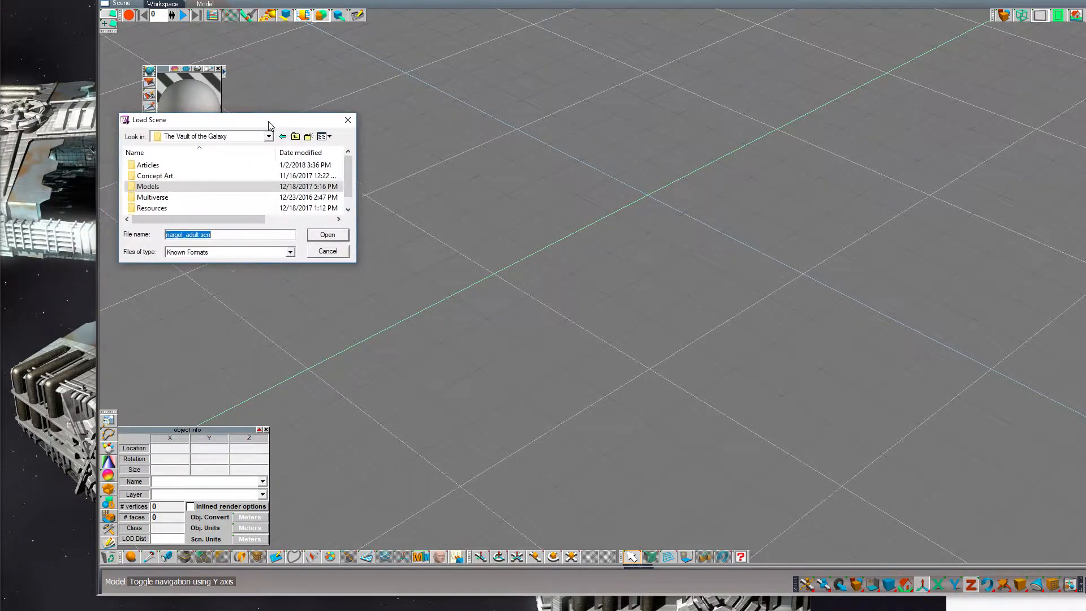
click(296, 136)
scroll(187, 192, up, 3)
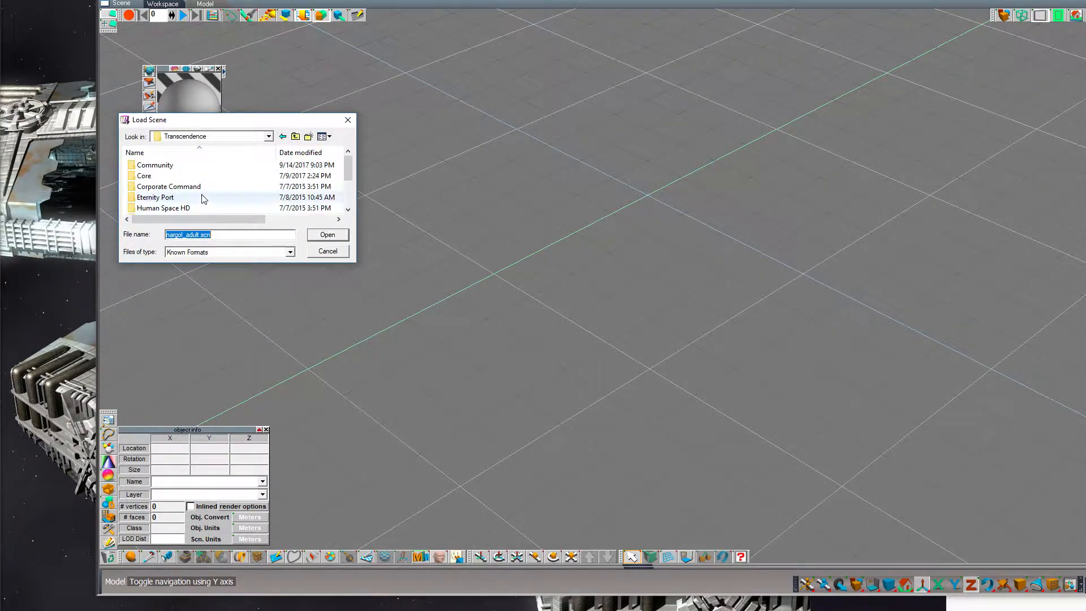
click(161, 177)
double_click(161, 182)
scroll(182, 198, down, 3)
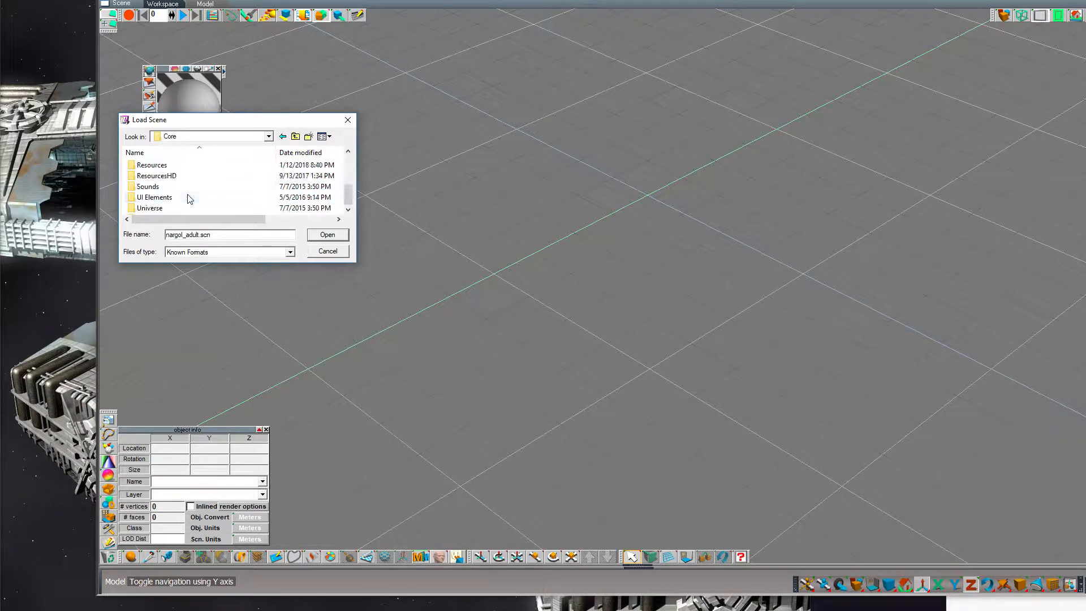
scroll(190, 199, up, 2)
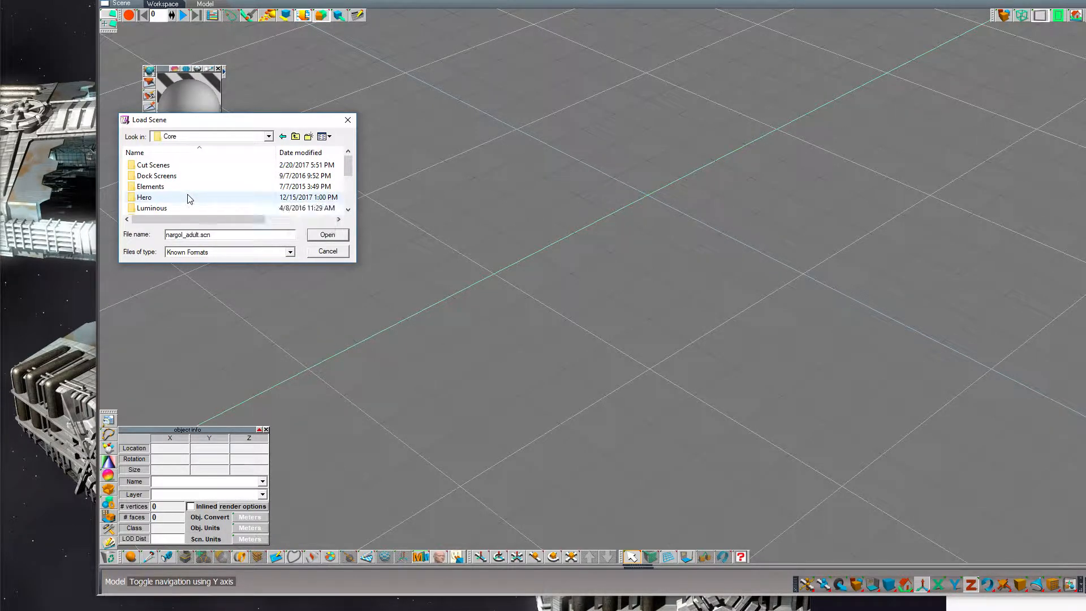
double_click(162, 187)
click(176, 166)
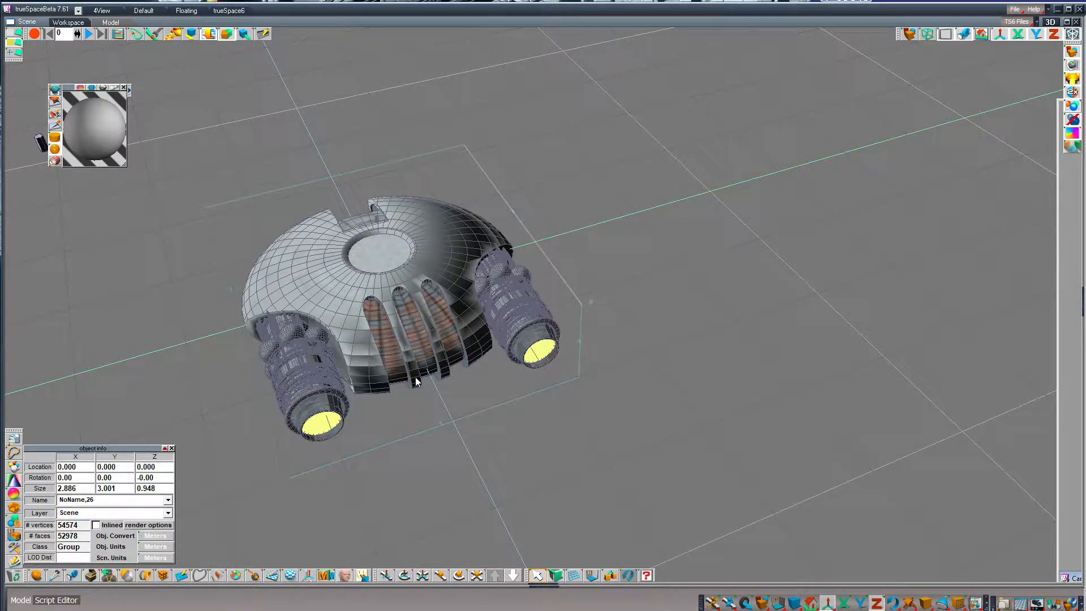
Turn the view to the saucer's side with Eye Rotate and place a large Camera view window over the scene
click(400, 578)
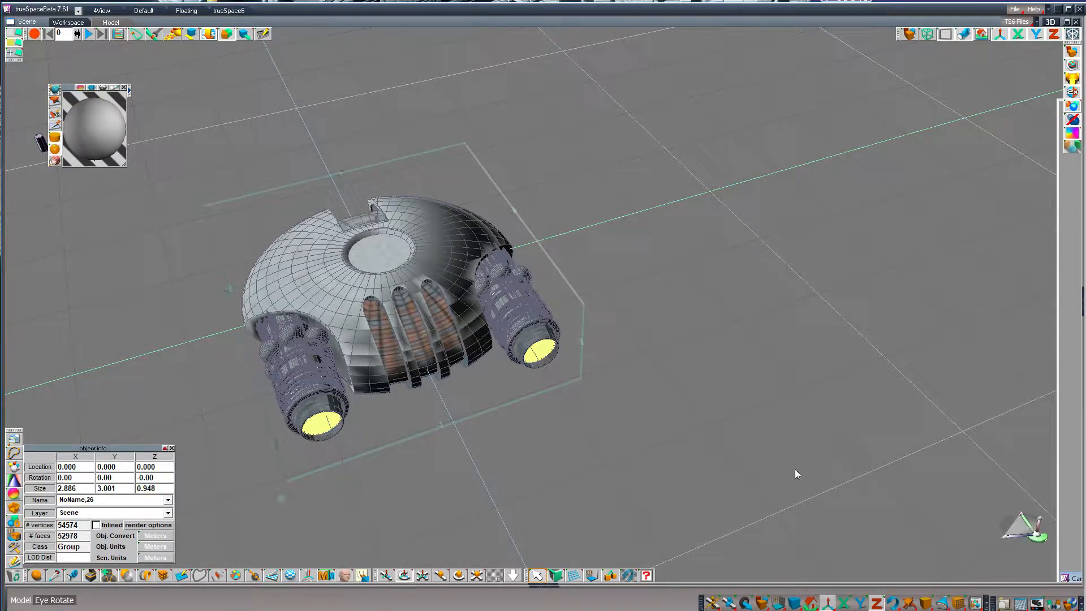
drag(779, 450, 942, 416)
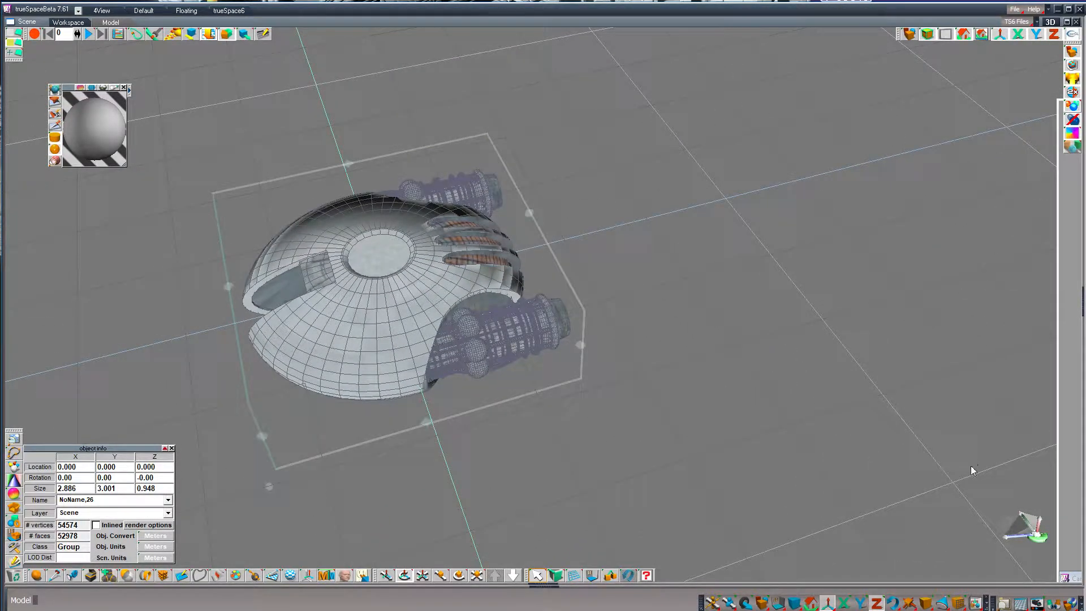
drag(1077, 579, 782, 390)
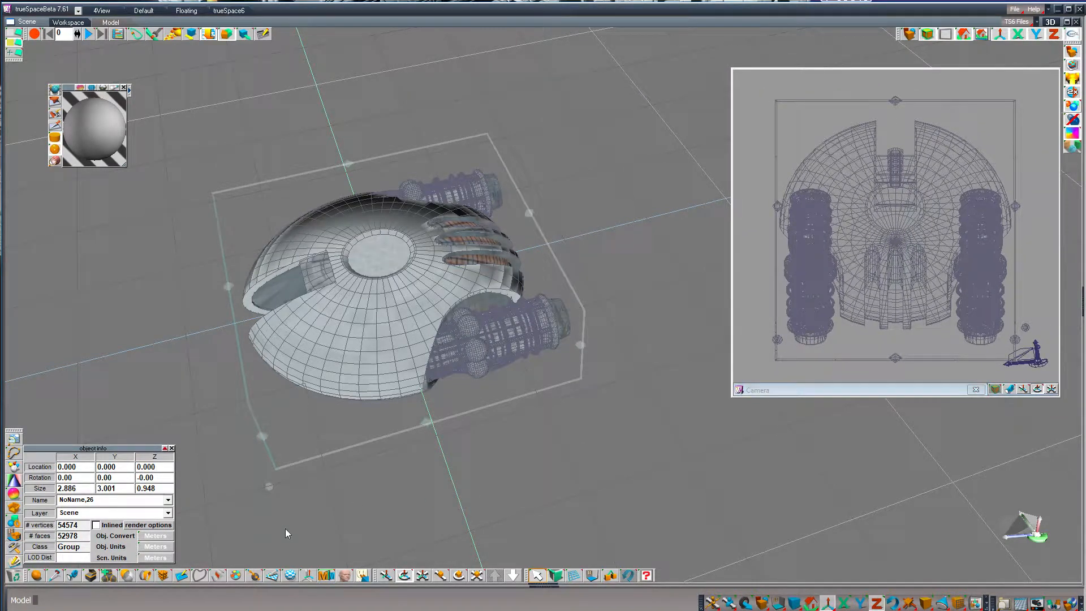
scroll(285, 528, down, 5)
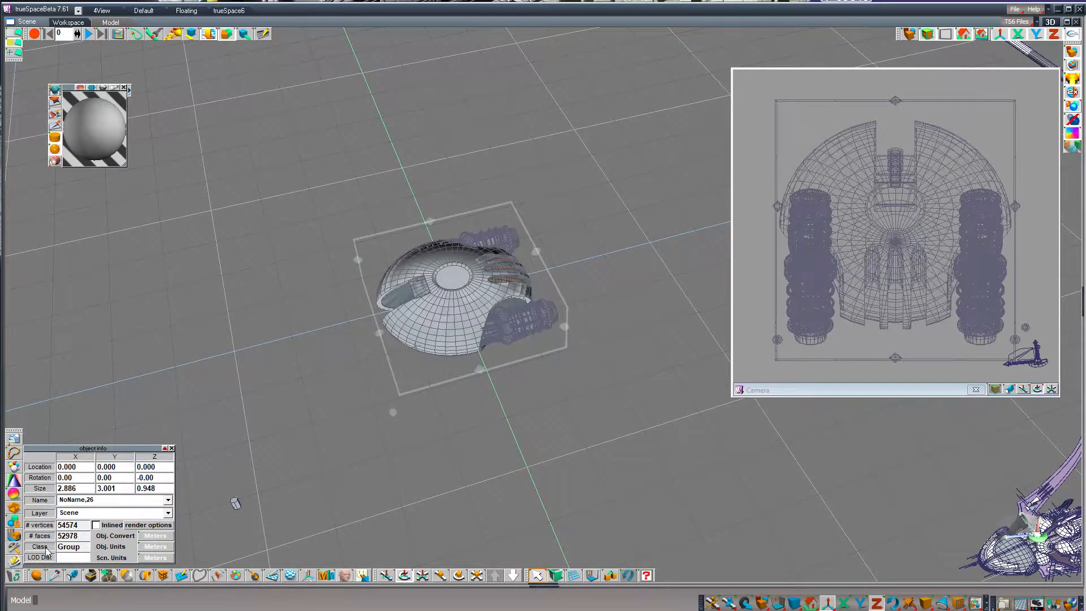
Lay out a curve-drawing panel beside the reloaded saucer and face it straight on
click(13, 453)
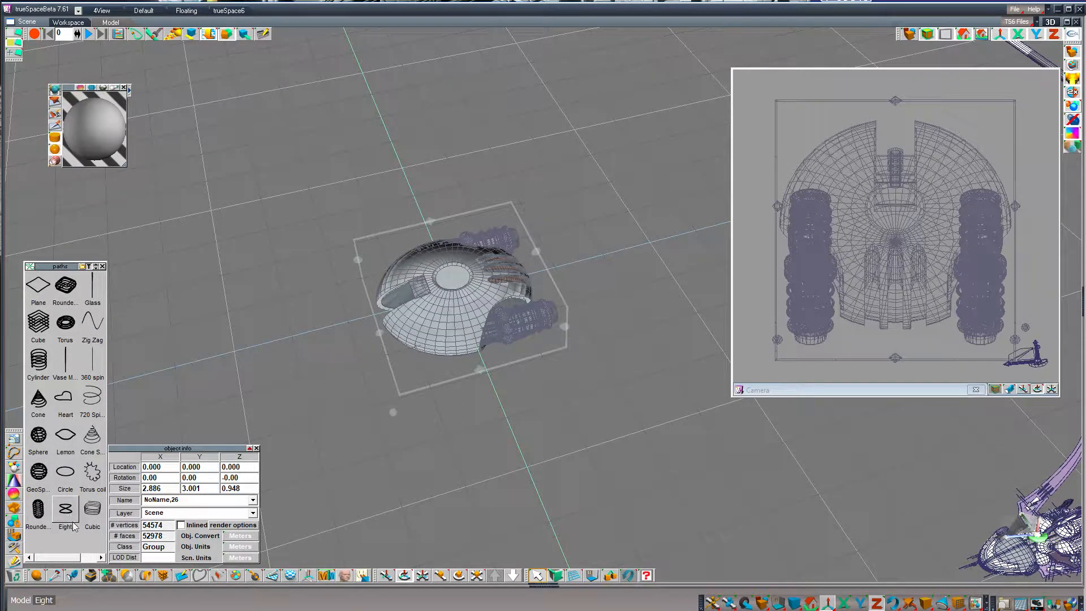
click(102, 266)
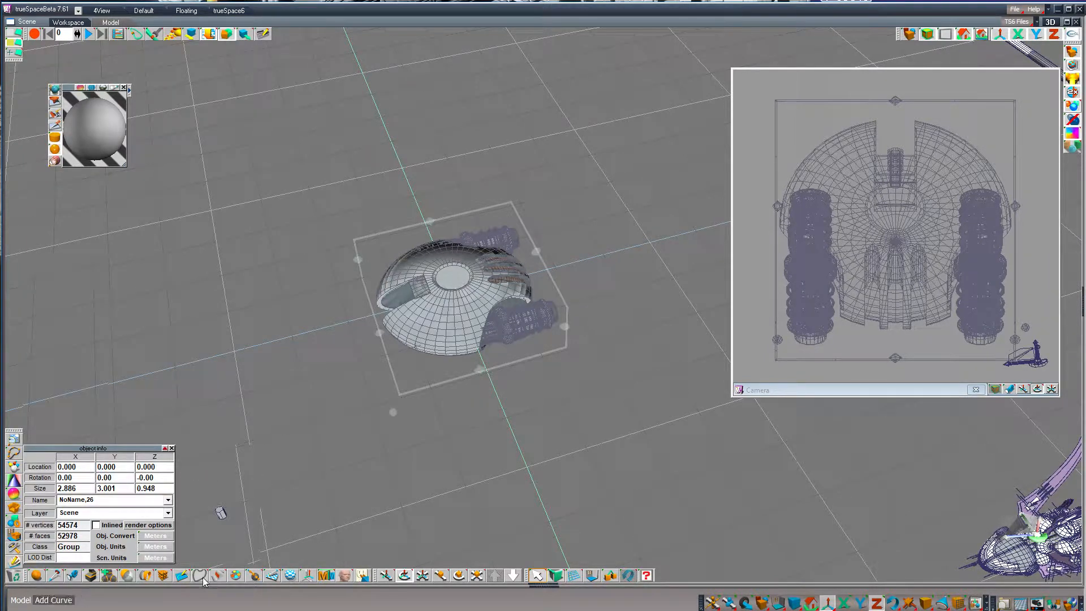
click(181, 578)
mouse_move(293, 301)
mouse_down()
mouse_move(293, 327)
mouse_move(167, 412)
mouse_move(135, 481)
mouse_up()
click(291, 306)
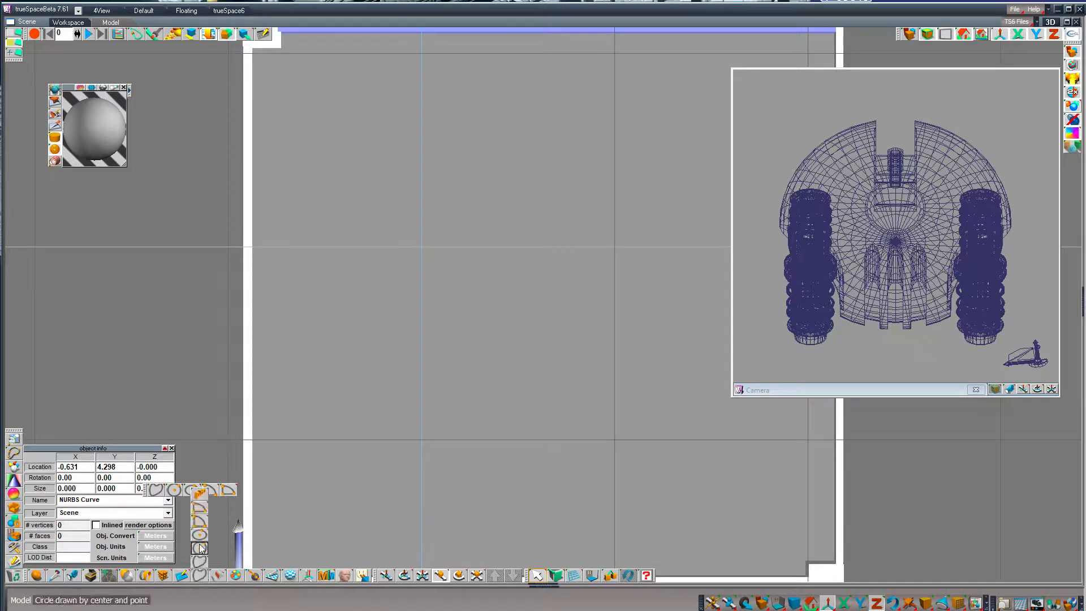
Draw a wavy freeform curve on the drawing panel with Add Curve, shift the Camera window clear of it, and return to the perspective view
click(156, 492)
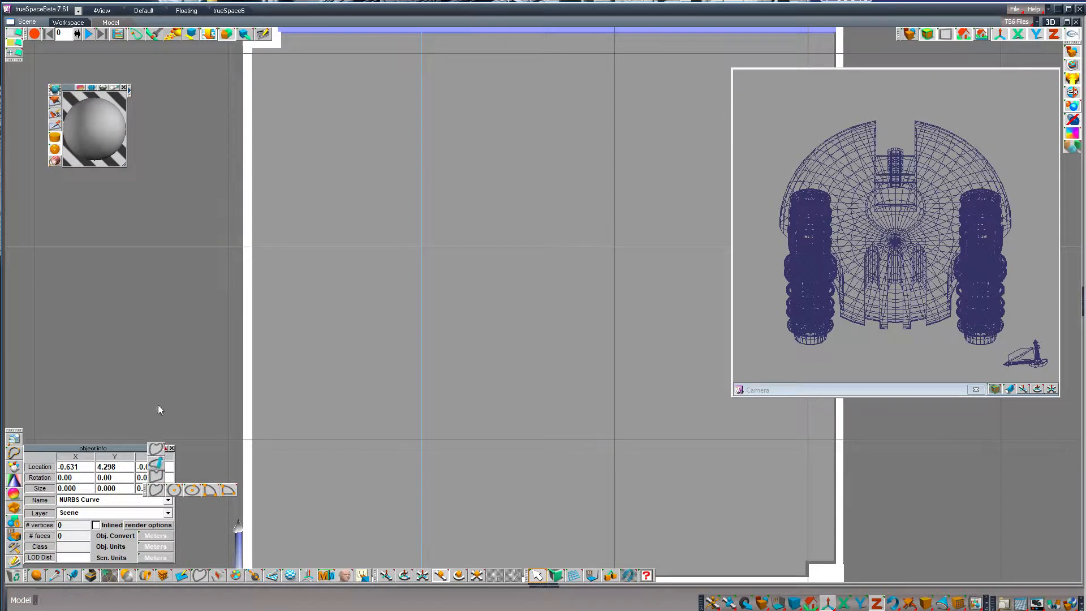
click(156, 450)
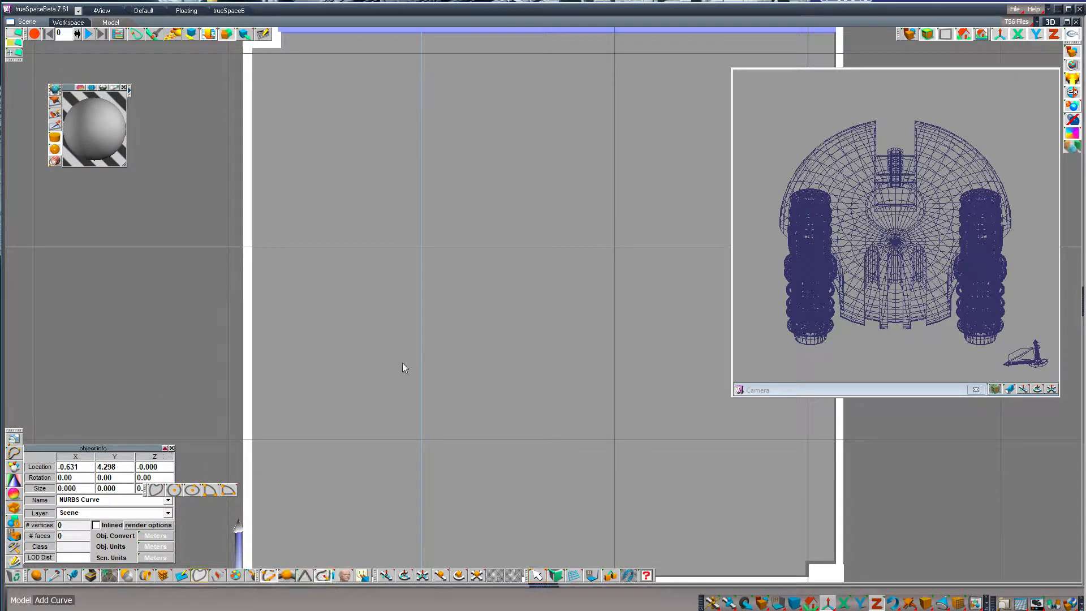
click(363, 356)
click(524, 264)
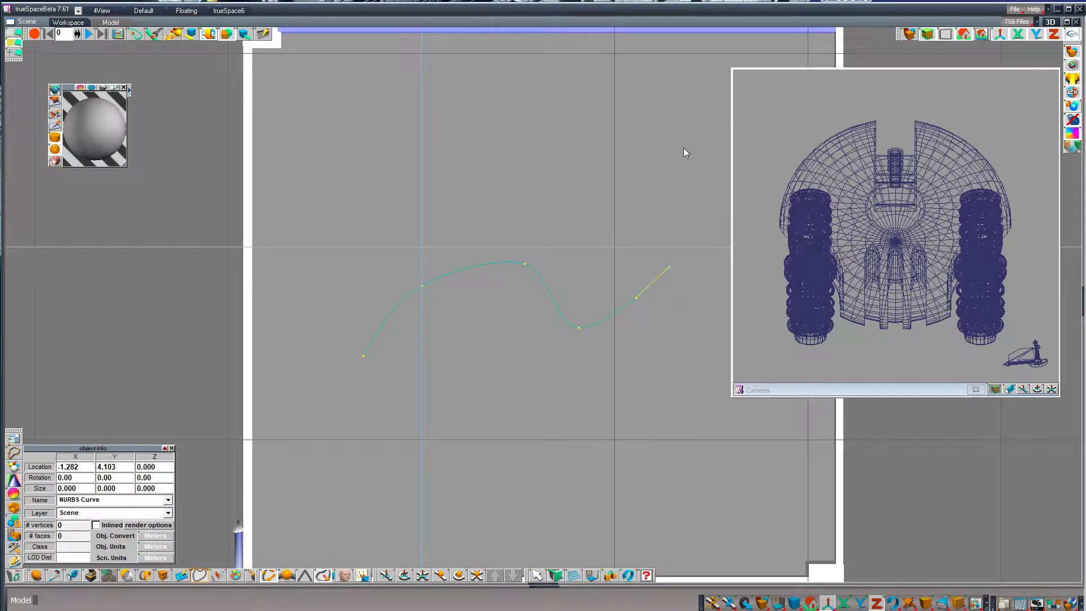
drag(813, 389, 898, 379)
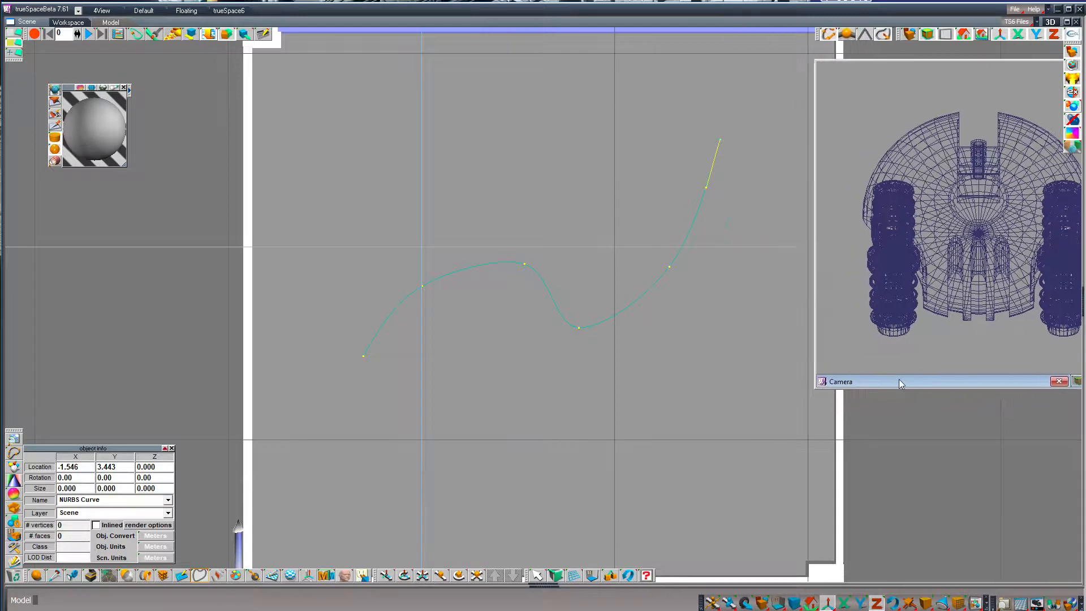
click(275, 43)
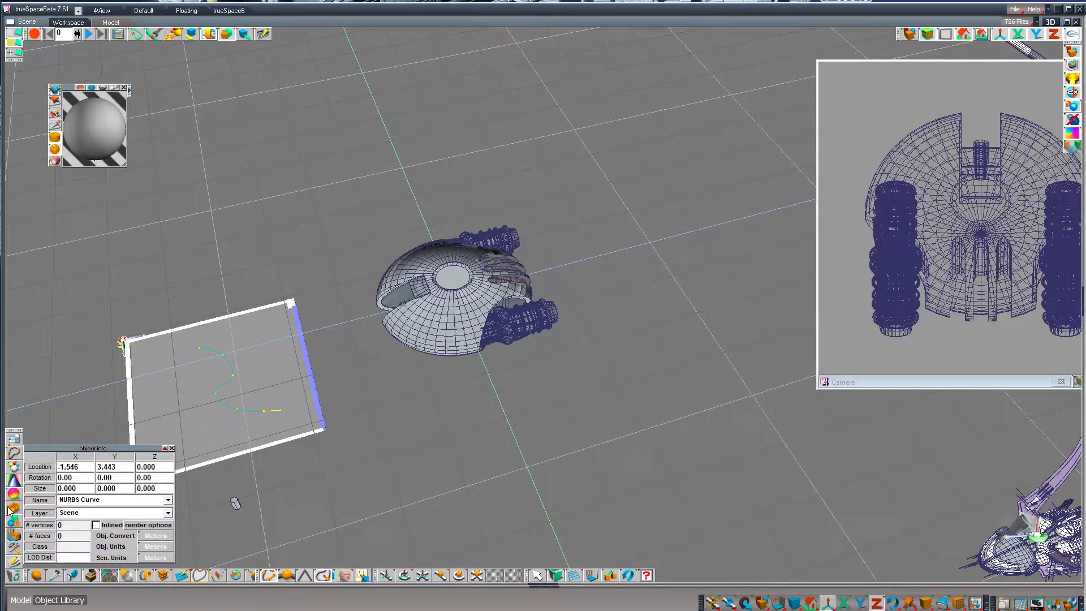
Show the saved curves at the end of the paths library and extend the drawn curve to the panel's corner
click(13, 453)
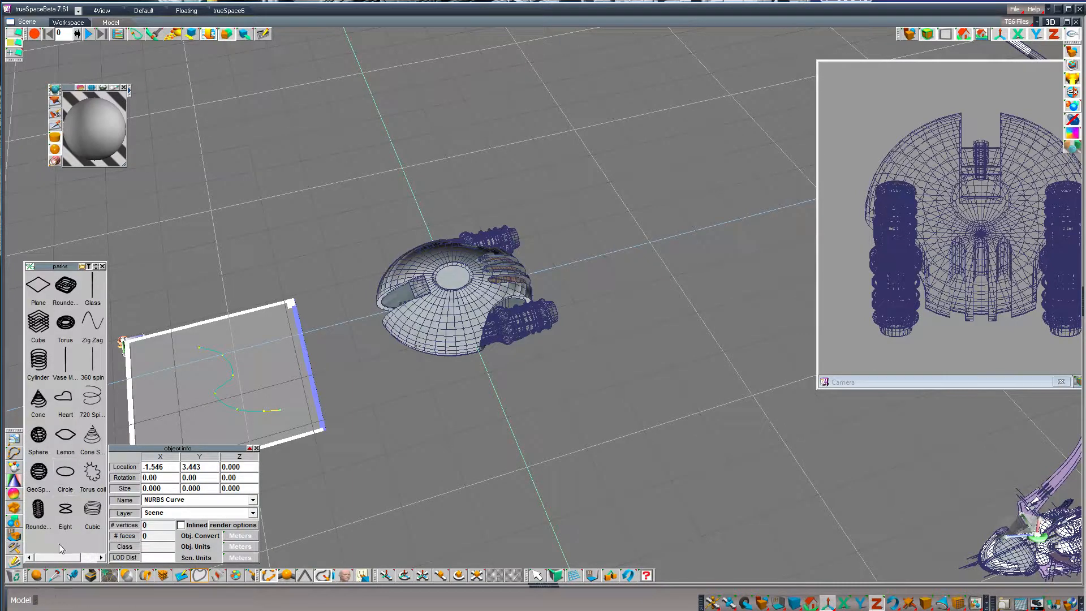
right_click(61, 546)
click(78, 558)
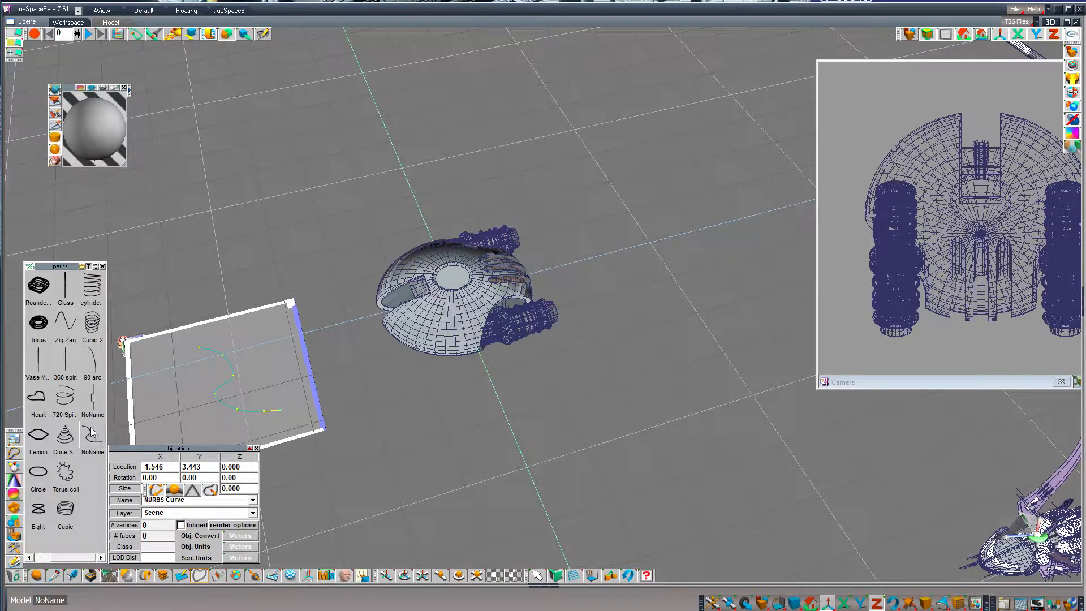
click(291, 306)
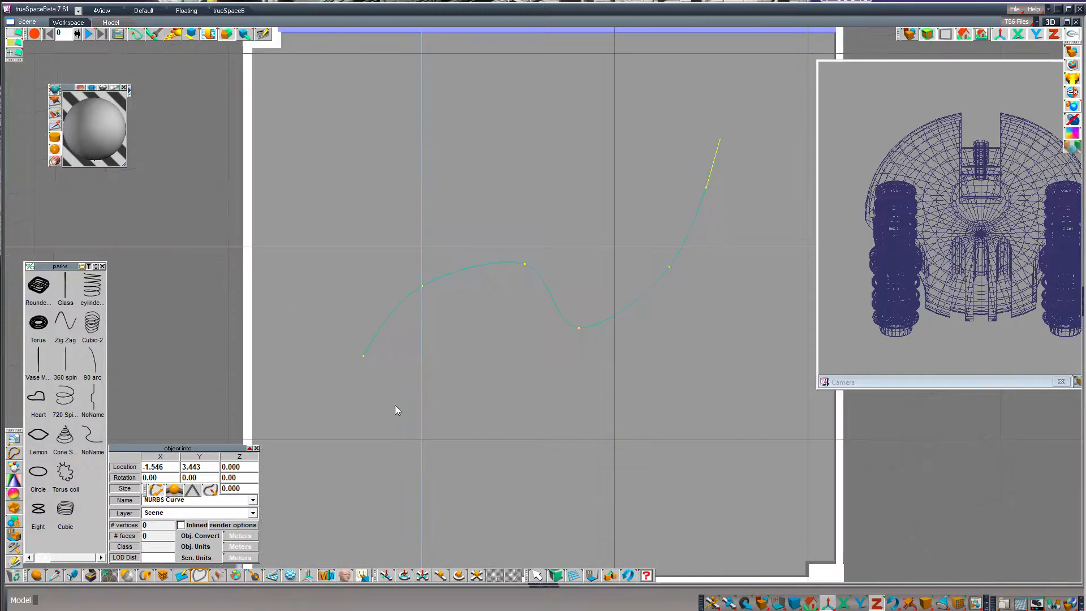
click(270, 54)
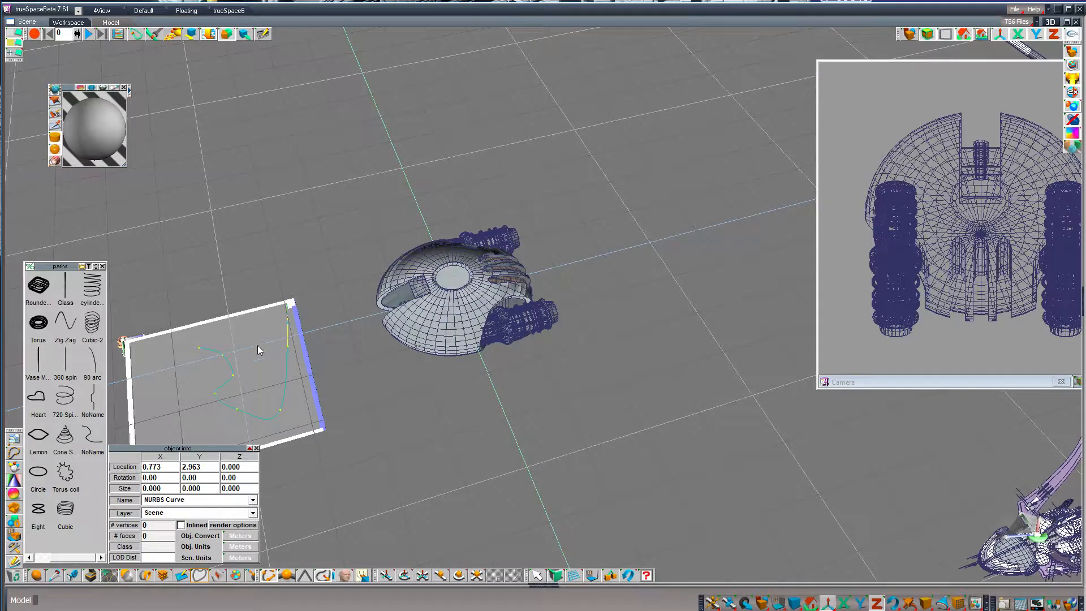
Delete the drawn curve and its drawing panel from the scene
click(538, 576)
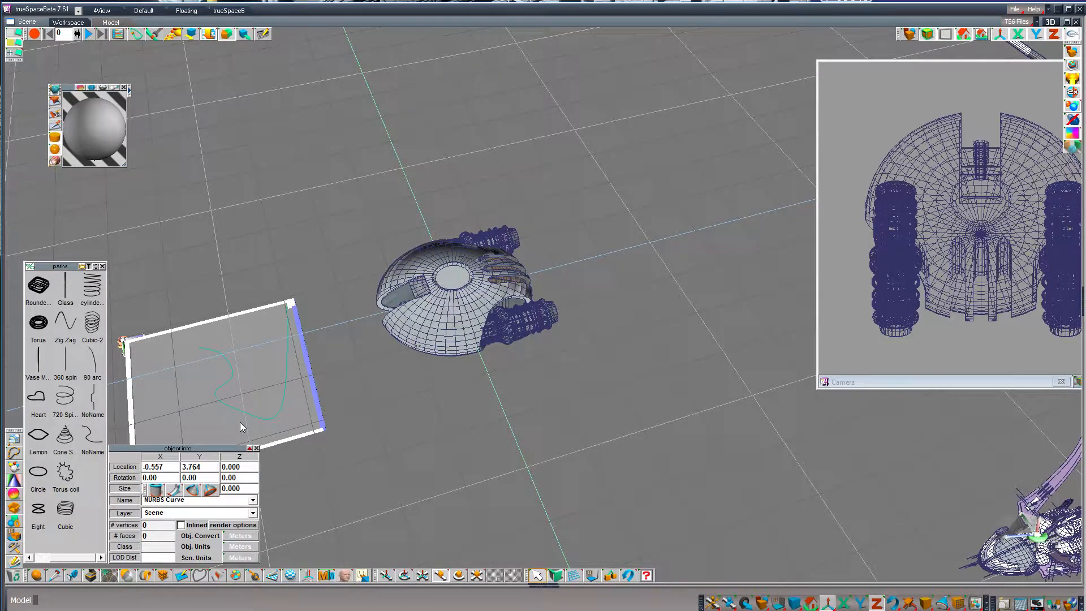
key(Delete)
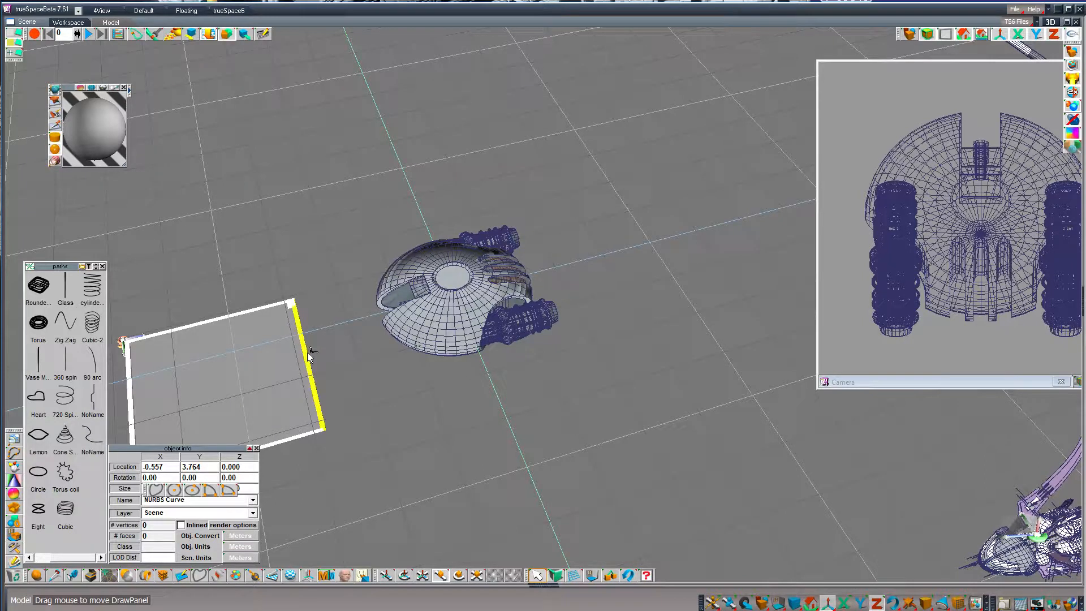
drag(309, 351, 308, 362)
key(Delete)
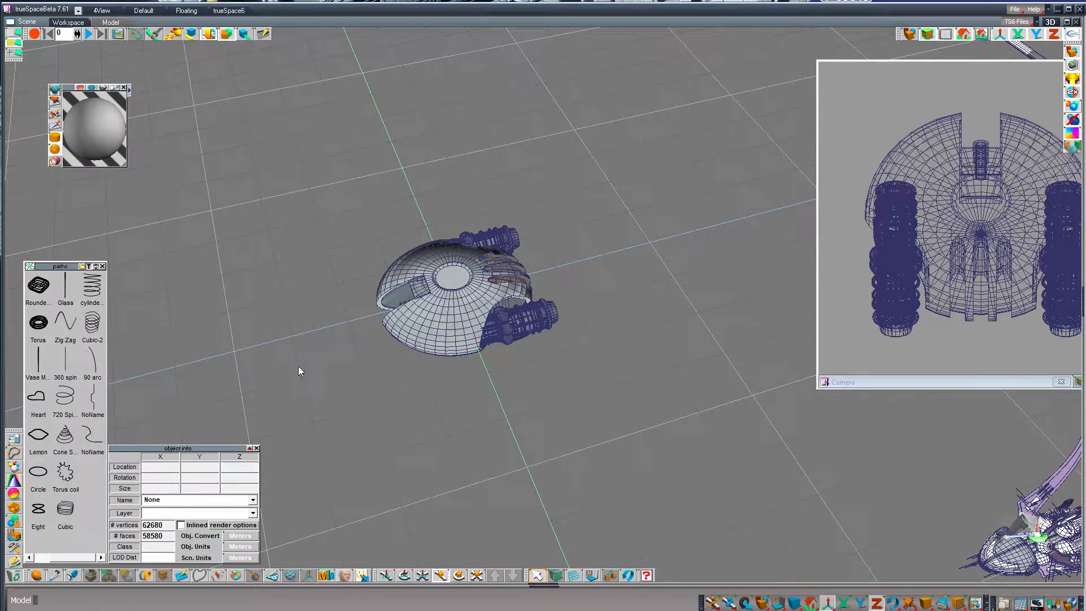
Lay out a smaller rectangular curve-drawing panel on the ground beside the saucer
click(182, 576)
drag(200, 575, 201, 536)
mouse_move(263, 340)
mouse_down()
mouse_move(250, 289)
mouse_move(170, 363)
mouse_move(194, 397)
mouse_up()
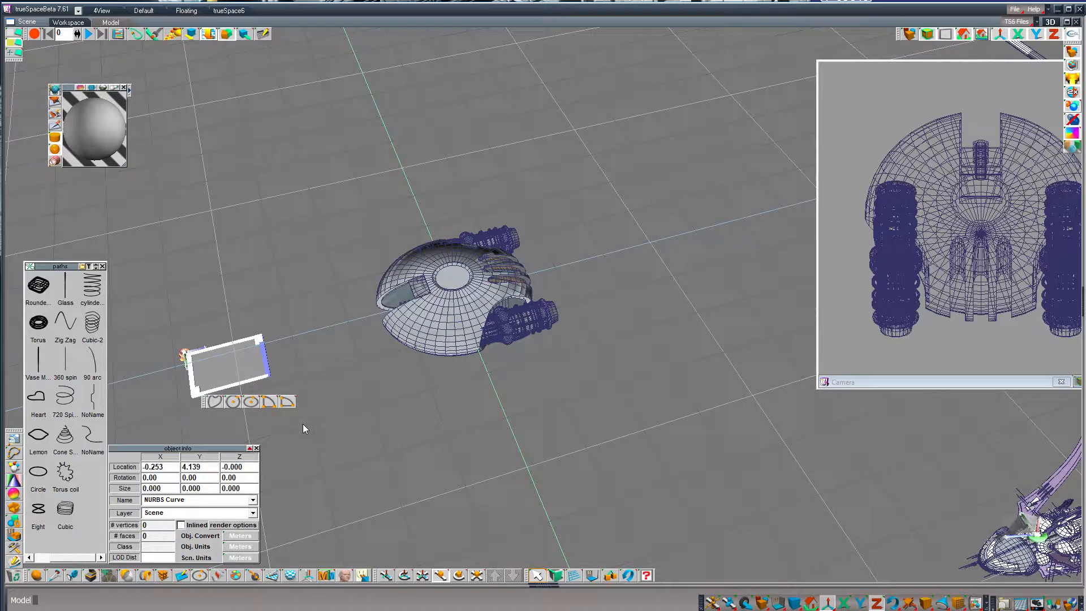
Draw a circle about 0.25 m wide on the ground and sweep it along the S-shaped NoName path into a tube
click(233, 402)
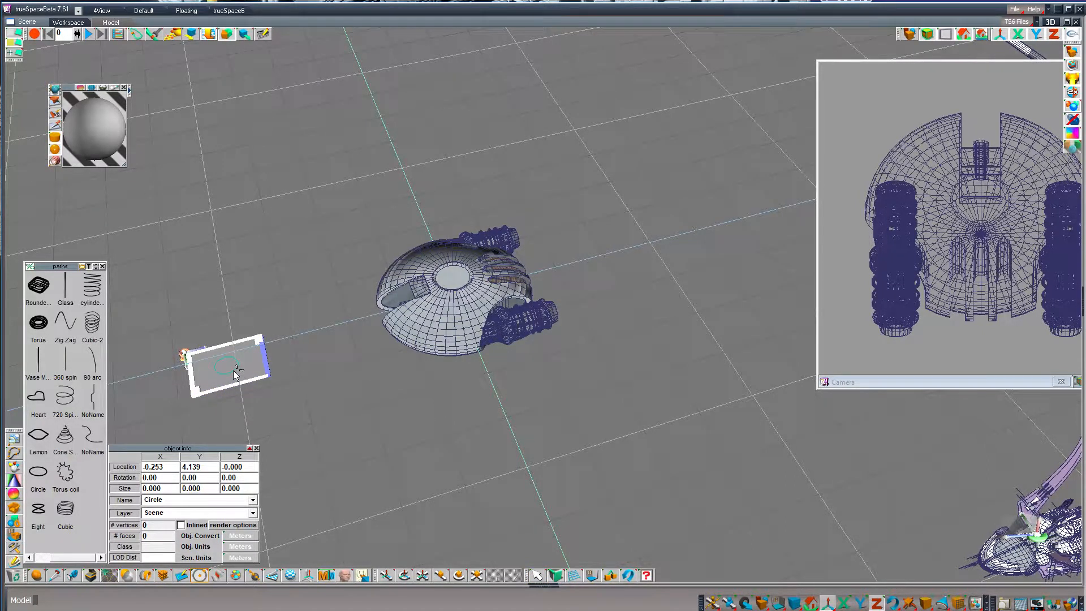
click(231, 369)
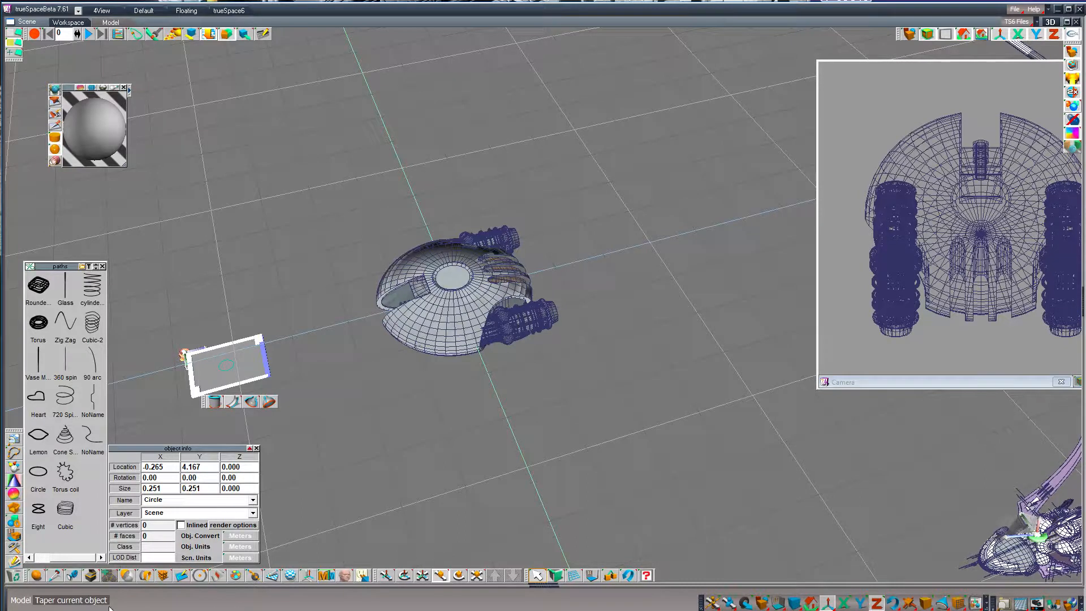
mouse_move(88, 579)
mouse_down()
mouse_move(91, 516)
mouse_move(91, 536)
mouse_up()
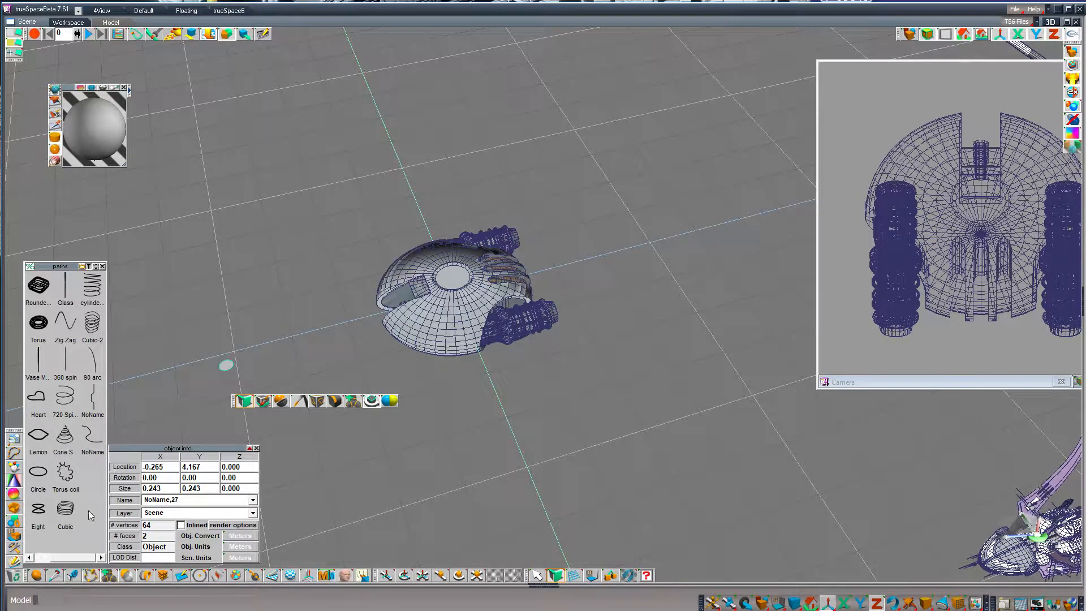
click(93, 440)
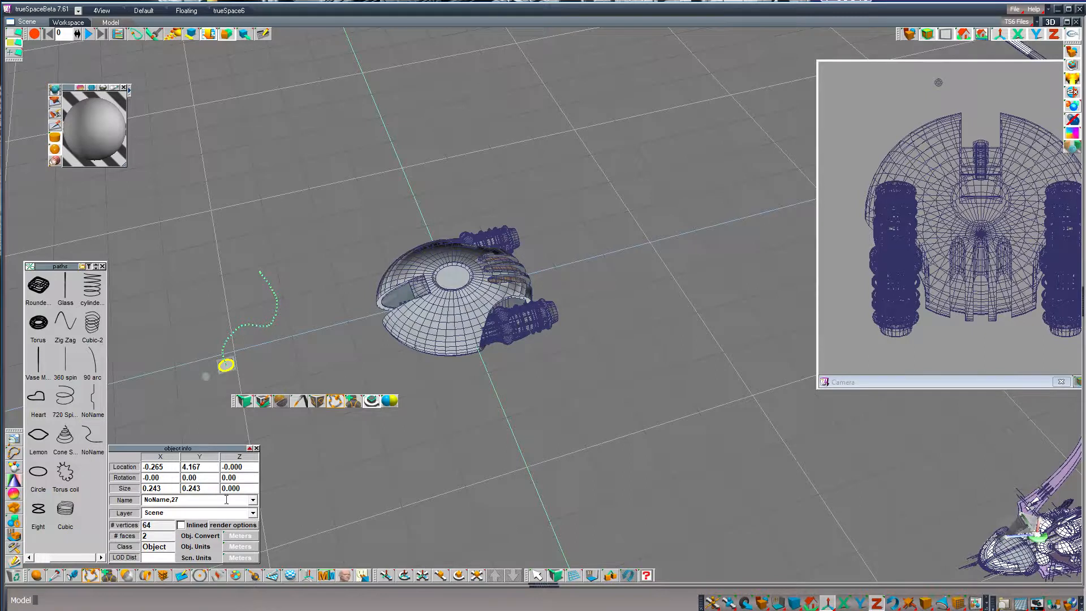
click(90, 576)
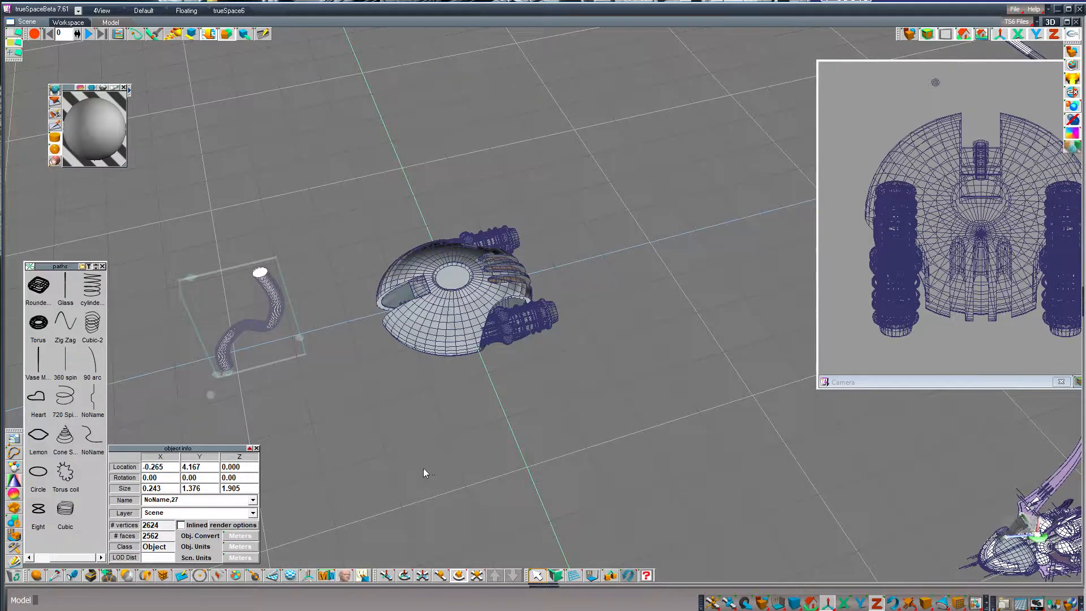
Move and rotate the swept tube to inspect its shape, and delete it
key(z)
drag(420, 468, 508, 519)
key(x)
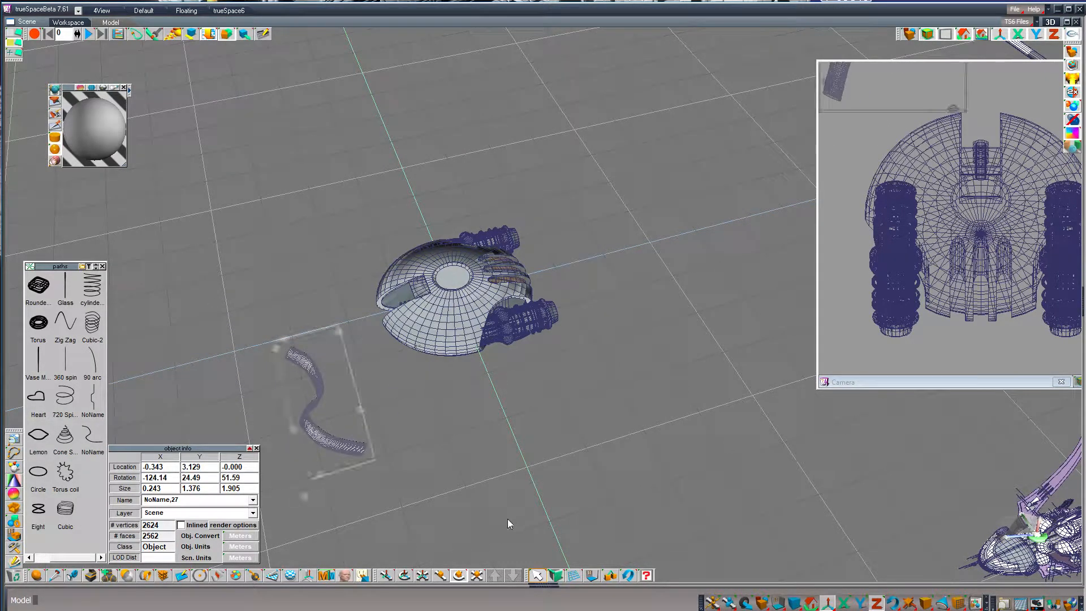
key(Delete)
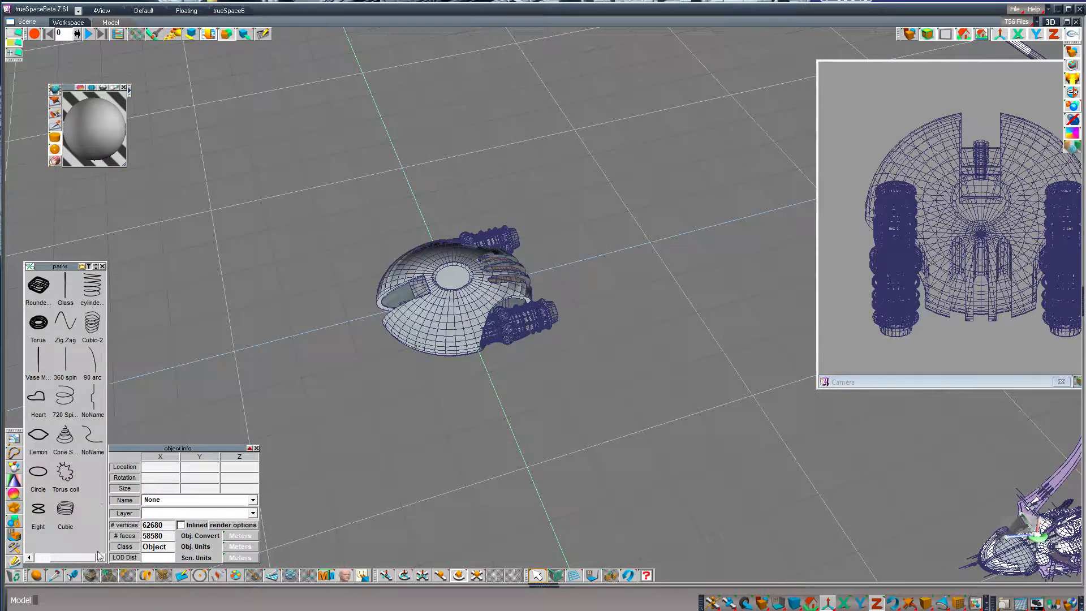
Draw a circle about 0.31 m wide and sweep it along the S-shaped NoName path with the Bend option enabled
click(199, 575)
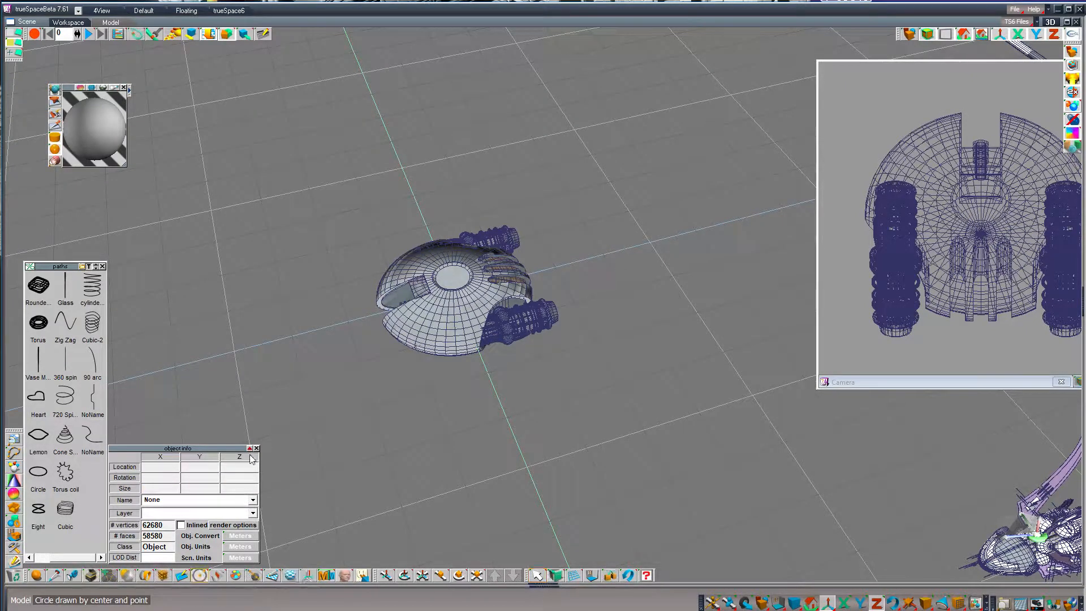
click(279, 351)
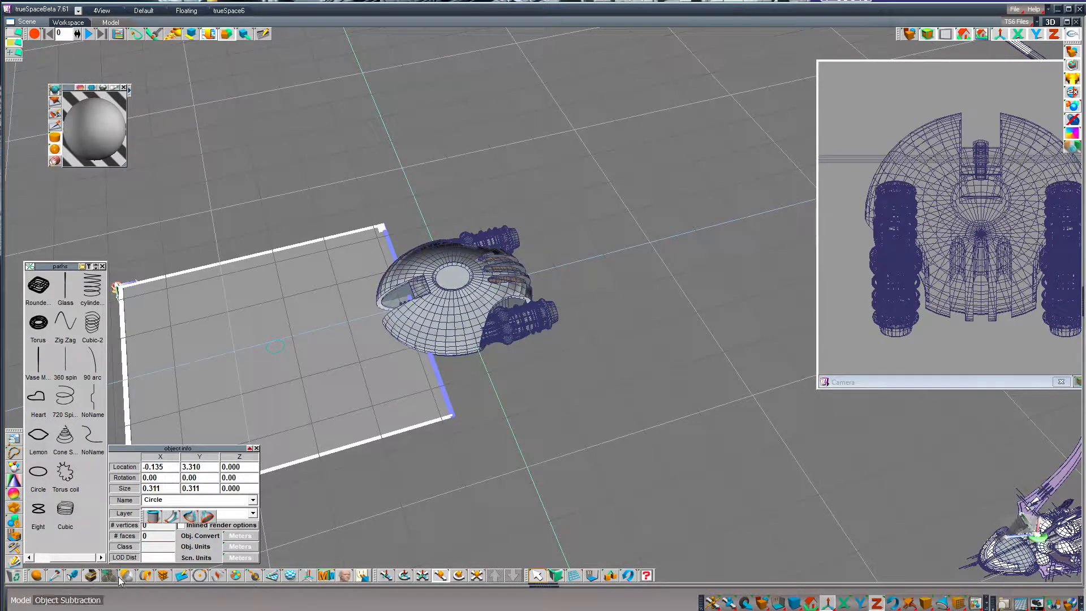
drag(91, 576, 90, 535)
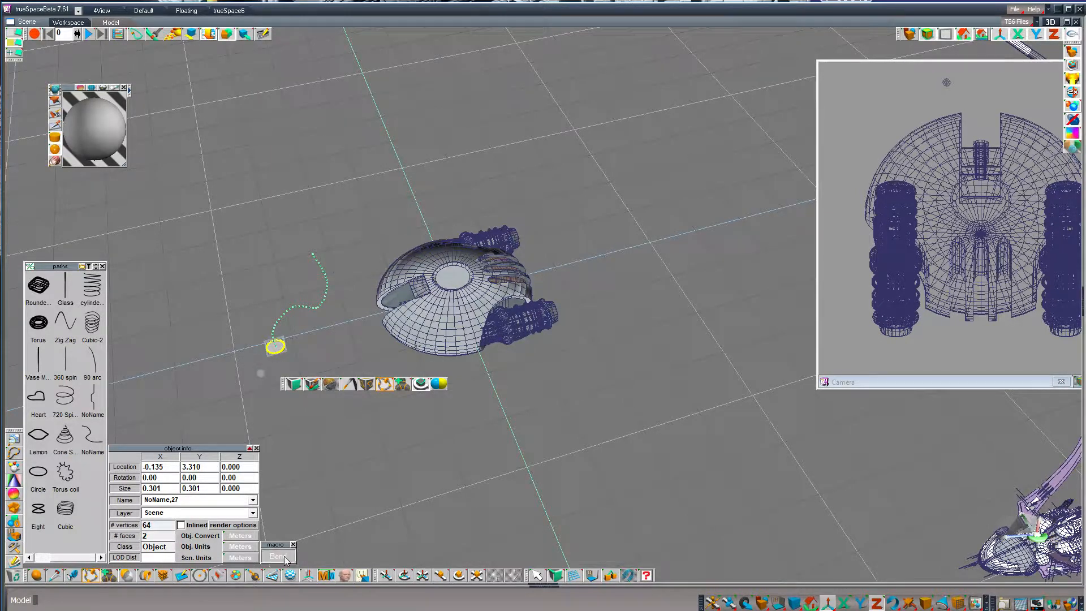
click(91, 575)
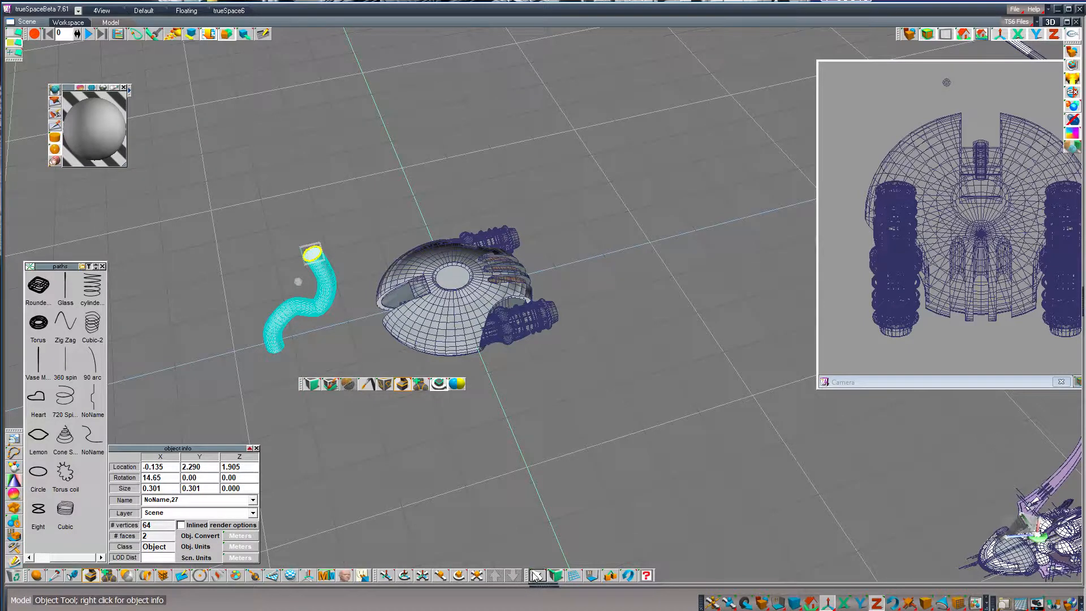
Turn the bent tube around to inspect it, and delete it from the scene
key(x)
drag(437, 474, 226, 474)
key(Delete)
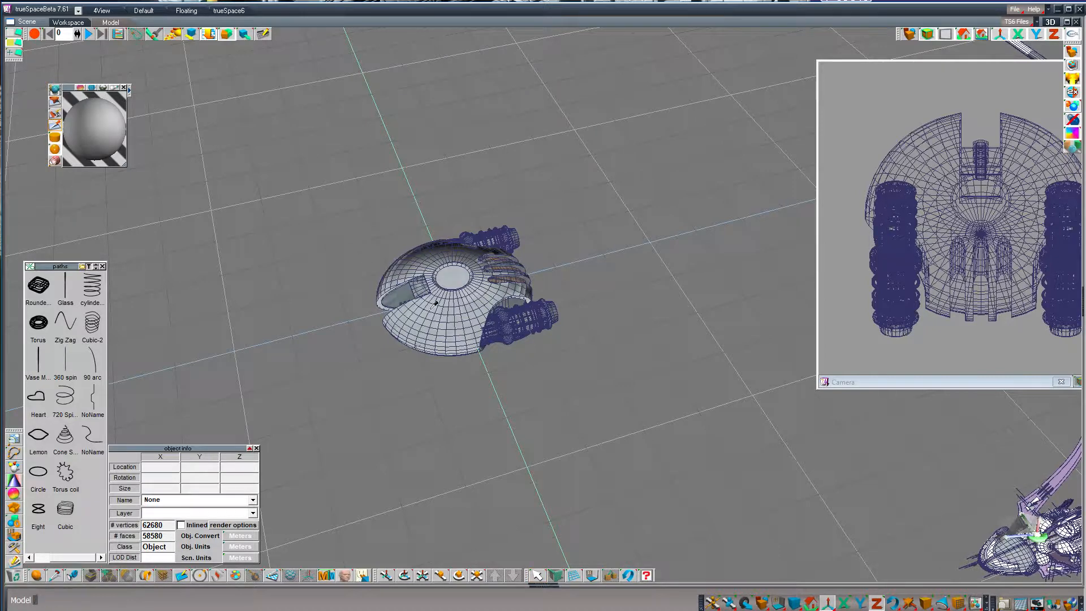
Sample the ship hull's StationMetal material, show its color, bump and reflectance settings, and close the path library
click(452, 319)
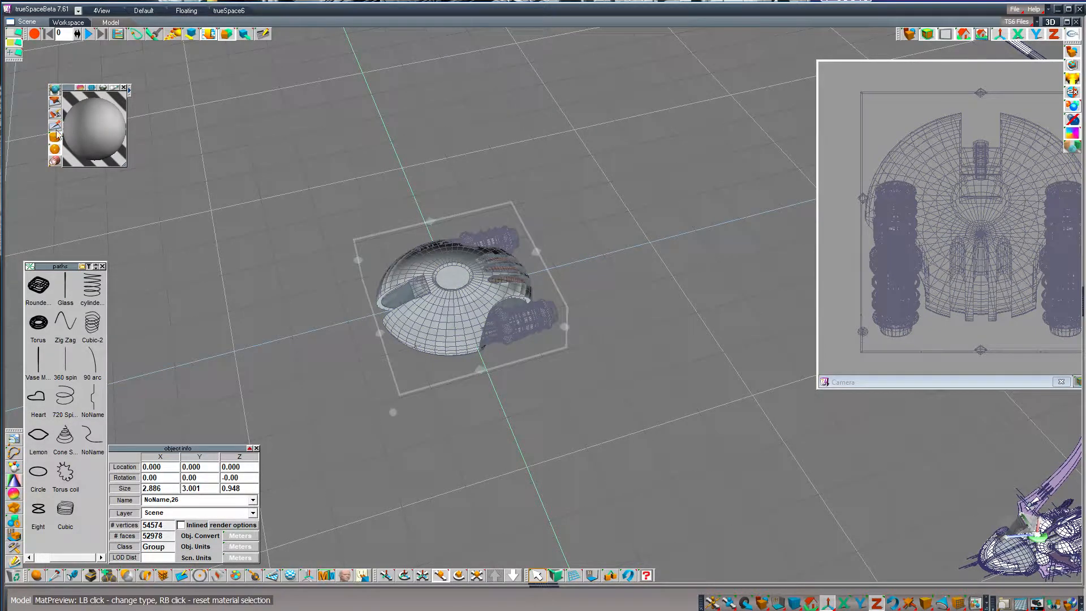
click(54, 126)
click(441, 322)
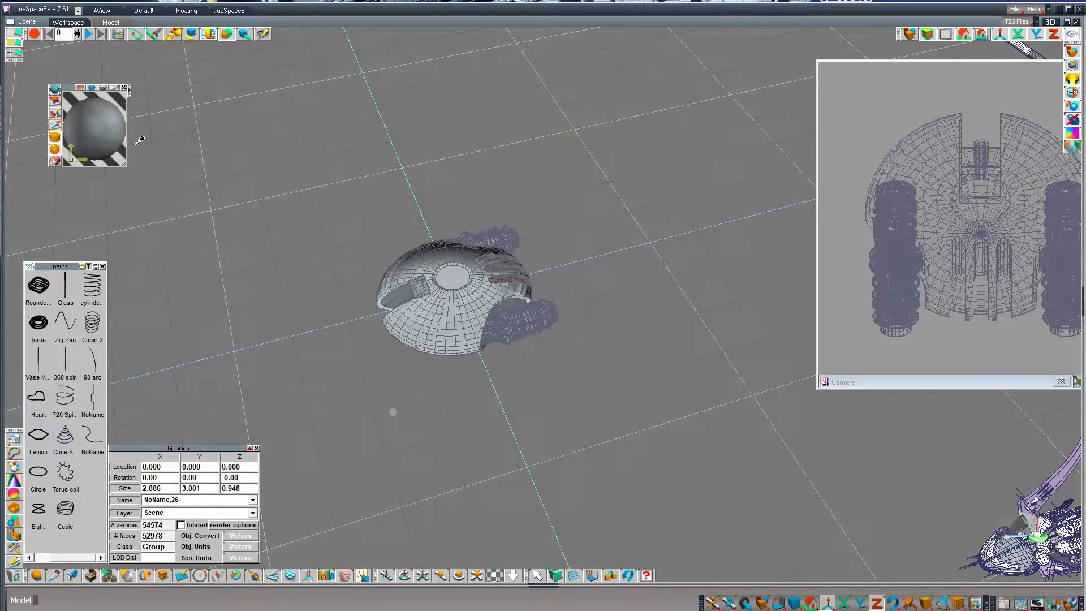
click(129, 92)
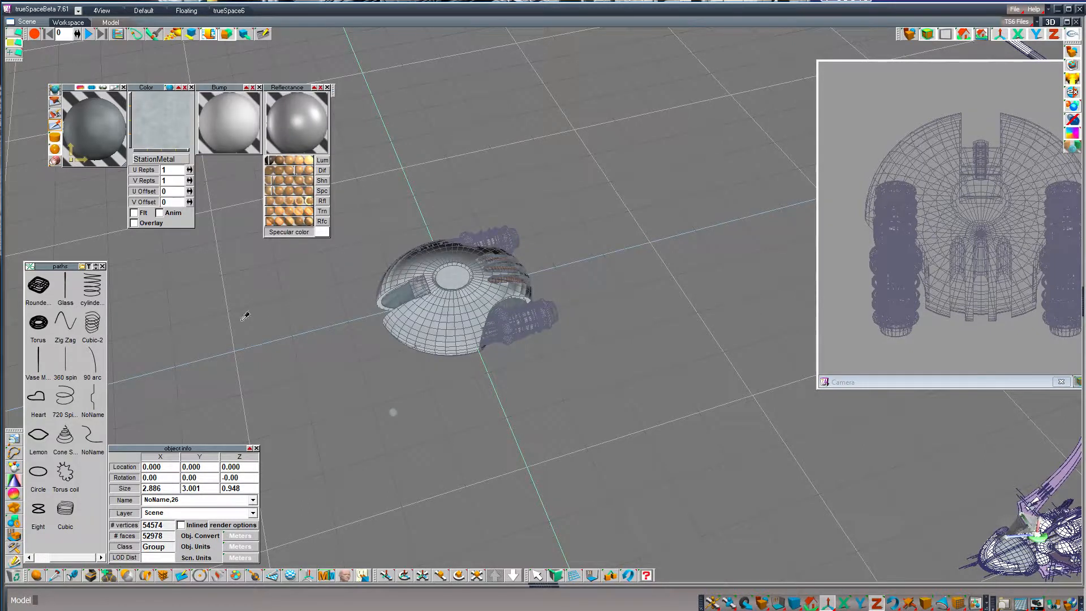
click(102, 267)
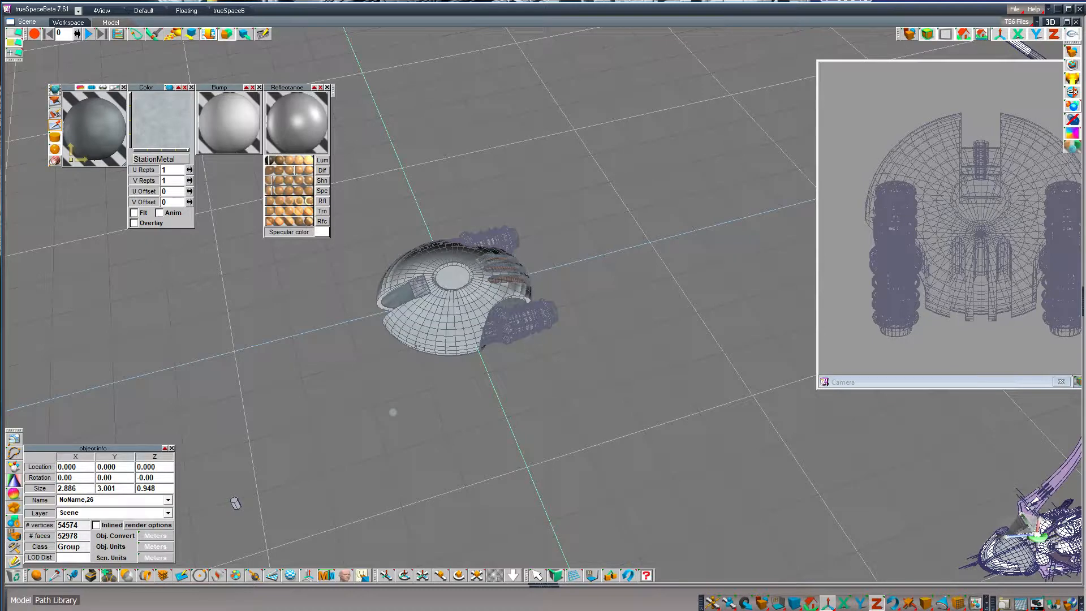
Open the reflectance shader library and assign the metallic flake shader to the sampled material
drag(13, 493, 86, 494)
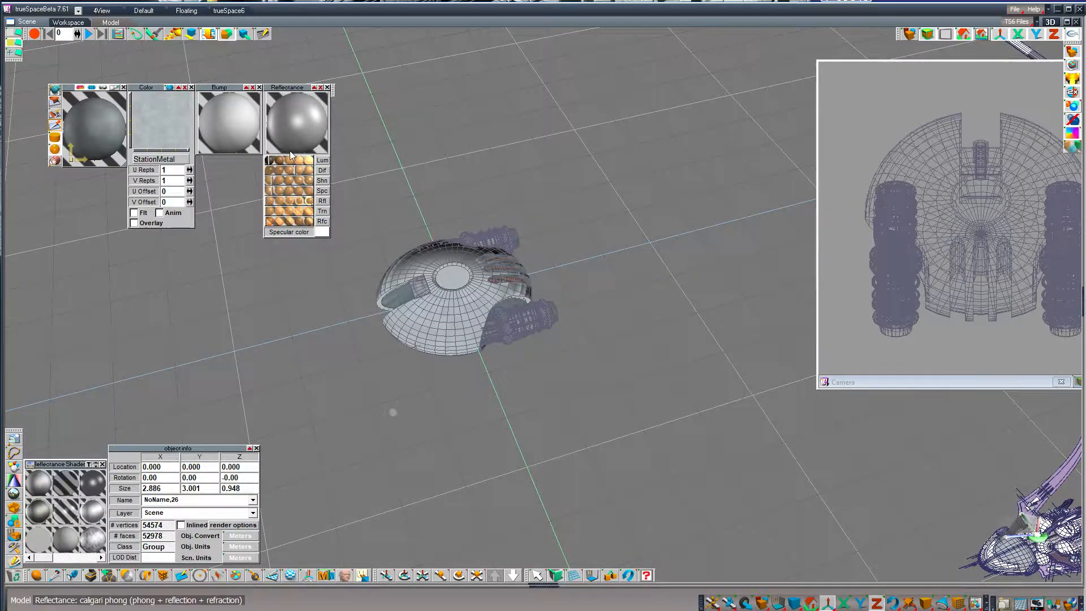
click(92, 558)
click(92, 558)
click(91, 558)
click(63, 518)
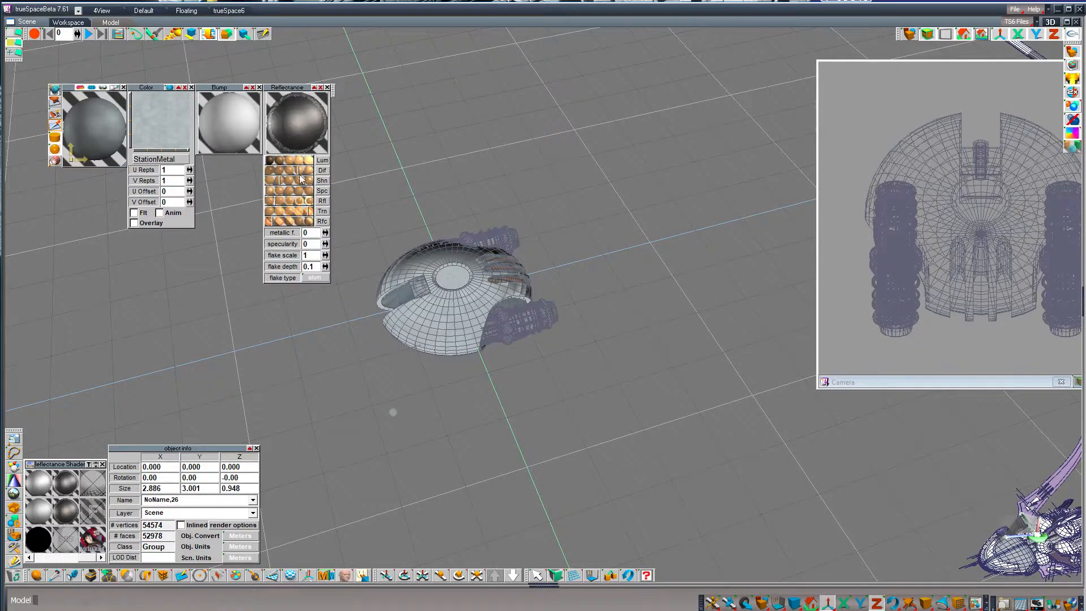
Set the shader's metallic factor, specularity and flake scale to 0.2 each, and its flake depth to 0.05
click(314, 233)
text(.2)
key(Tab)
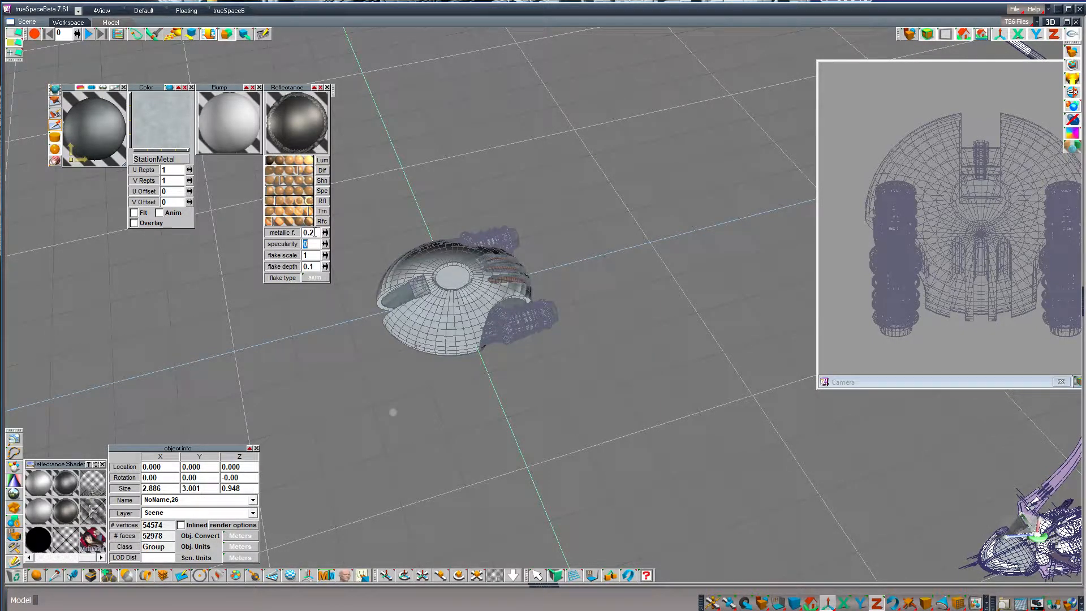
text(0.)
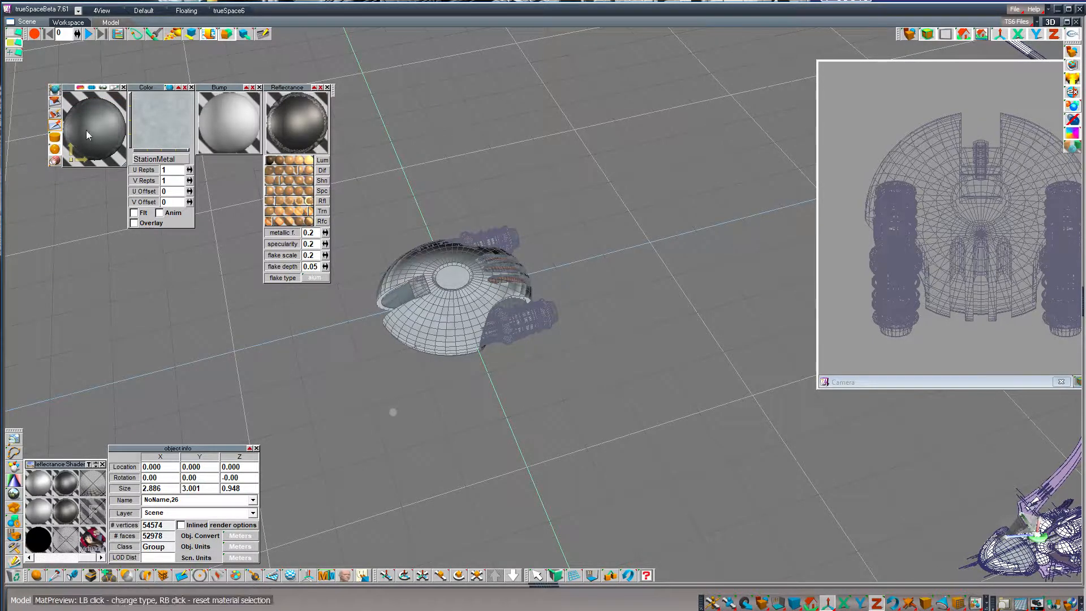
Ready the material paint tool, bring the Camera window fully into sight and render the ship in it
click(56, 115)
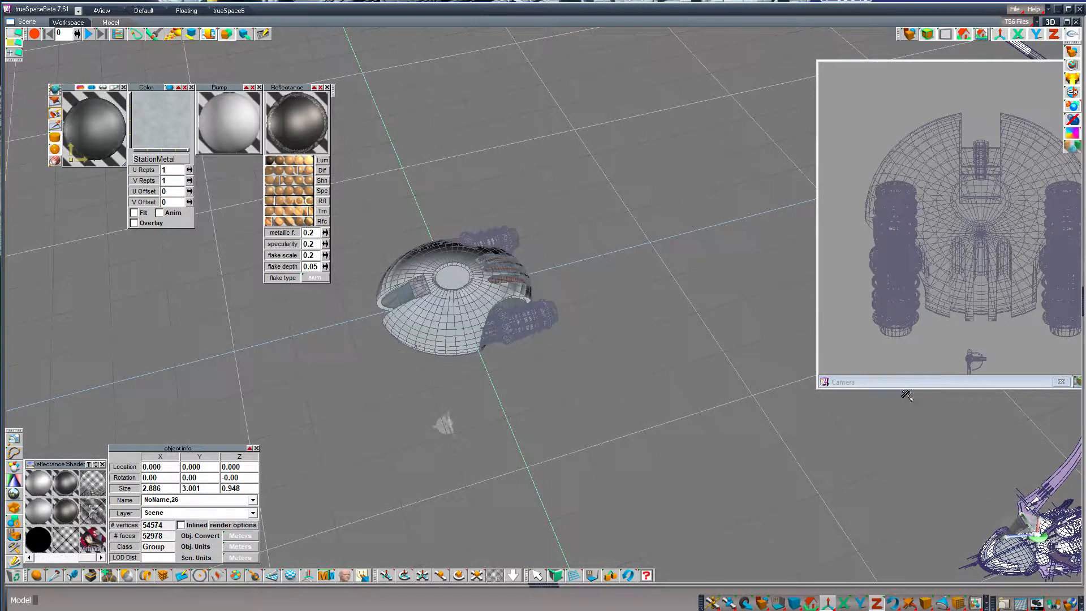
drag(902, 386, 796, 388)
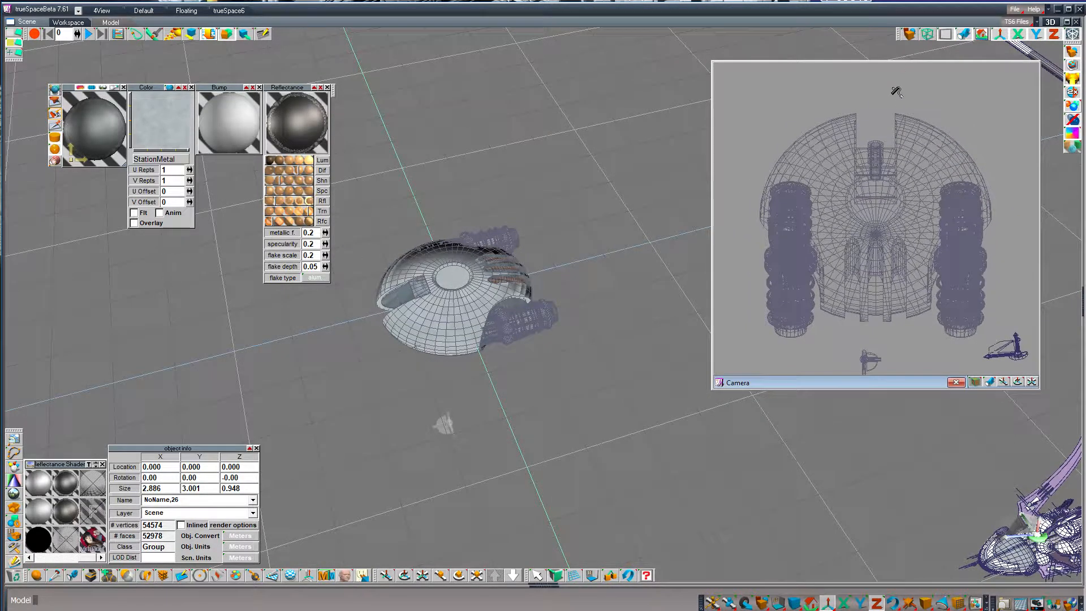
click(910, 34)
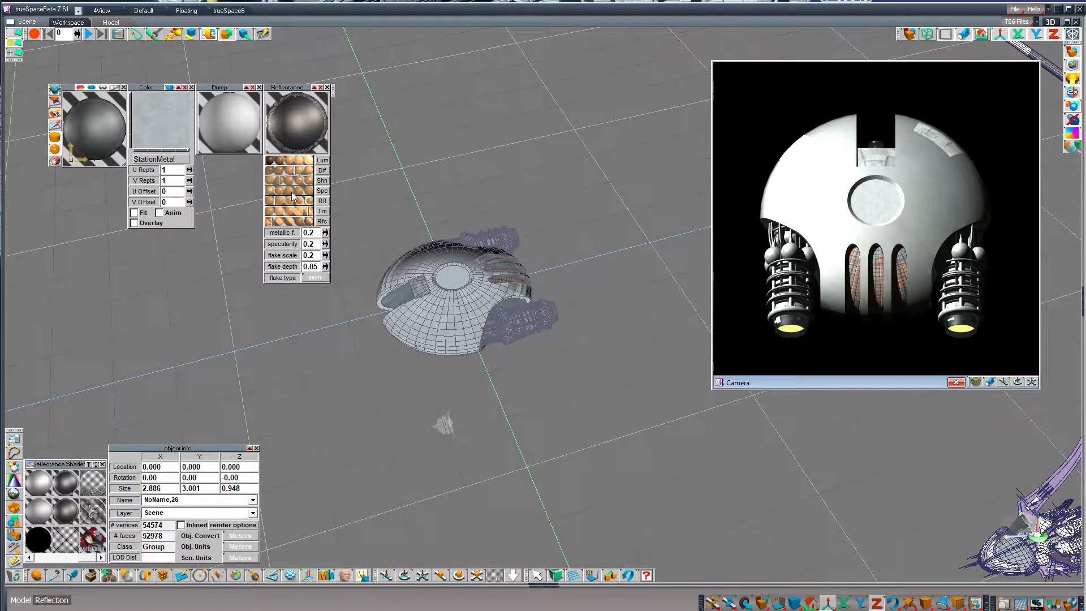
Adjust the material's reflectance and diffusion, and paint it over the ship's hull in the rendered camera view
click(284, 187)
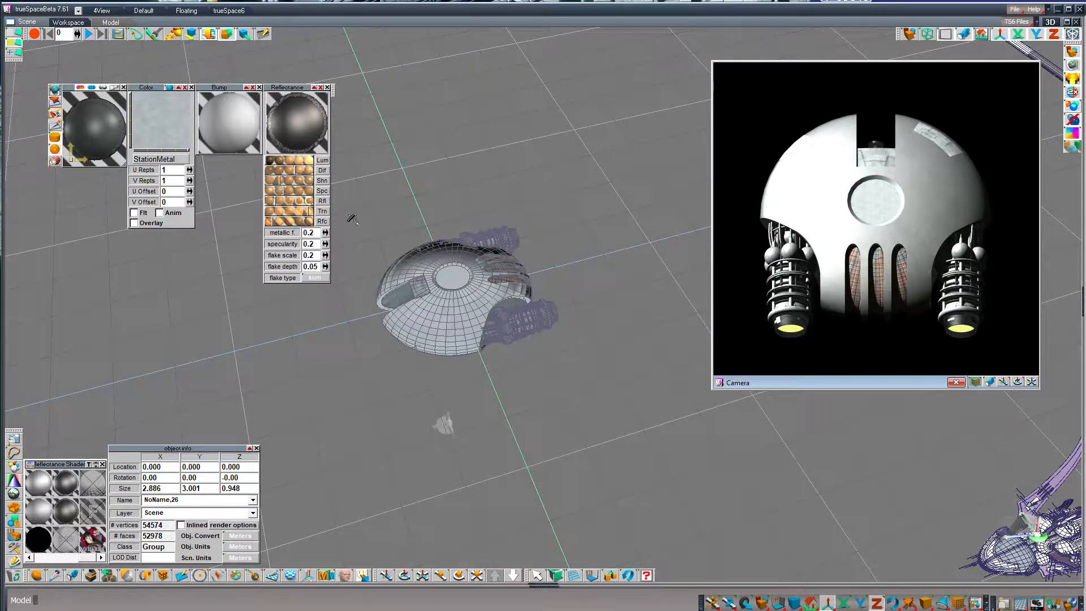
click(810, 218)
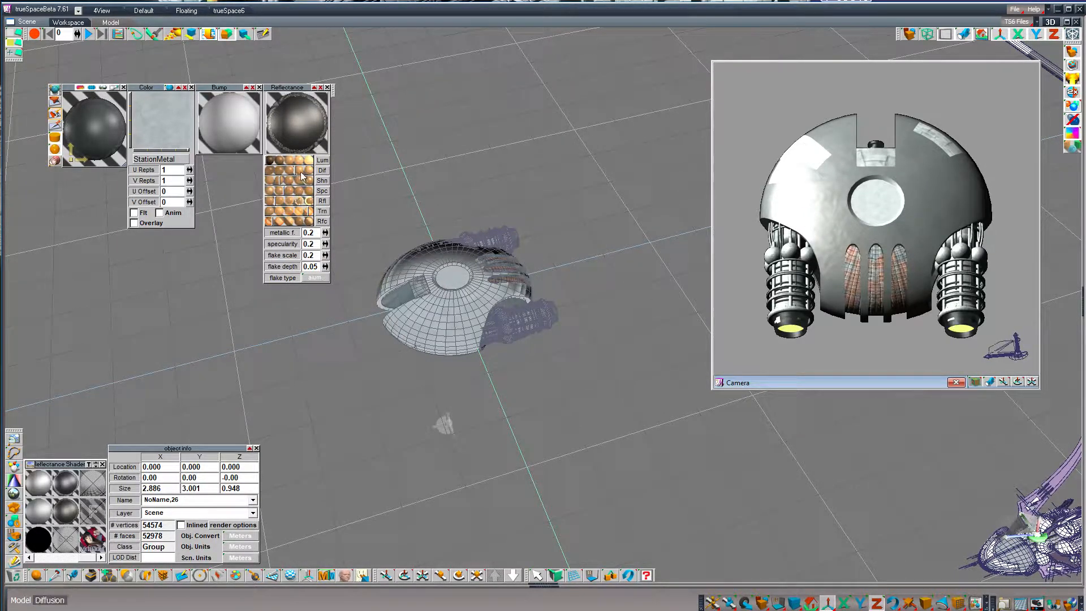
click(830, 238)
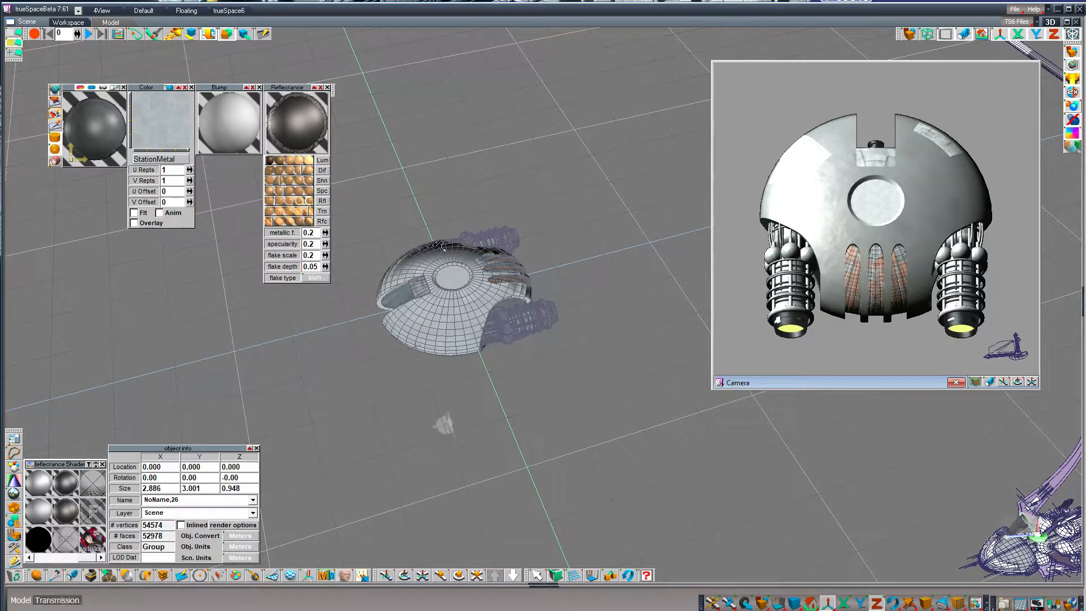
Select the hull sphere (Sphere,1) inside the ship group and delete its material rectangles
click(274, 575)
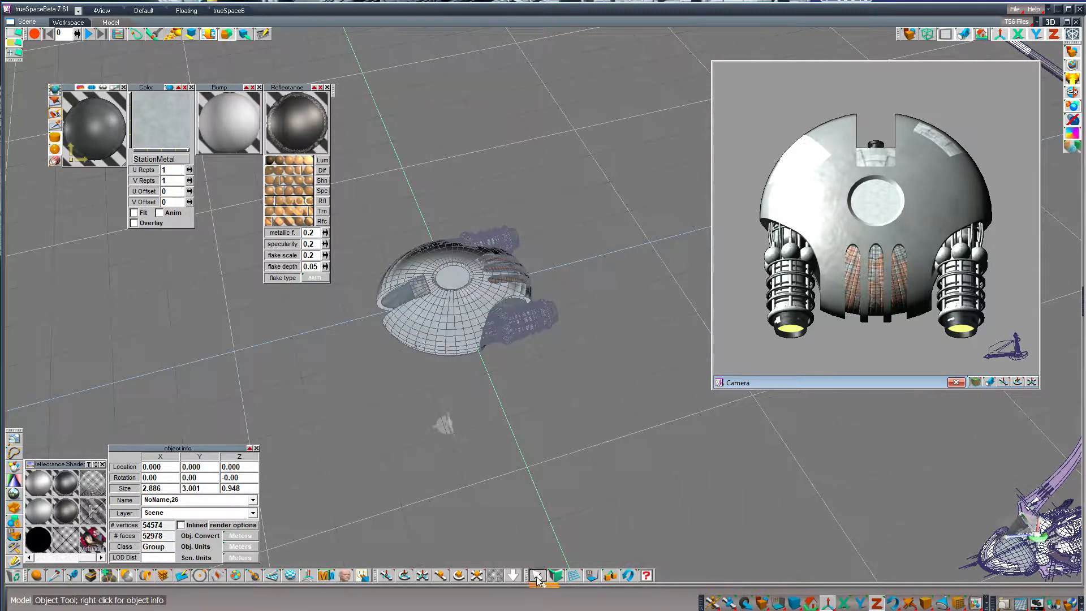
click(442, 346)
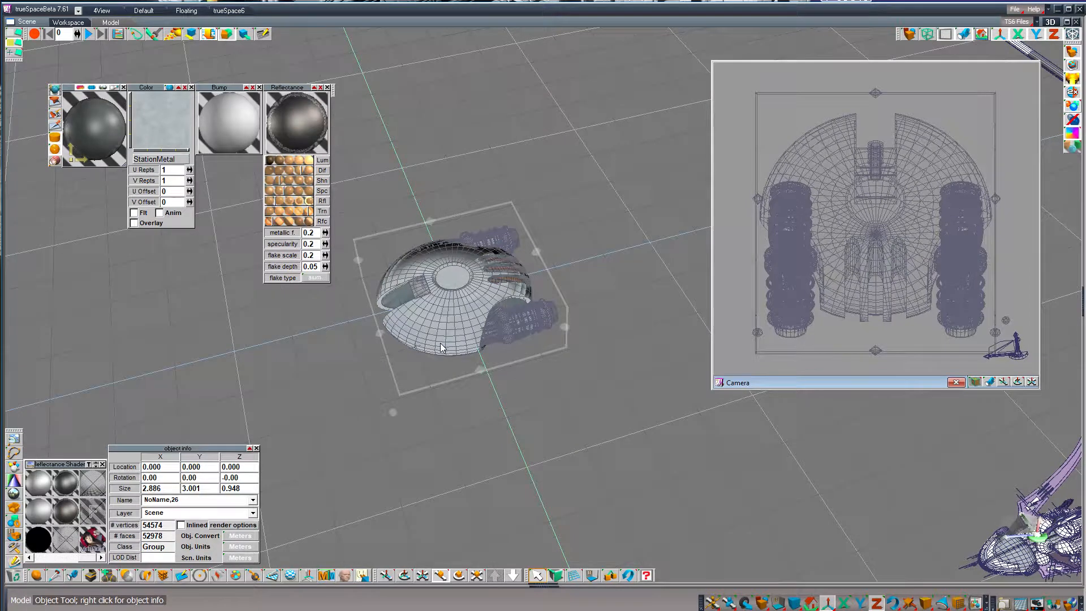
scroll(439, 476, up, 2)
key(Down)
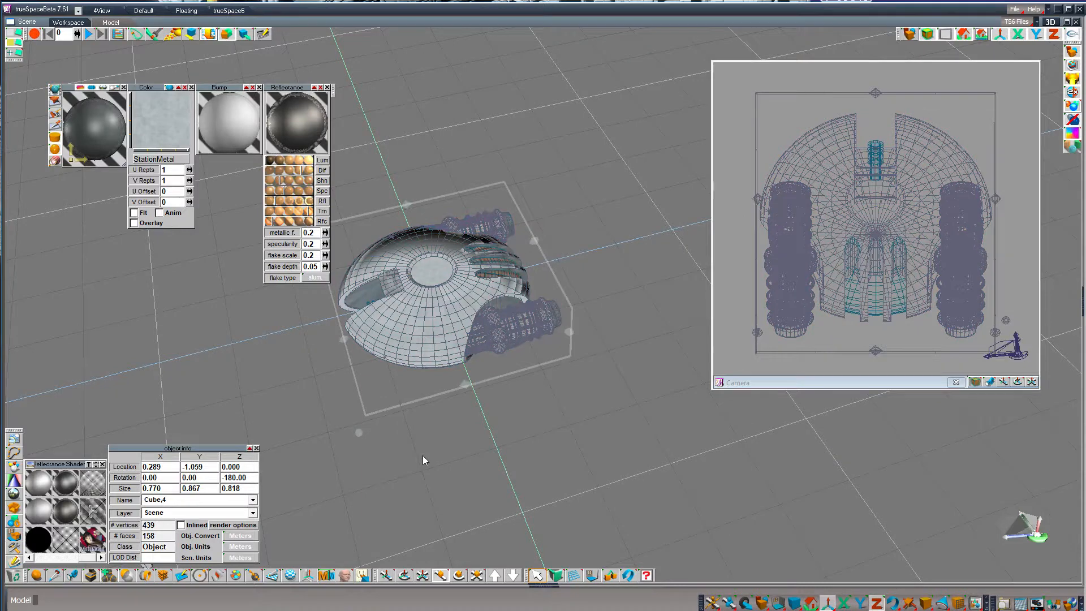
key(Right)
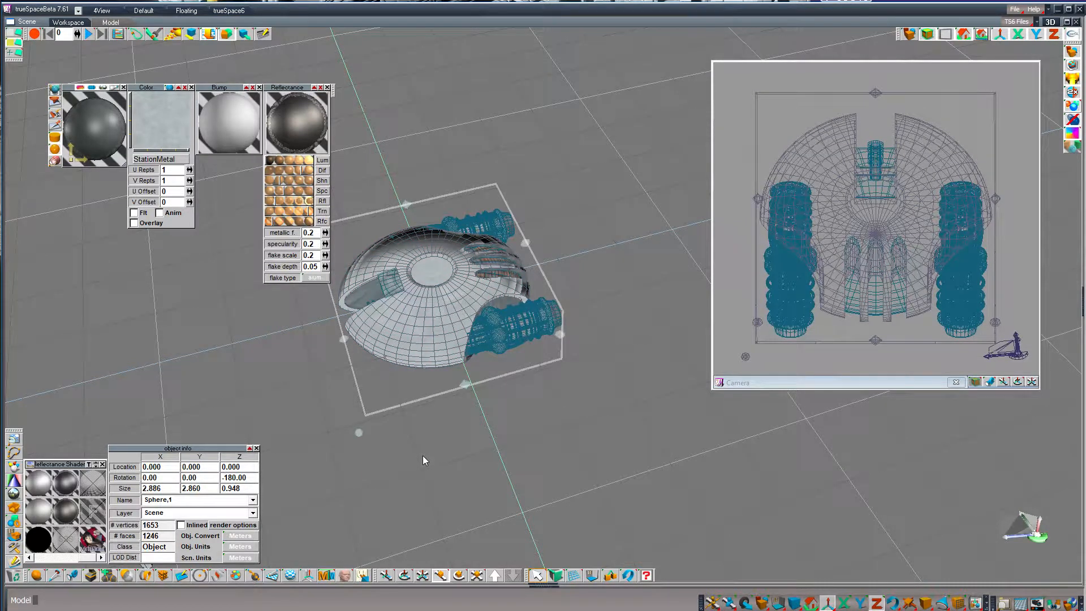
drag(274, 576, 277, 548)
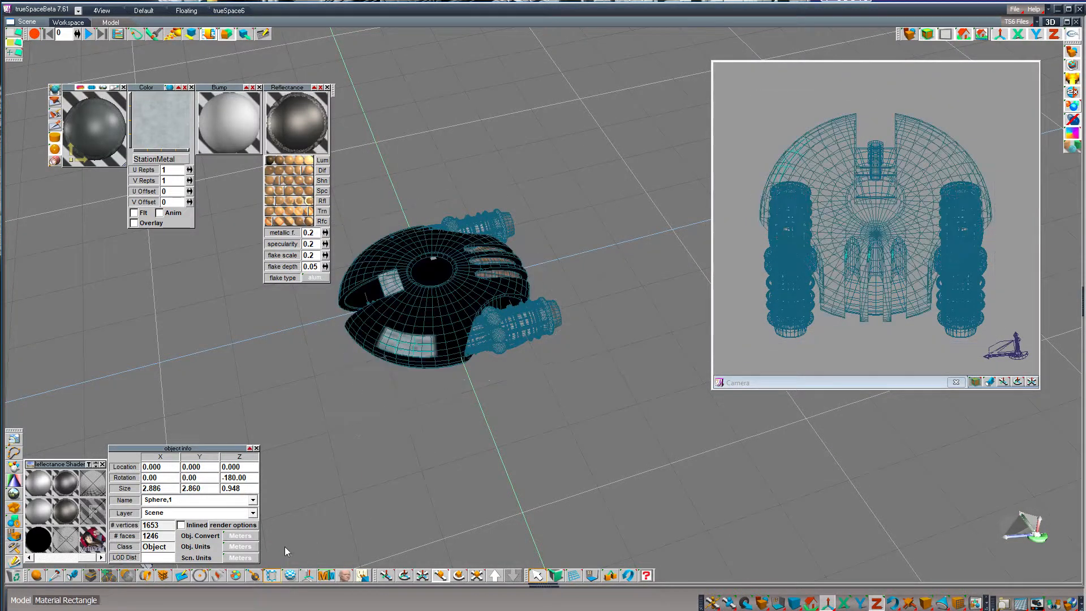
click(299, 546)
click(298, 546)
click(299, 546)
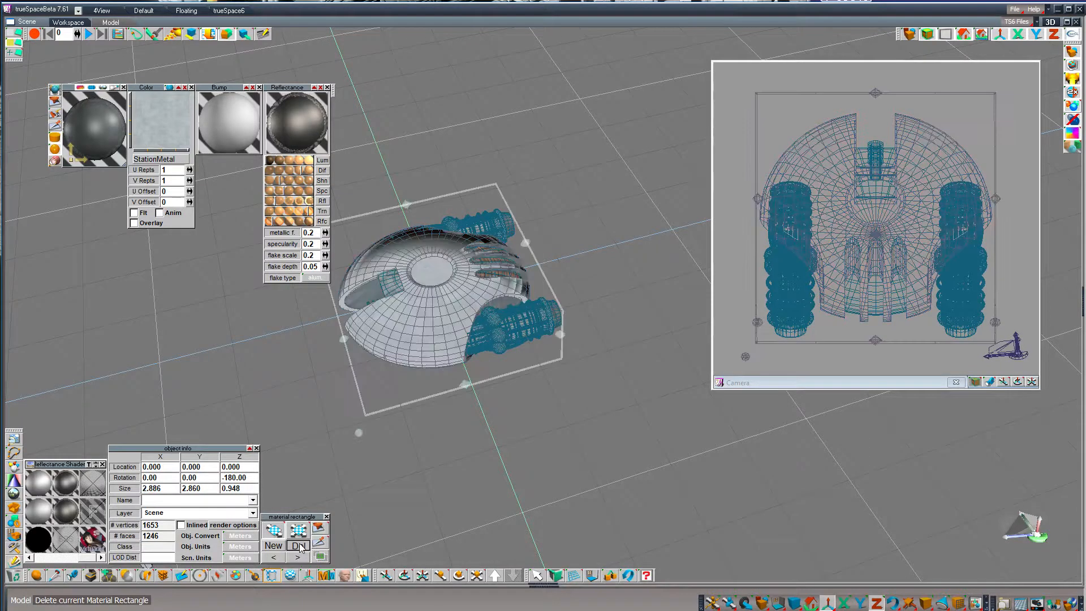
click(537, 576)
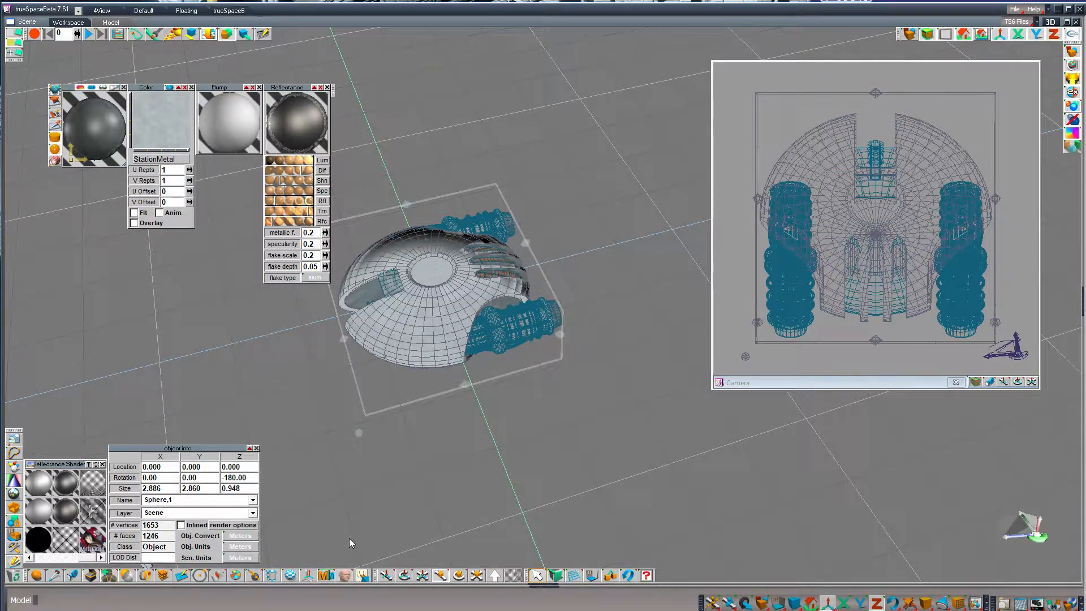
Undo the last three changes on the hull and select the whole ship group again
click(872, 388)
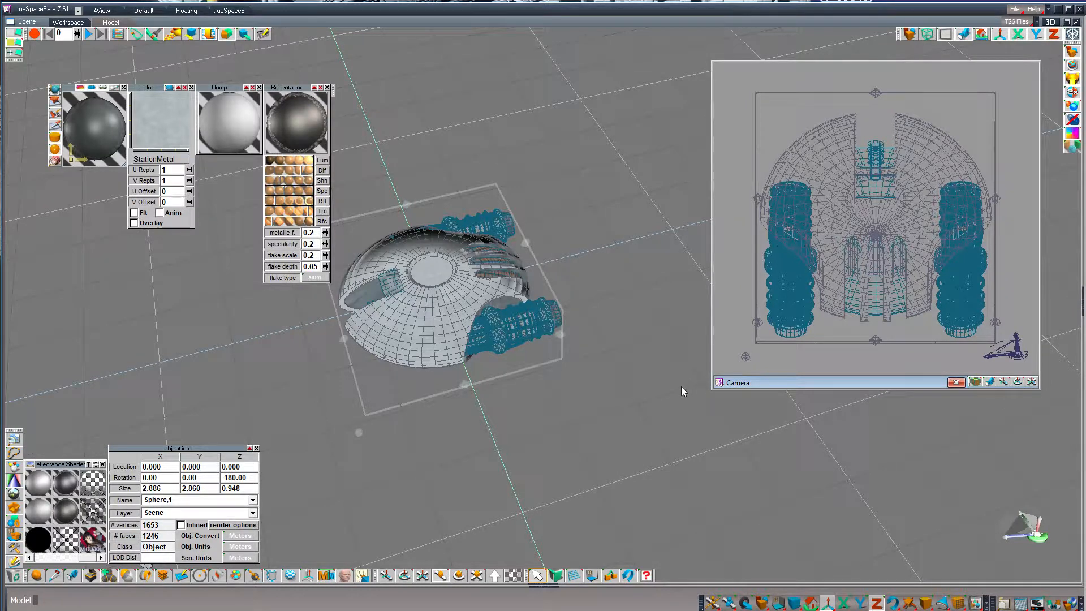
key(ctrl+z)
key(ctrl+z)
key(ctrl+z)
key(Up)
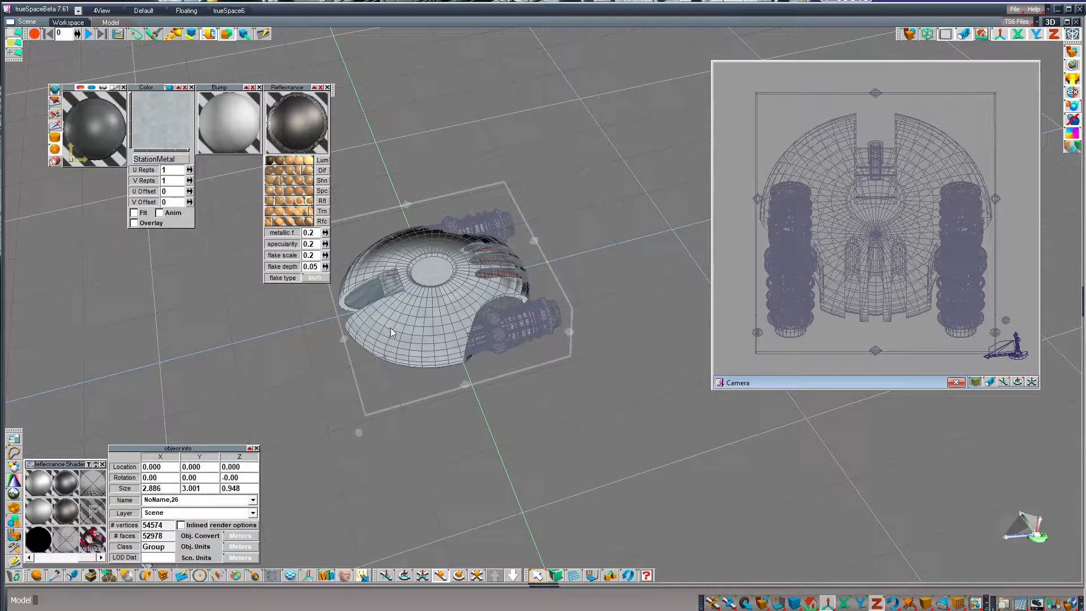
Render the ship in the Camera window, give the material a texture-mapped bump and bring up the bump map browser
click(911, 36)
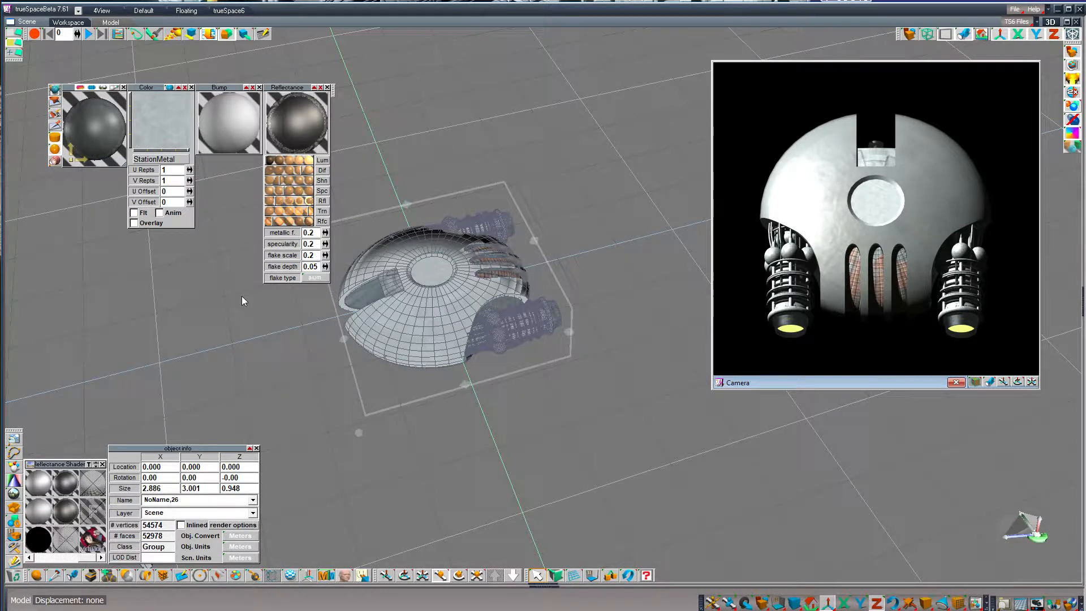
drag(14, 494, 53, 496)
click(43, 510)
click(223, 116)
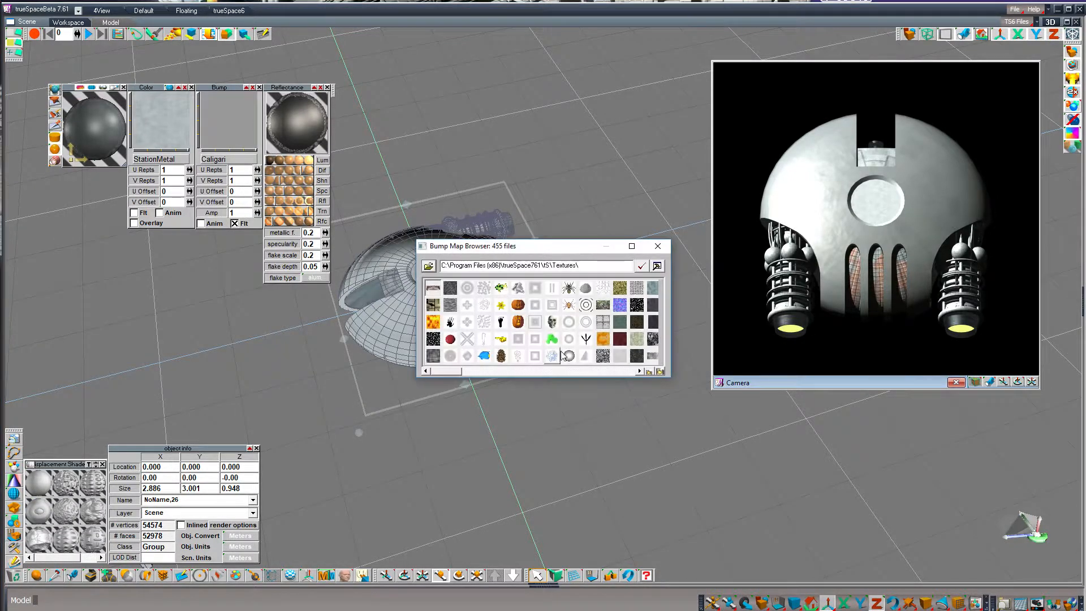
Point the bump map browser to the texture folder inside Documents\Hypermedia\Artwork\Transcendence
click(429, 266)
drag(618, 327, 617, 286)
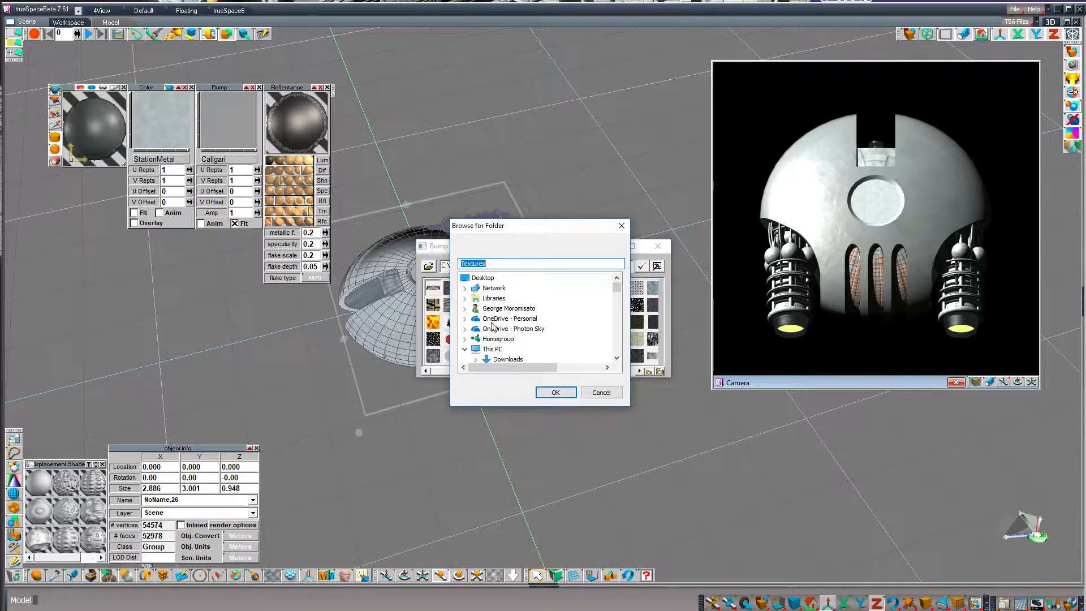
scroll(495, 323, down, 2)
click(475, 330)
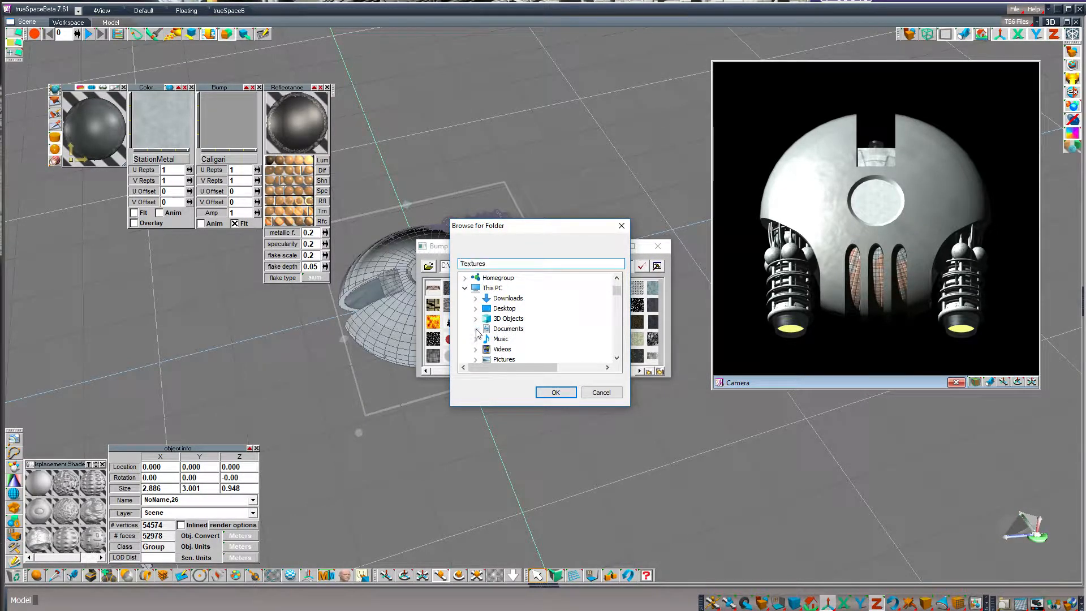
scroll(545, 349, down, 1)
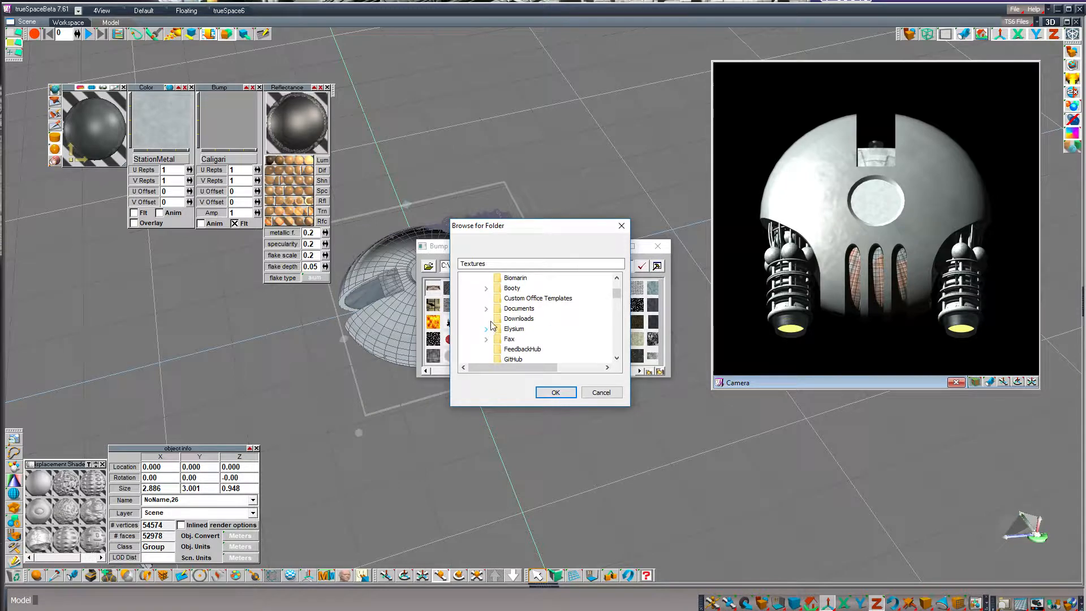
scroll(498, 327, up, 1)
scroll(498, 315, down, 4)
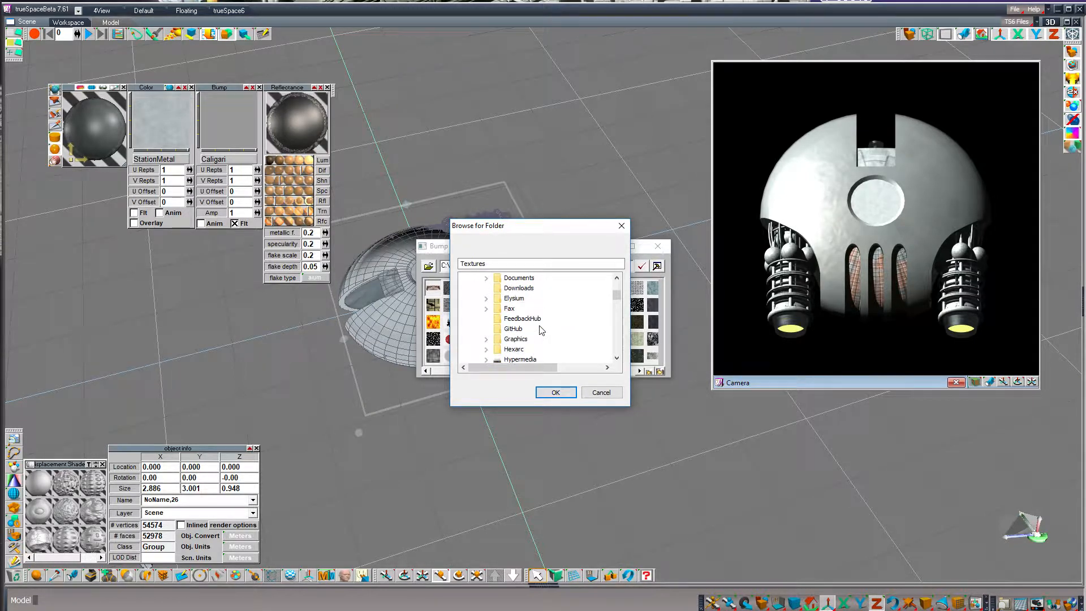
click(487, 299)
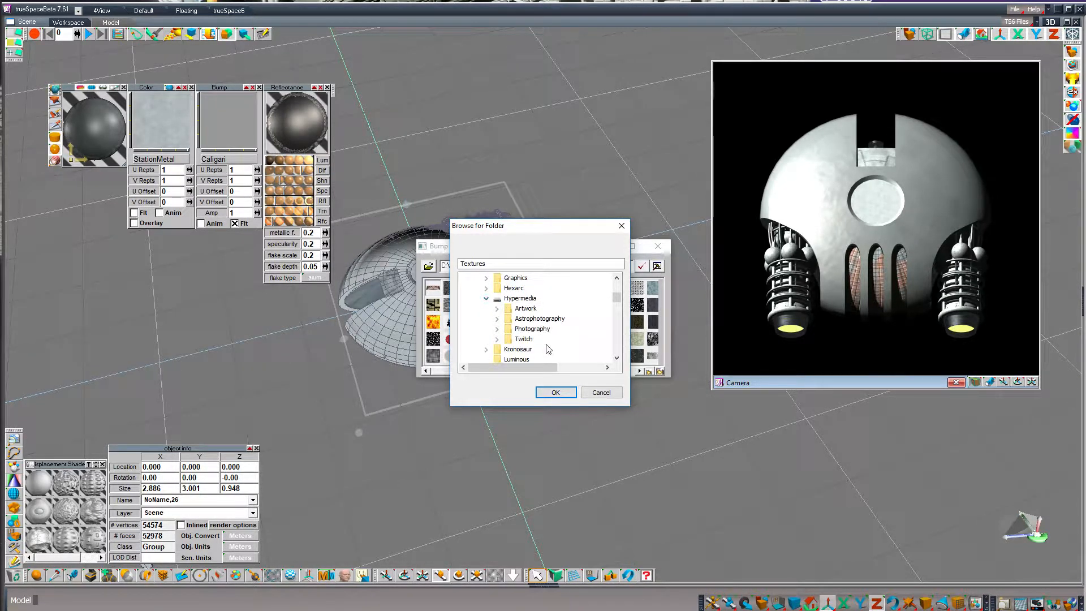
click(497, 308)
scroll(553, 335, down, 3)
scroll(540, 342, down, 2)
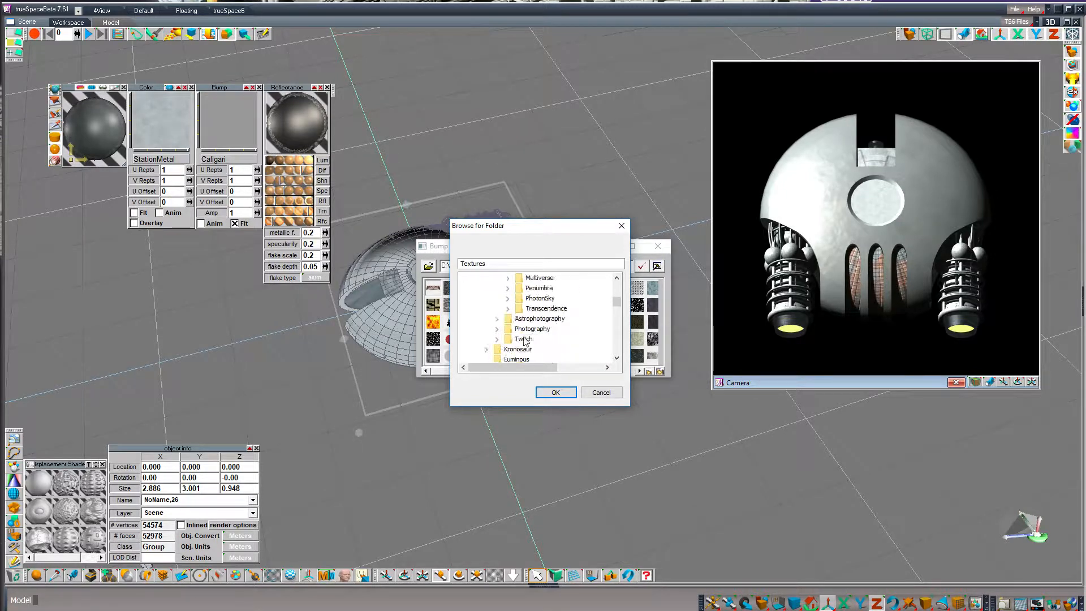
click(508, 320)
scroll(571, 357, down, 1)
click(547, 339)
click(555, 392)
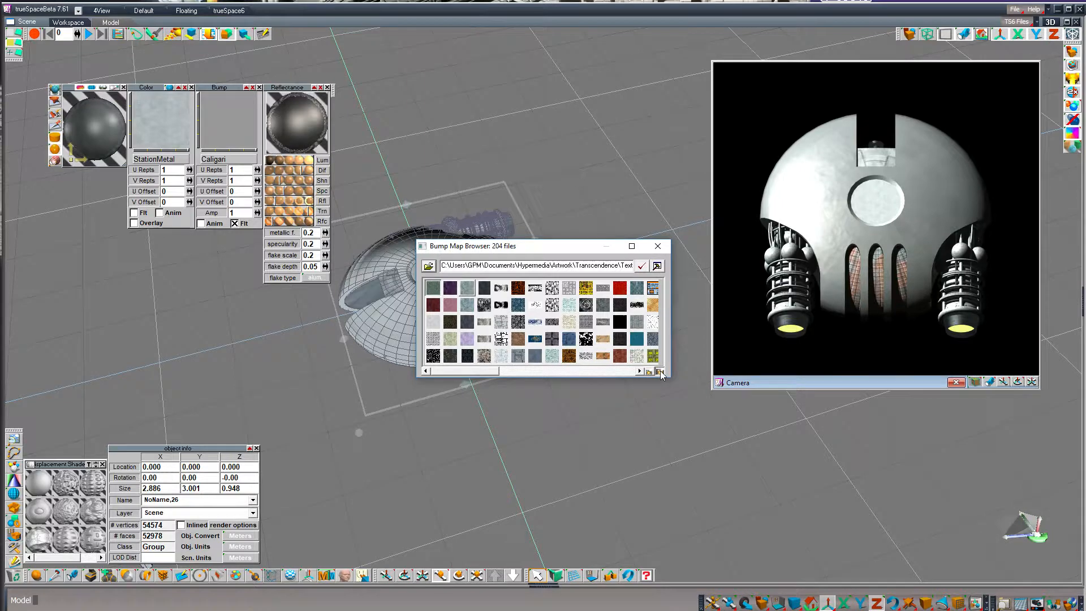
Enlarge the texture thumbnails and choose Boxed Planes 2 as the material's bump map
click(660, 371)
click(617, 371)
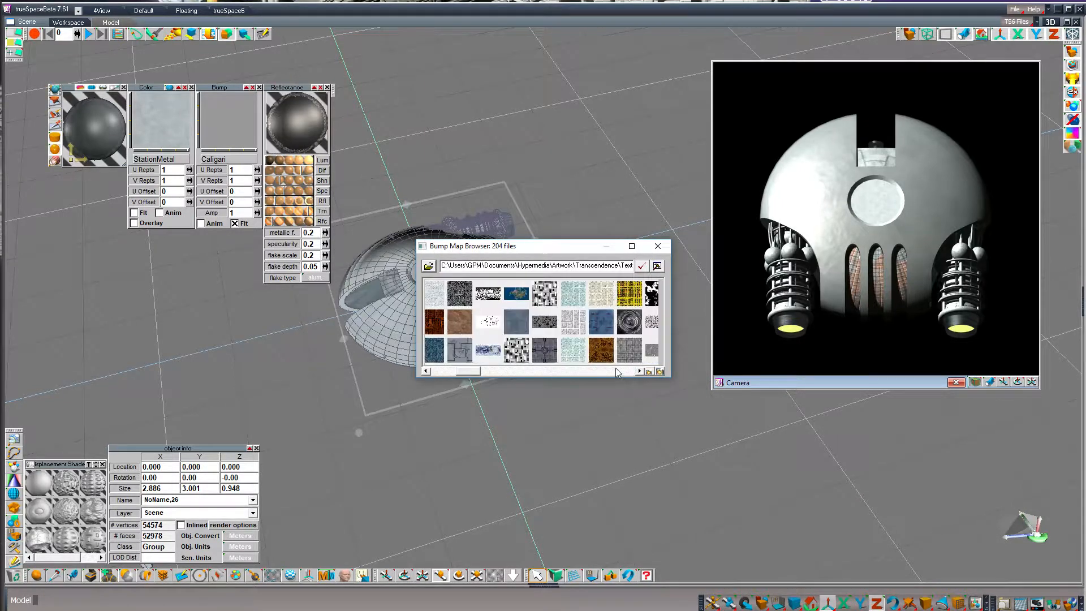
double_click(517, 349)
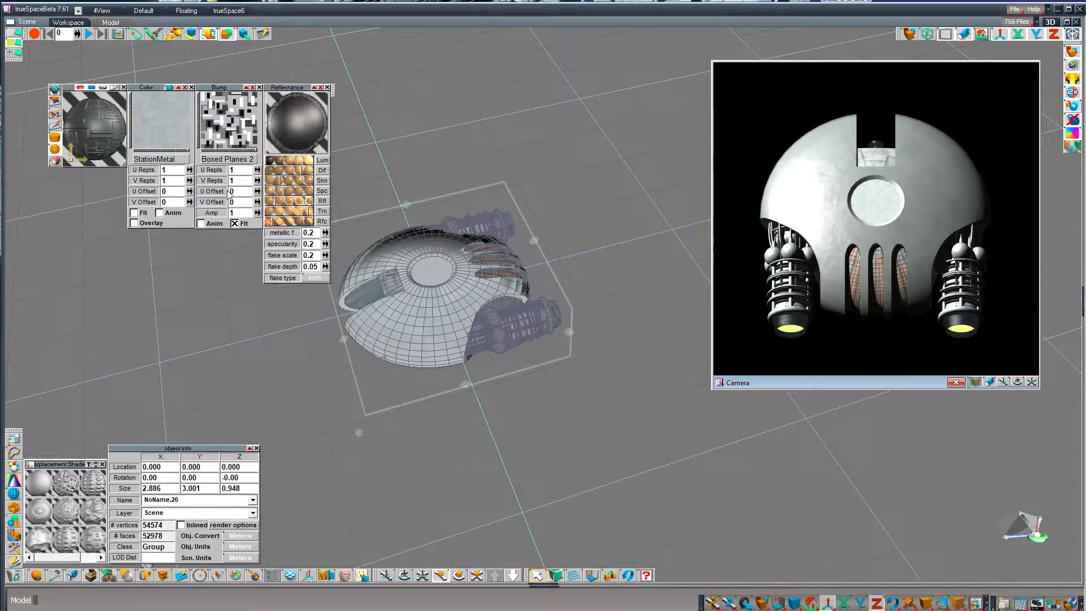
Set the bump amplitude to 0.5 and paint the material over the ship's hull in the camera view
double_click(237, 213)
text(0.5)
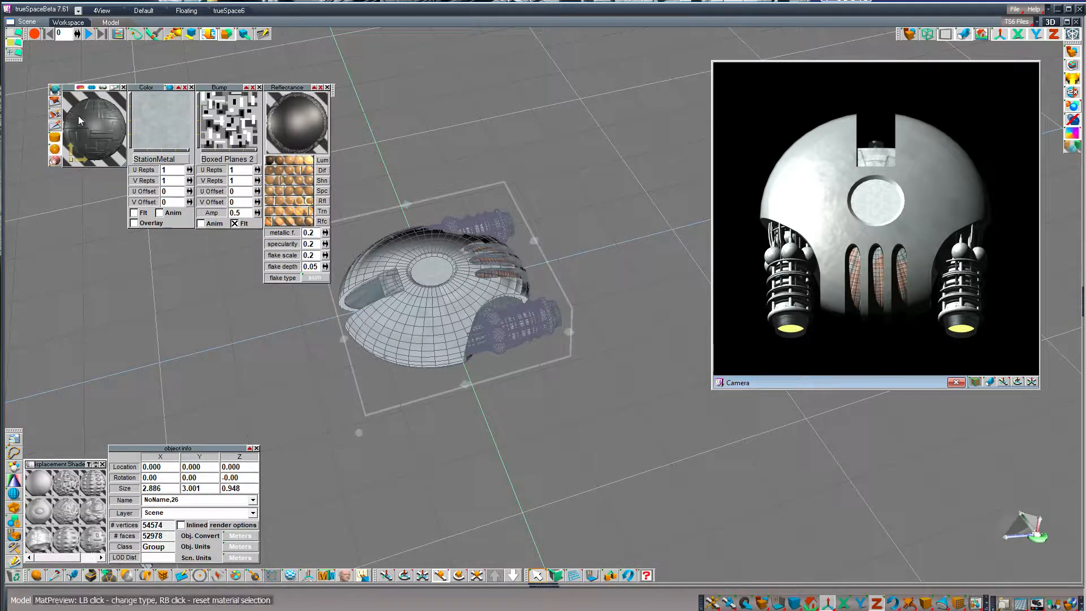
click(56, 115)
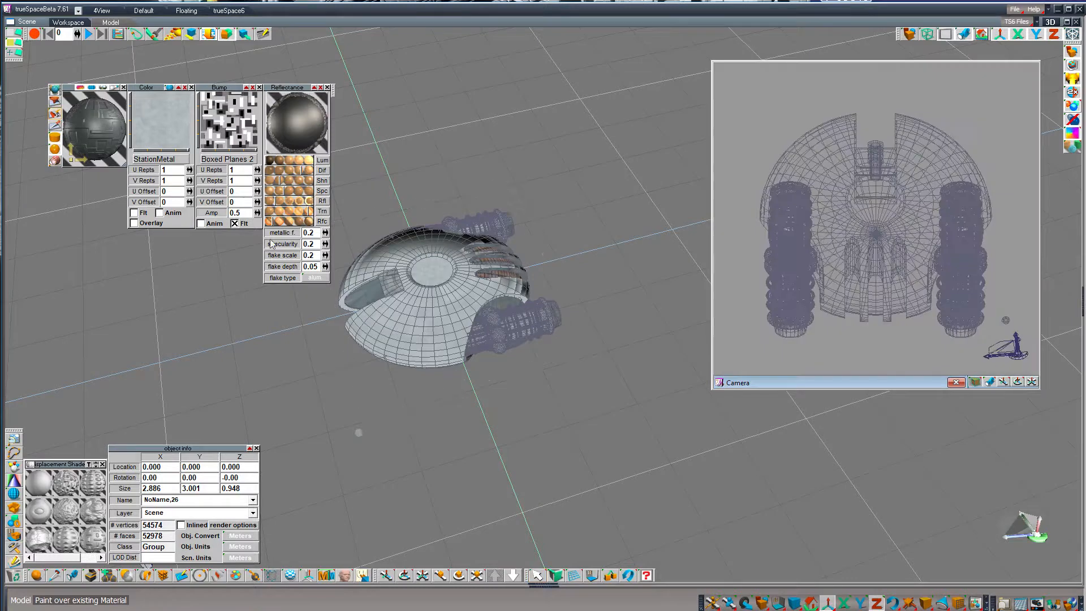
click(831, 142)
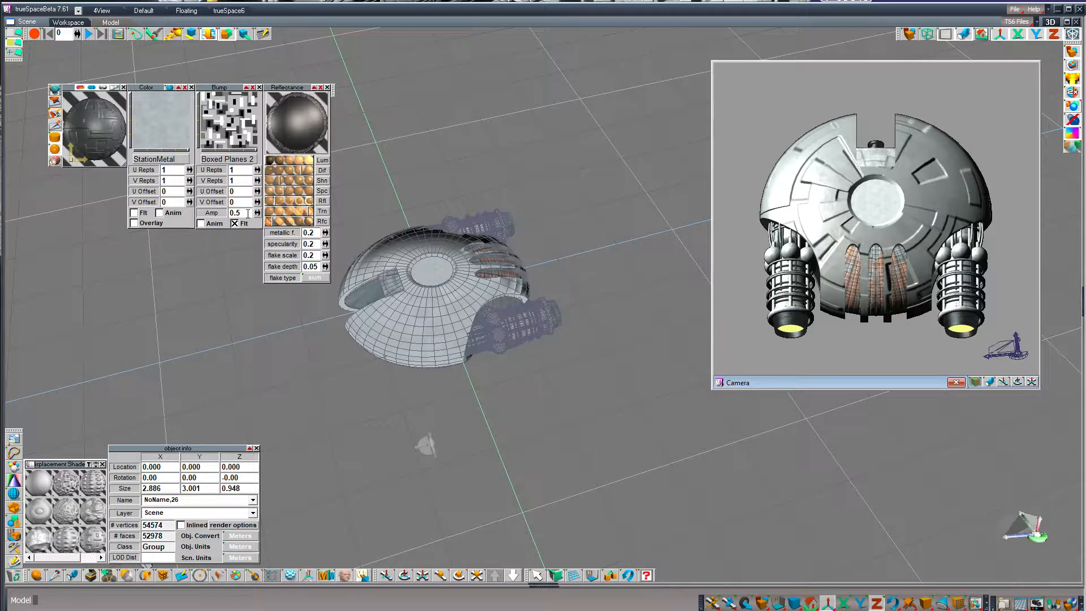
Set the bump map's U and V repeats to 3 and repaint the hull in the camera view
click(239, 169)
text(3)
key(Tab)
text(3)
key(Tab)
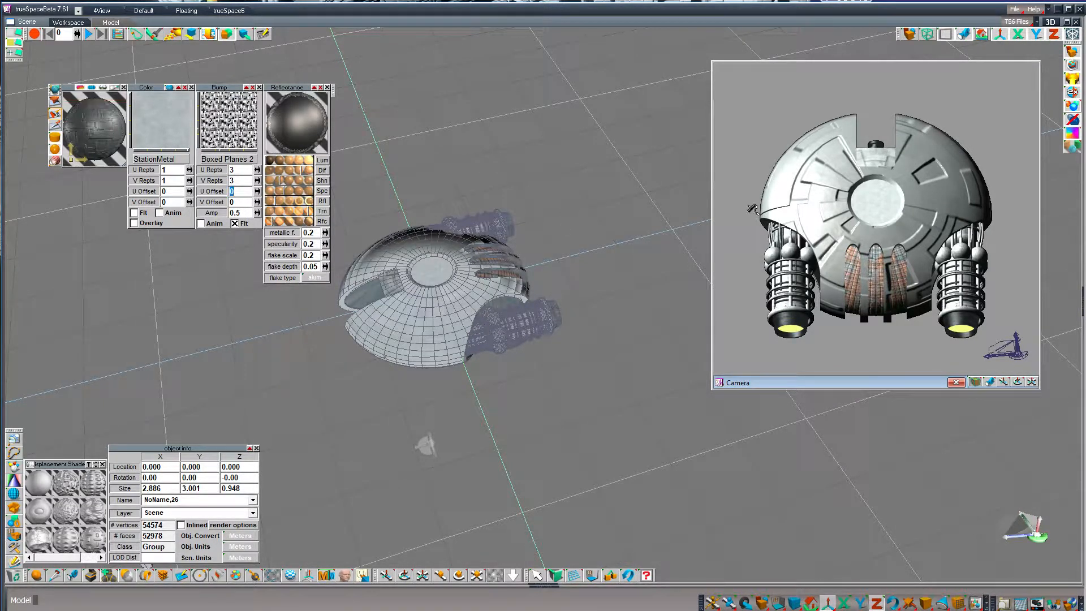
click(819, 199)
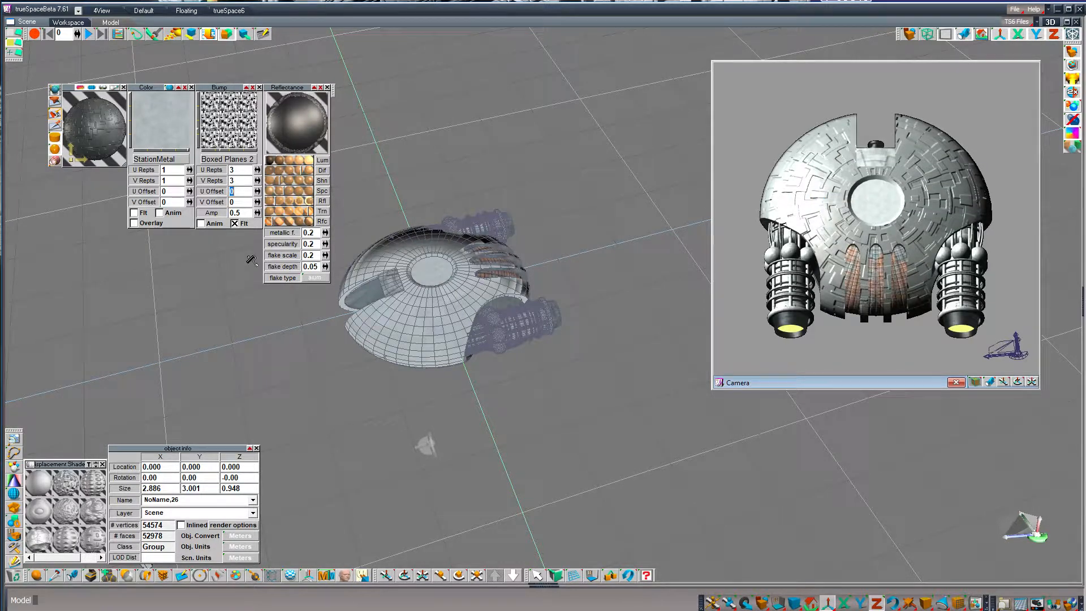
Reduce the bump amplitude to 0.1, set its U and V repeats to 2 and reapply the material to the hull
drag(236, 213, 353, 213)
text(1)
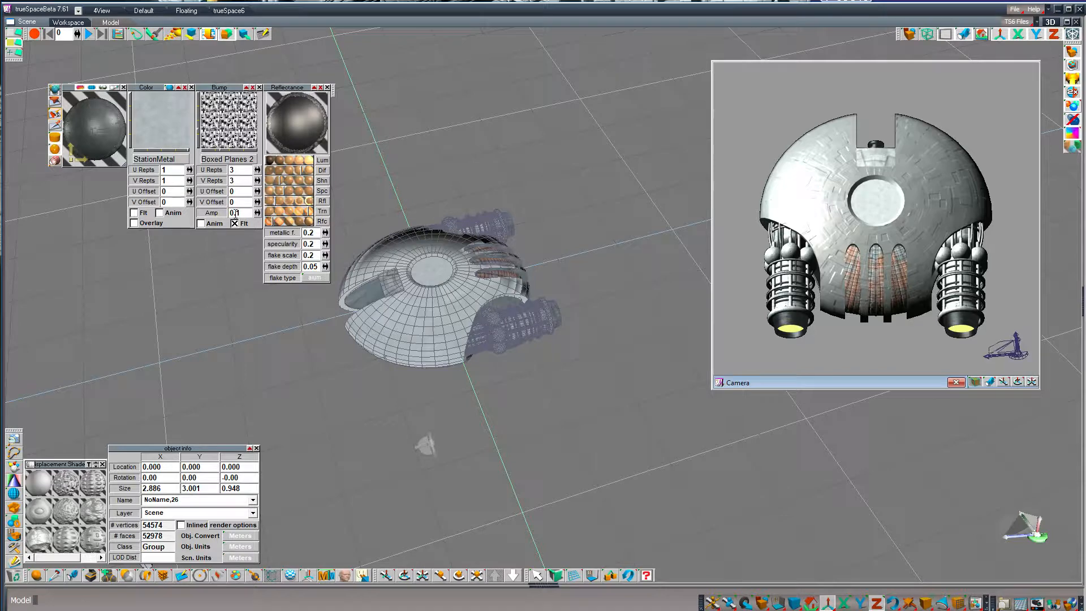
double_click(232, 170)
text(2)
key(Tab)
text(2)
key(Tab)
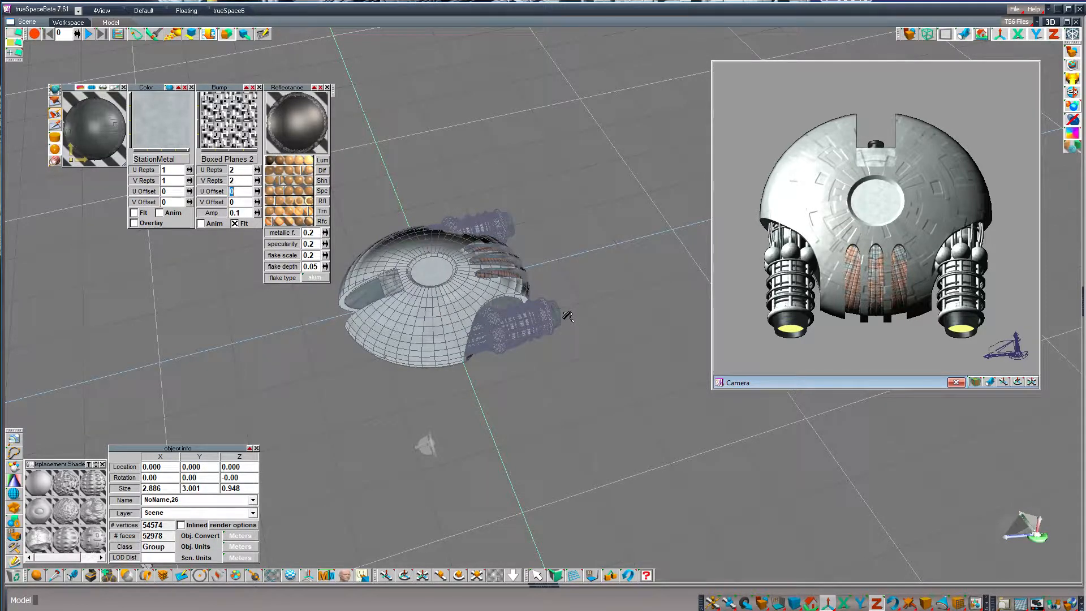
Save the scene and select the whole ship group with the object tool
key(ctrl+s)
click(537, 575)
click(395, 333)
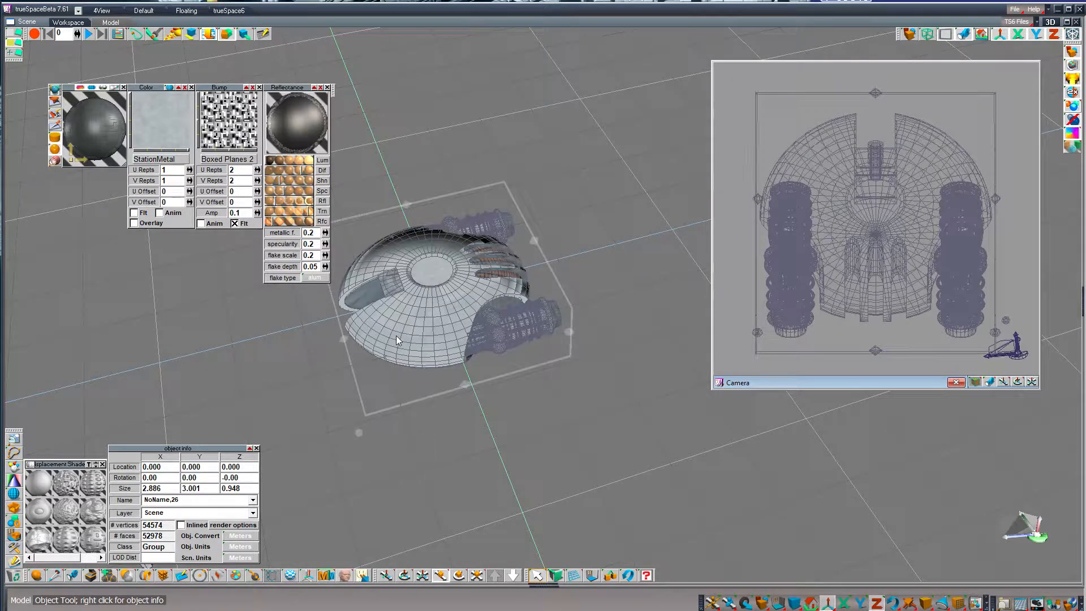
Examine where the ship group sits in the Scene Editor's object list, and close the editor
click(528, 496)
scroll(426, 307, up, 4)
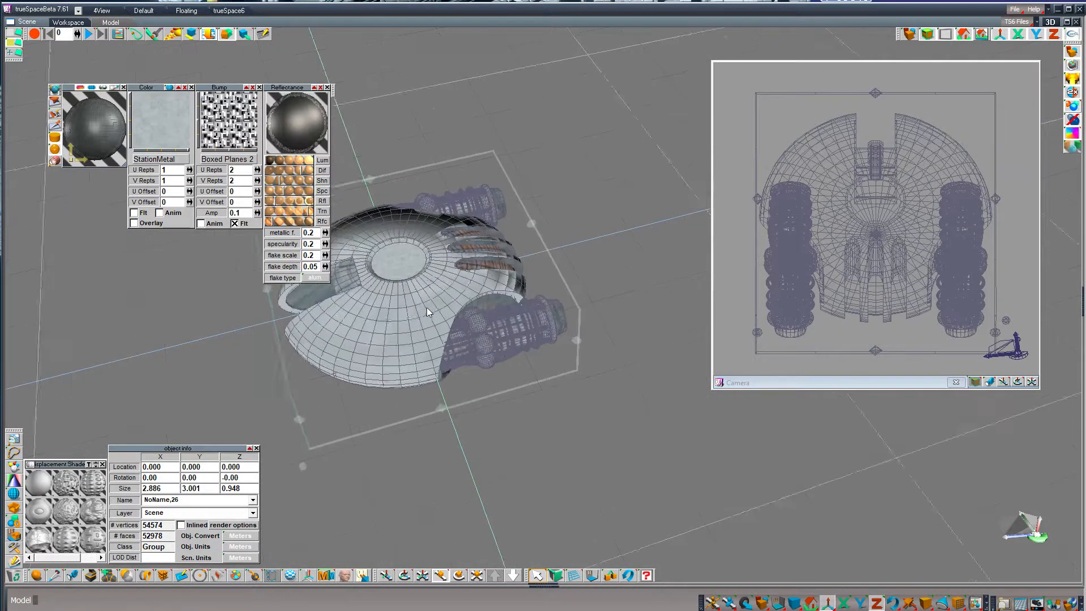
drag(404, 576, 434, 570)
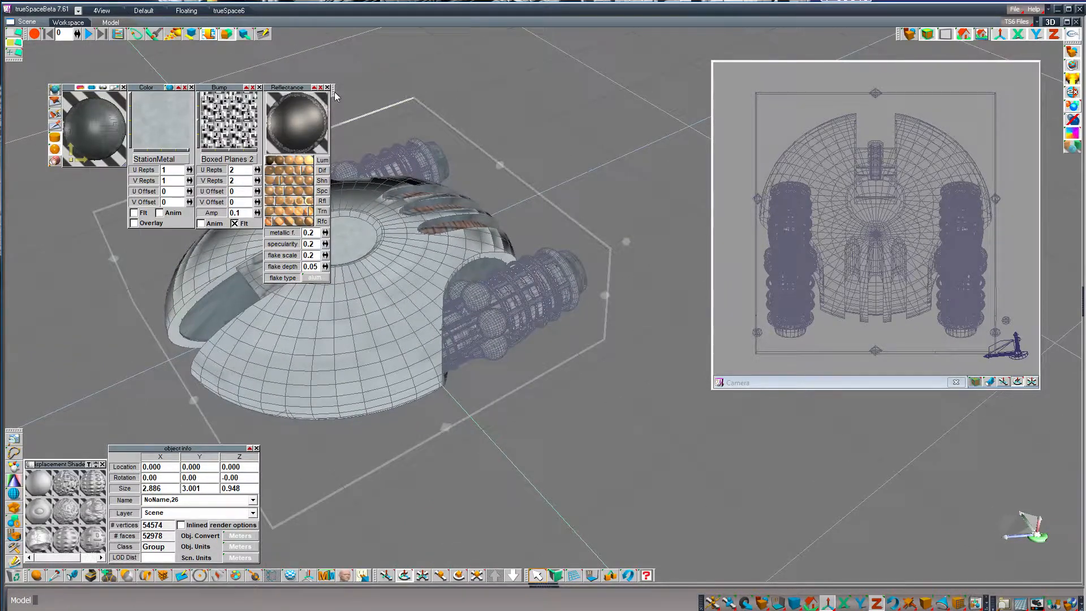
drag(403, 572, 701, 542)
drag(387, 576, 680, 469)
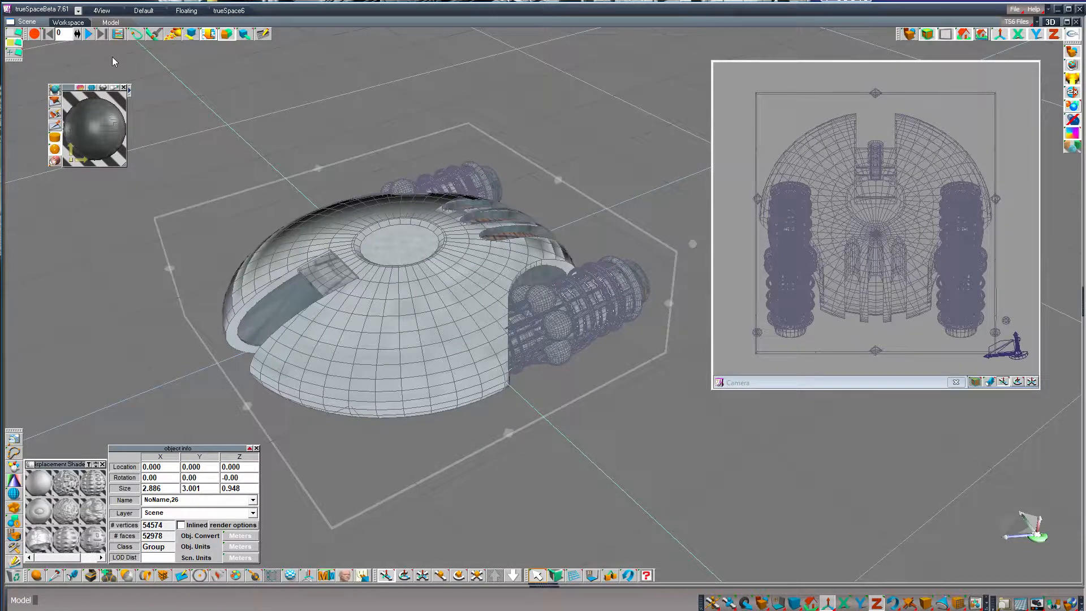
click(117, 34)
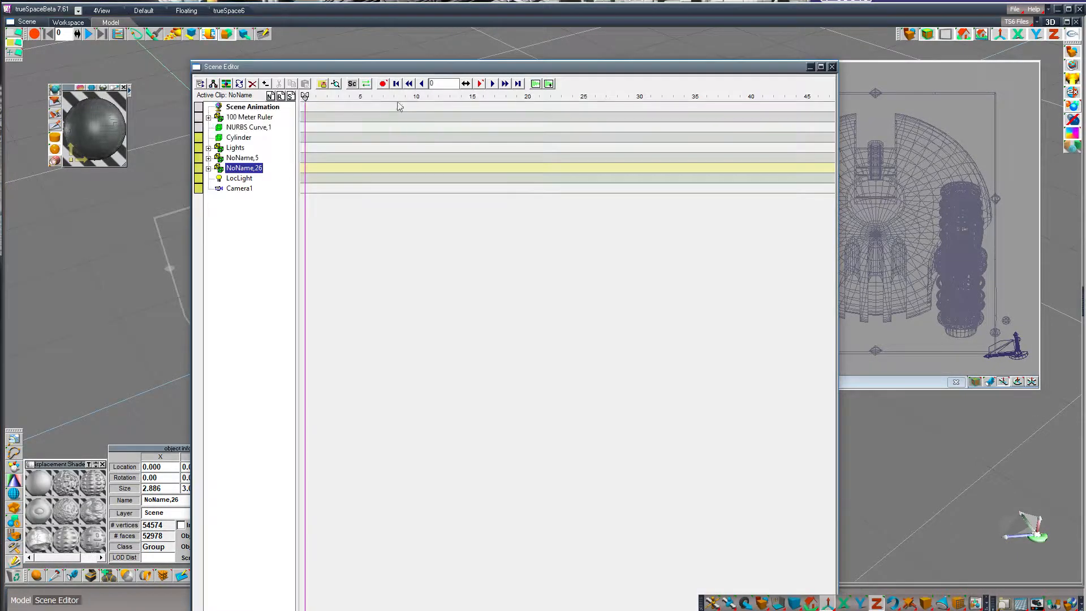
click(832, 67)
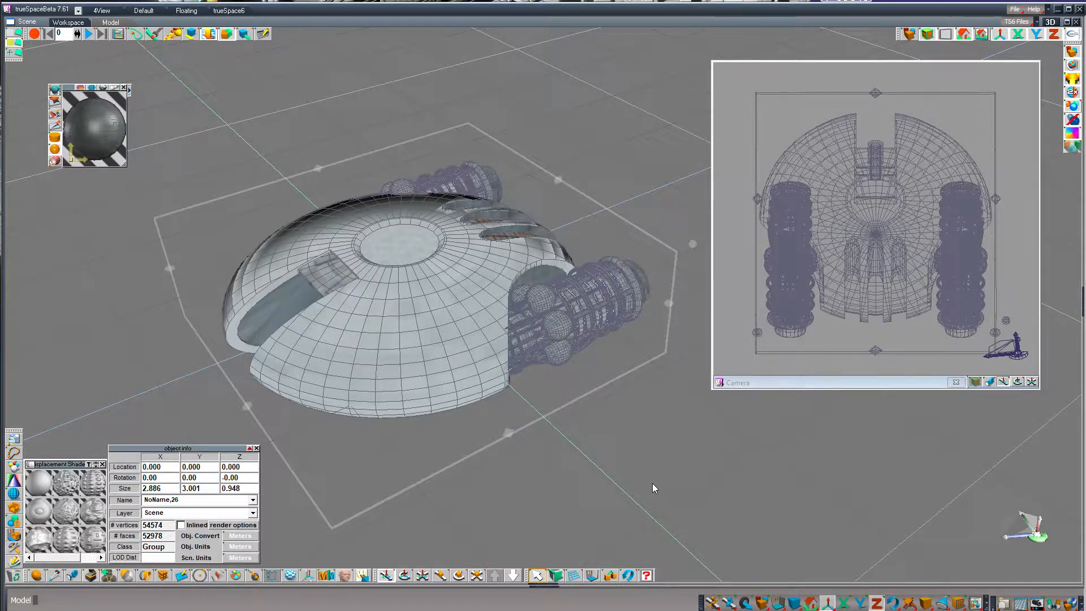
Go one level down inside the ship group and compare its main hull subgroup with the small front part beside it
key(Down)
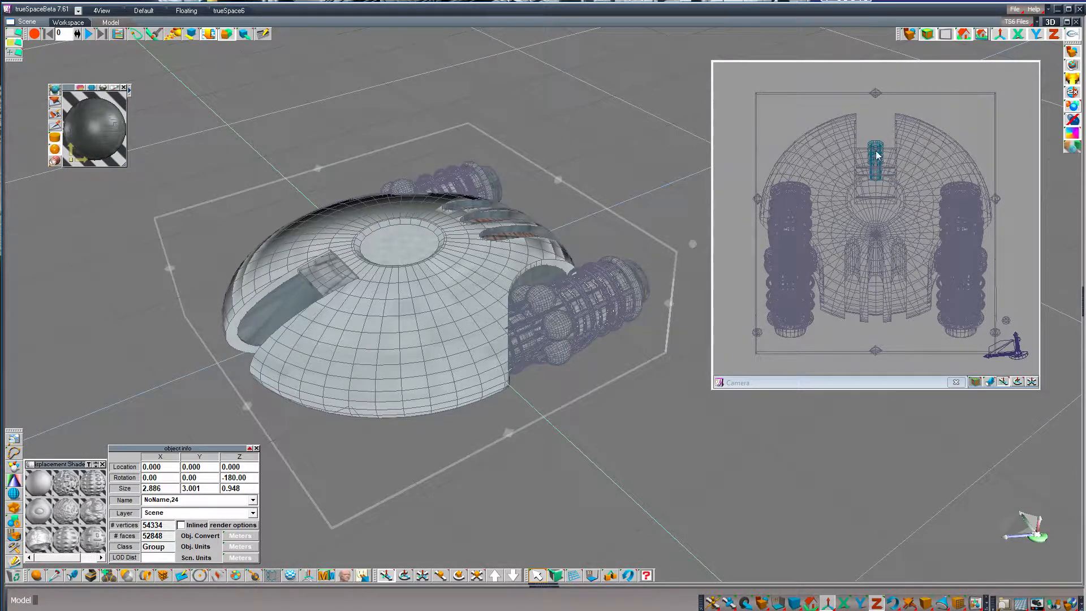
click(958, 179)
key(Right)
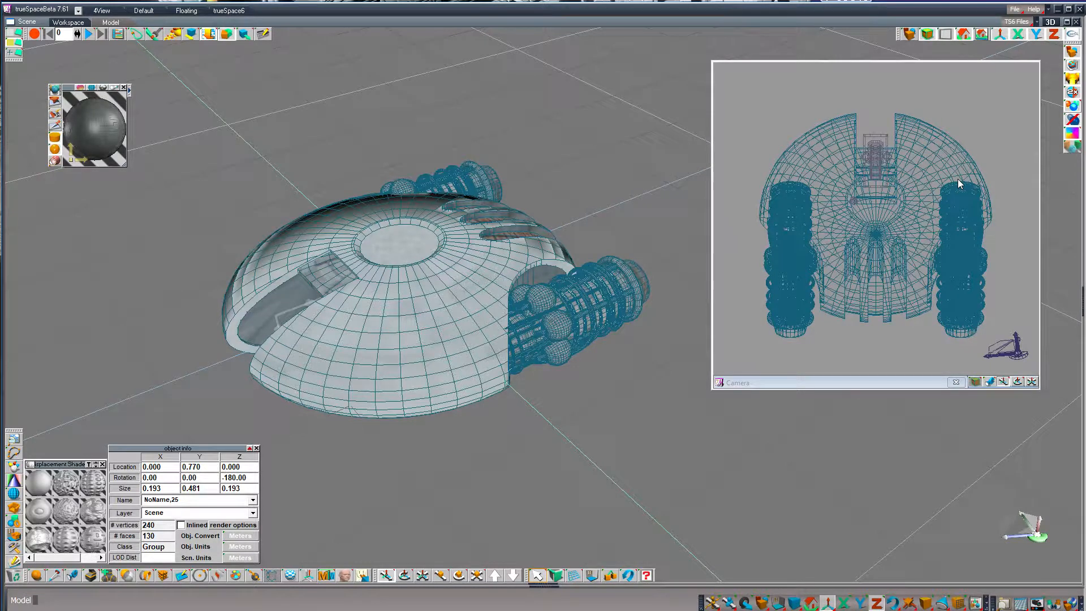
key(Left)
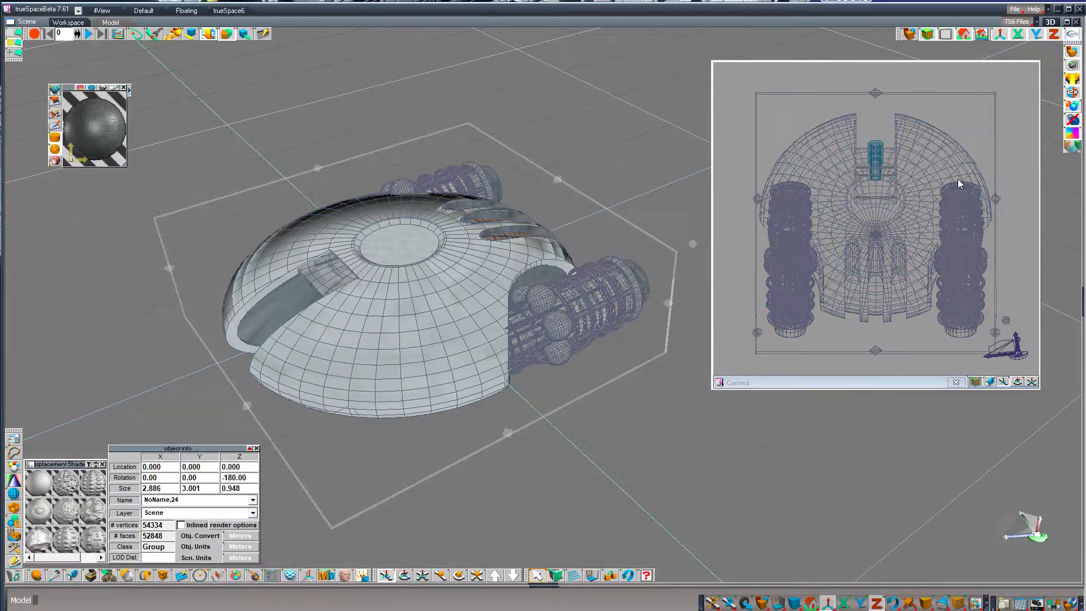
key(Right)
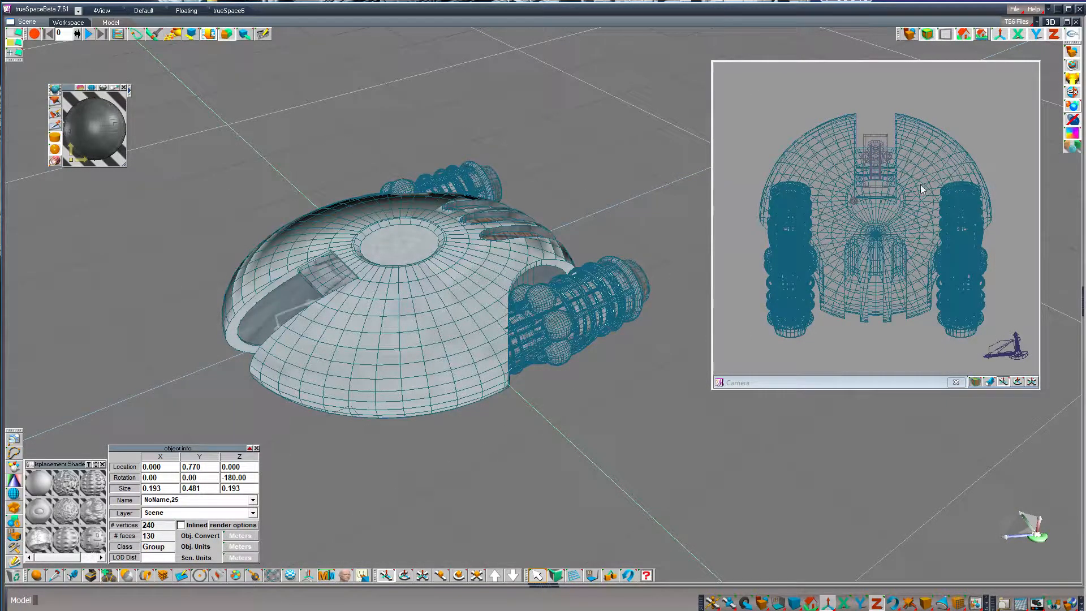
click(404, 576)
drag(539, 527, 626, 512)
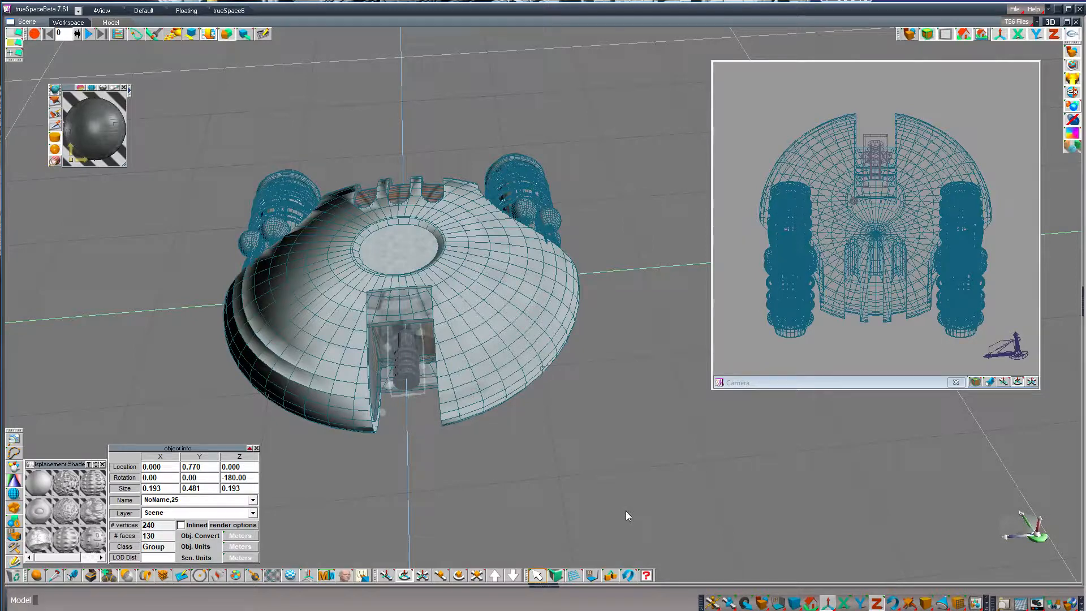
Go back up to the whole ship group and descend its hierarchy to the NoName,23 subgroup
key(Up)
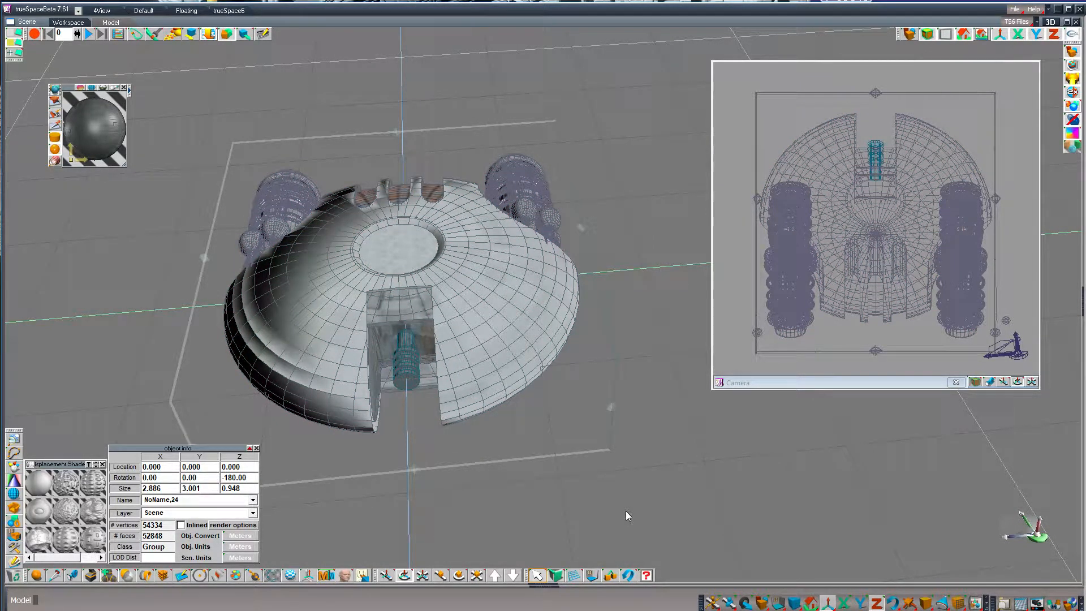
key(Down)
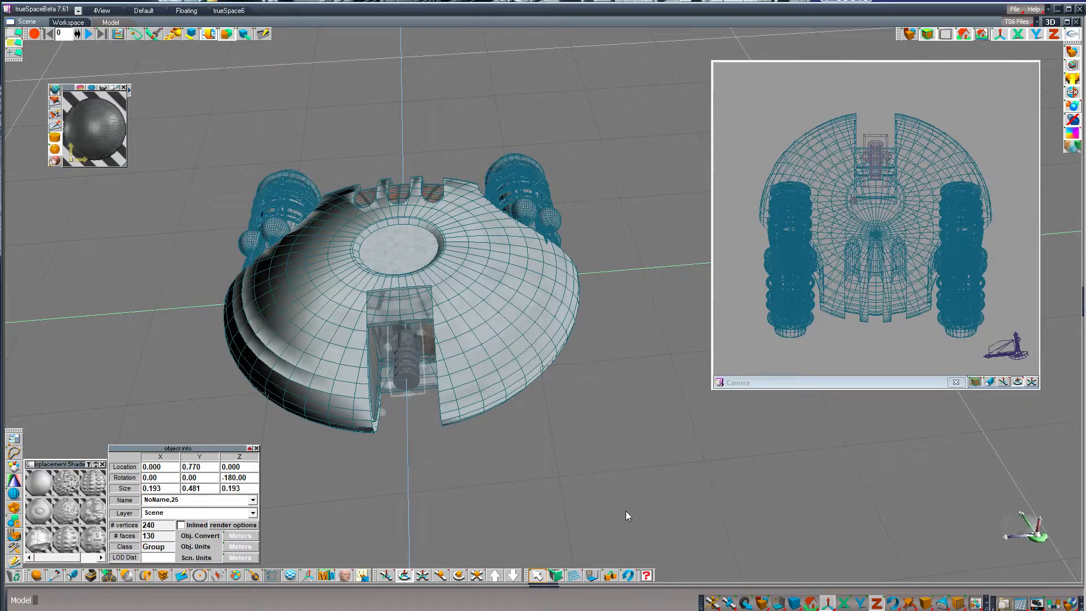
key(Right)
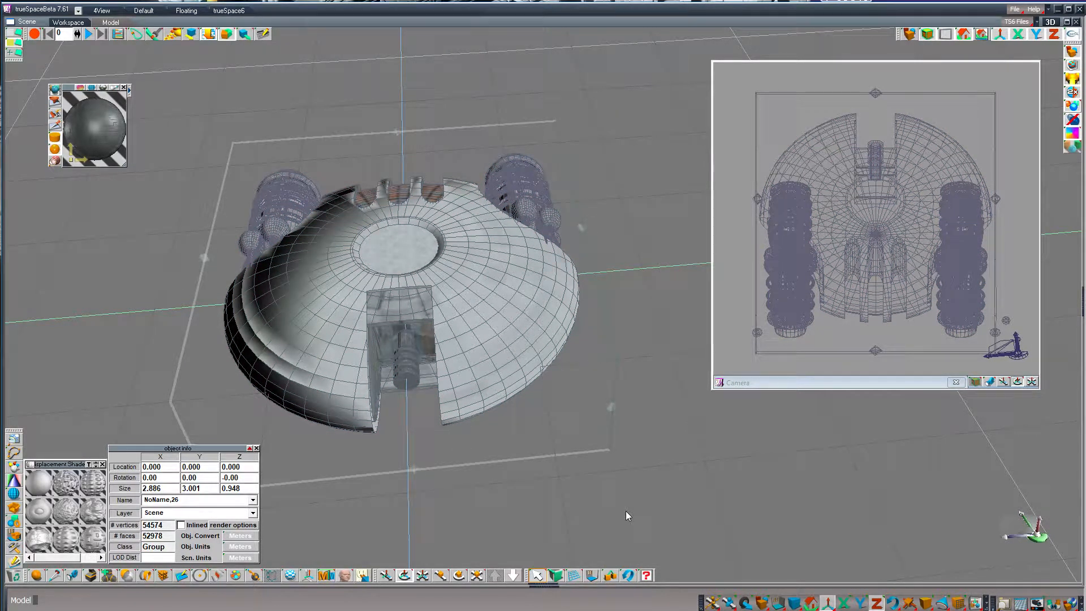
key(Down)
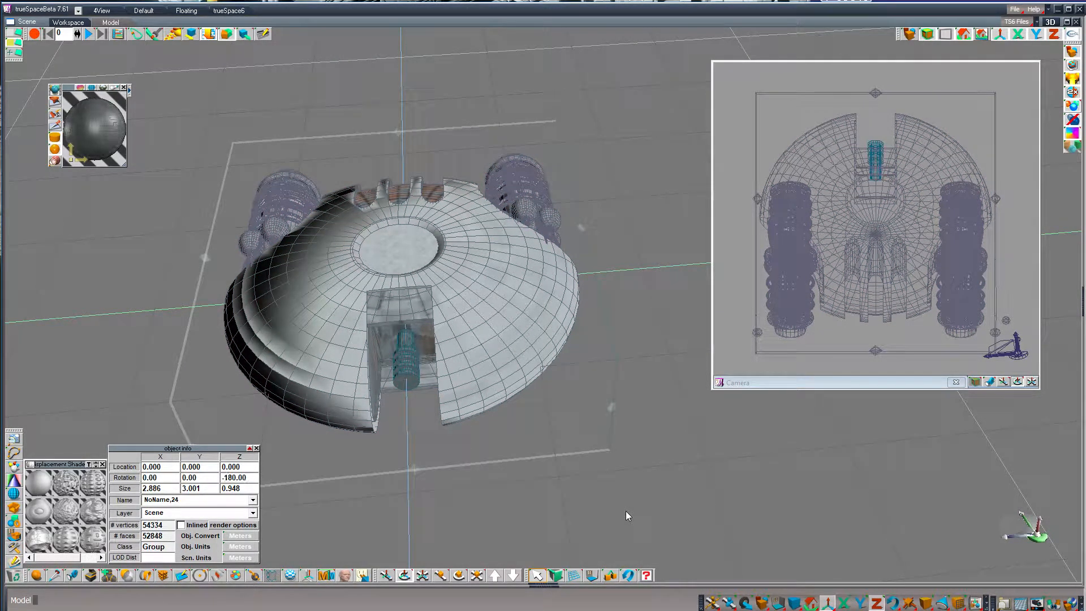
key(Down)
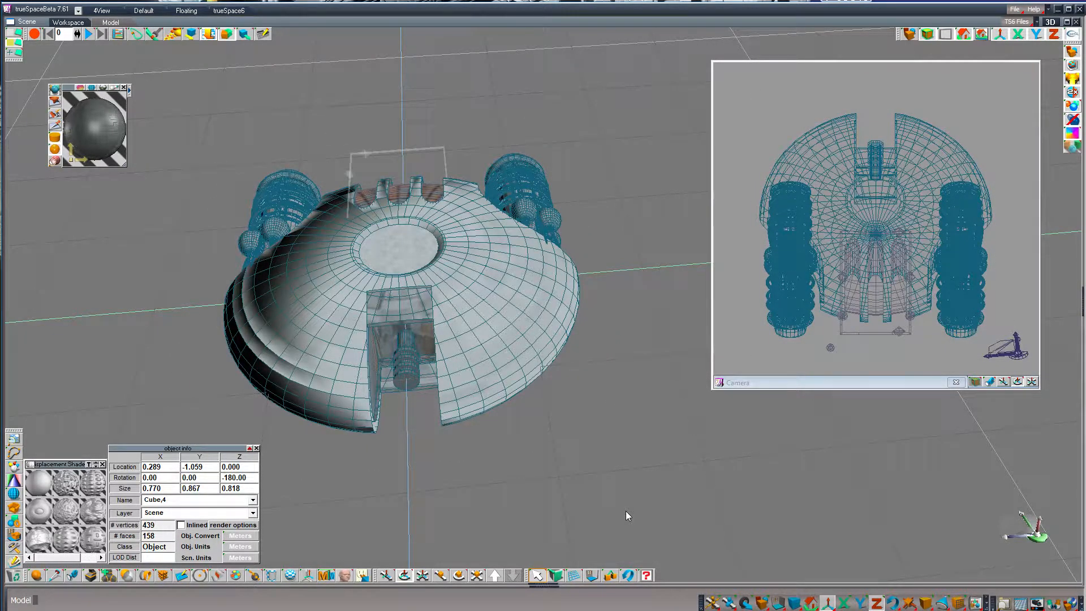
key(Up)
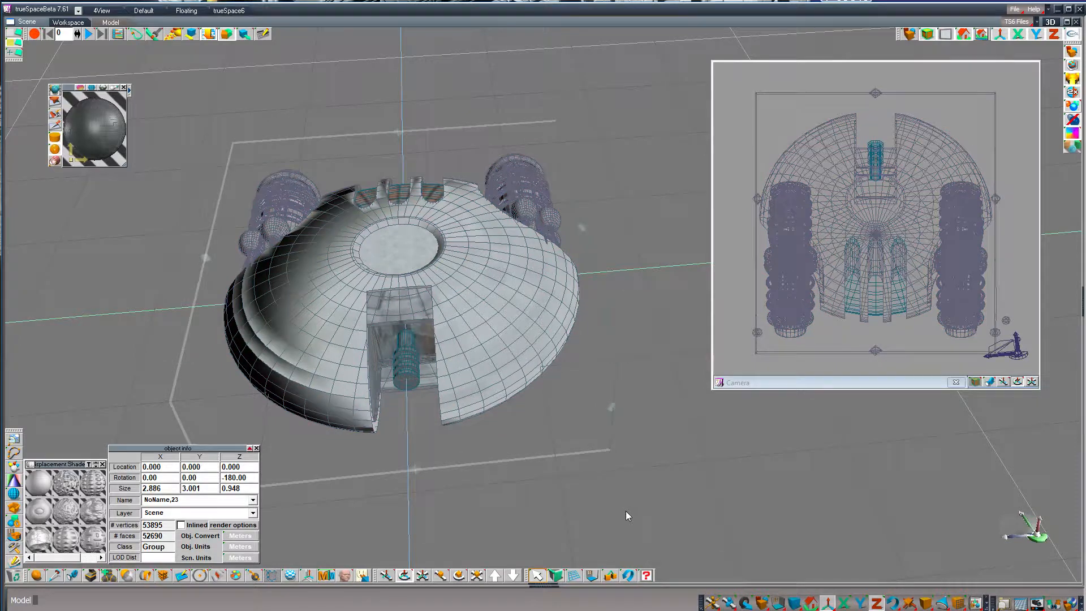
Examine the subgroups inside NoName,23, including the two side engine groups, and return to the whole ship group
key(Left)
key(Right)
key(Down)
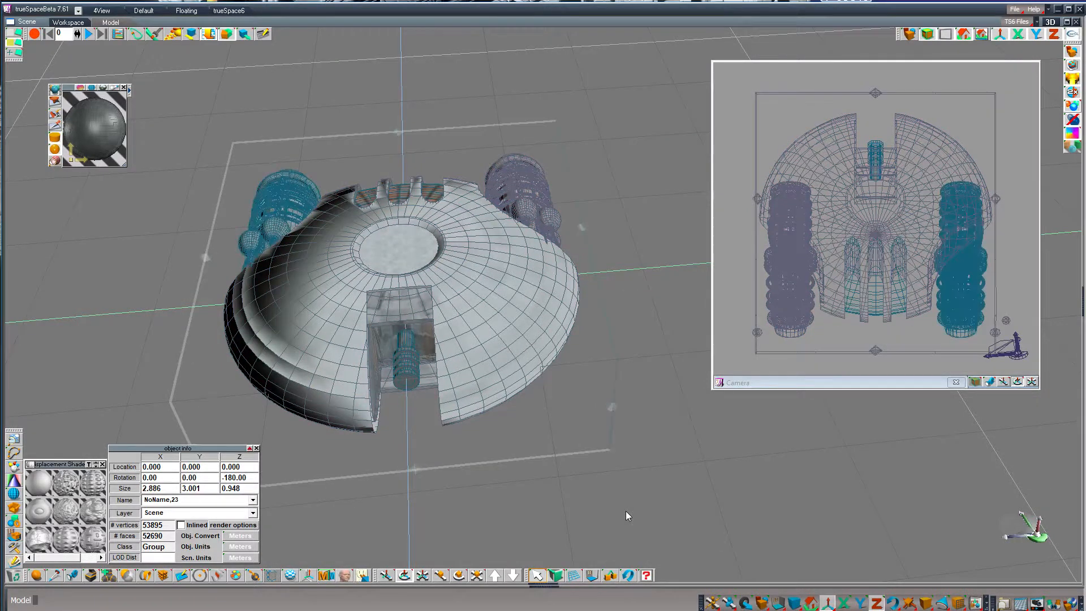
key(Right)
key(Left)
key(Right)
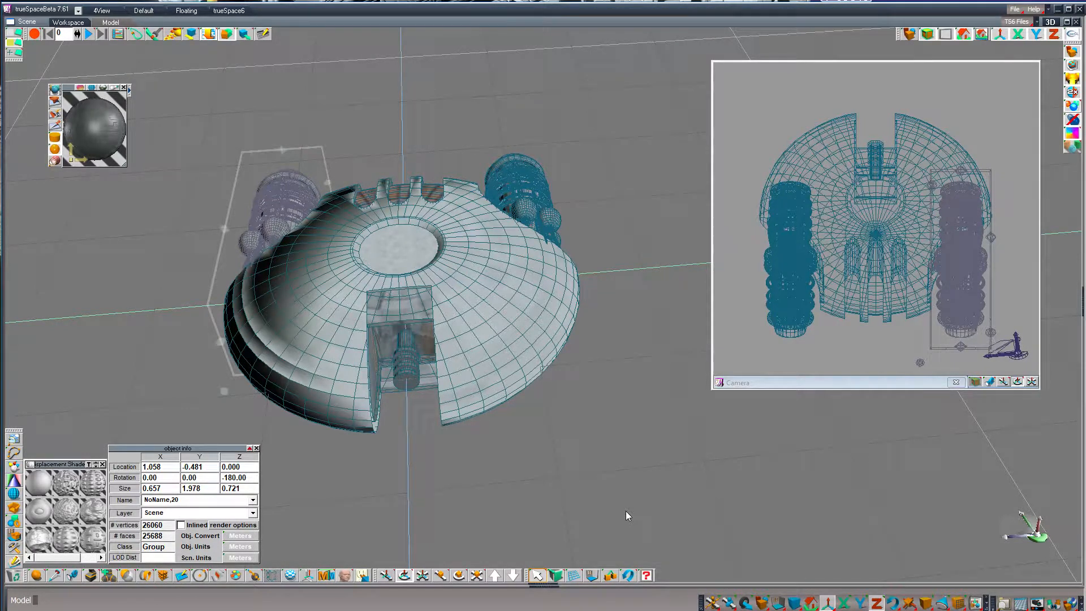
key(Up)
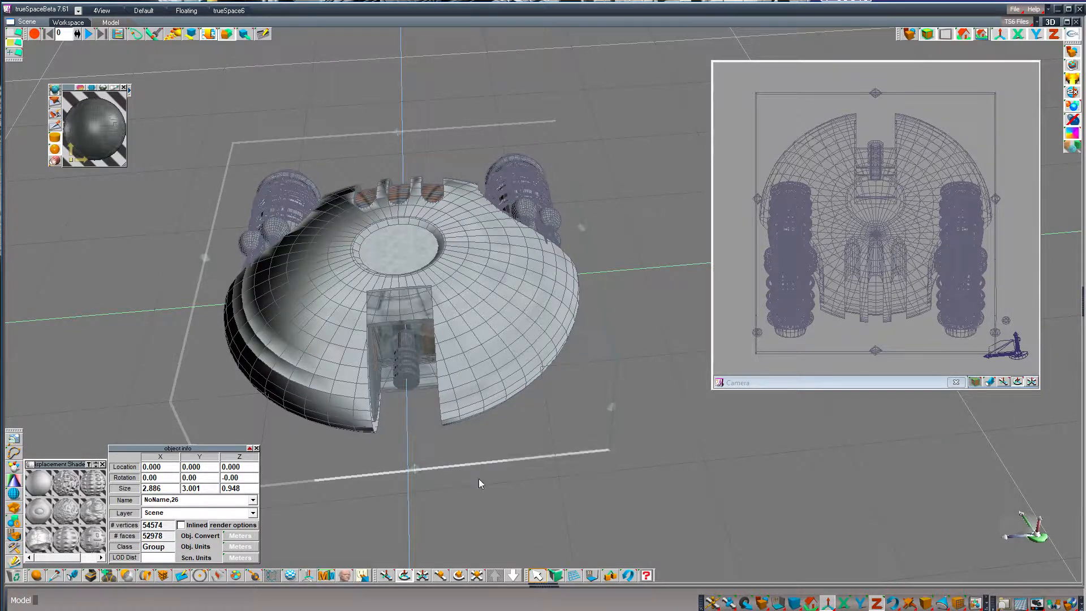
Shift the Camera window slightly and load the saved gun turret object into the scene
drag(783, 378, 791, 366)
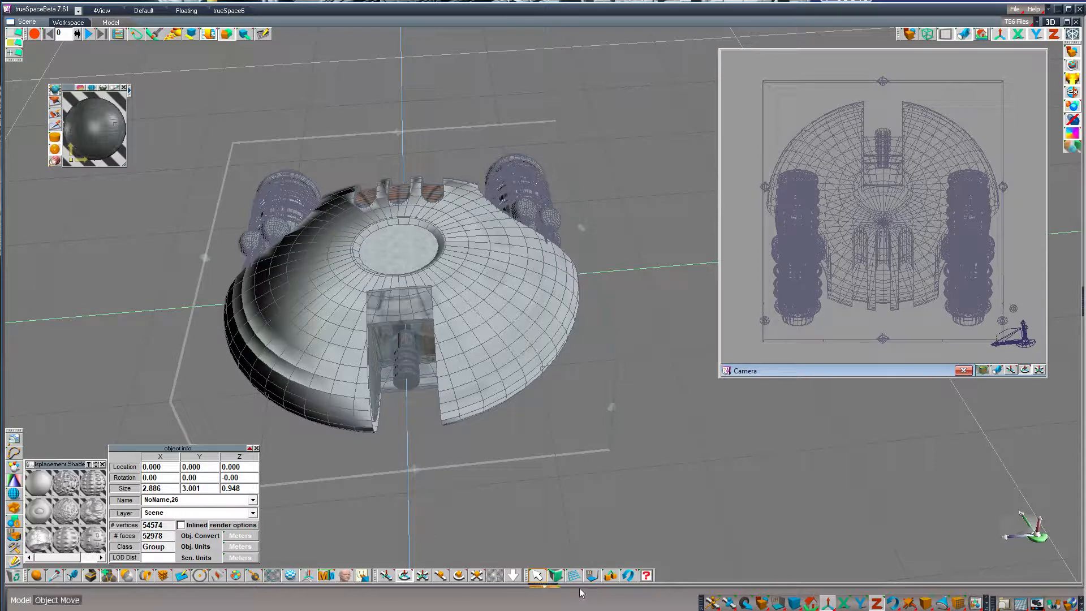
drag(610, 575, 639, 477)
click(1018, 22)
click(1030, 63)
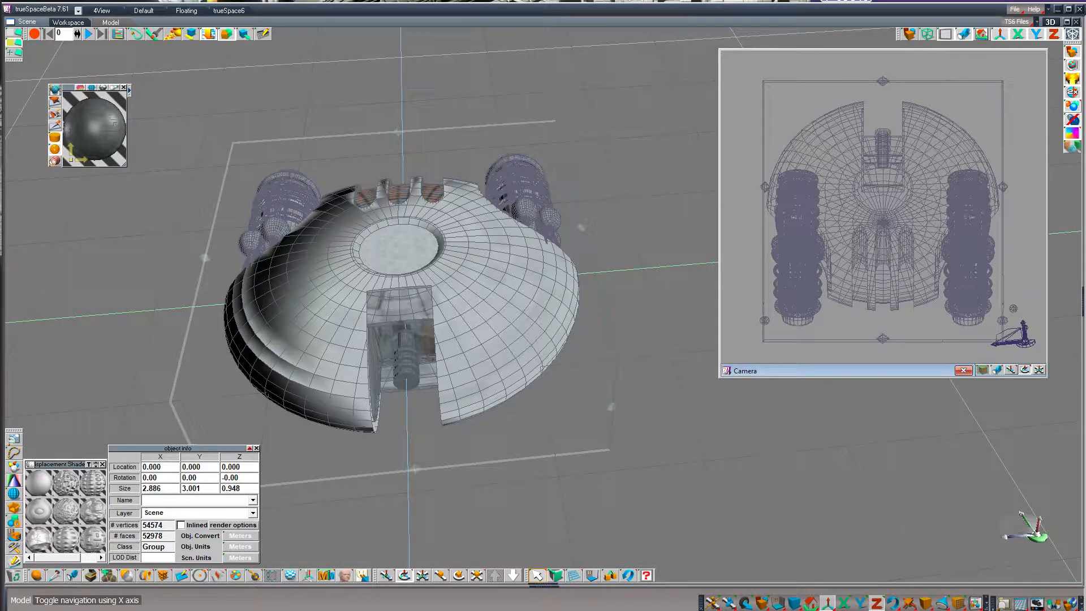
Move the gun turret over the round plate on top of the hull and lower it to a height of about 0.5
drag(631, 168, 501, 229)
key(z)
mouse_move(673, 124)
mouse_down()
mouse_move(710, 174)
mouse_move(662, 134)
mouse_up()
right_drag(662, 134, 663, 163)
drag(662, 163, 657, 116)
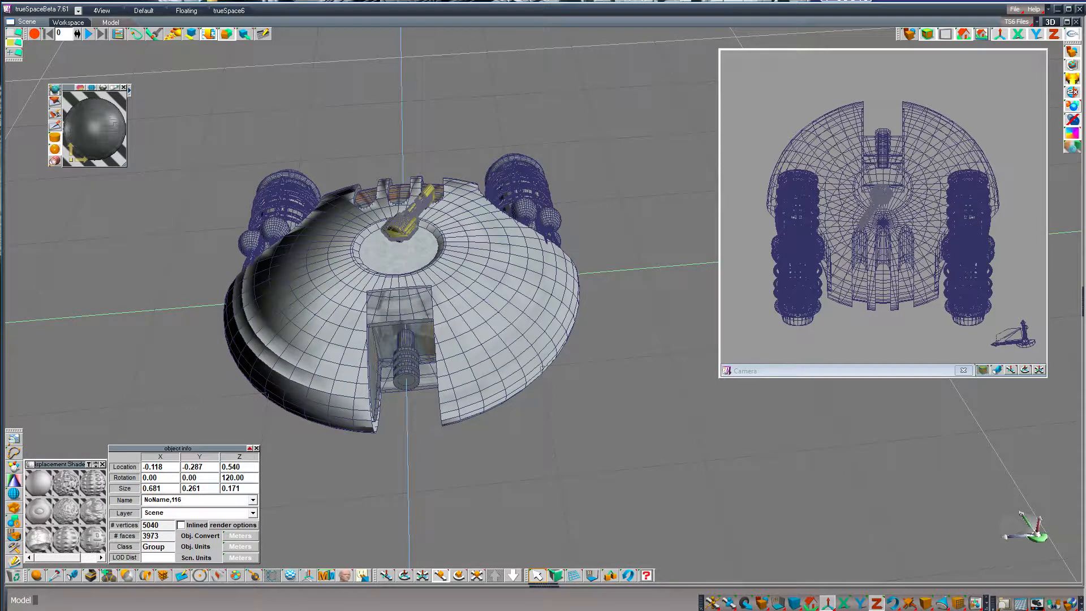
right_drag(668, 159, 668, 164)
drag(668, 158, 666, 169)
Rotate the gun turret to about -97 degrees around Z and centre it on the hull's round top plate
click(459, 576)
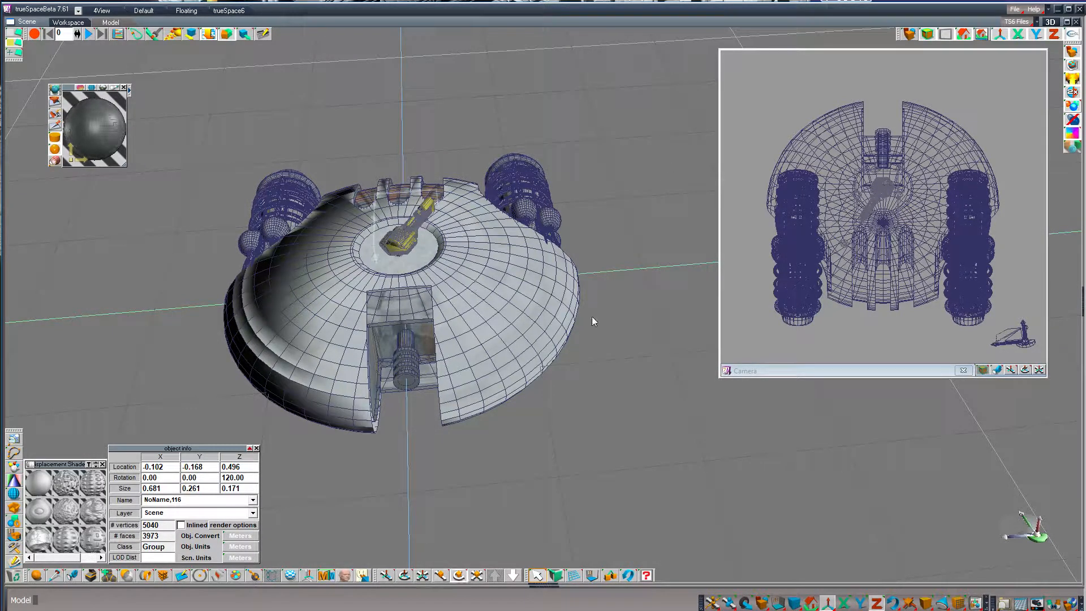
right_drag(620, 348, 650, 226)
key(z)
mouse_move(650, 221)
mouse_down()
mouse_move(631, 242)
mouse_move(645, 237)
mouse_up()
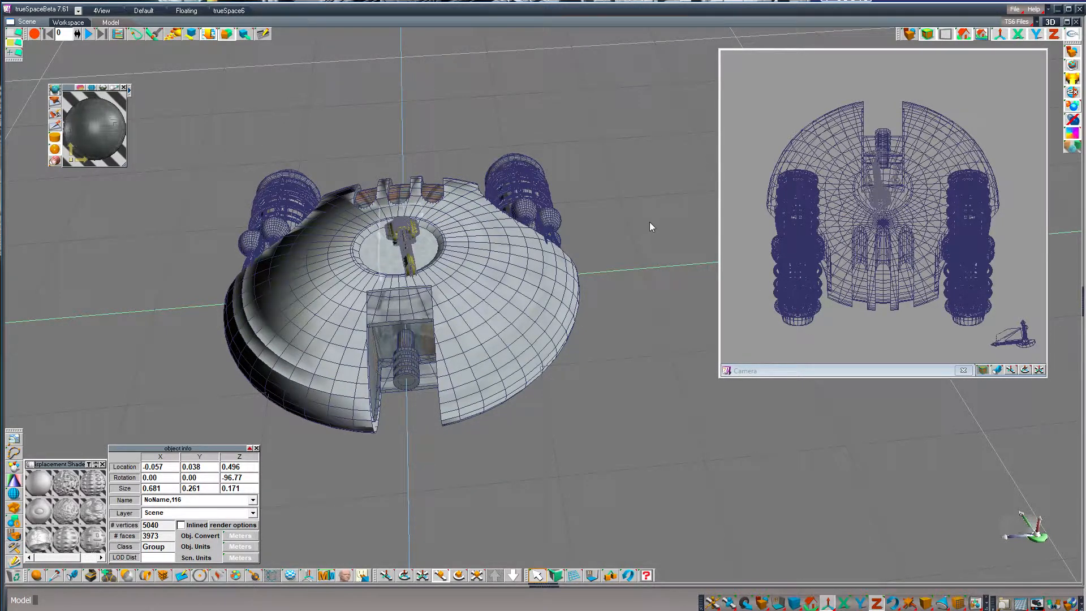
Select the ship group and glue the gun turret to it as one combined group
click(527, 297)
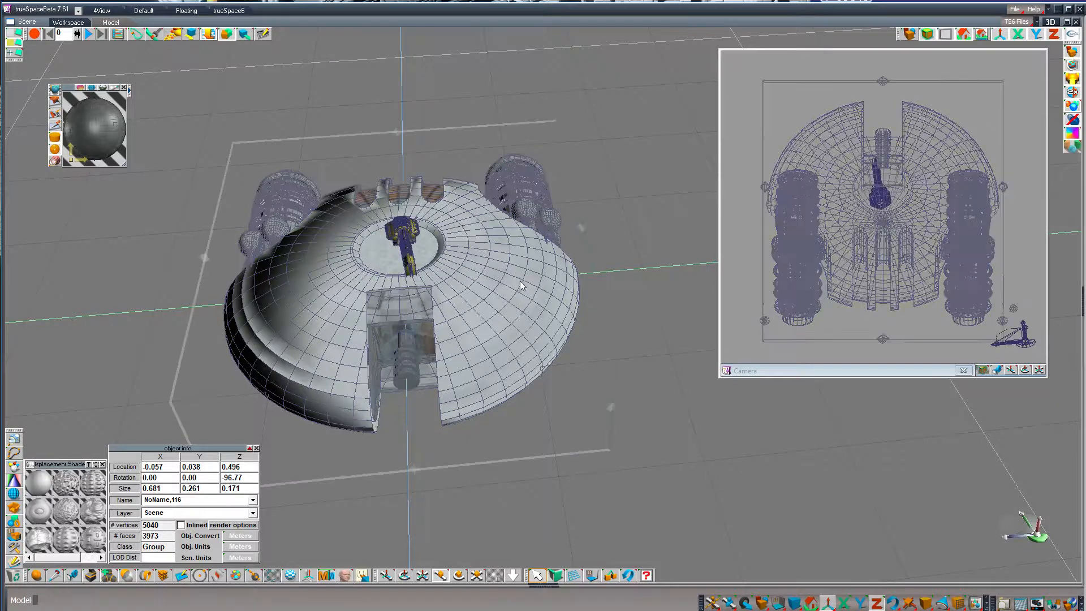
click(610, 576)
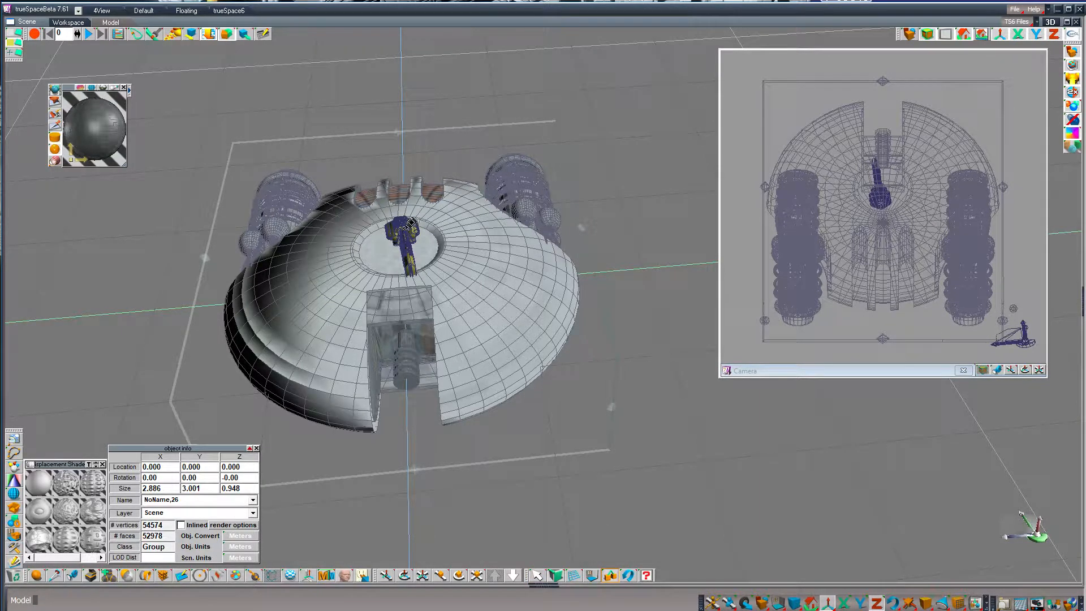
click(497, 255)
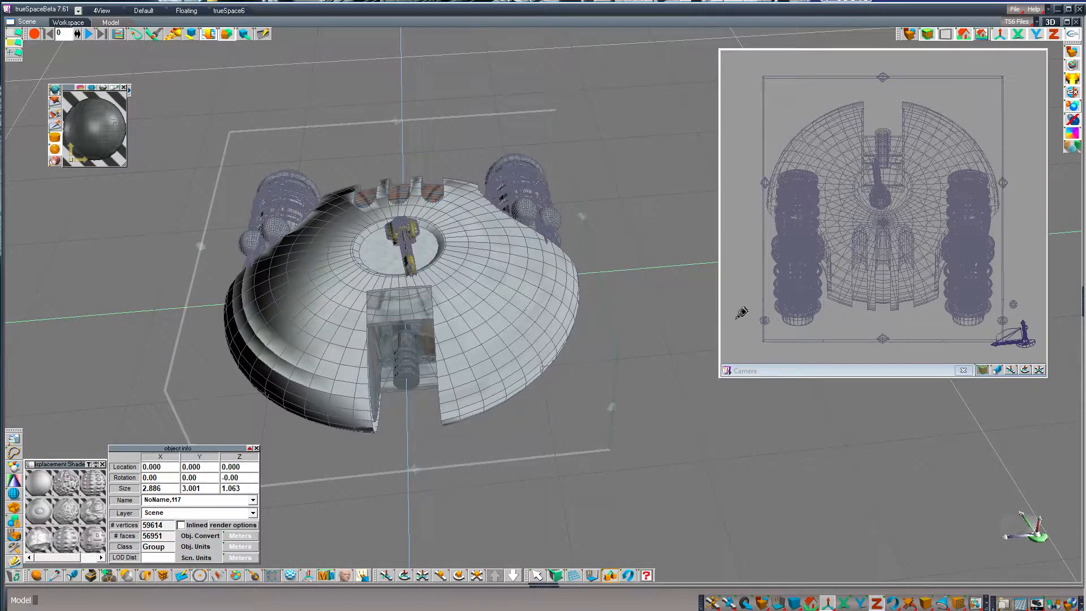
click(753, 373)
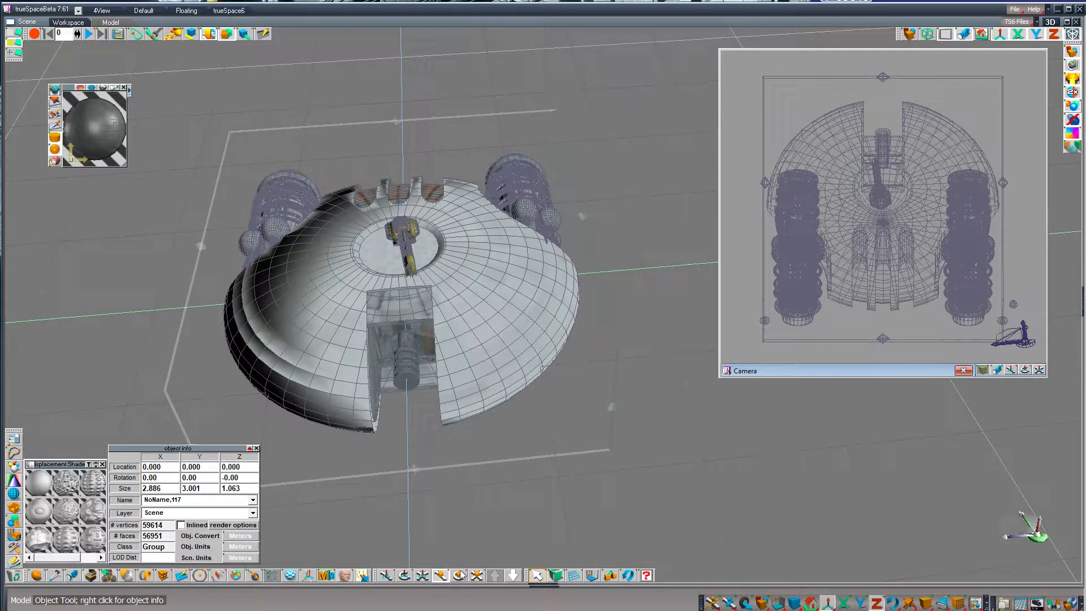
Rotate the combined ship group by about -6 degrees around Z as a test, and reset its Z rotation to 0
drag(783, 506, 650, 503)
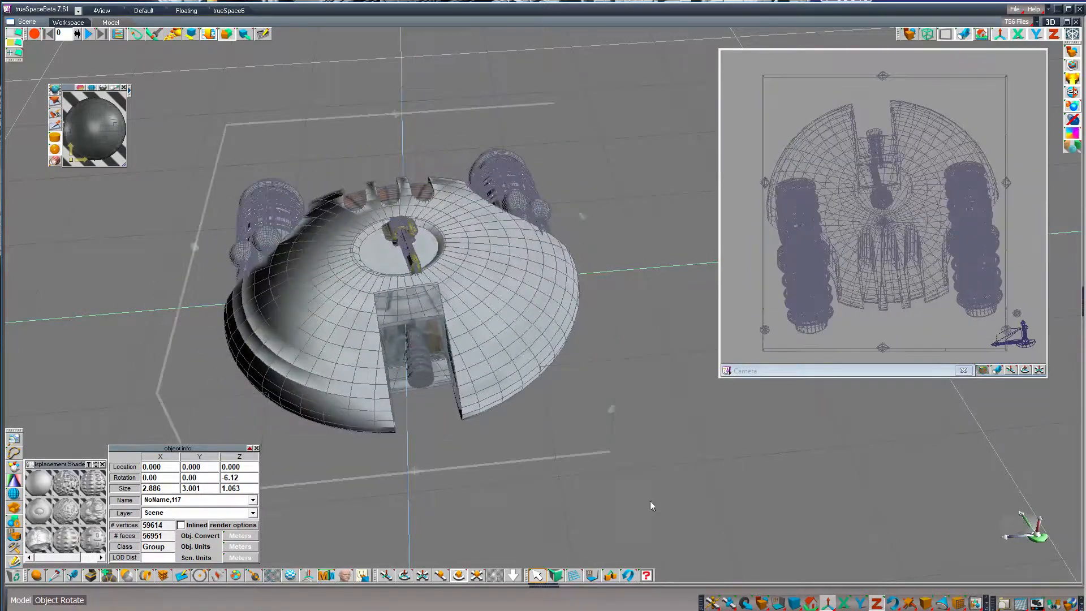
double_click(245, 478)
text(0)
key(Return)
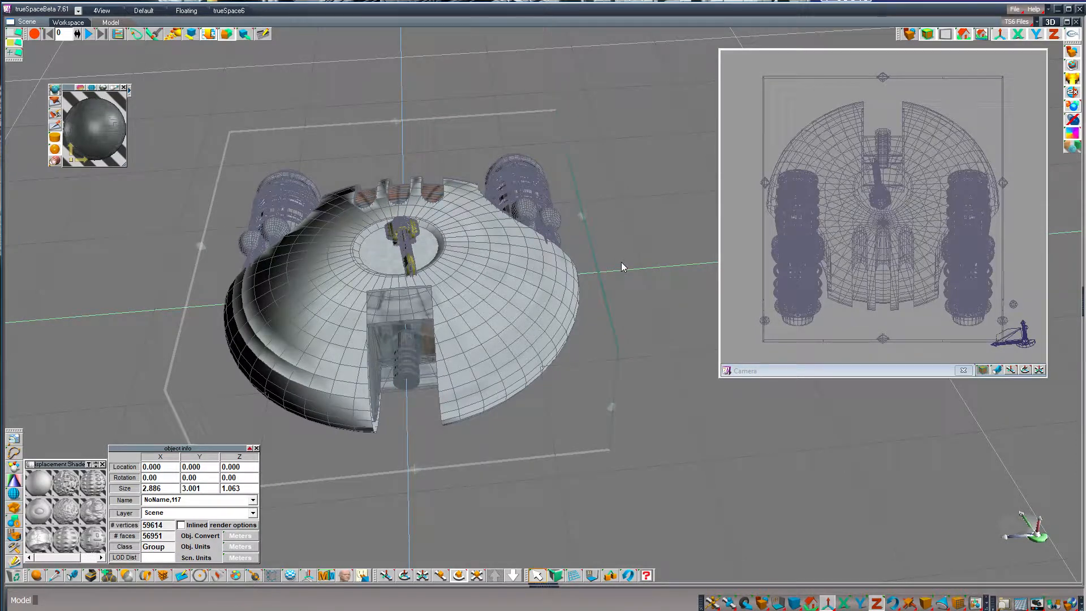
Go one level down in the combined group to the gun turret and back up to the top group
key(Down)
key(Right)
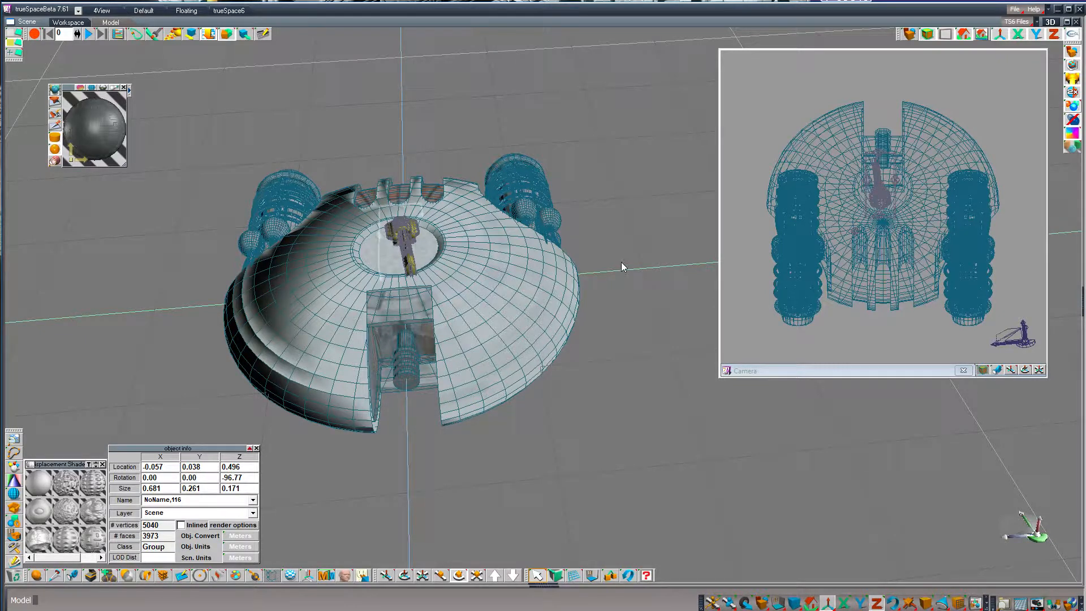
key(Up)
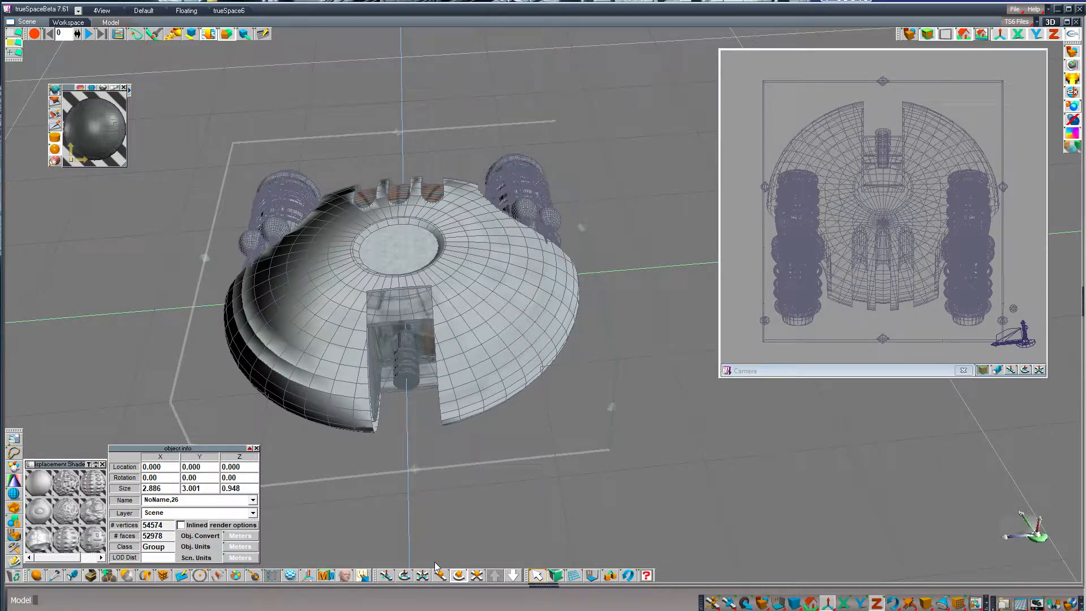
Push the Camera window out of the way and pan the view of the ship sideways, in depth and vertically
drag(788, 369, 791, 38)
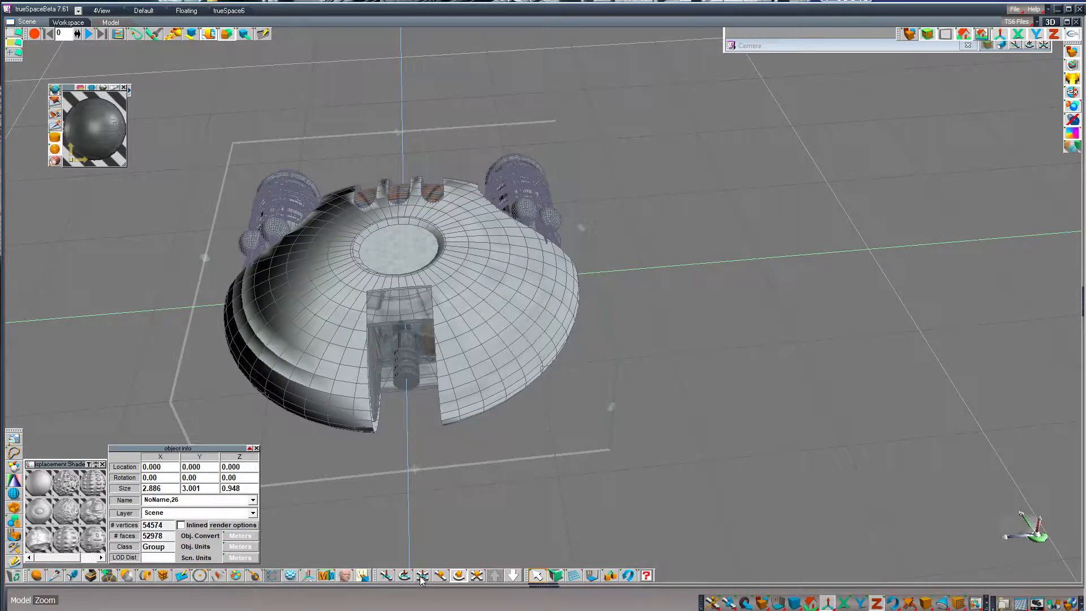
click(387, 578)
drag(620, 495, 720, 390)
drag(622, 456, 725, 414)
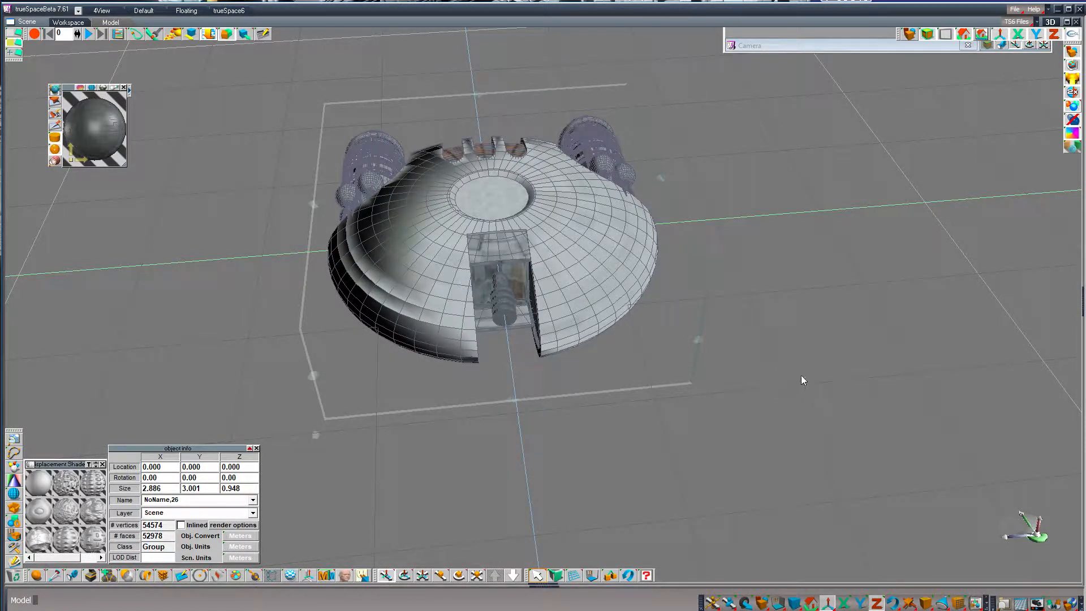
drag(702, 408, 653, 457)
drag(784, 348, 827, 327)
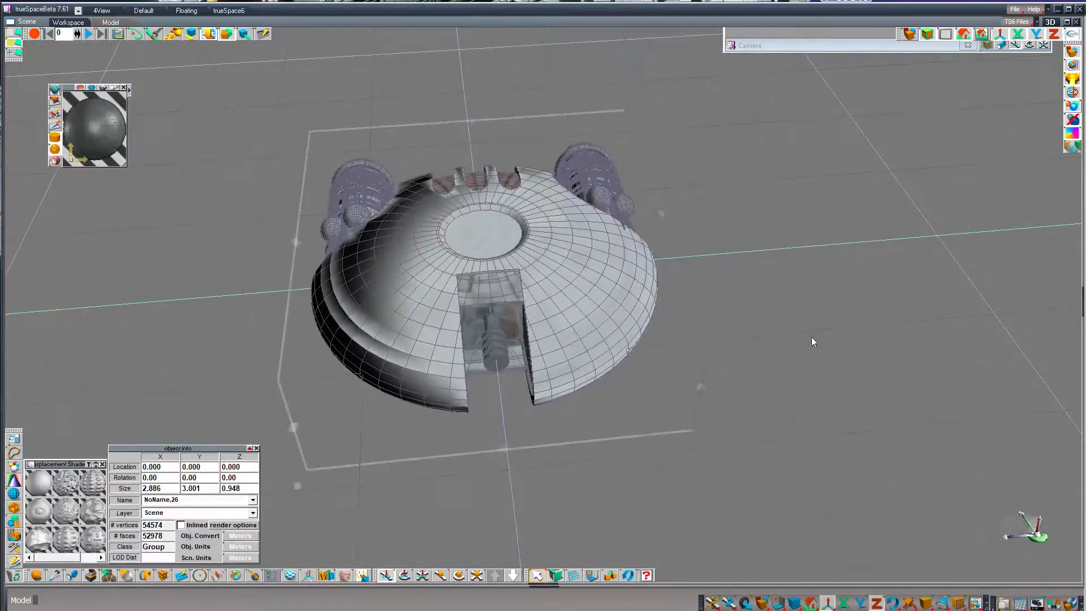
right_drag(809, 371, 816, 396)
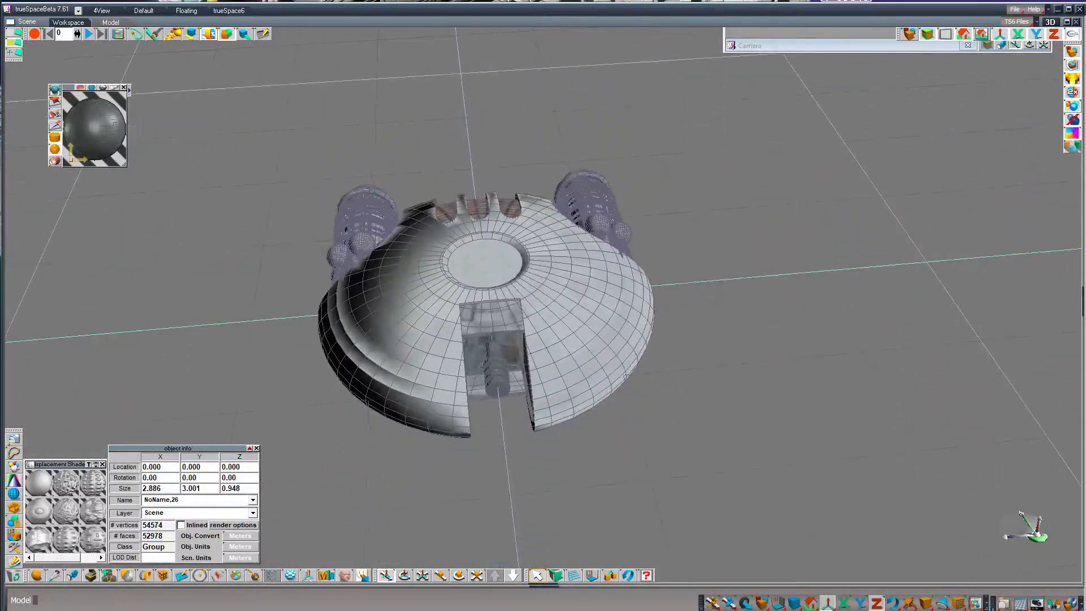
drag(896, 451, 822, 409)
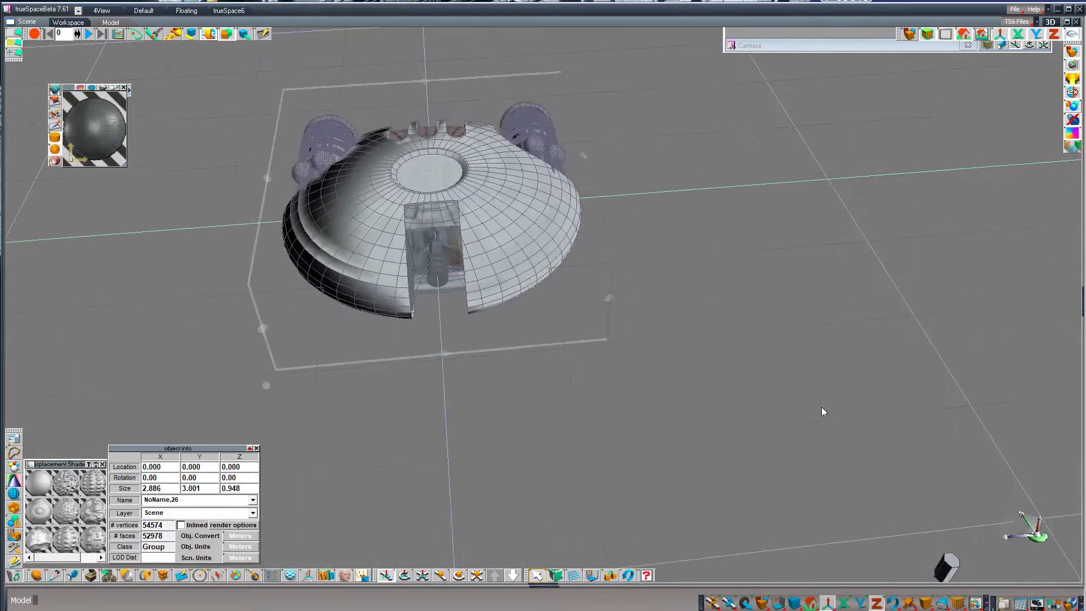
Show the axis settings of the view move tool, try panning around the ship and toggle the Y and Z axes
right_click(384, 577)
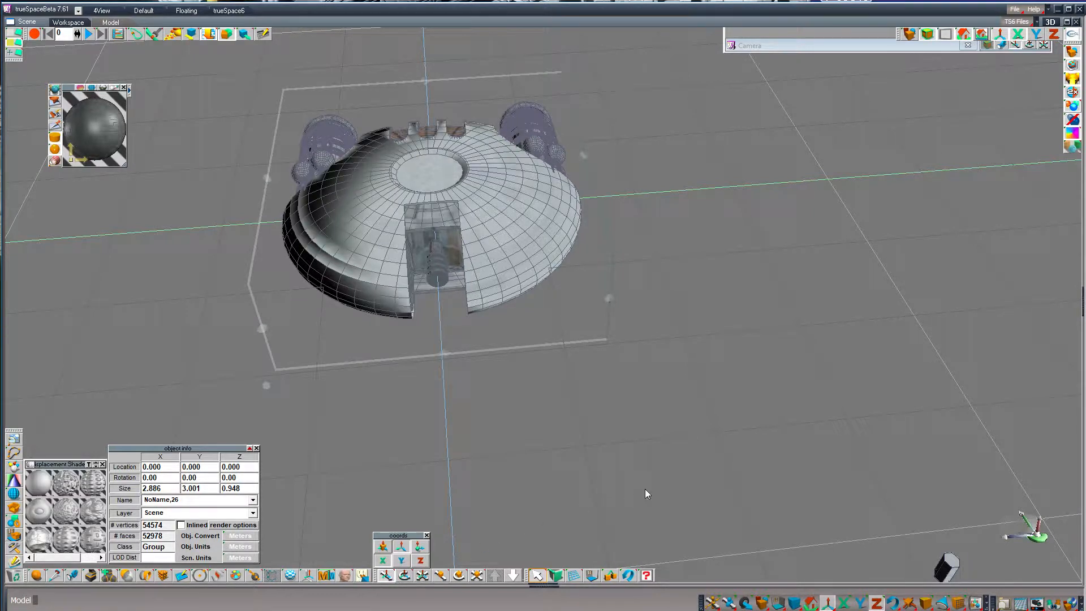
drag(653, 484, 489, 484)
drag(1012, 537, 833, 537)
drag(825, 574, 969, 566)
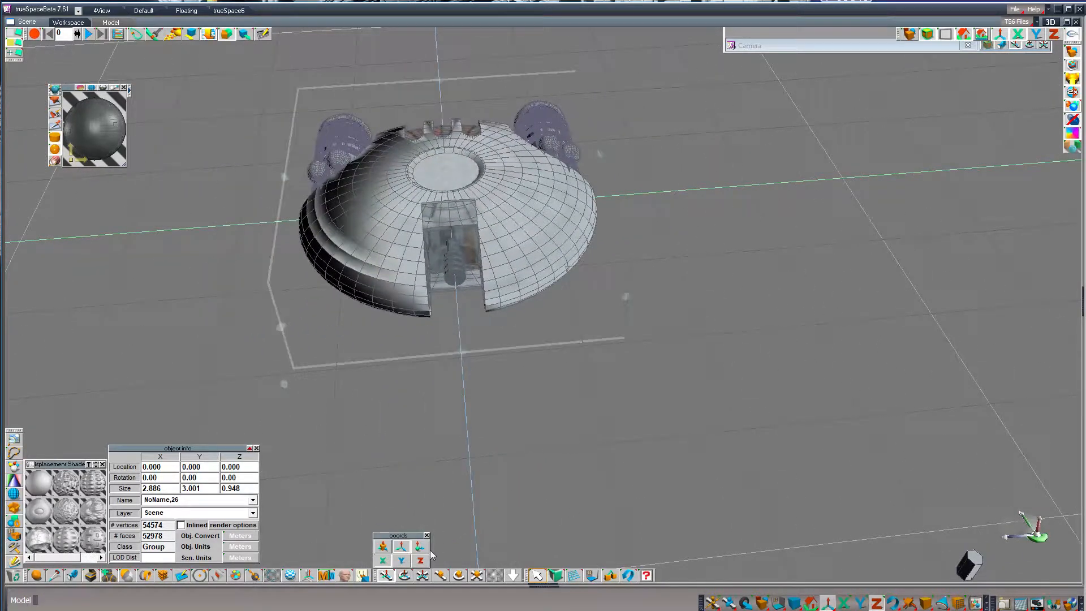
click(402, 560)
click(420, 560)
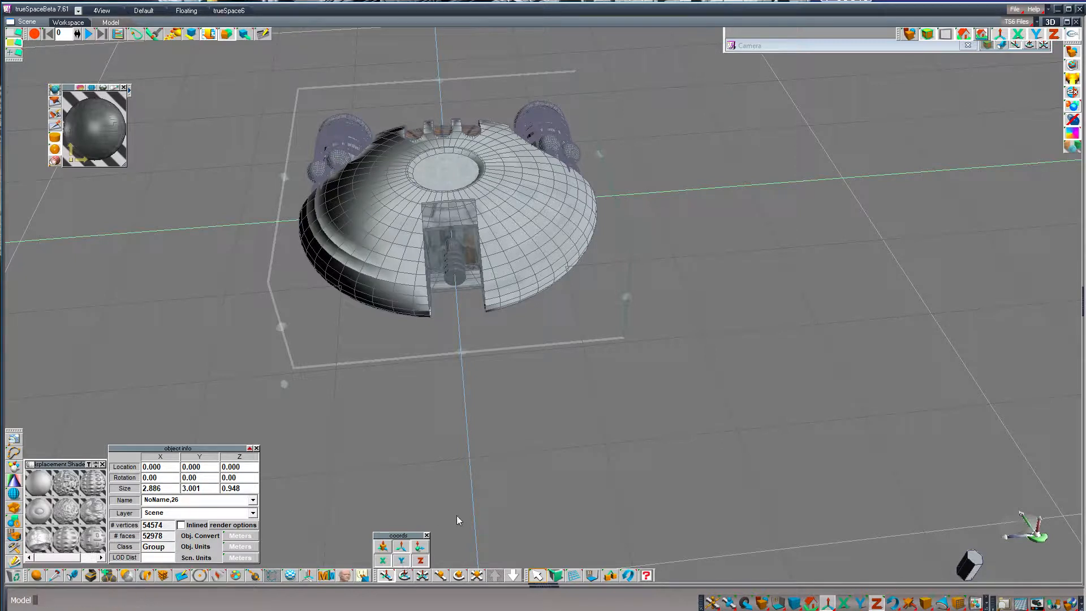
click(427, 535)
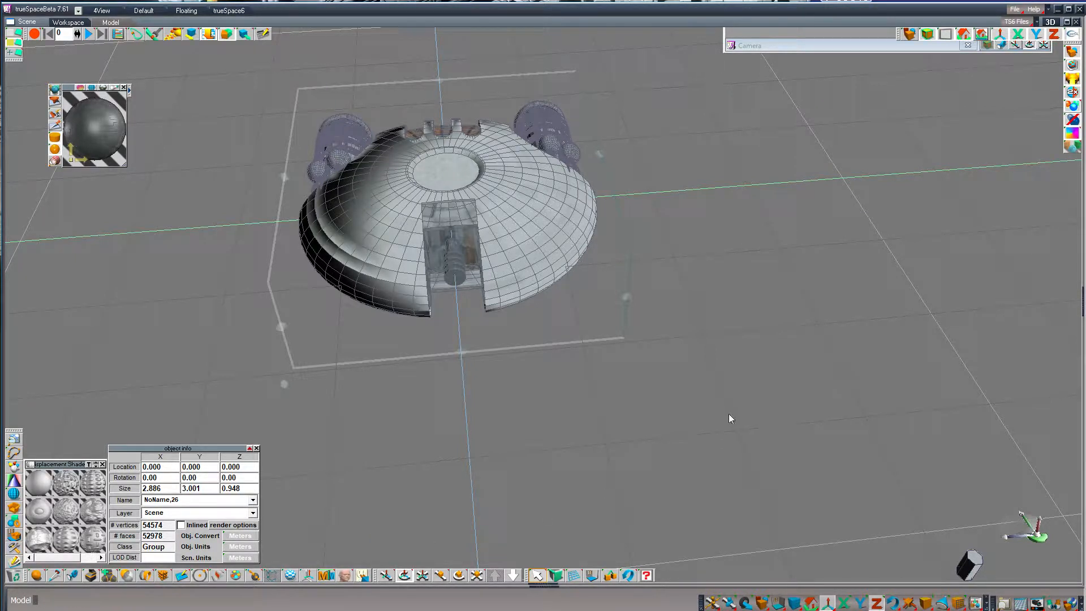
Orbit the view around the ship down to ground level and back to a raised view of its front opening
drag(1031, 521, 765, 341)
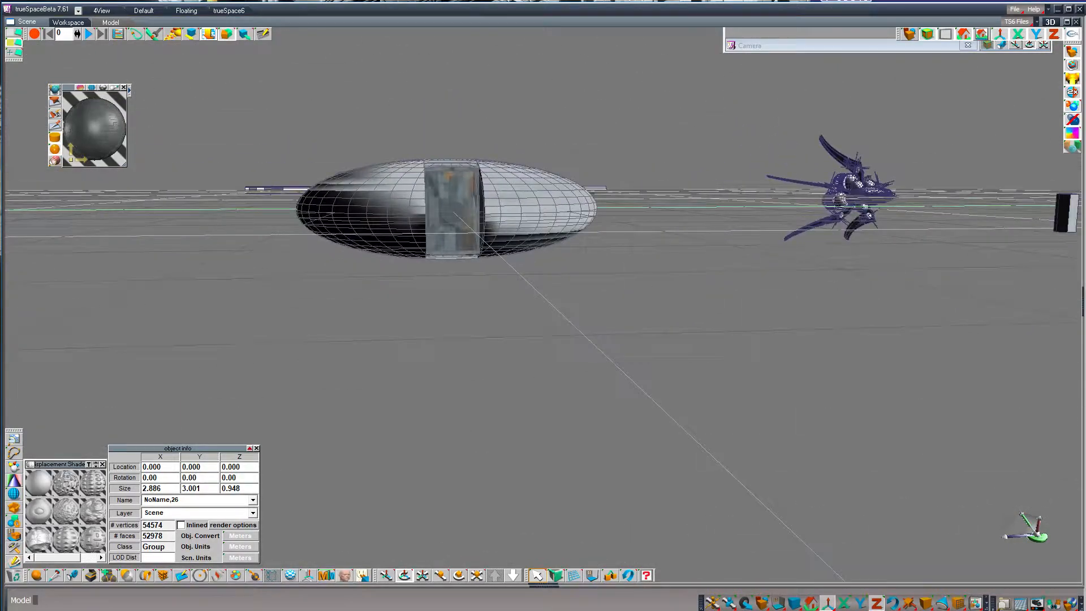
right_drag(765, 341, 752, 359)
drag(752, 359, 735, 464)
drag(521, 407, 439, 405)
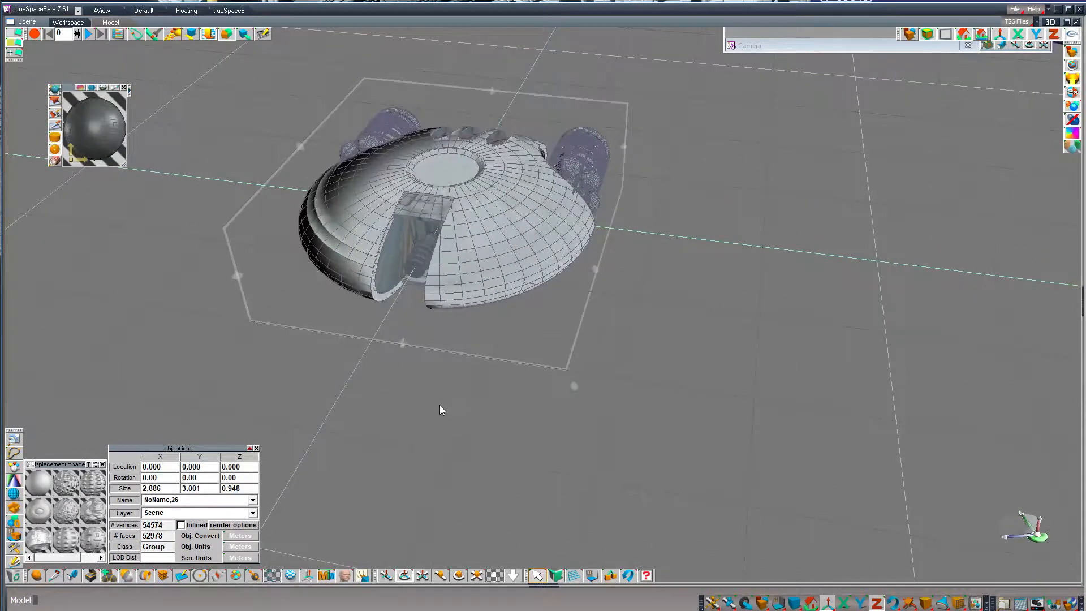
Zoom the view out until the neighbouring objects around the ship can be seen
click(422, 576)
drag(660, 315, 631, 330)
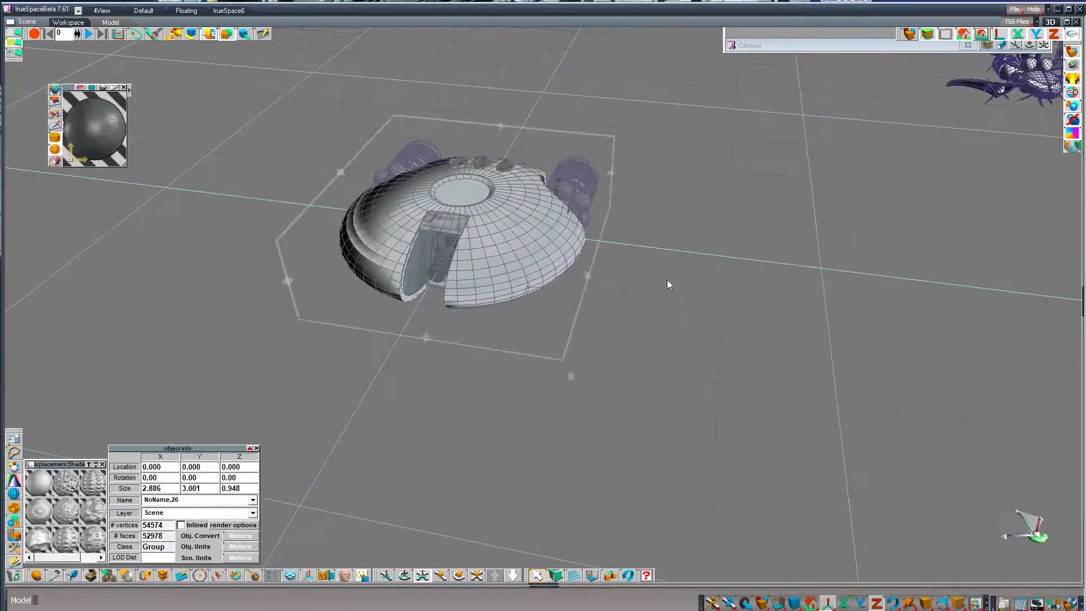
drag(670, 284, 679, 257)
drag(766, 273, 750, 290)
mouse_move(425, 576)
mouse_down()
mouse_move(419, 583)
mouse_move(428, 573)
mouse_up()
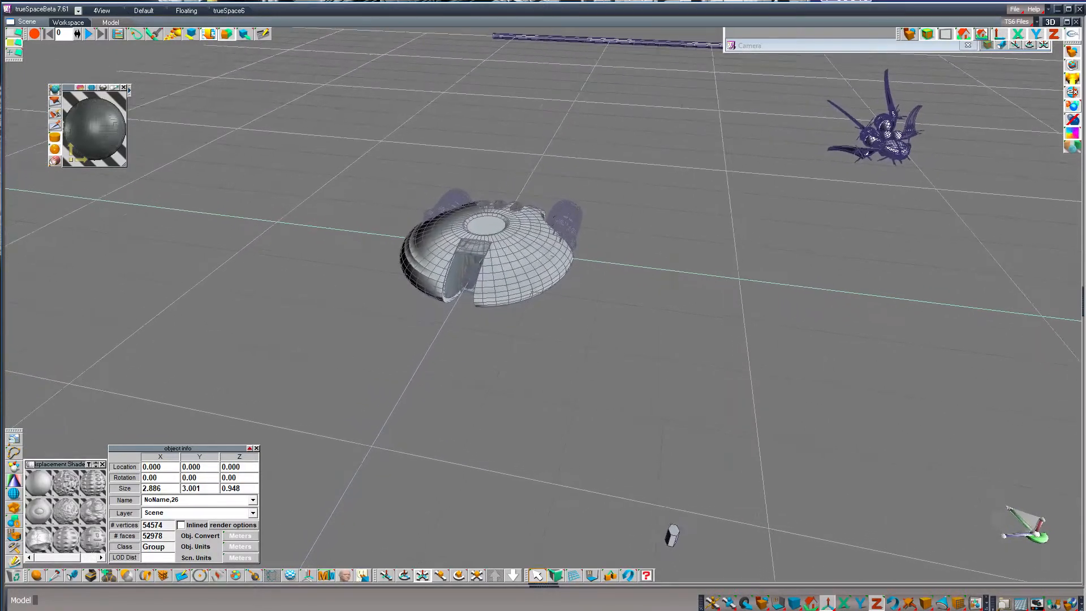
click(426, 575)
mouse_move(754, 426)
mouse_down()
mouse_move(773, 407)
mouse_move(759, 422)
mouse_up()
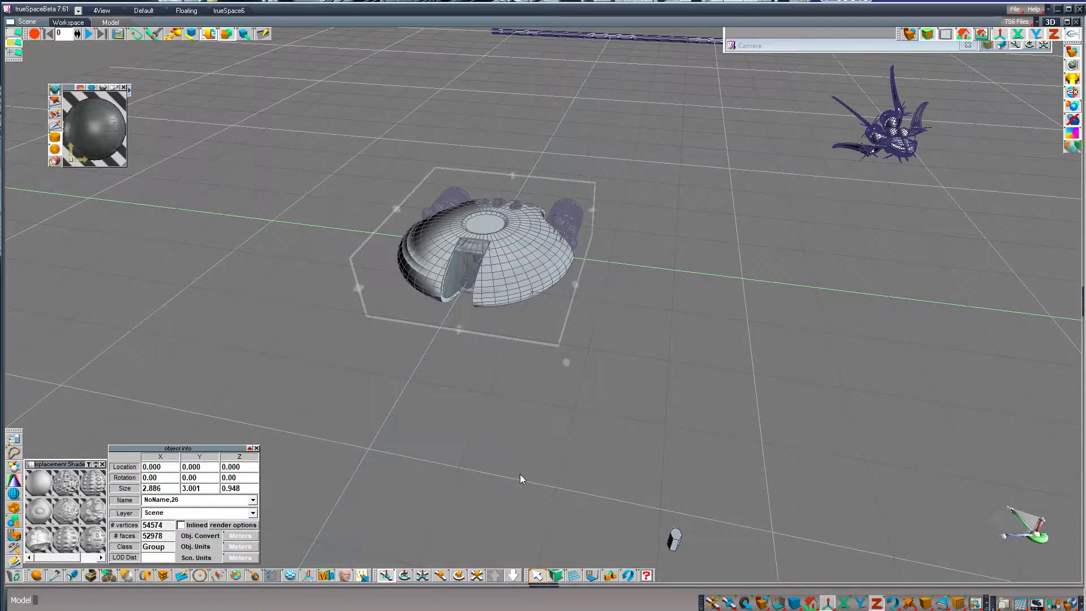
Turn the view slightly around the ship and zoom back in on it
click(405, 576)
drag(714, 450, 605, 360)
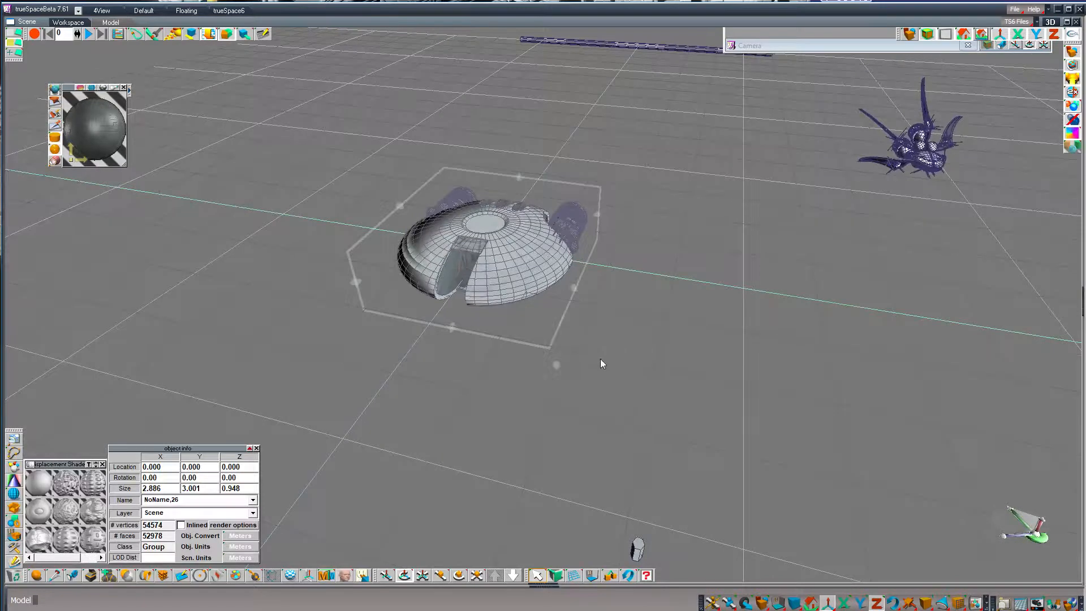
scroll(572, 365, up, 5)
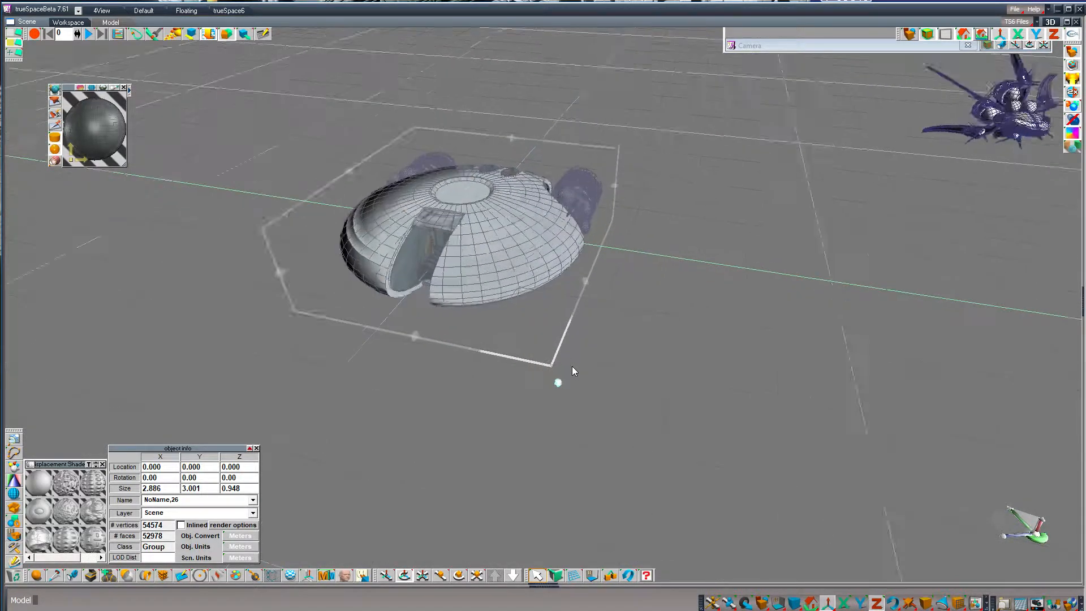
scroll(572, 365, up, 2)
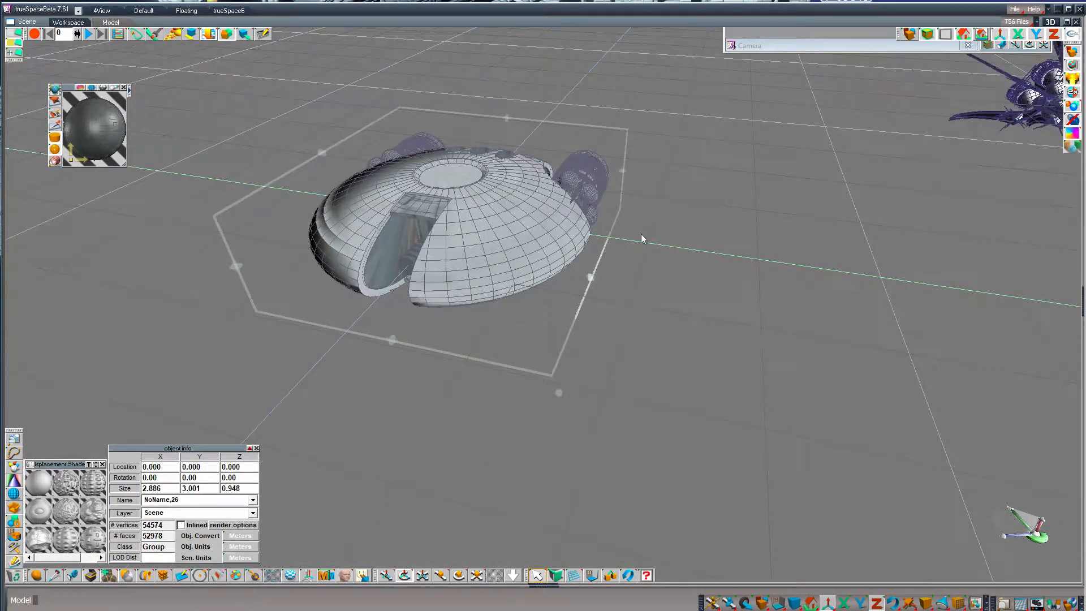
Bring the Camera window back fully into sight beside the ship and pan the main view to reposition the ship
drag(794, 43, 788, 367)
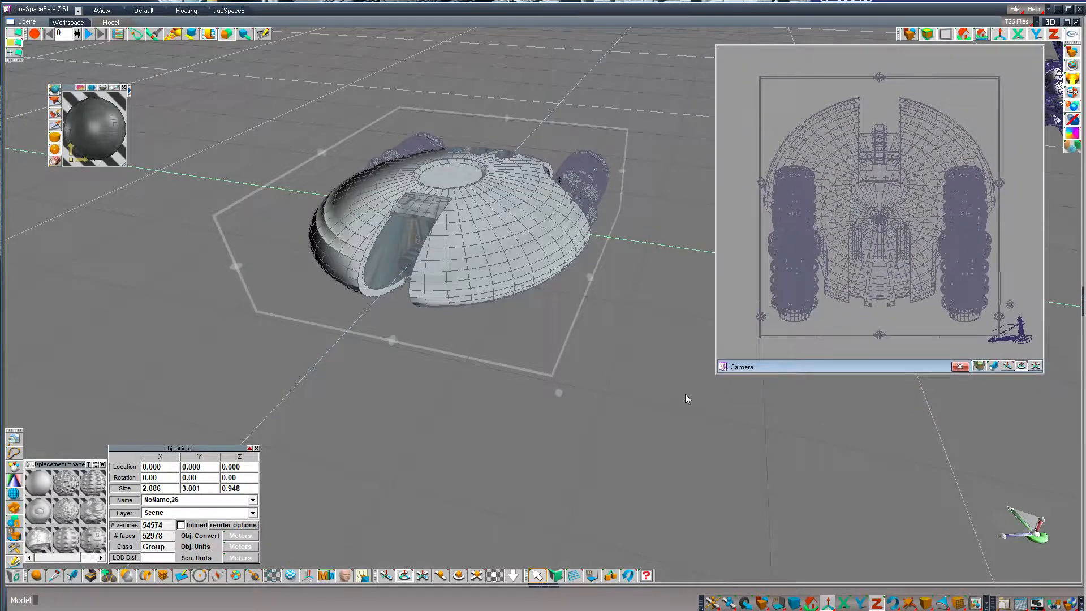
click(389, 576)
drag(582, 439, 576, 338)
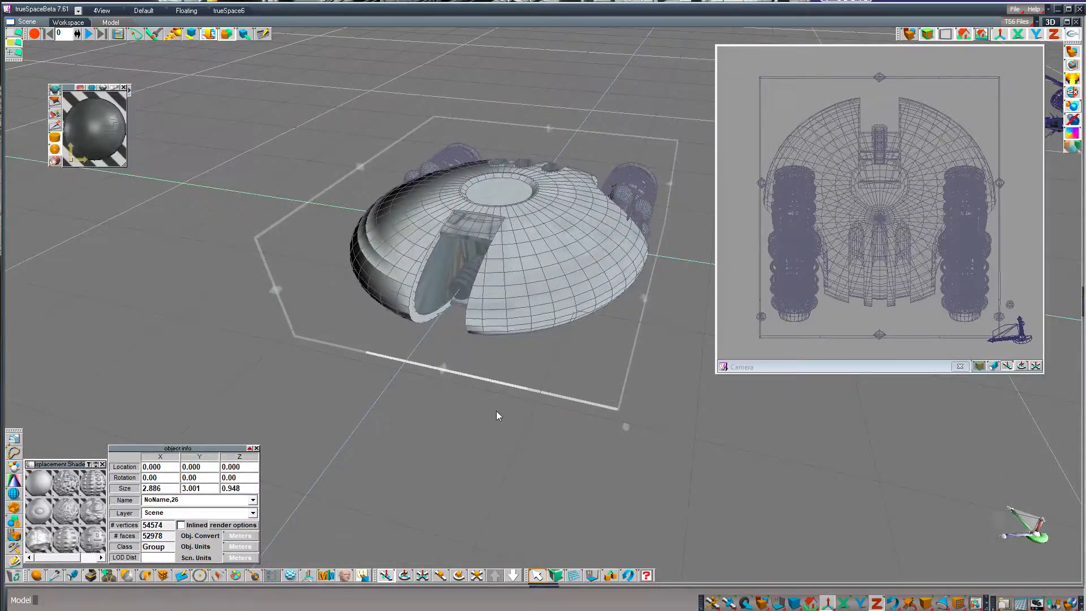
Reframe the ship from a slightly higher viewpoint and open the Scene Editor, placing its window clear of the object info values
scroll(496, 412, down, 5)
scroll(496, 411, down, 1)
click(421, 578)
drag(447, 503, 444, 436)
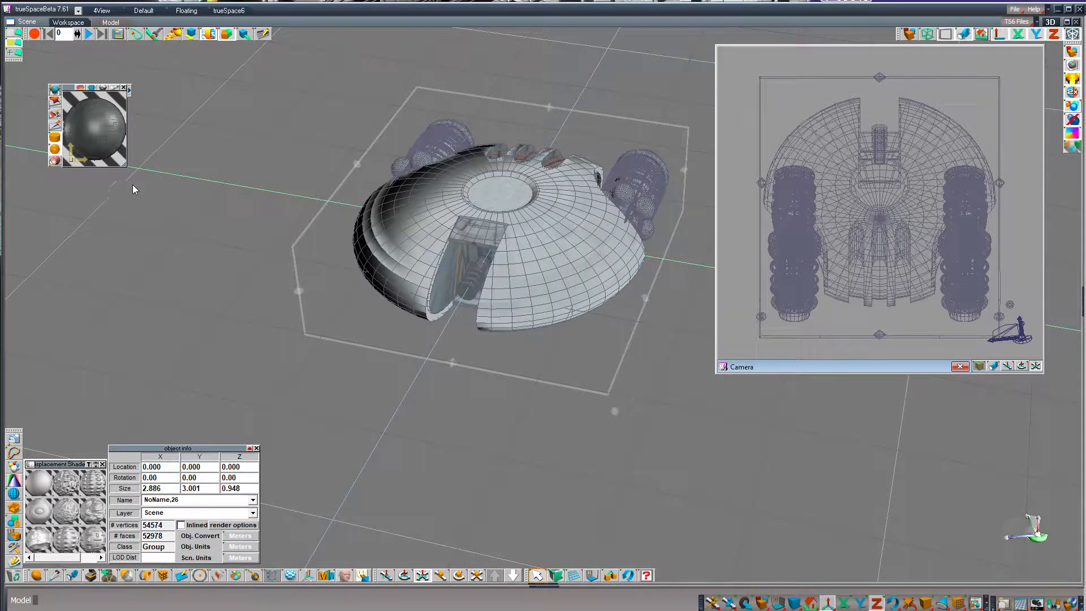
click(117, 35)
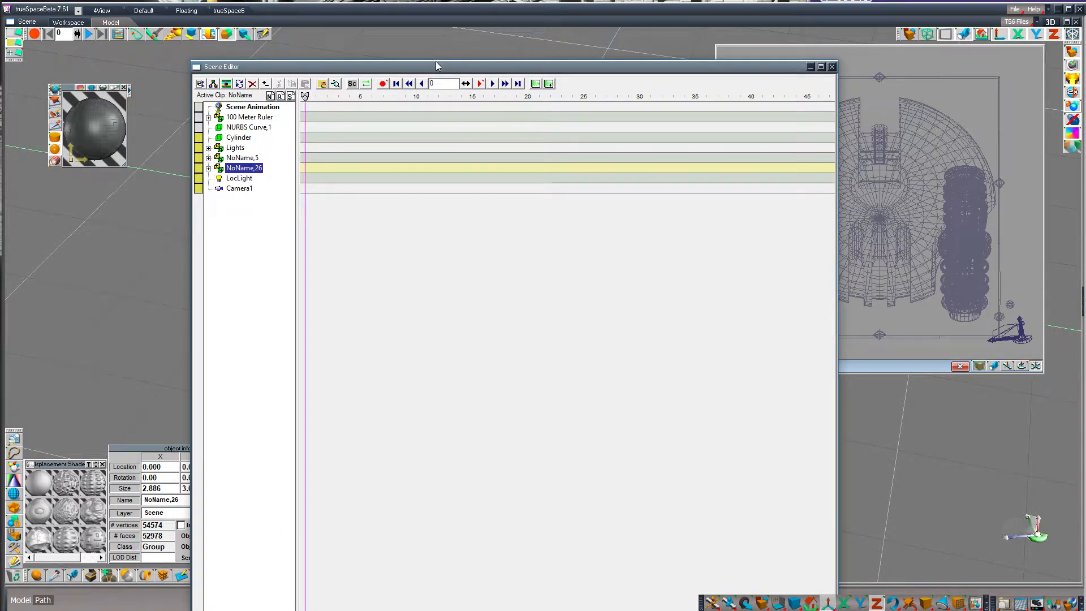
drag(436, 61, 351, 66)
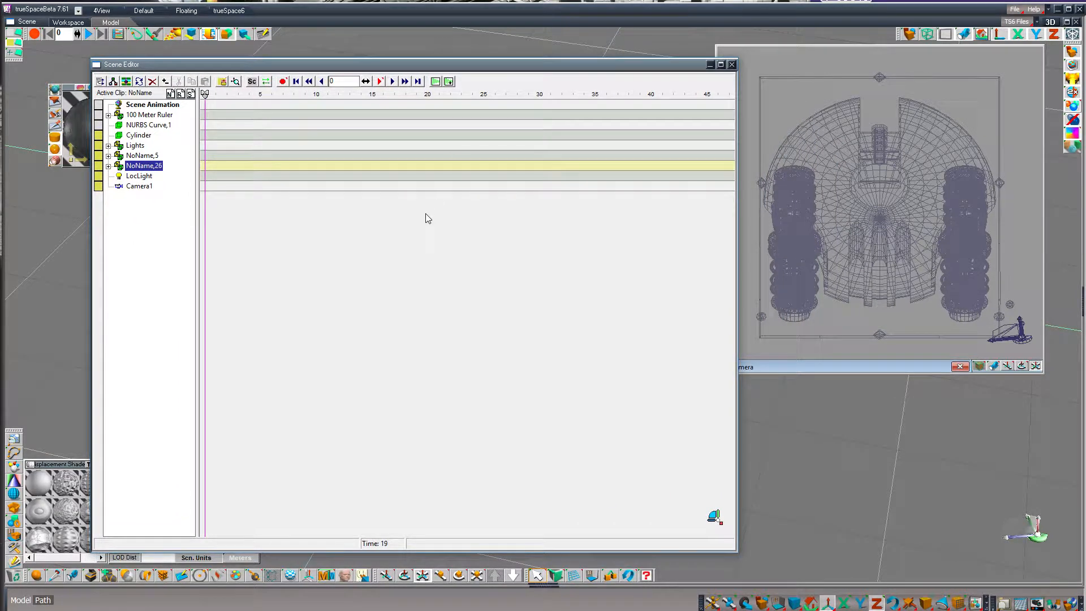
drag(402, 72, 718, 71)
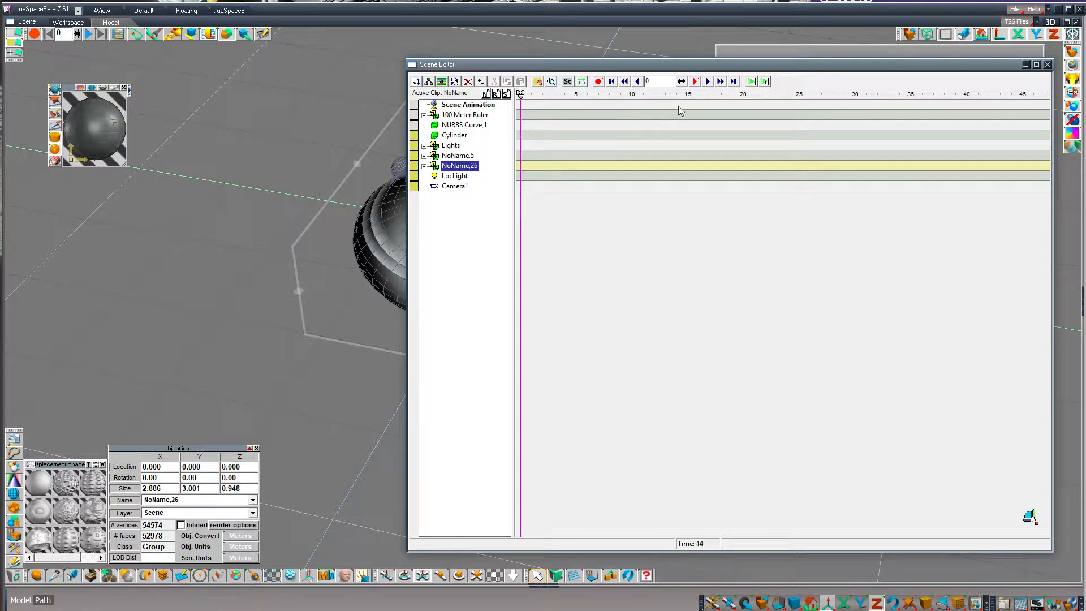
drag(677, 67, 645, 74)
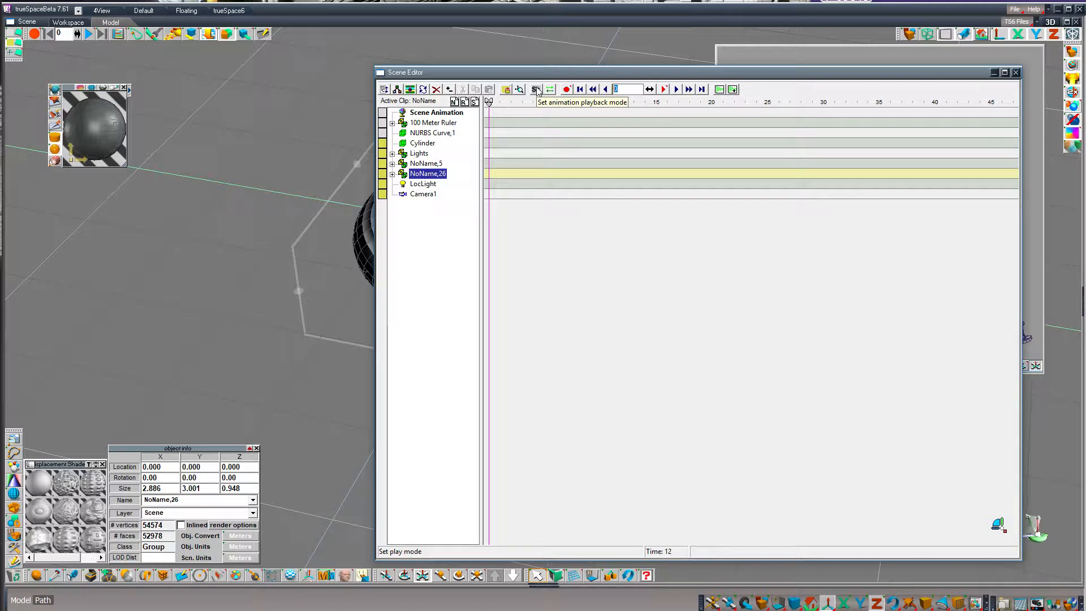
Keyframe the ship group's rotation at frame 30 with a Z rotation of 90 degrees
text(30)
key(Return)
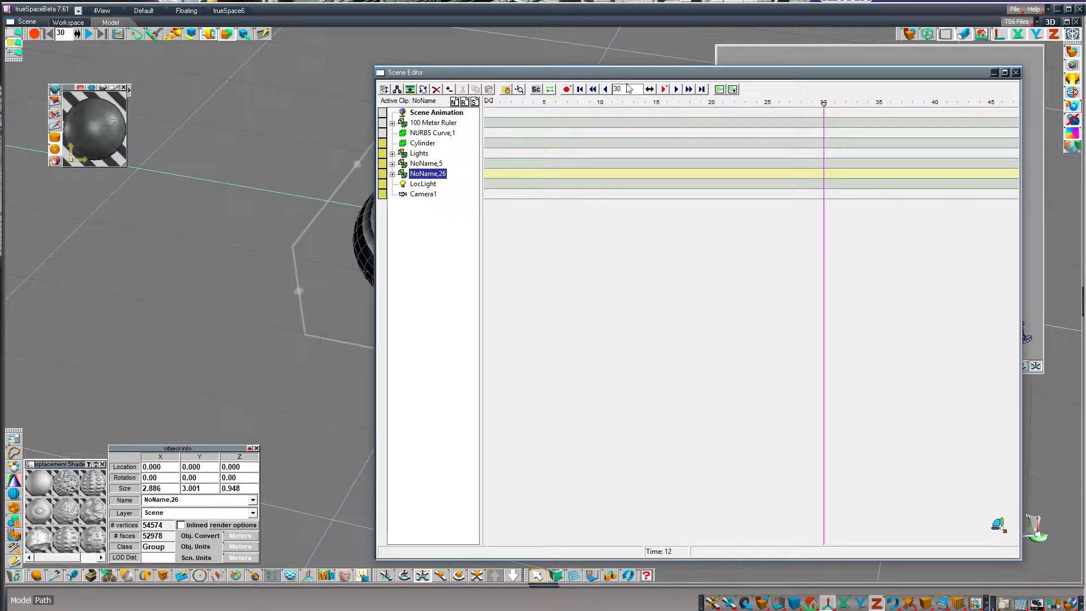
click(238, 477)
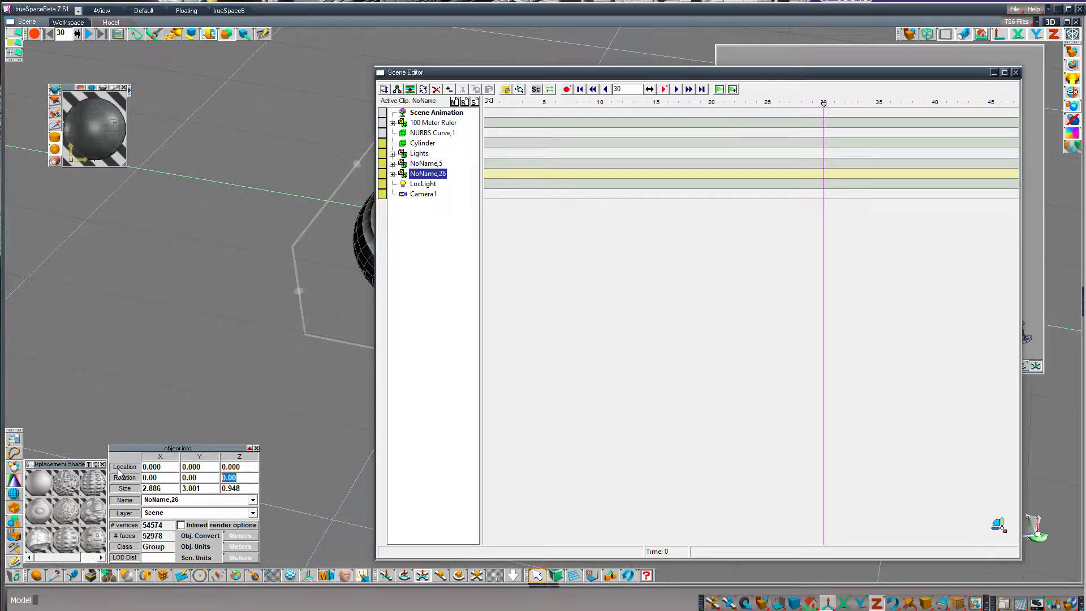
text(90)
key(Return)
Keyframe the ship group's rotation at frame 60 with a Z rotation of 180 degrees
drag(672, 77, 640, 70)
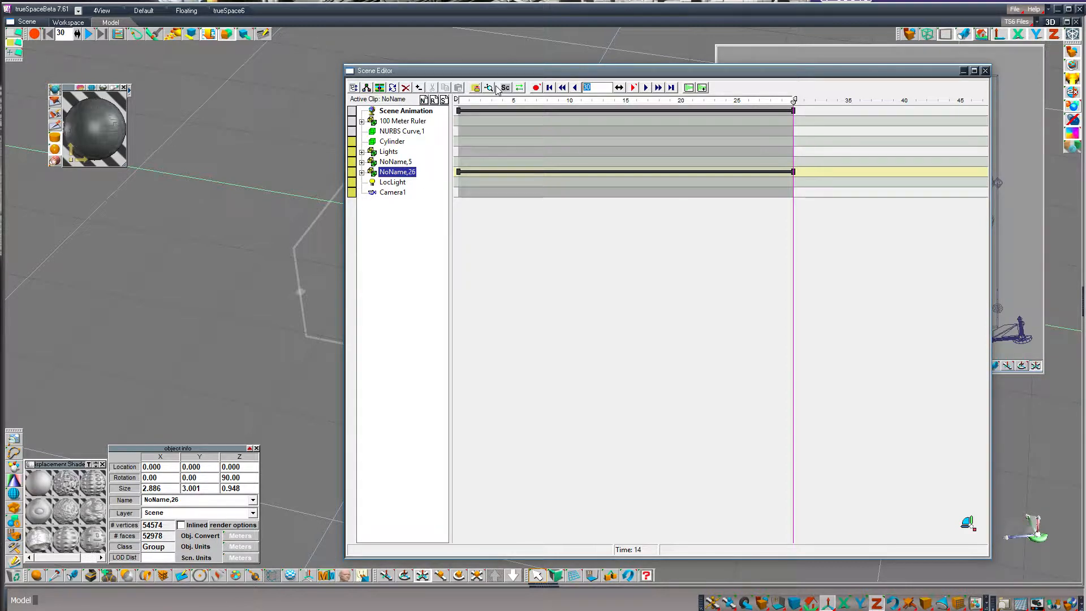
key(Return)
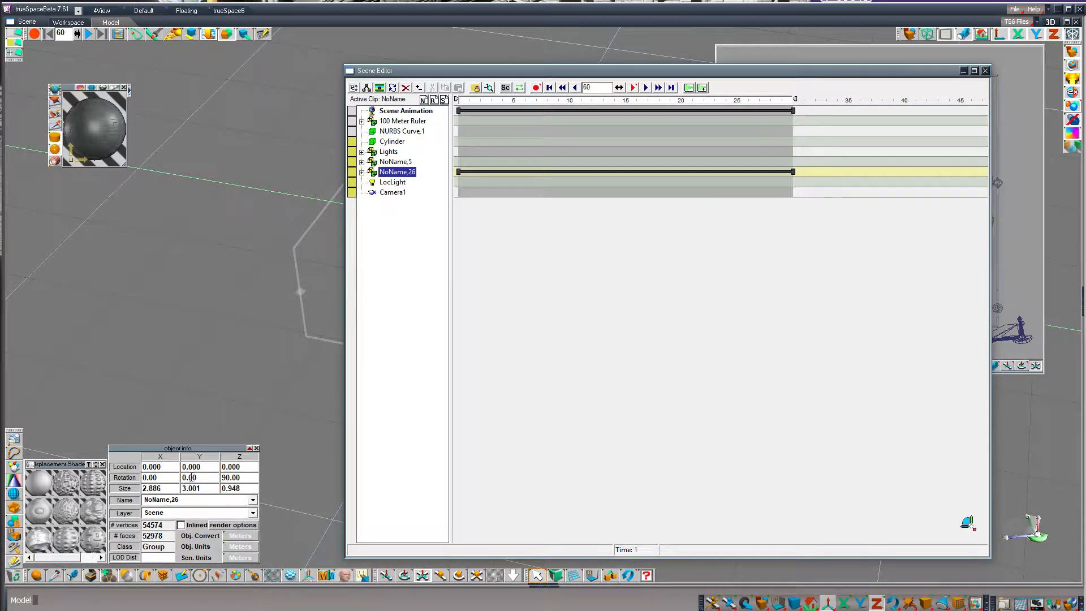
double_click(239, 478)
text(1)
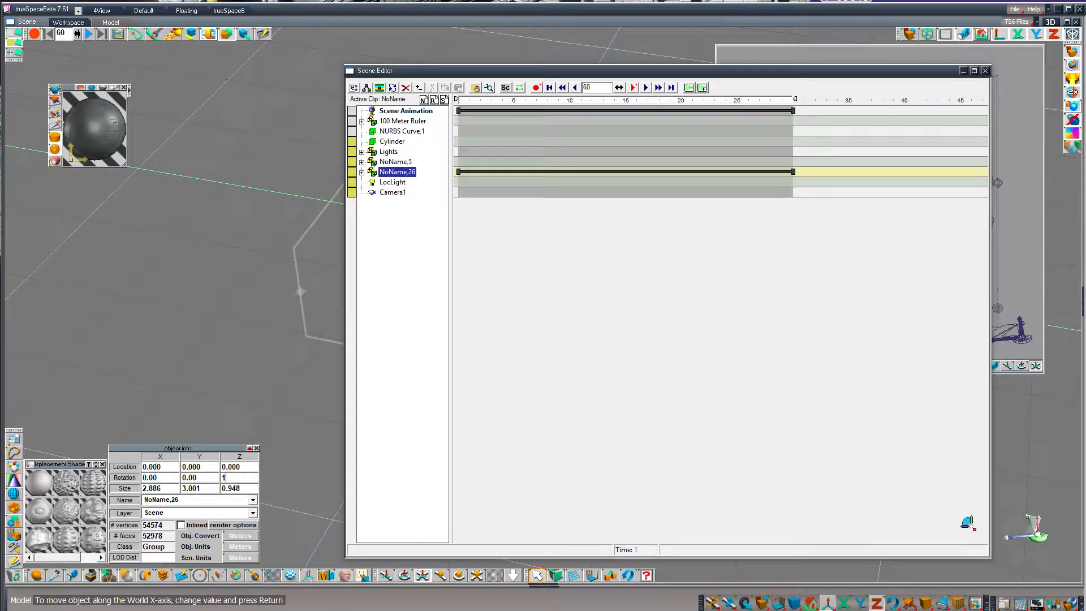
text(80)
key(Return)
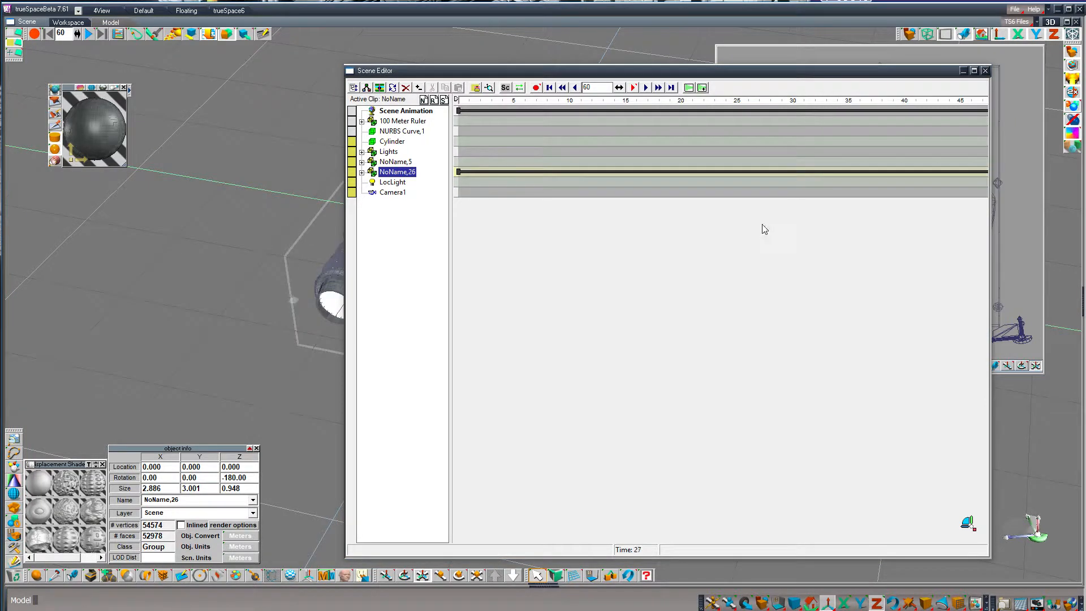
Keyframe the ship group's rotation at frame 90 with a Z rotation of -90 degrees
double_click(610, 89)
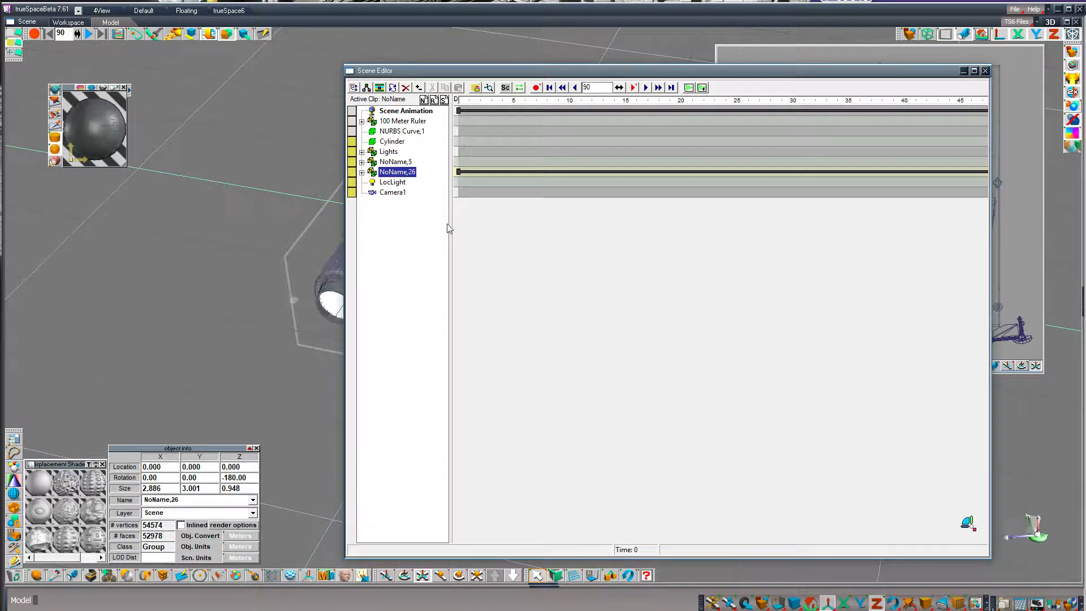
drag(248, 478, 195, 476)
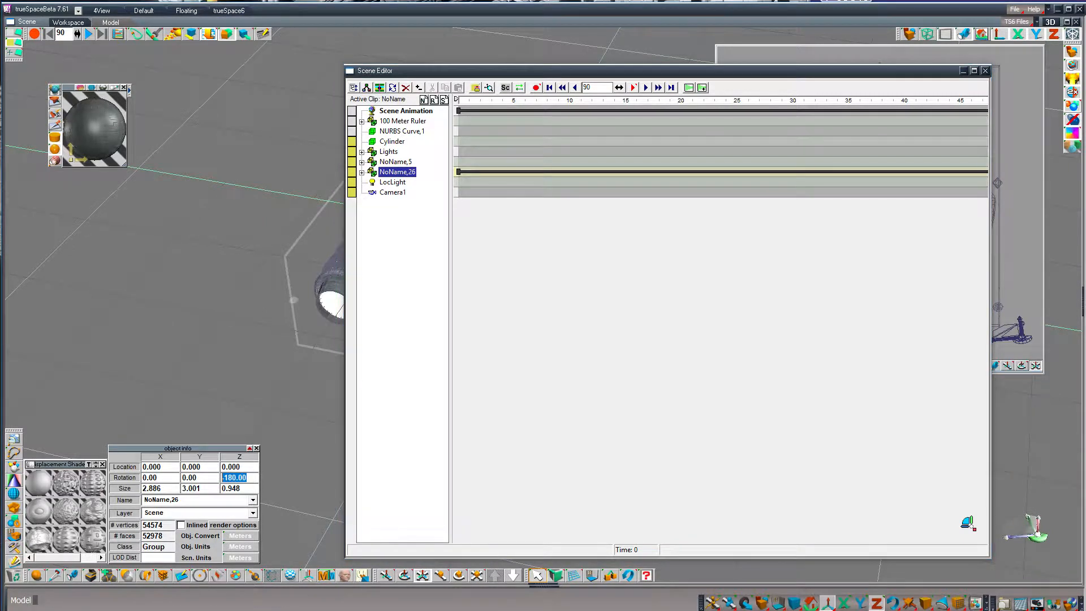
text(-90)
key(Return)
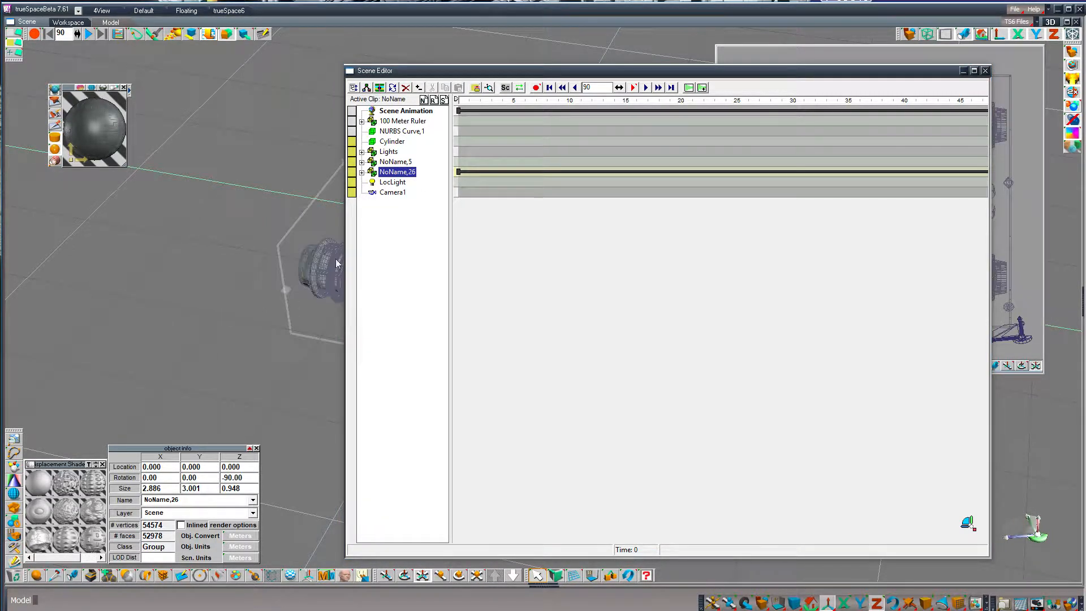
Keyframe the ship group's rotation at frame 120 with a Z rotation of 0 degrees
double_click(596, 86)
text(120)
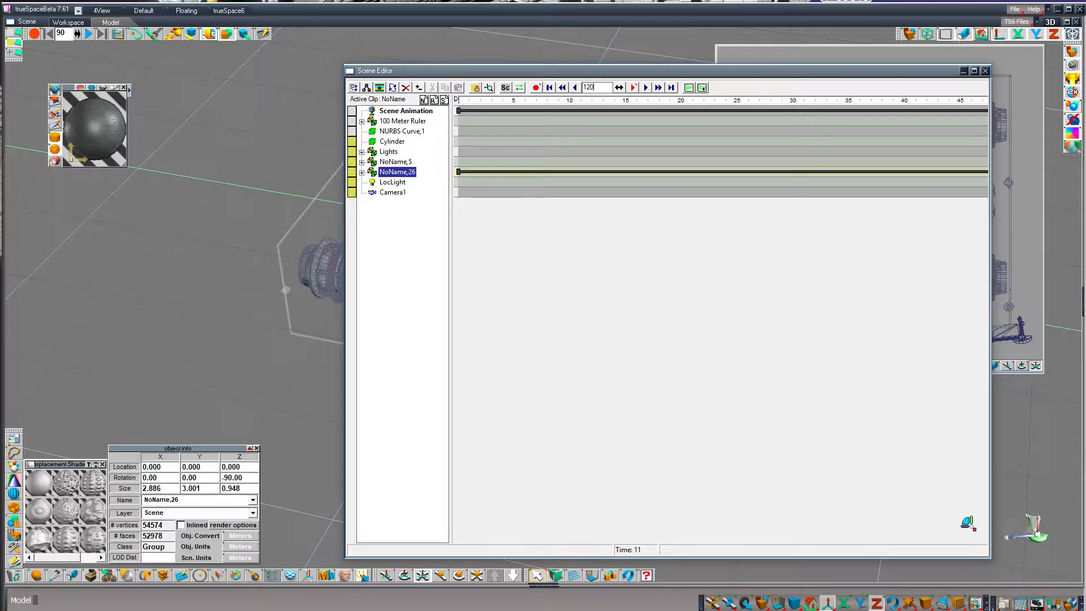
double_click(238, 478)
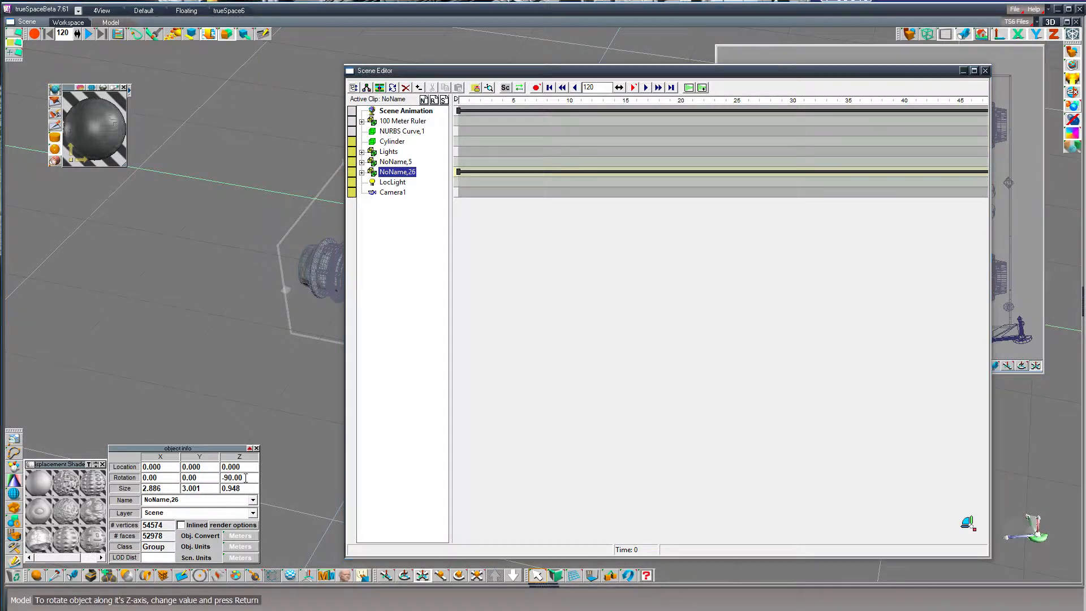
text(0)
key(Return)
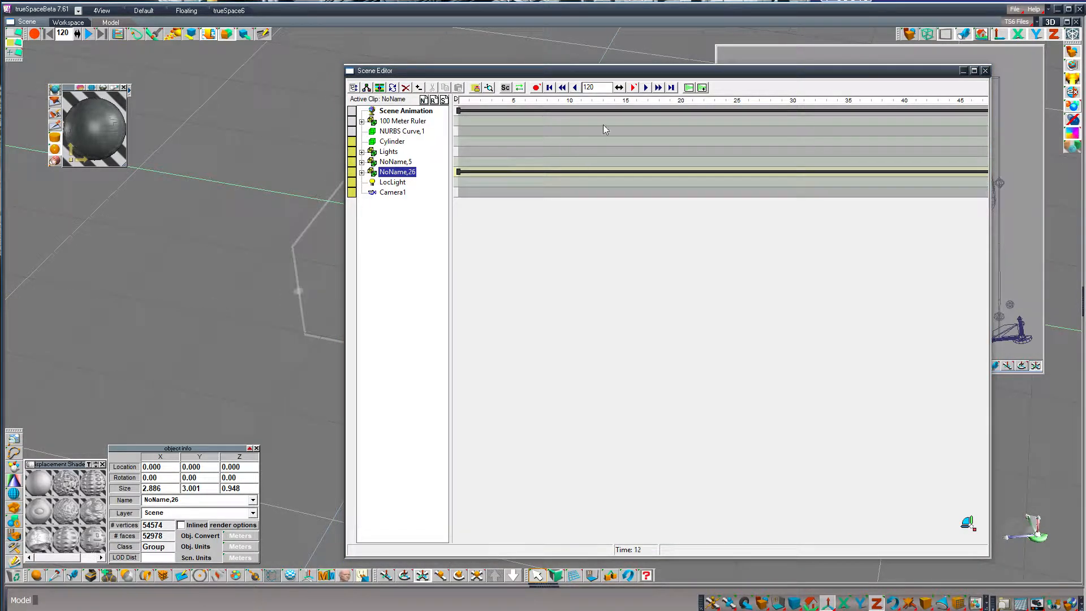
Fit the full animation on the timeline and inspect the ship group's Rotate keyframes at frames 0, 30 and 60
click(504, 88)
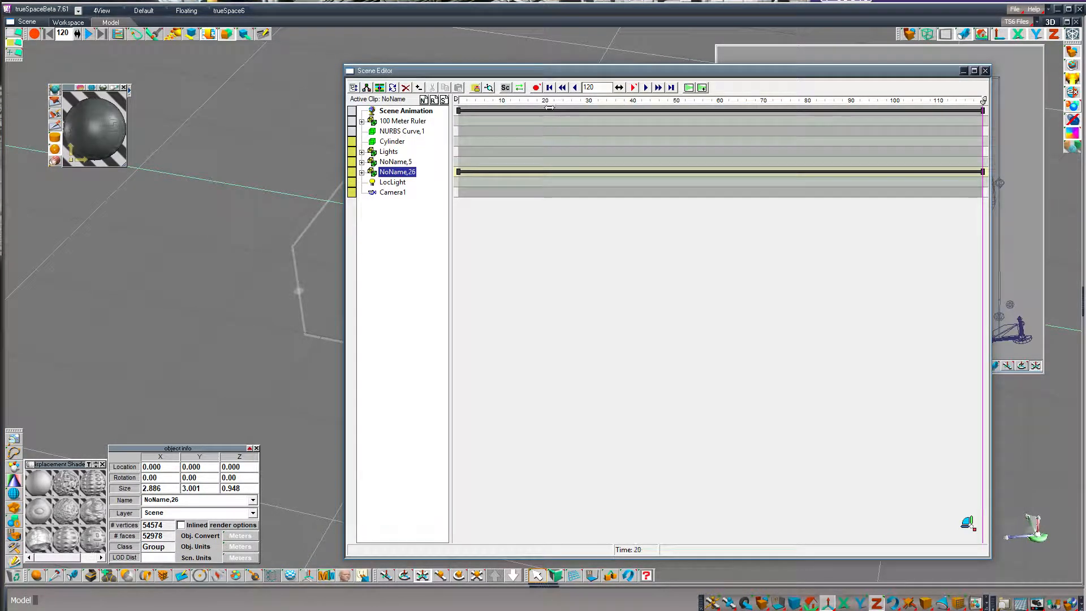
click(550, 87)
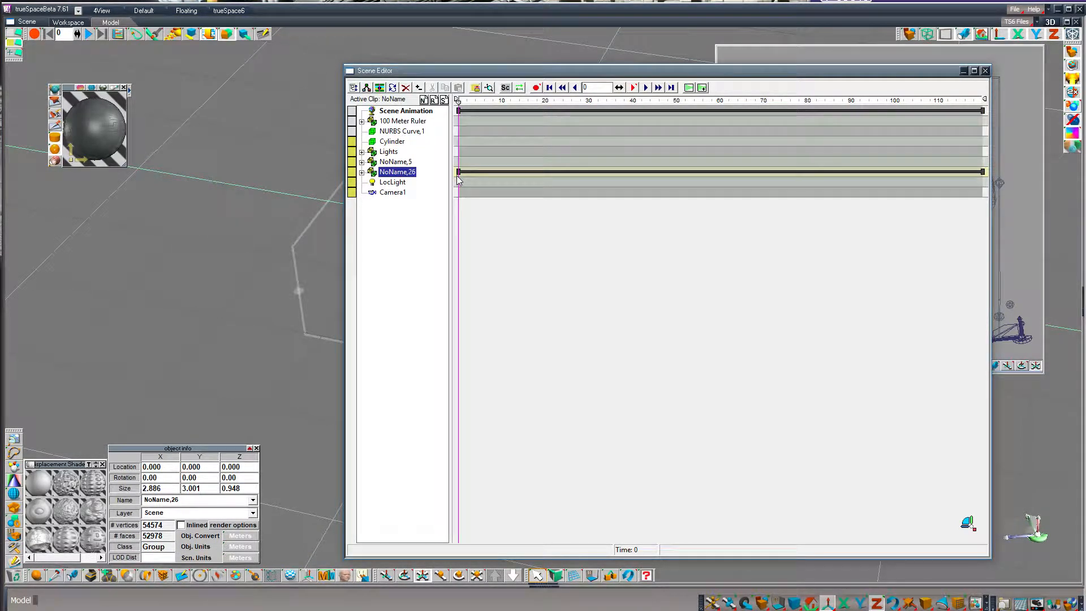
click(362, 172)
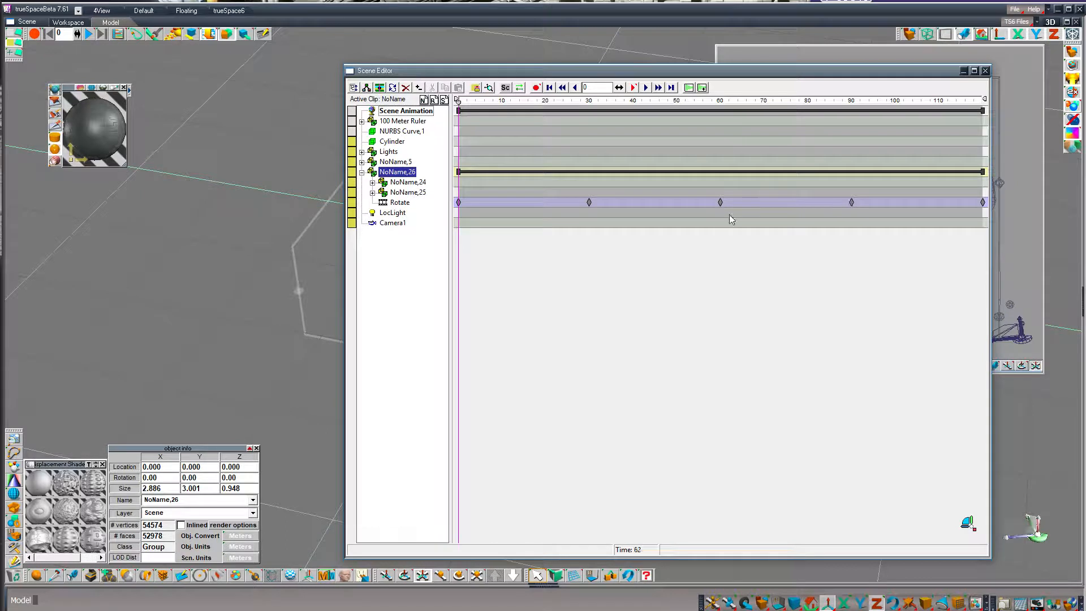
double_click(458, 203)
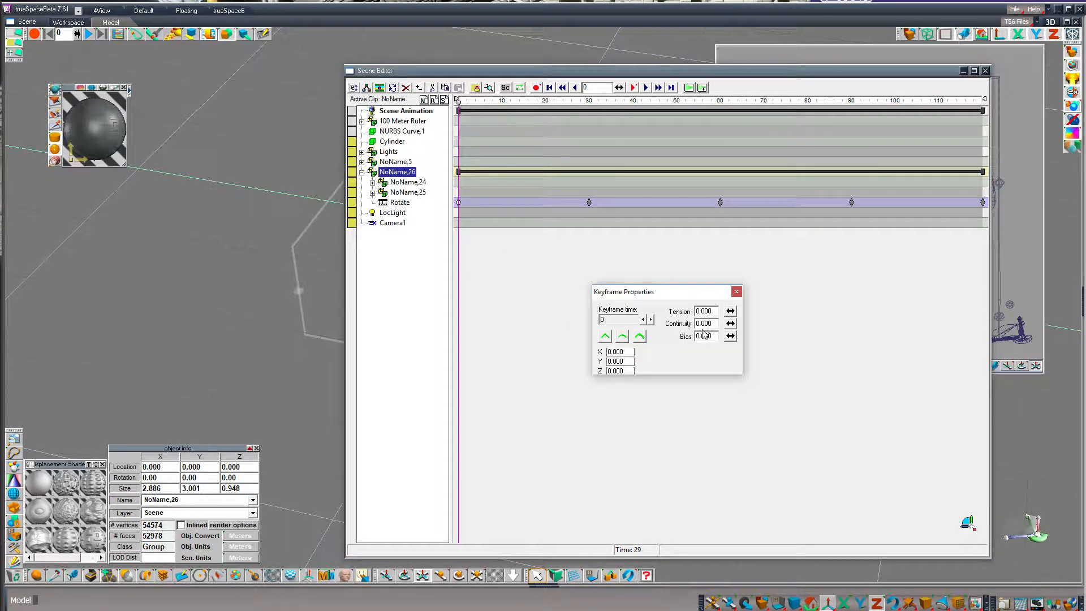
click(589, 203)
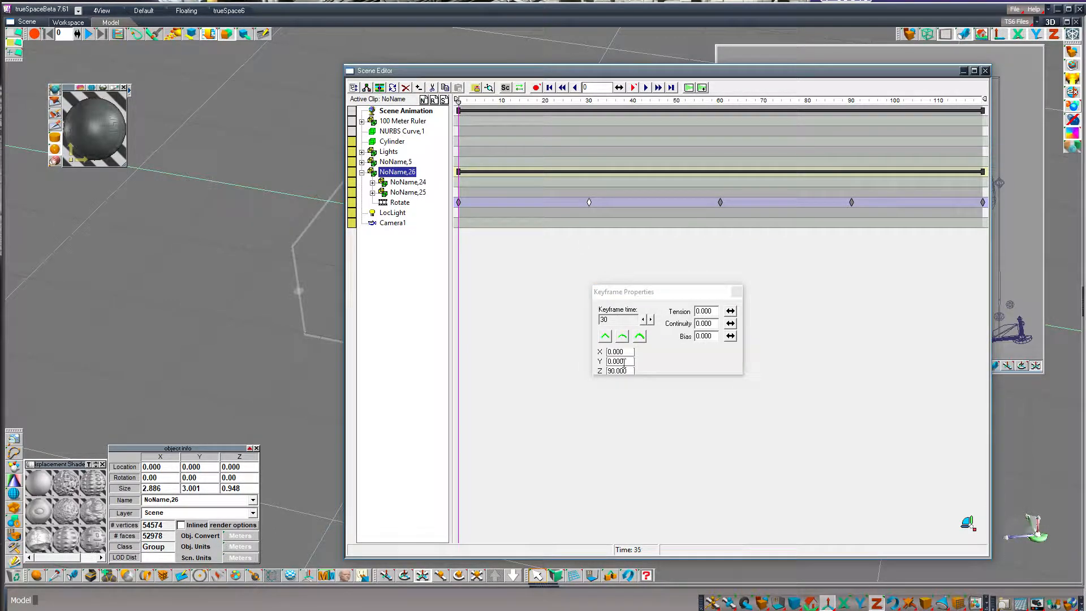
click(720, 202)
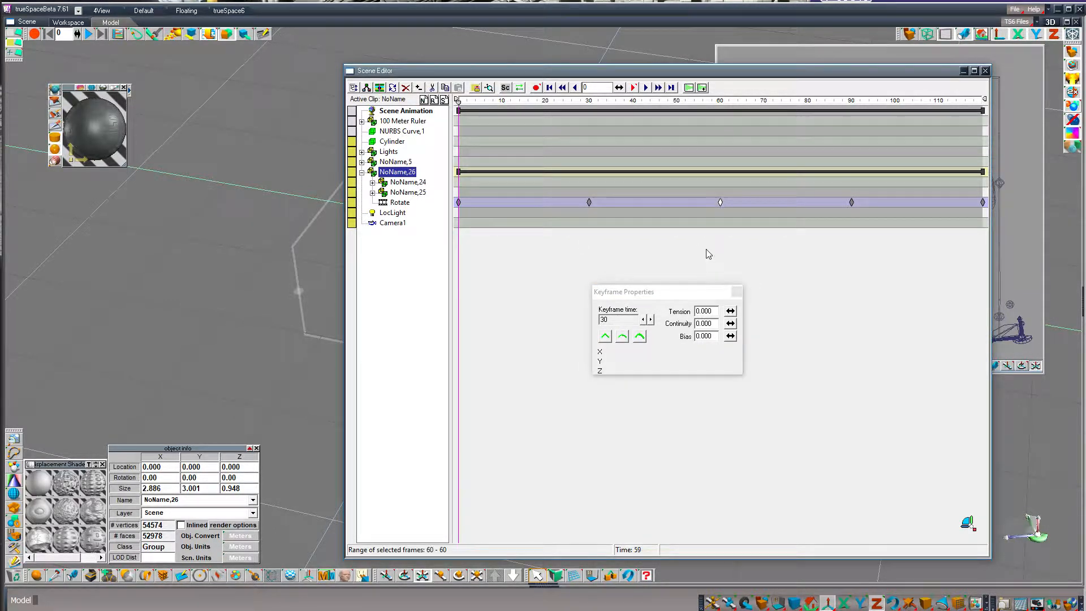
click(737, 291)
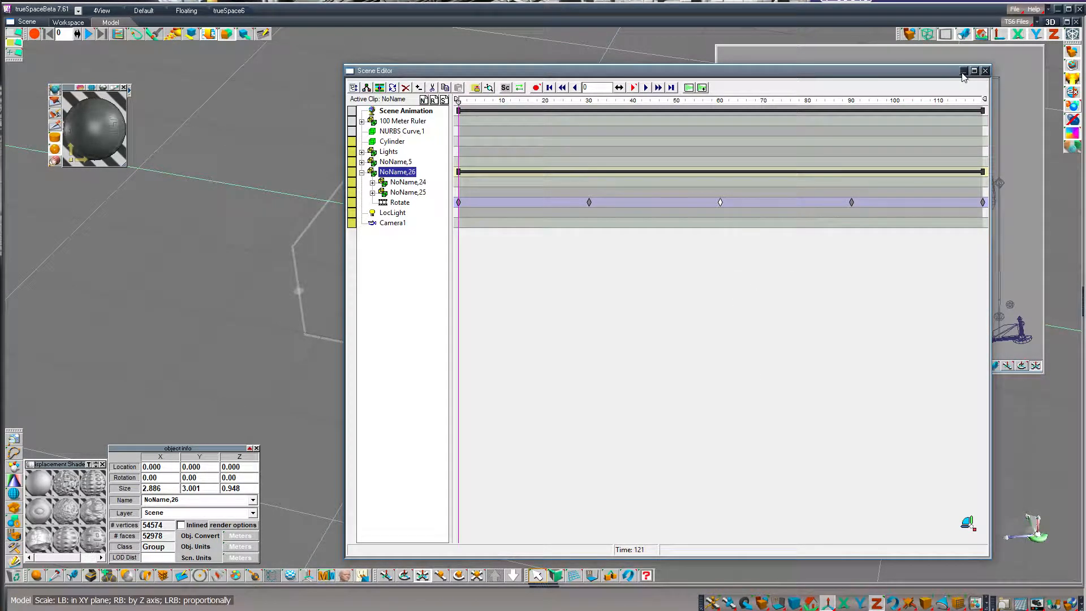
Close the Scene Editor and play the ship's rotation animation, returning to frame 0 when it ends
click(986, 70)
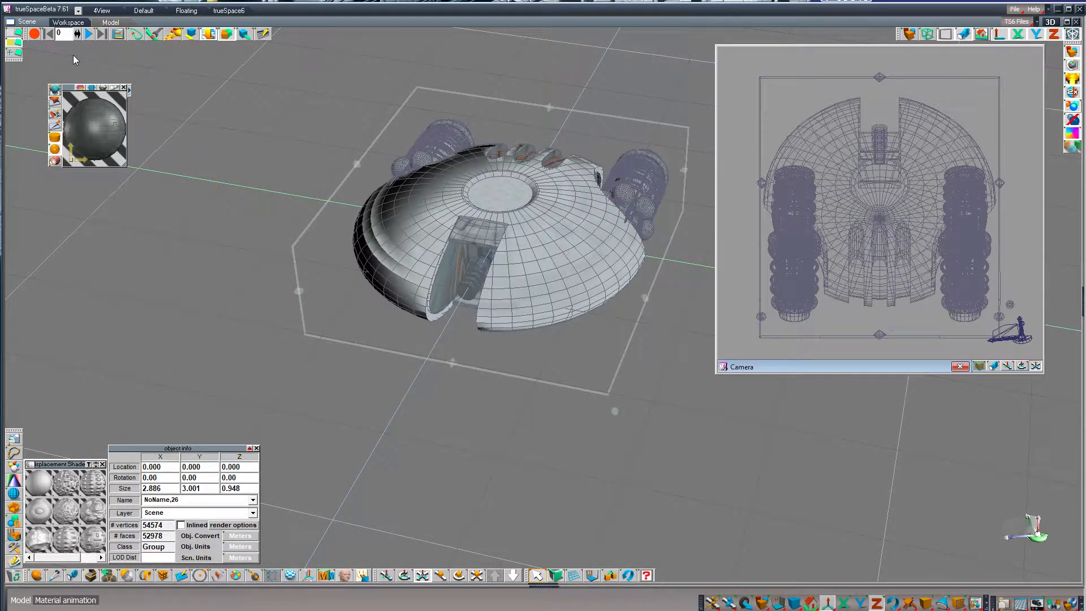
click(88, 34)
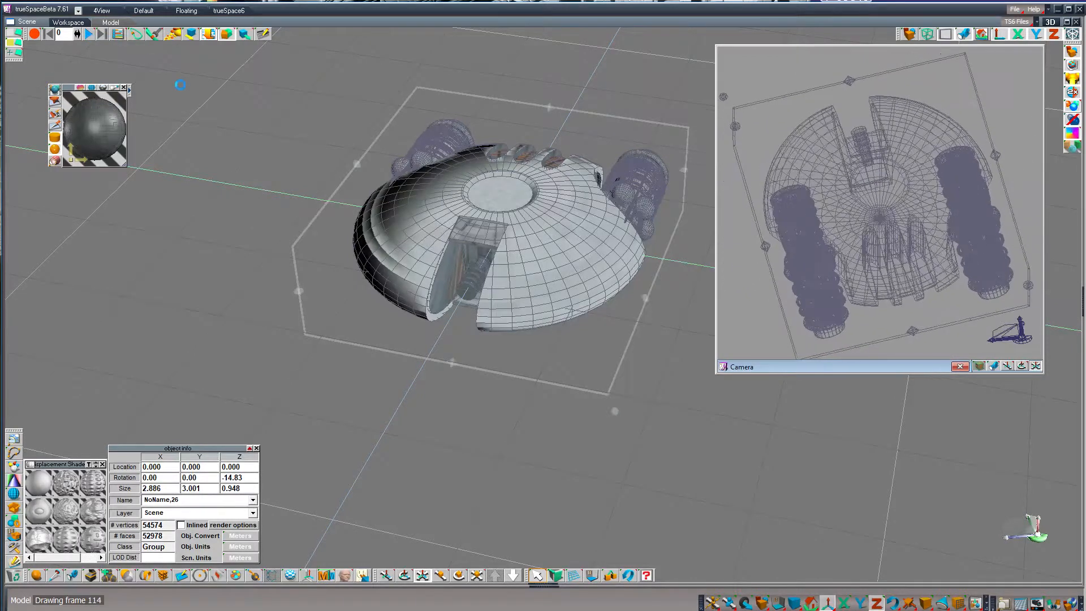
click(50, 36)
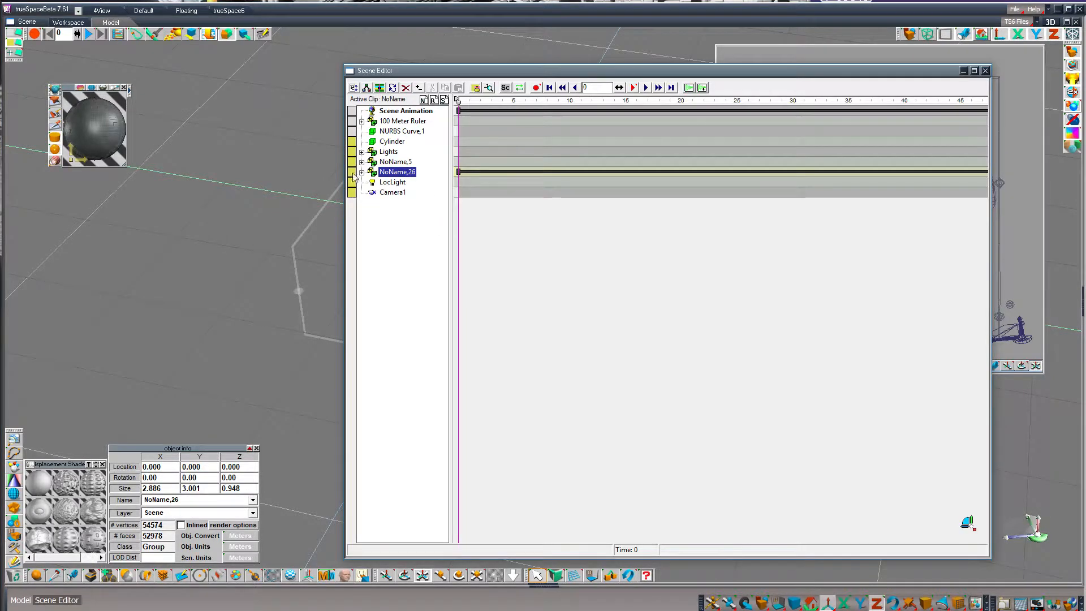
Show all the ship group's Rotate keyframes in the Scene Editor and open the properties of the frame 0 keyframe
click(362, 173)
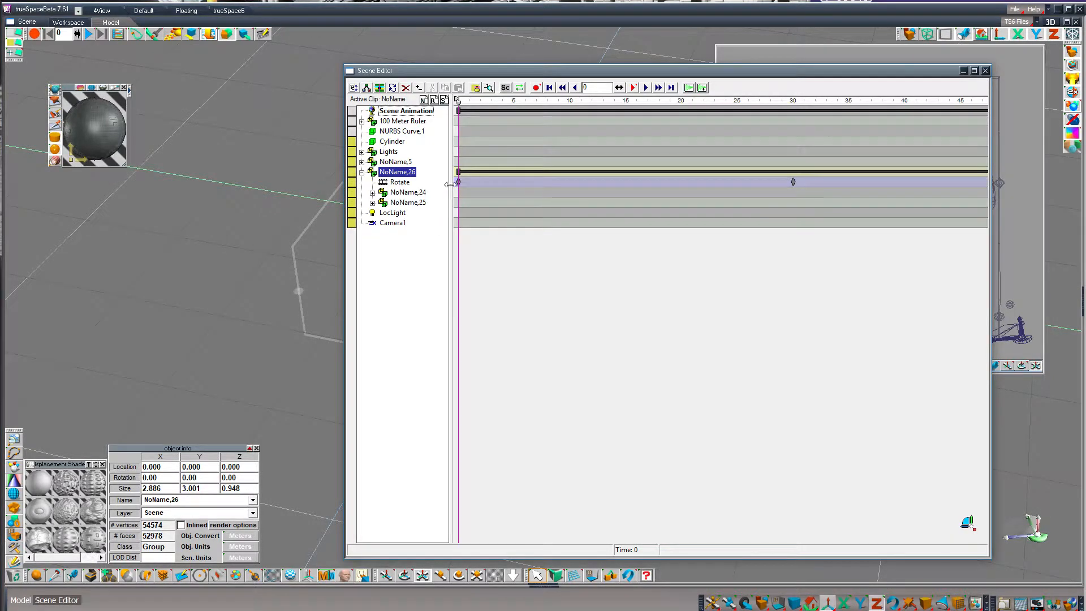
click(490, 88)
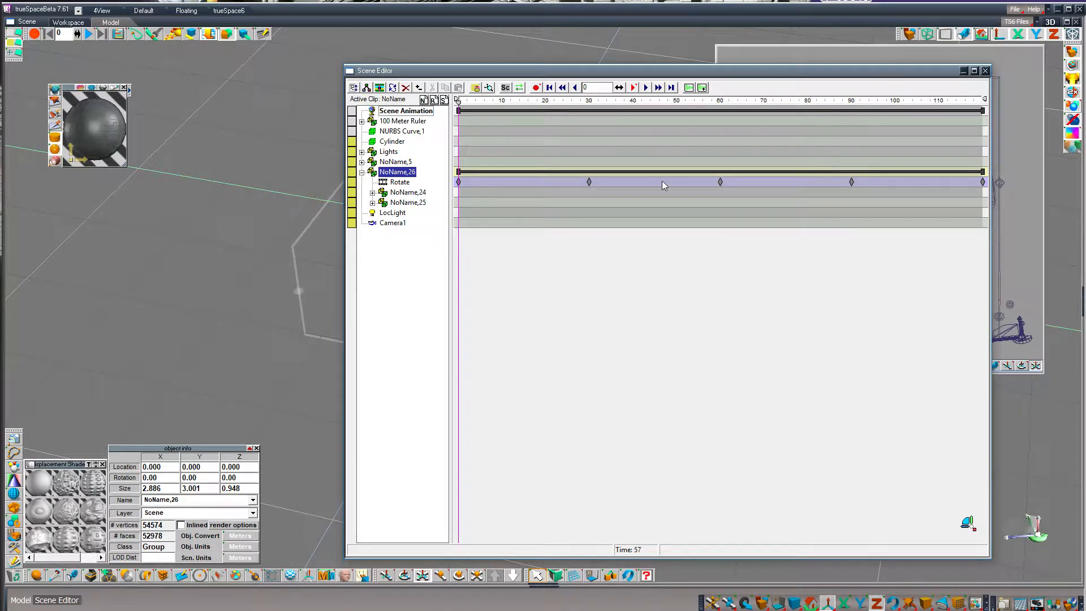
double_click(460, 181)
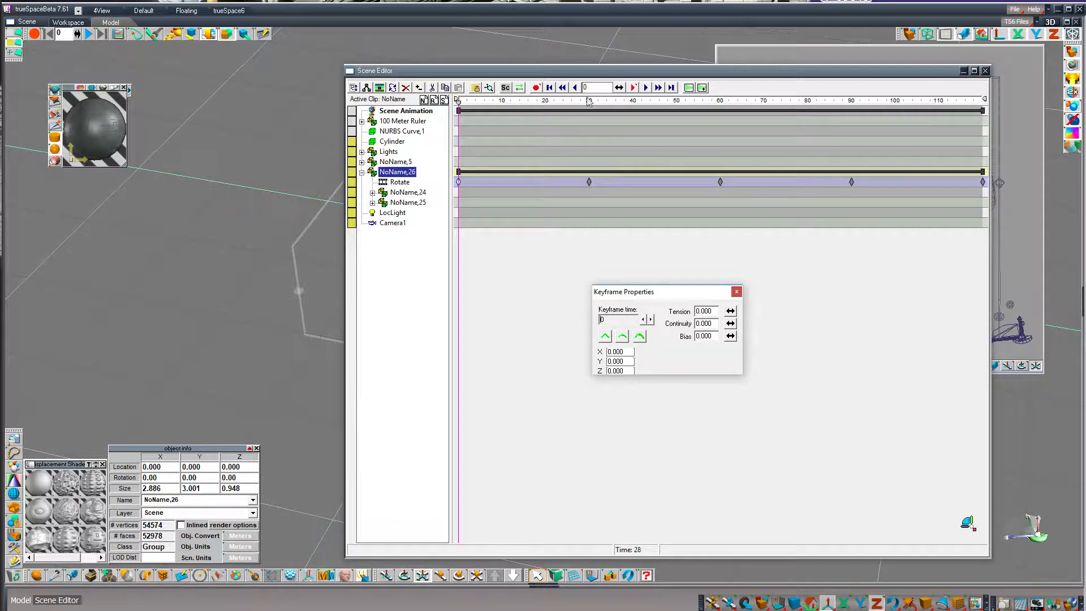
Move the Scene Editor partly off the ship and advance the animation frame by frame to frame 7
click(647, 88)
click(647, 87)
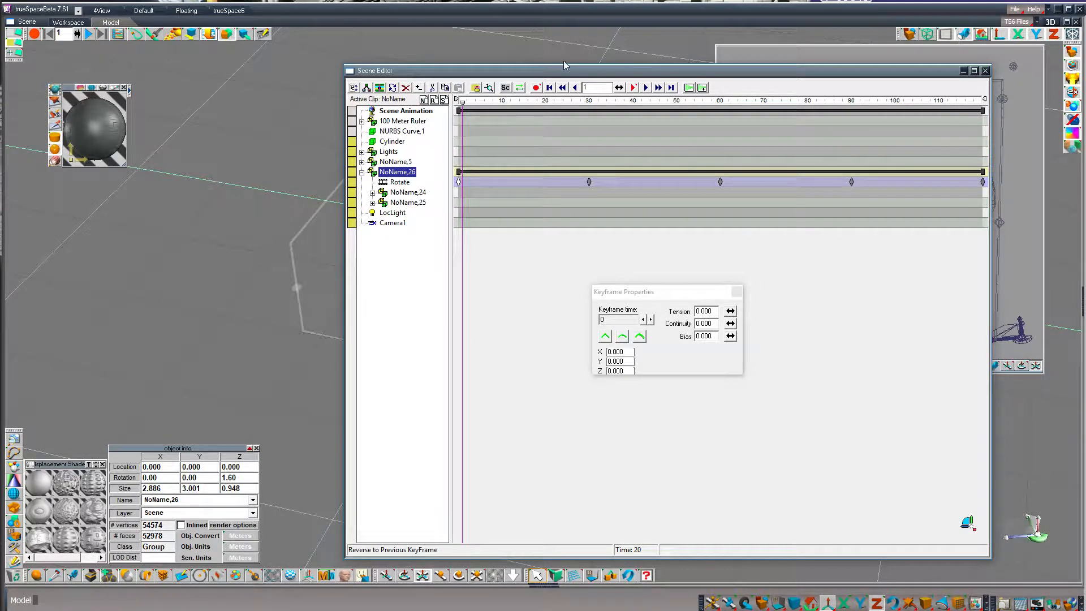
drag(565, 74, 739, 66)
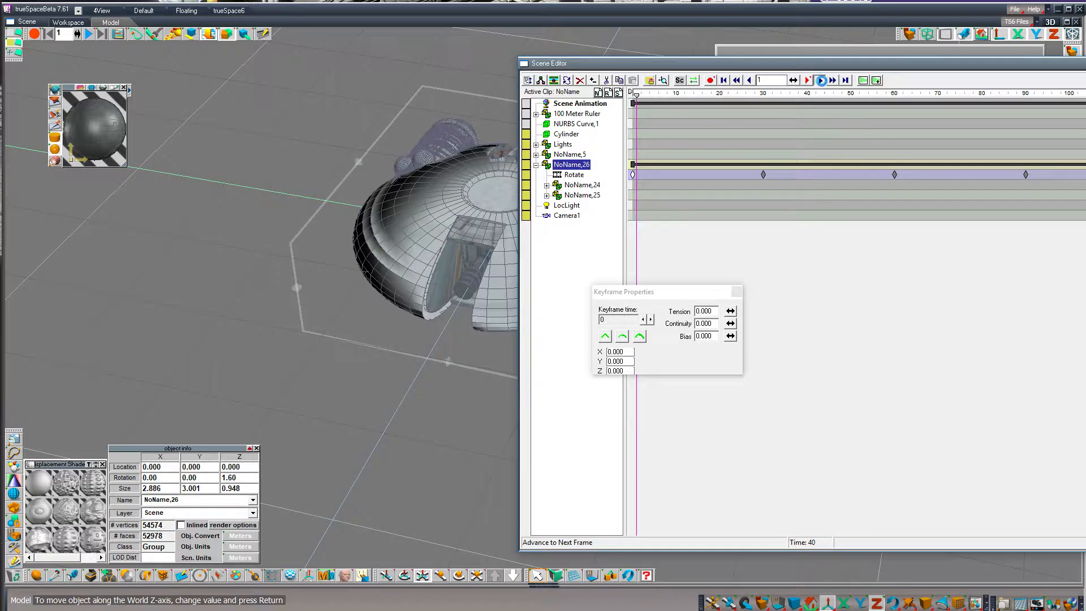
click(821, 81)
click(821, 81)
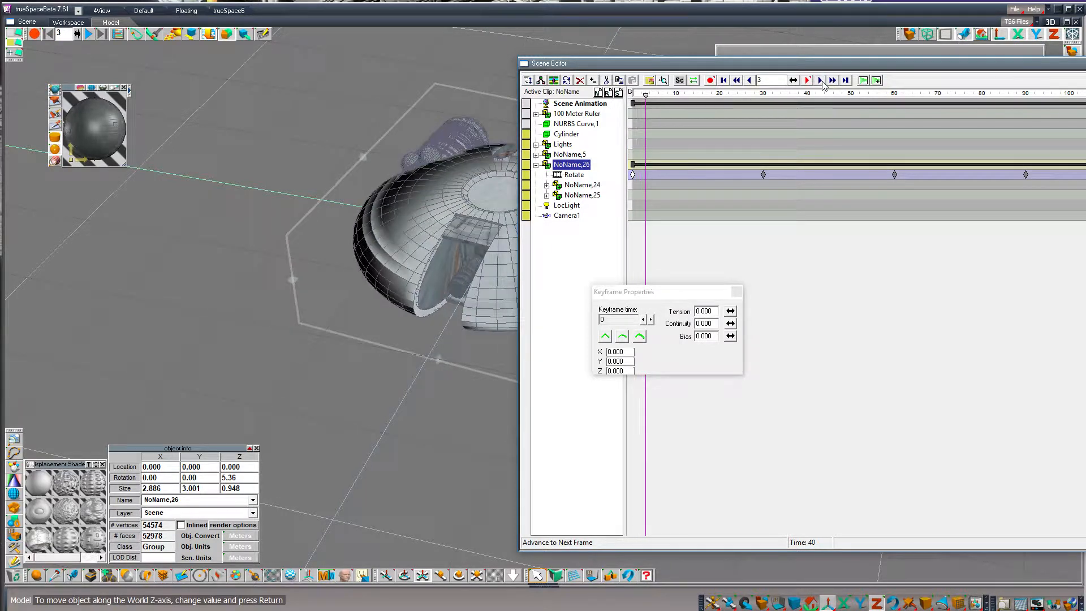
click(821, 81)
click(821, 80)
click(821, 81)
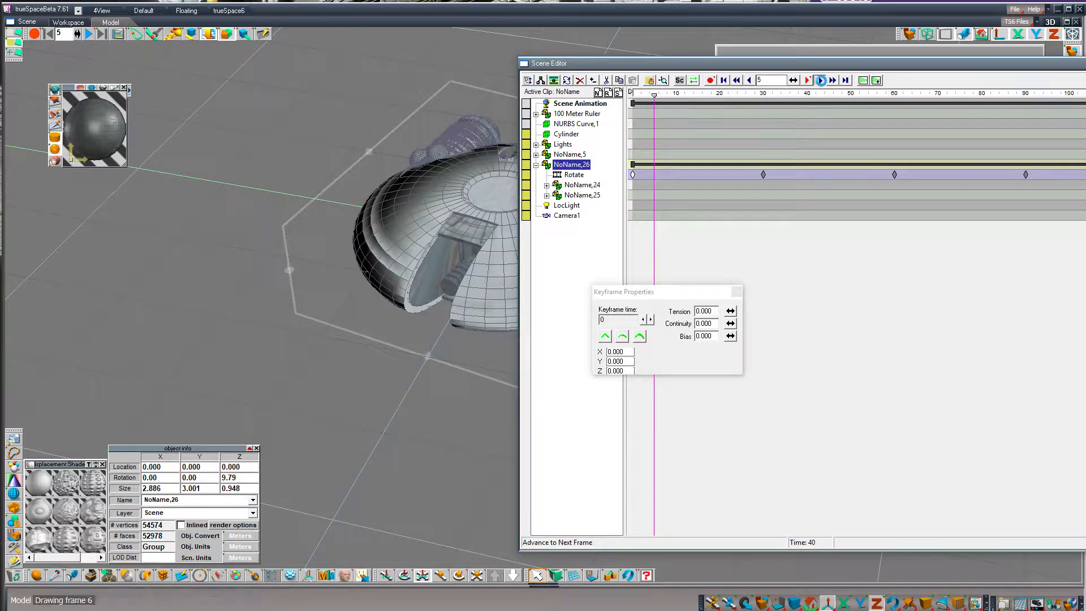
click(821, 81)
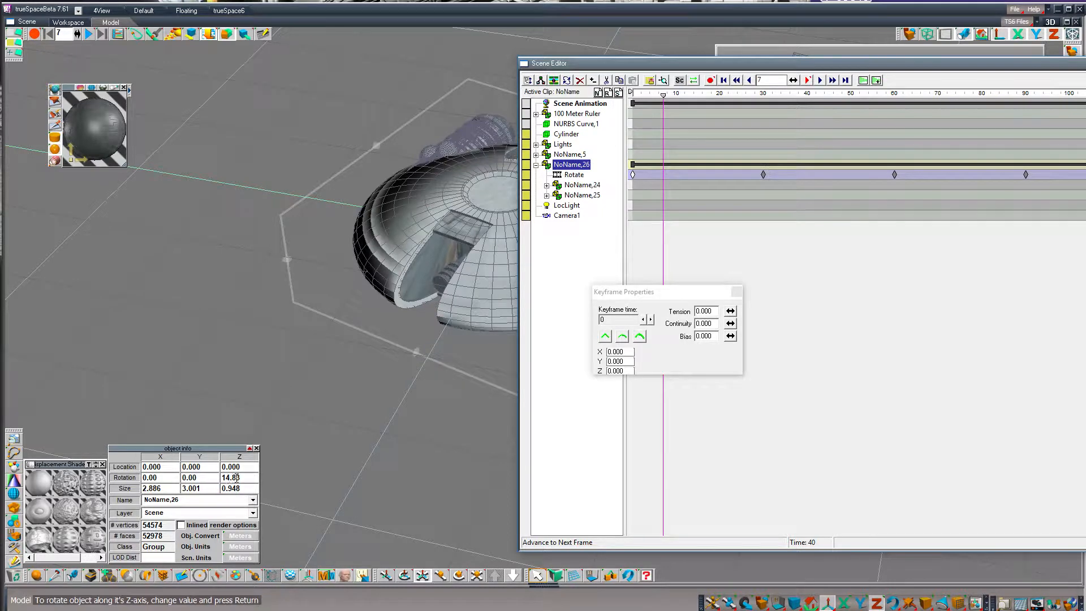
Continue advancing the animation frame by frame to about frame 24 and return to frame 0
click(821, 81)
click(821, 81)
click(821, 81)
click(821, 81)
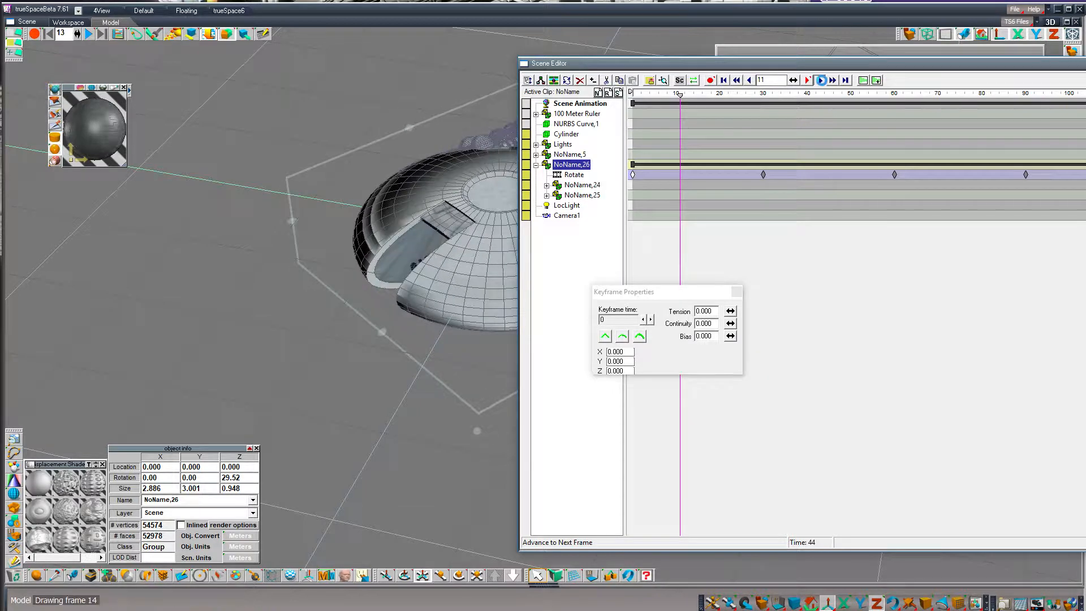
click(821, 81)
click(821, 81)
click(821, 81)
click(821, 81)
click(821, 81)
click(821, 81)
click(821, 81)
click(821, 81)
click(821, 81)
click(821, 81)
click(821, 80)
click(821, 81)
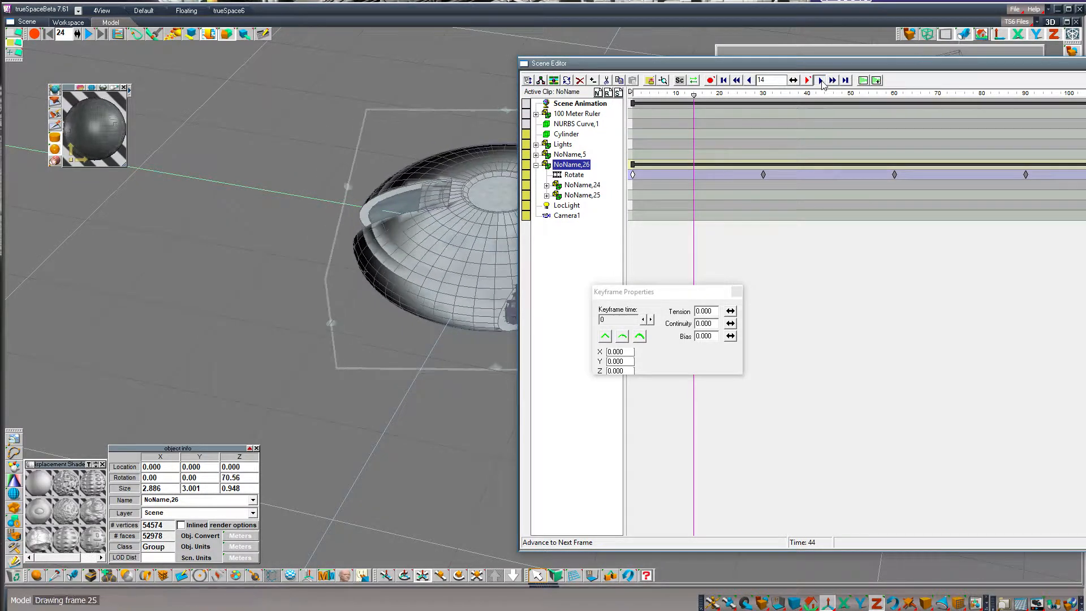
click(723, 81)
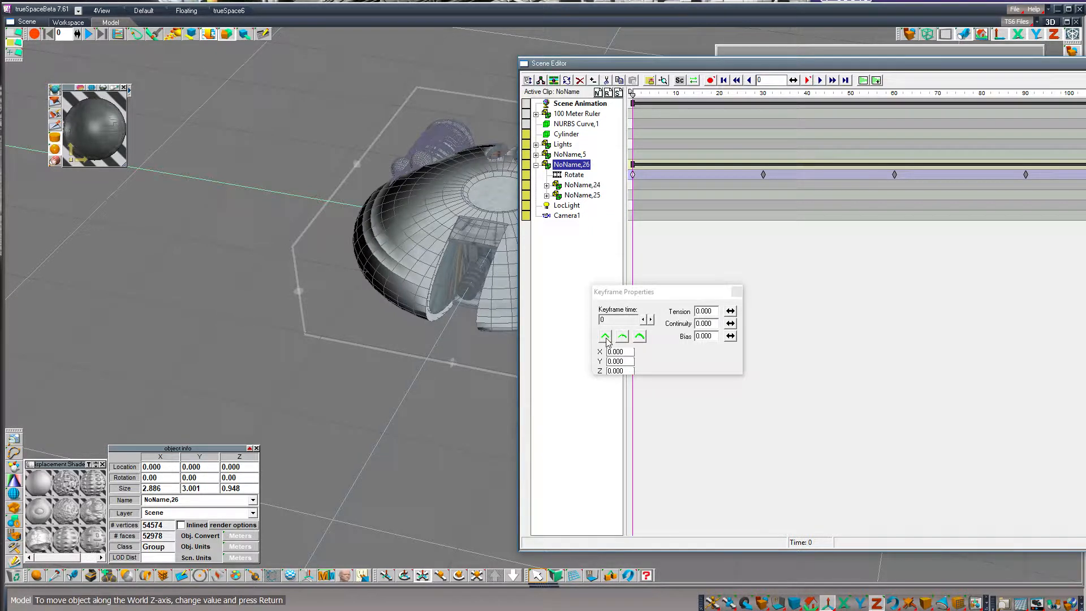
Make the ship group's Rotate keyframes at frames 0, 30, 60, 90 and 120 linear with continuity -1 and close Keyframe Properties
click(611, 295)
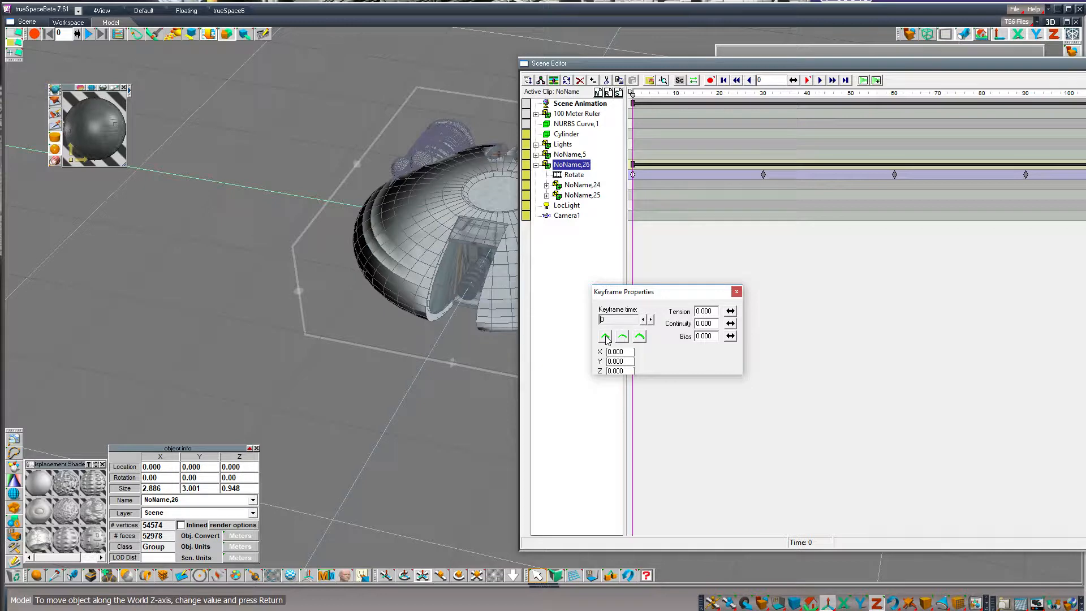
click(605, 337)
click(764, 175)
click(894, 175)
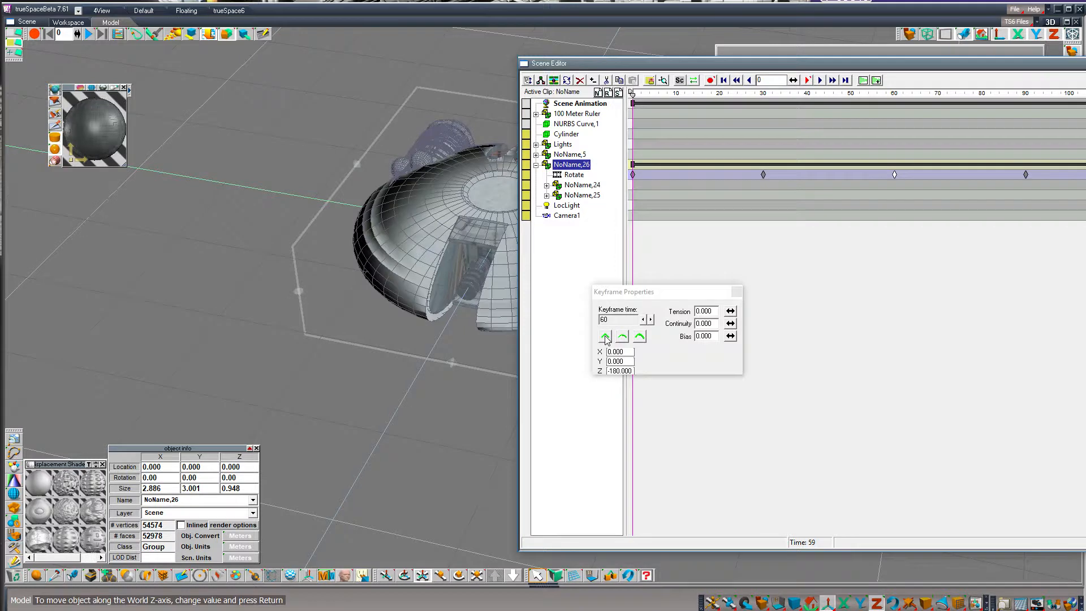
click(1026, 175)
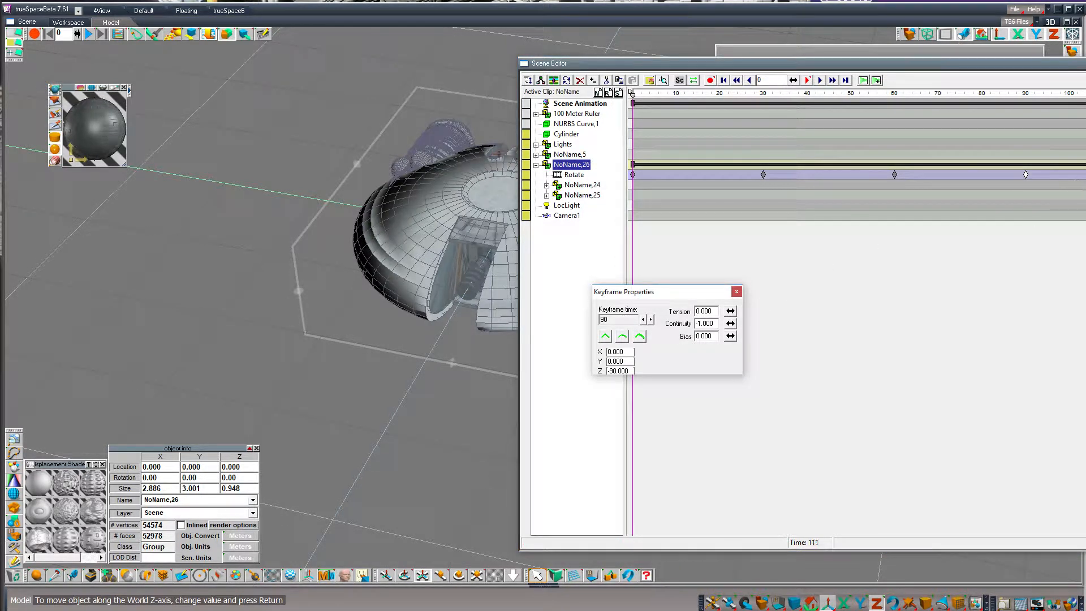
click(1085, 175)
click(604, 336)
click(645, 320)
click(737, 291)
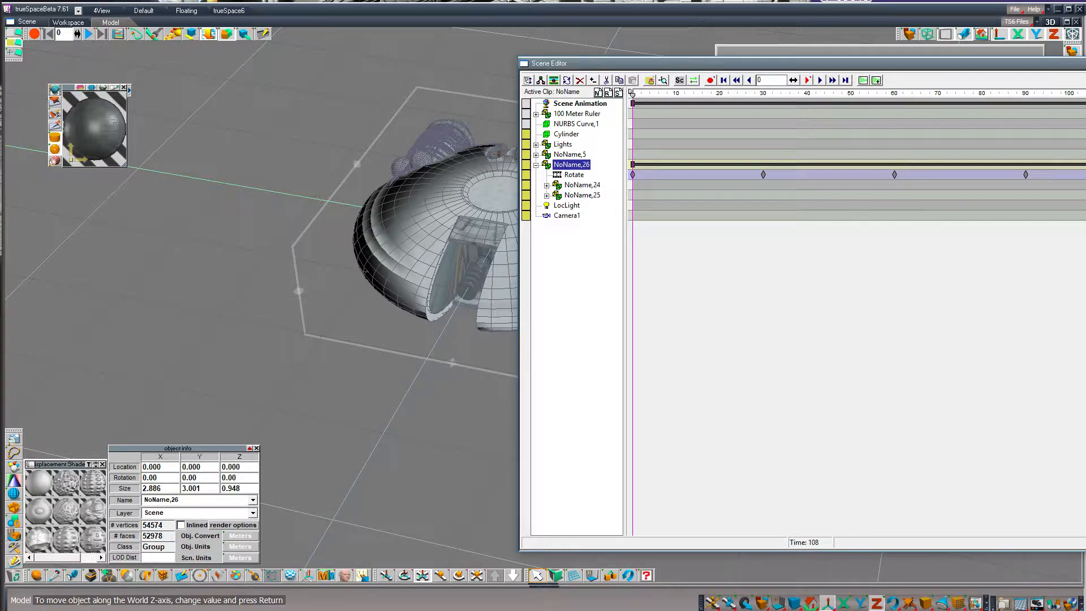
Advance the rotation frame by frame from 0 to 11 and close the Scene Editor
click(821, 81)
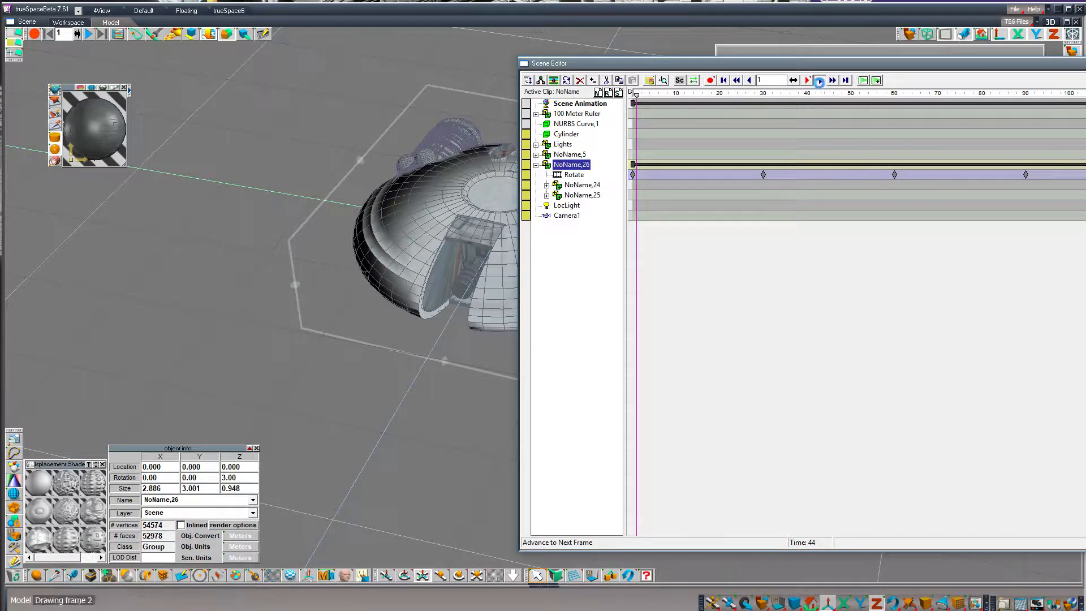
click(820, 81)
click(820, 81)
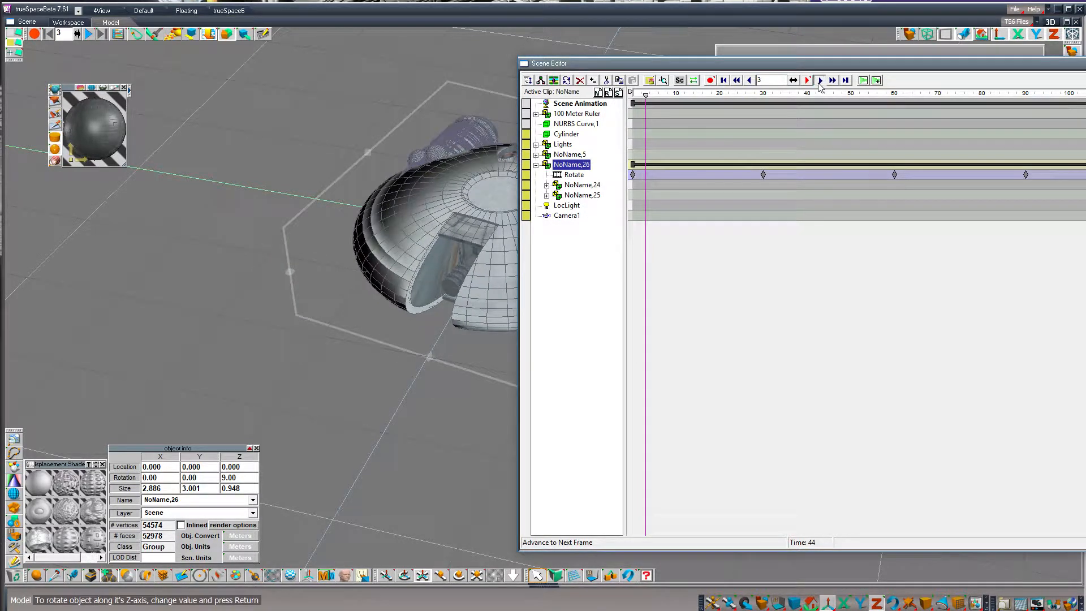
click(821, 81)
click(820, 81)
click(820, 81)
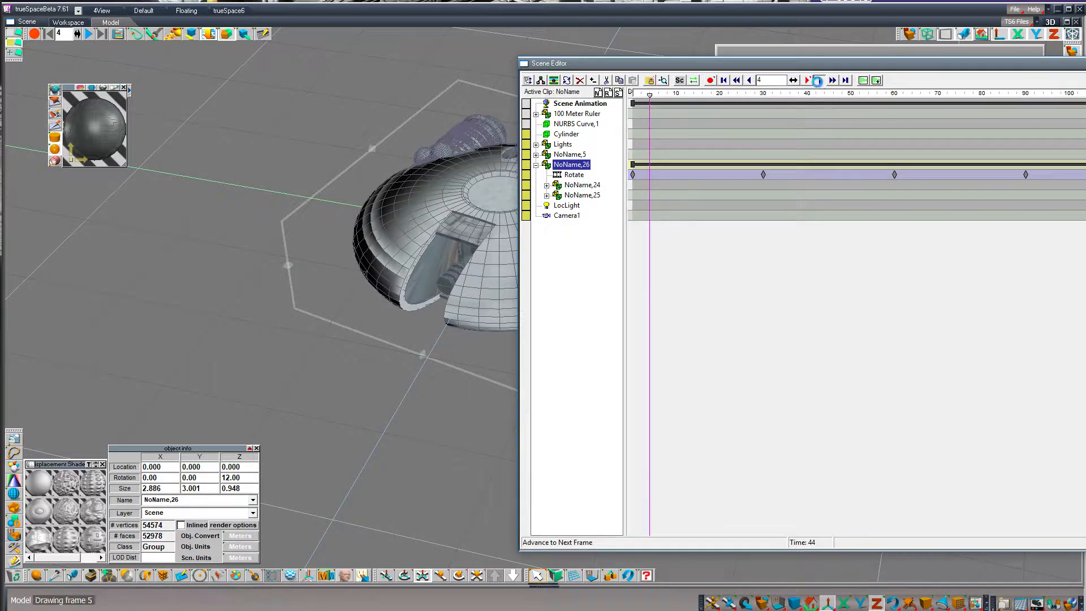
click(820, 81)
click(817, 81)
click(817, 81)
click(817, 81)
click(817, 81)
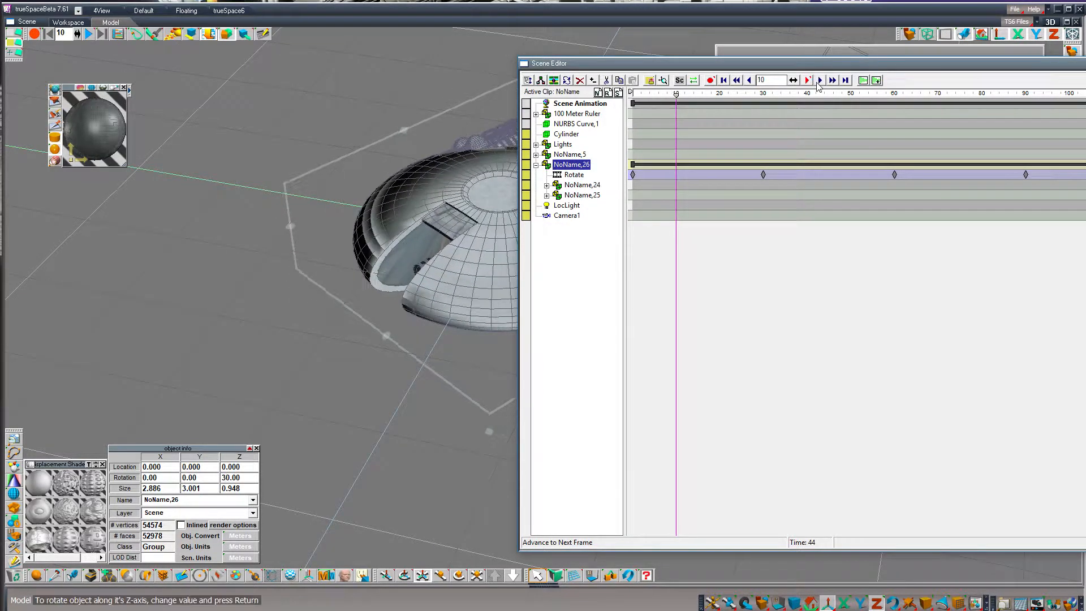
click(819, 81)
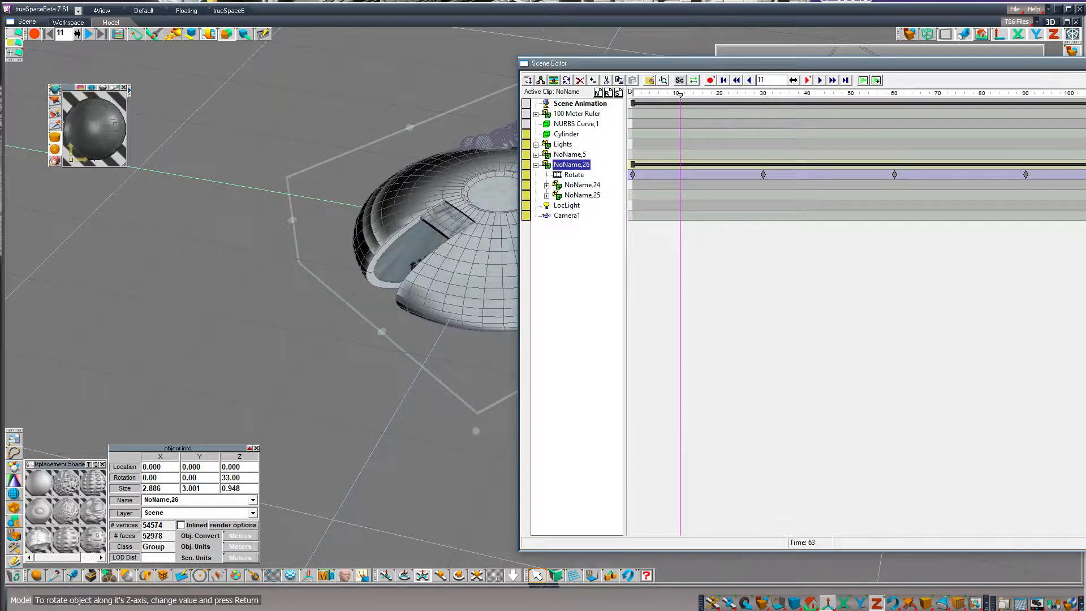
click(419, 22)
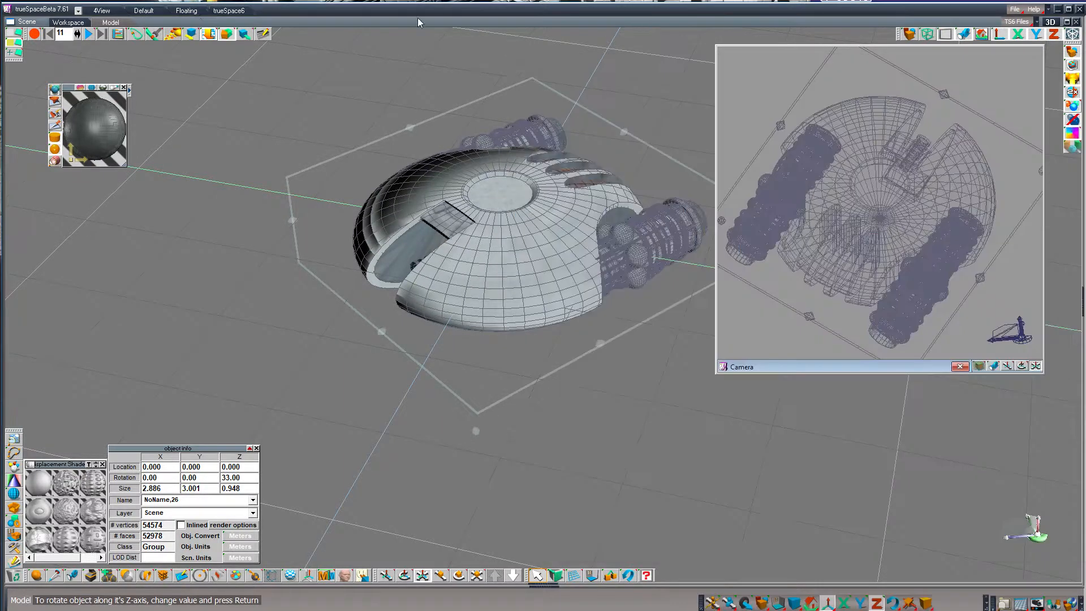
Rewind to frame 0 and set up a render to file named ship.bmp covering all Modeler animation frames 0-120
click(49, 35)
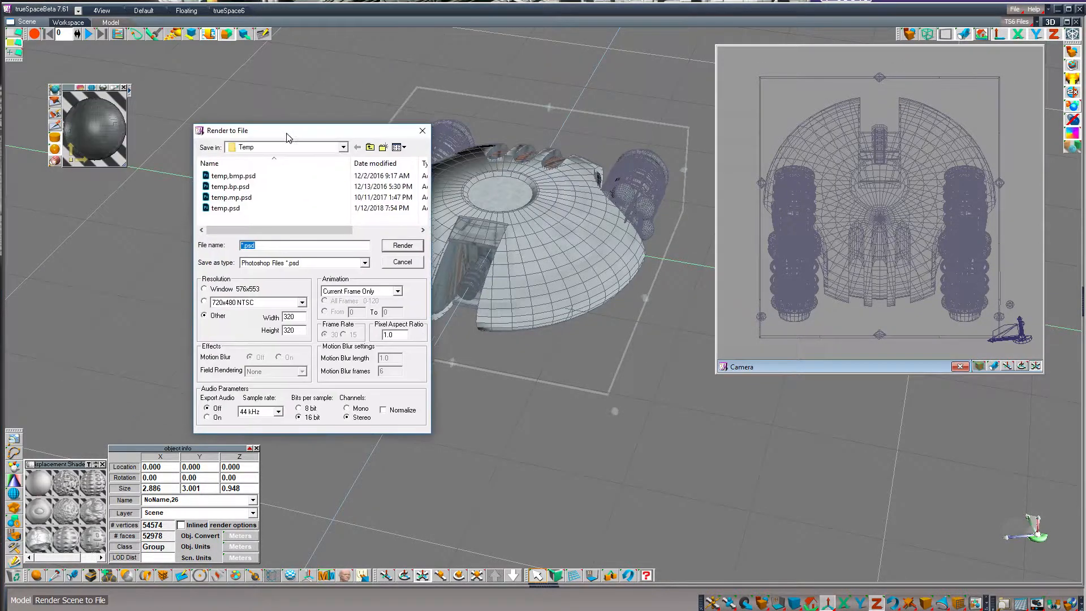
drag(287, 131, 308, 123)
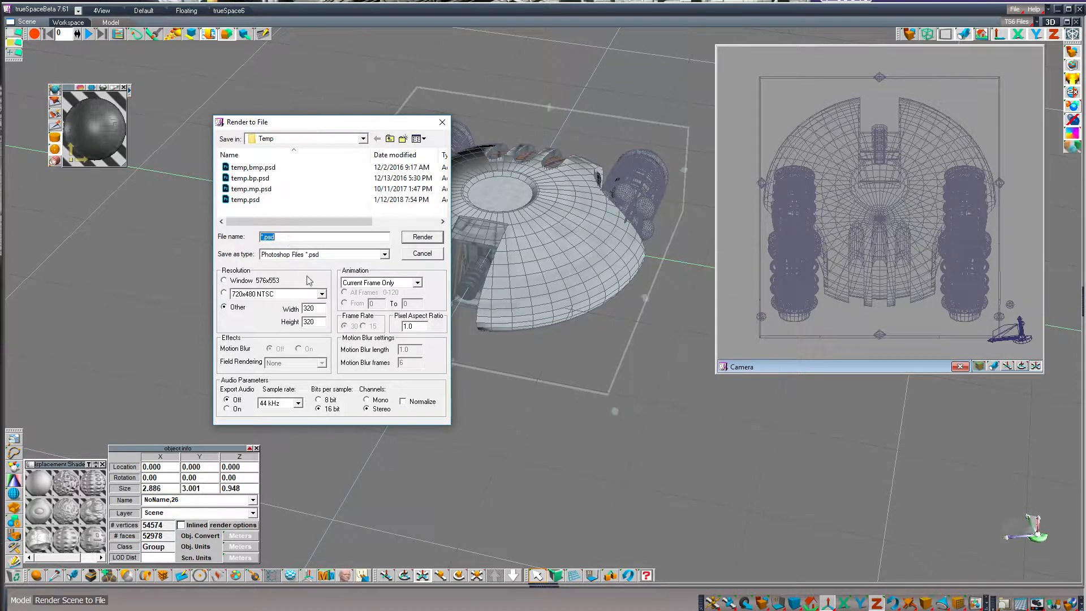
click(379, 282)
click(373, 301)
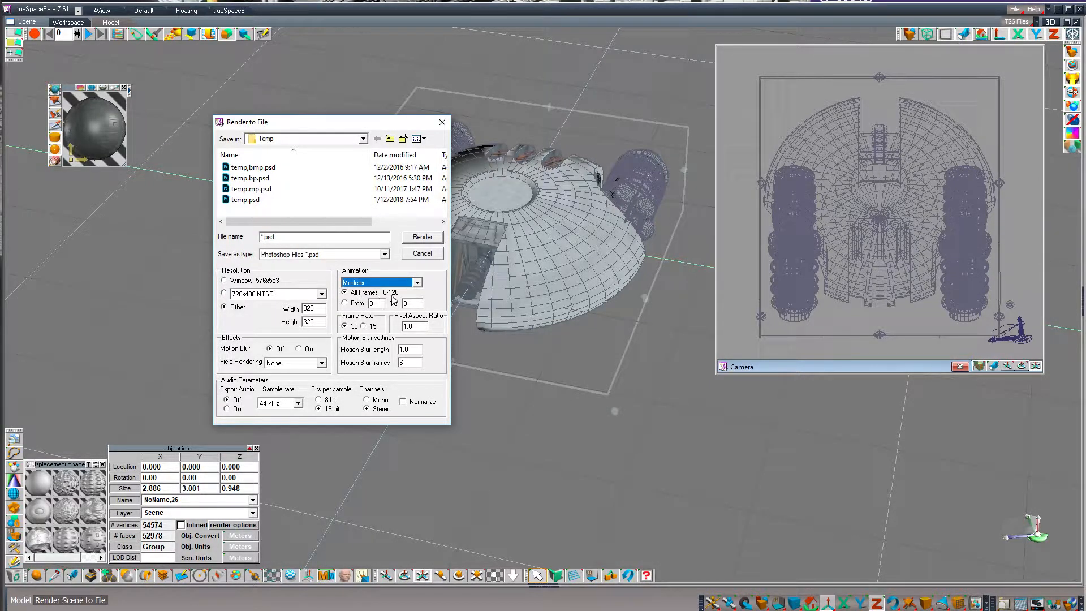
double_click(268, 237)
text(ship.bmp)
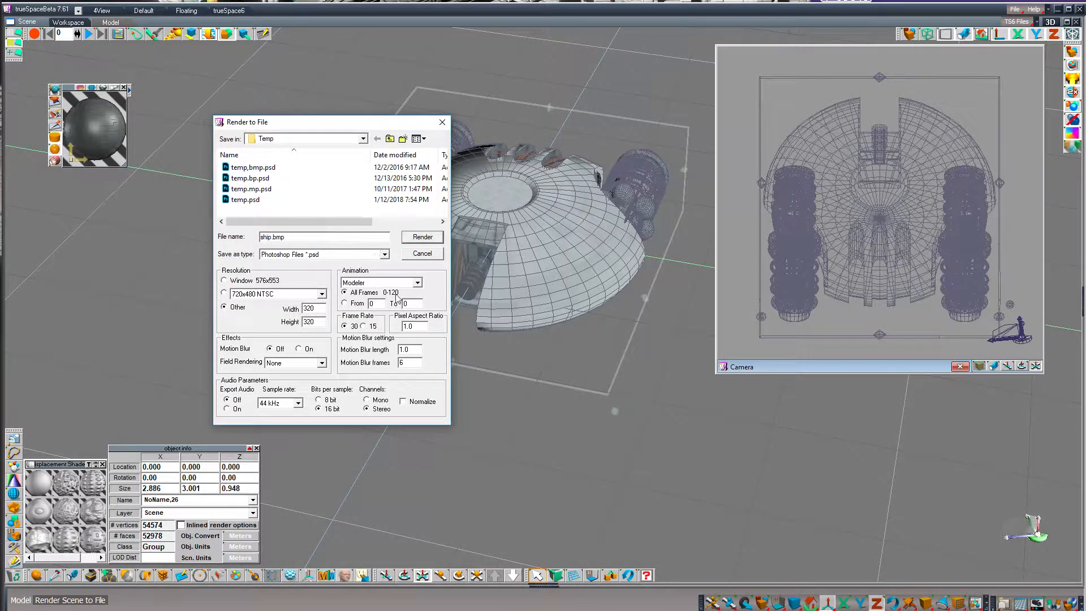
Set the render resolution to 64 by 64 and render the animation, overwriting the existing ship.bmp
click(307, 308)
text(64)
key(Tab)
text(64)
click(423, 237)
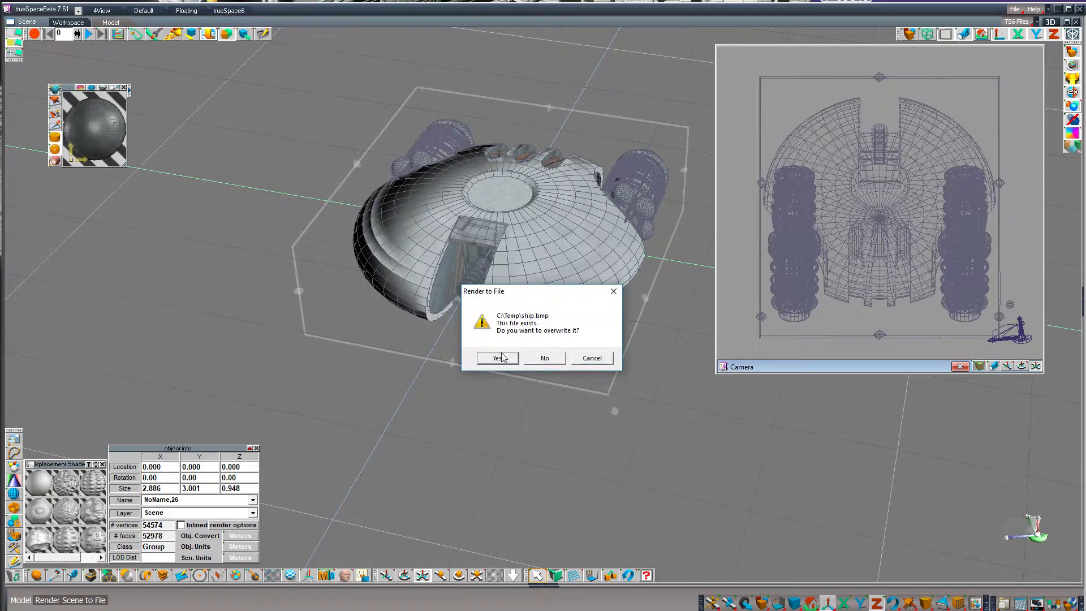
click(498, 358)
click(539, 332)
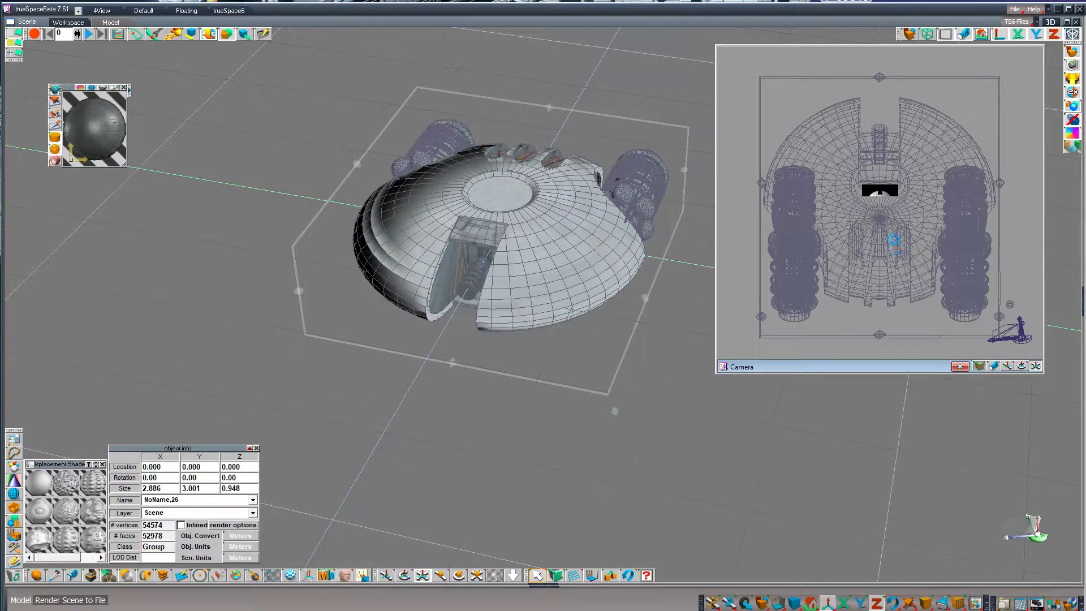
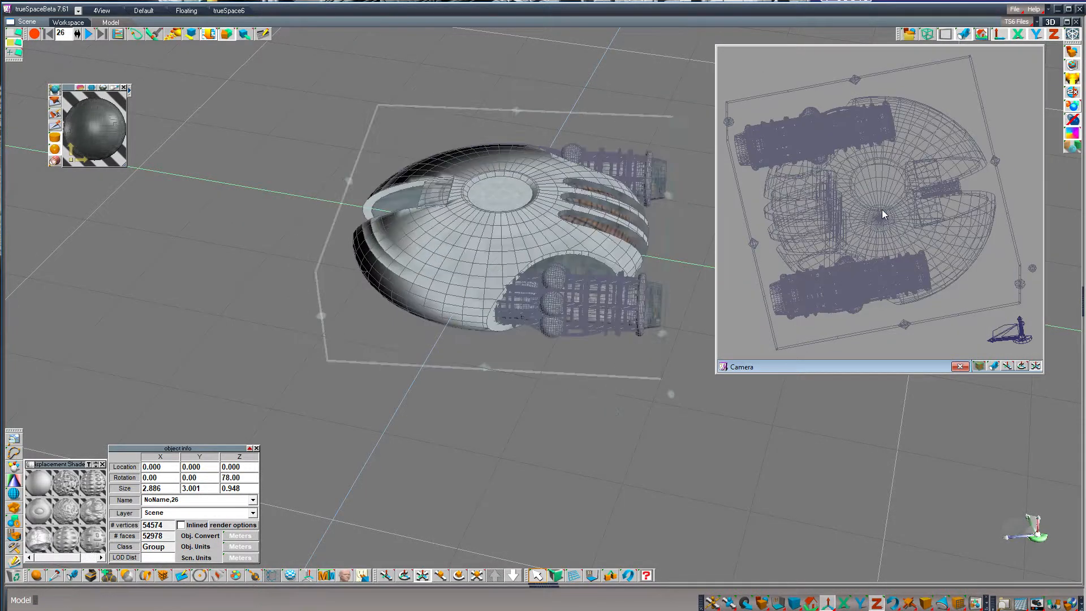
Go to frame 120 and scale the ship group up to about 3.355 × 3.488 × 1.101
click(49, 34)
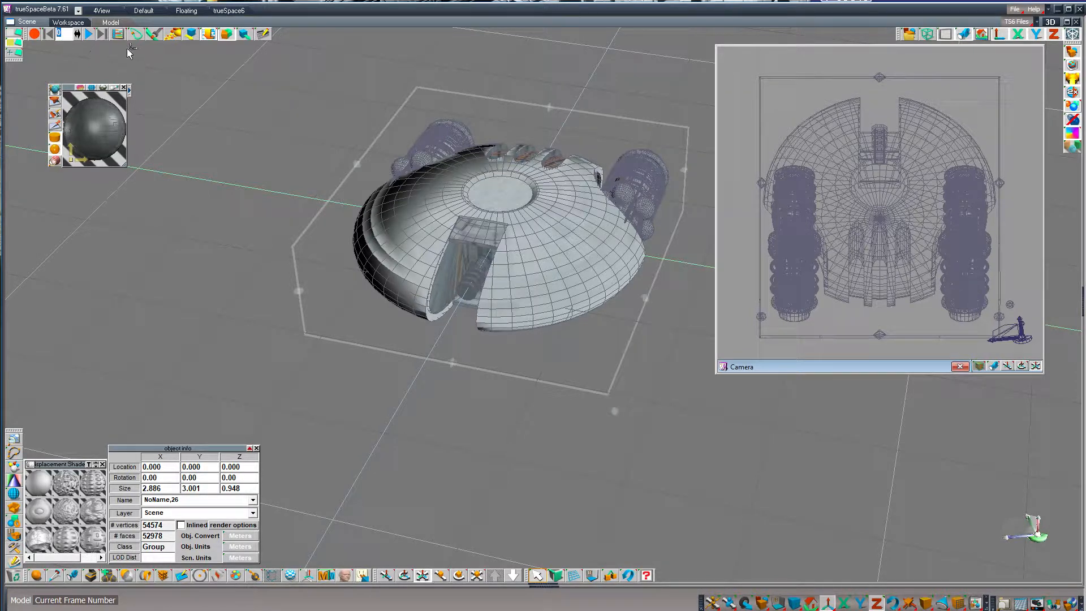
text(120)
key(c)
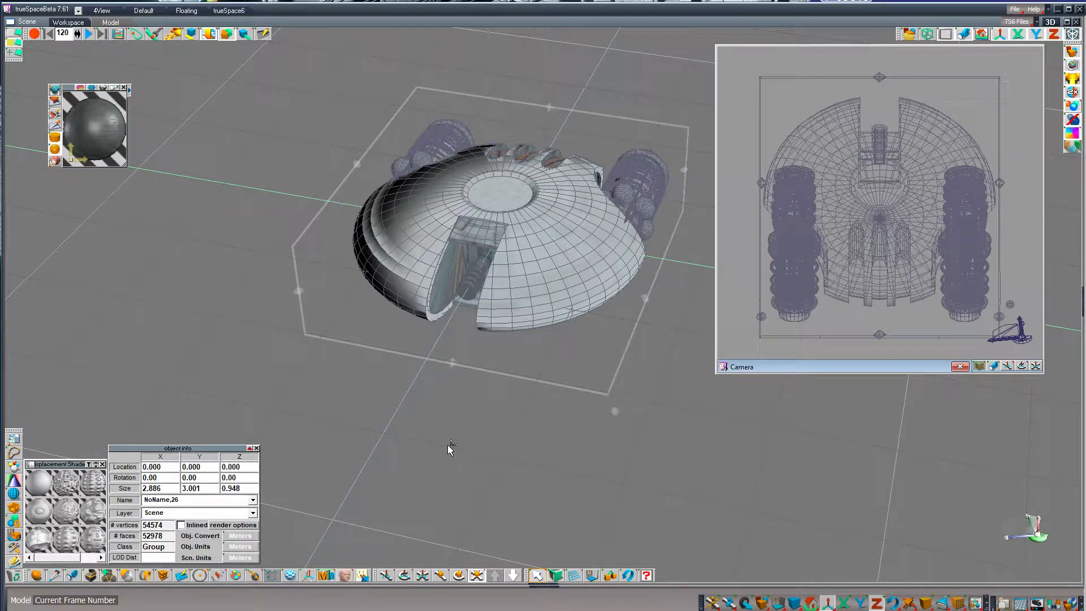
drag(448, 446, 481, 415)
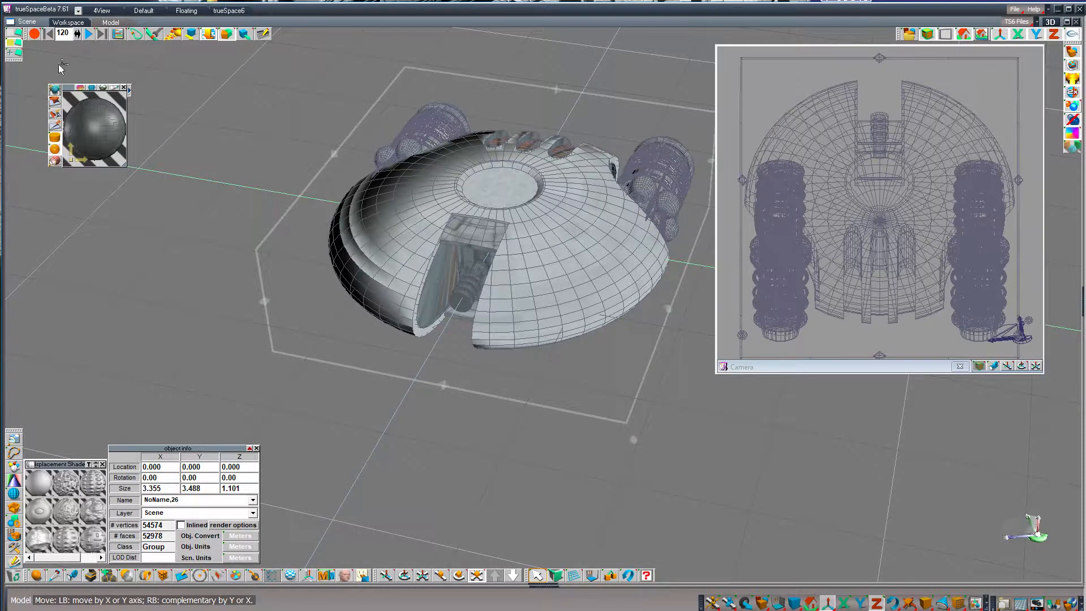
Play the ship animation from the start and return to frame 0
click(50, 36)
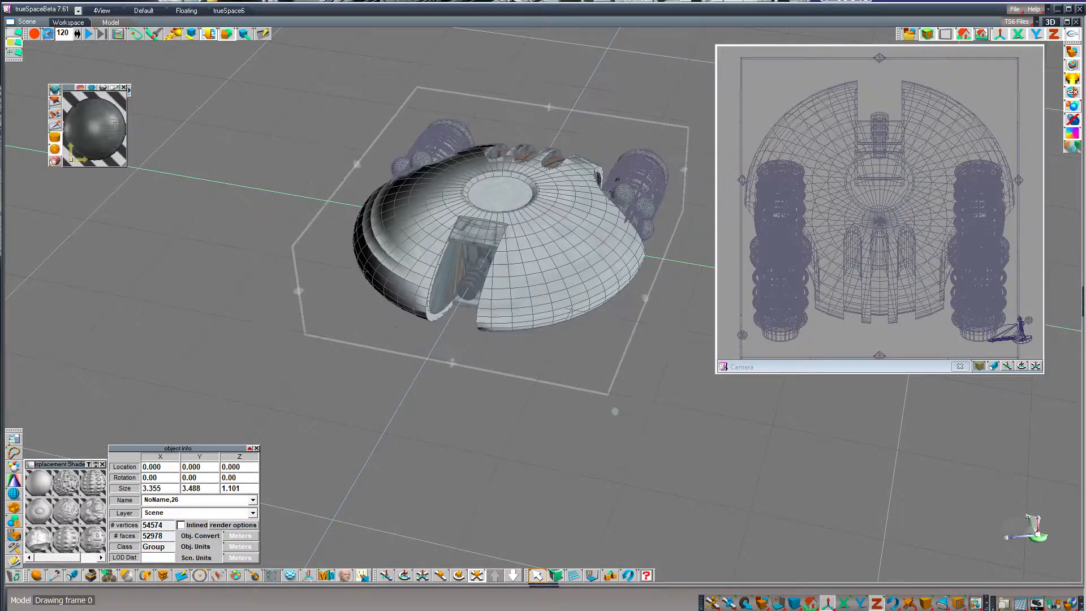
click(89, 35)
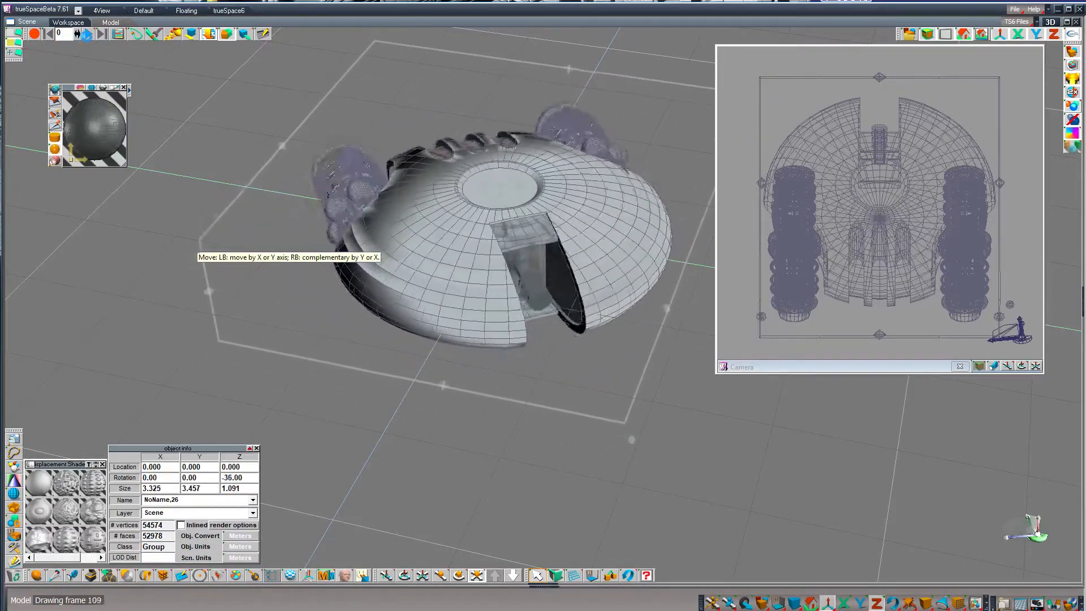
click(48, 34)
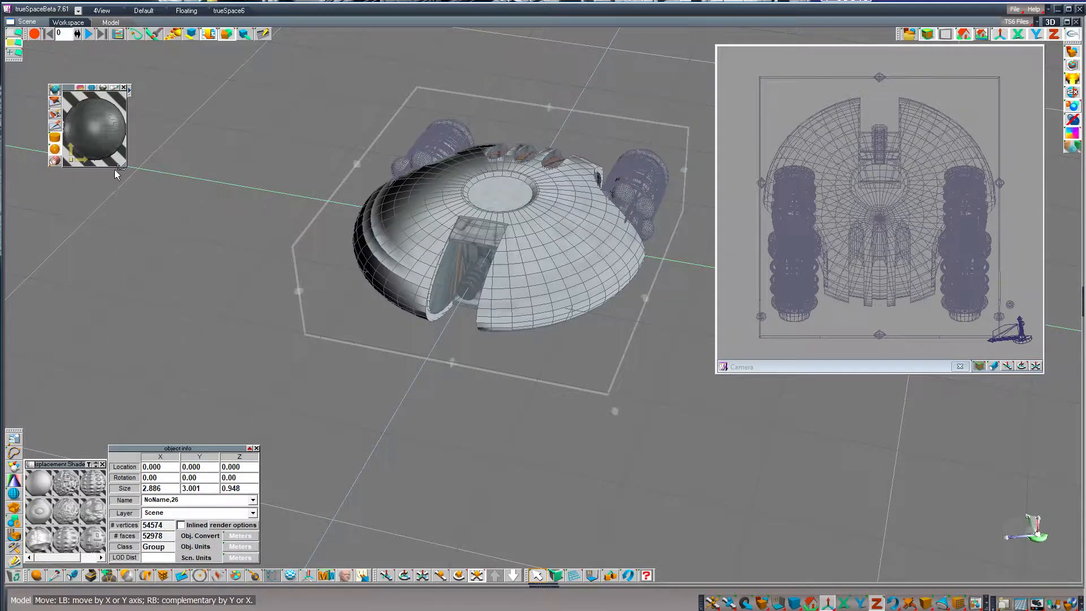
Delete the ship group's Scale and Move tracks in the Scene Editor, then fit the timeline and close the editor
click(118, 34)
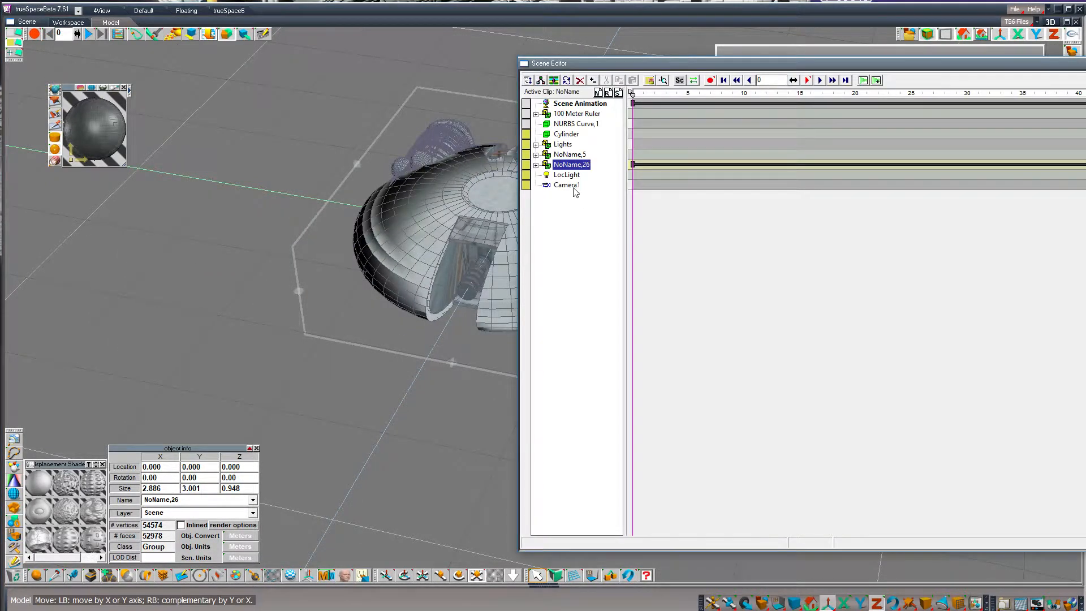
click(536, 164)
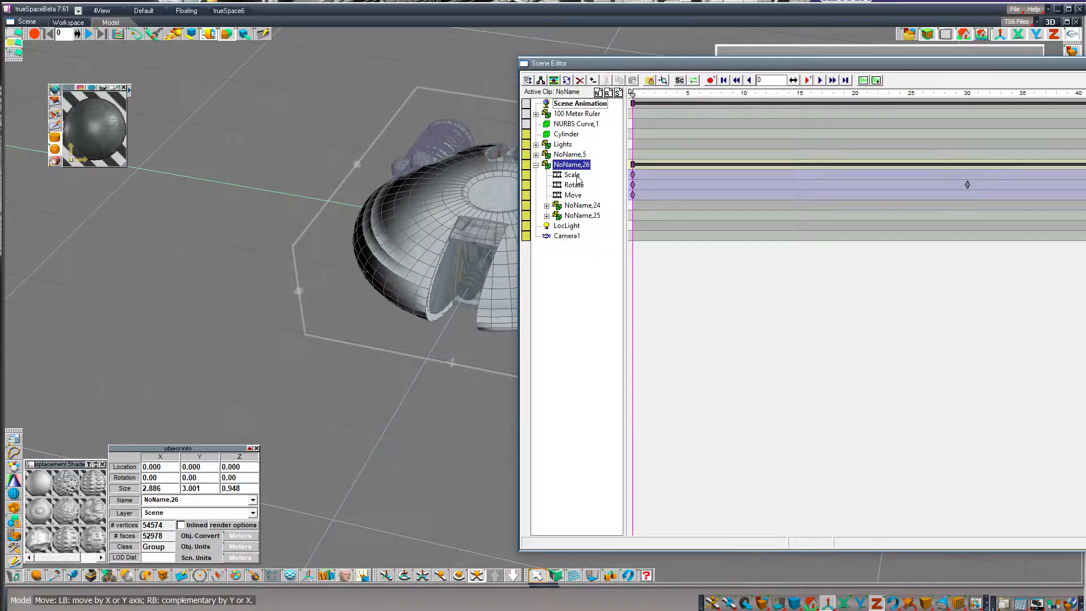
click(572, 175)
right_click(578, 179)
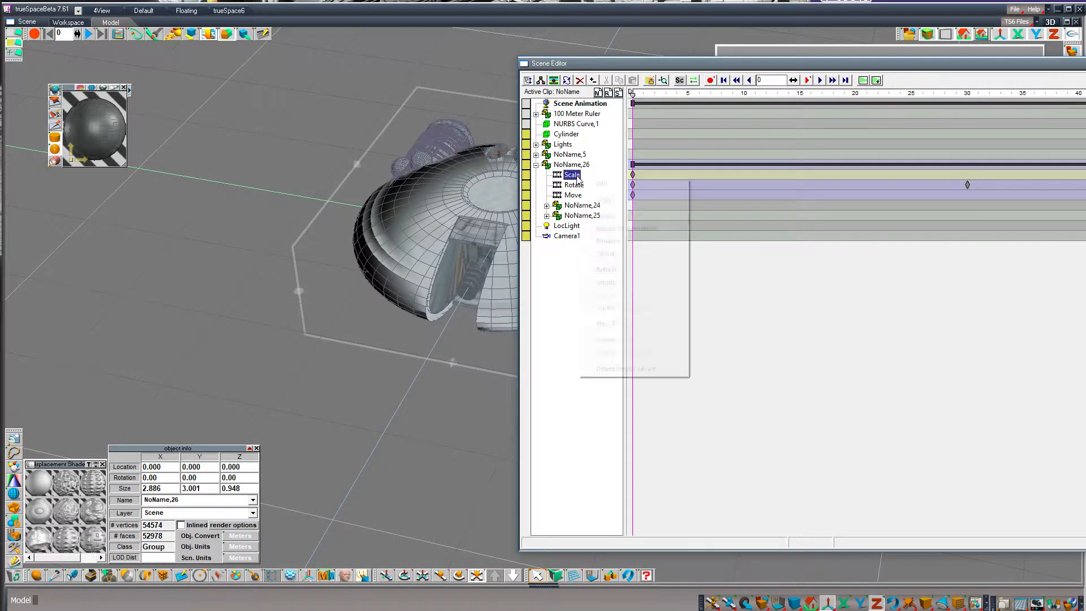
click(586, 210)
click(573, 185)
right_click(575, 186)
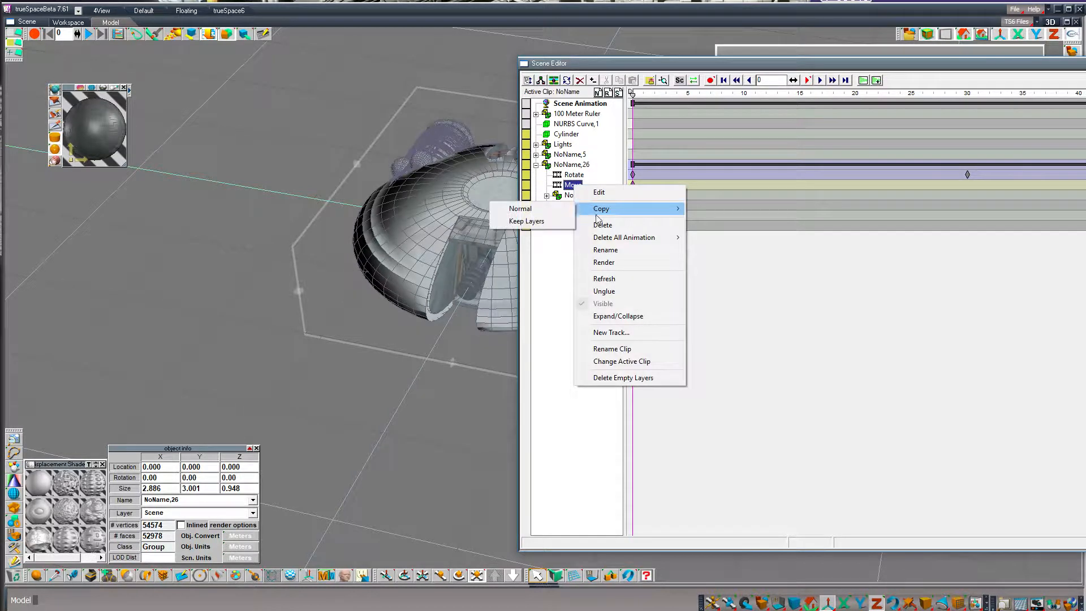
click(595, 225)
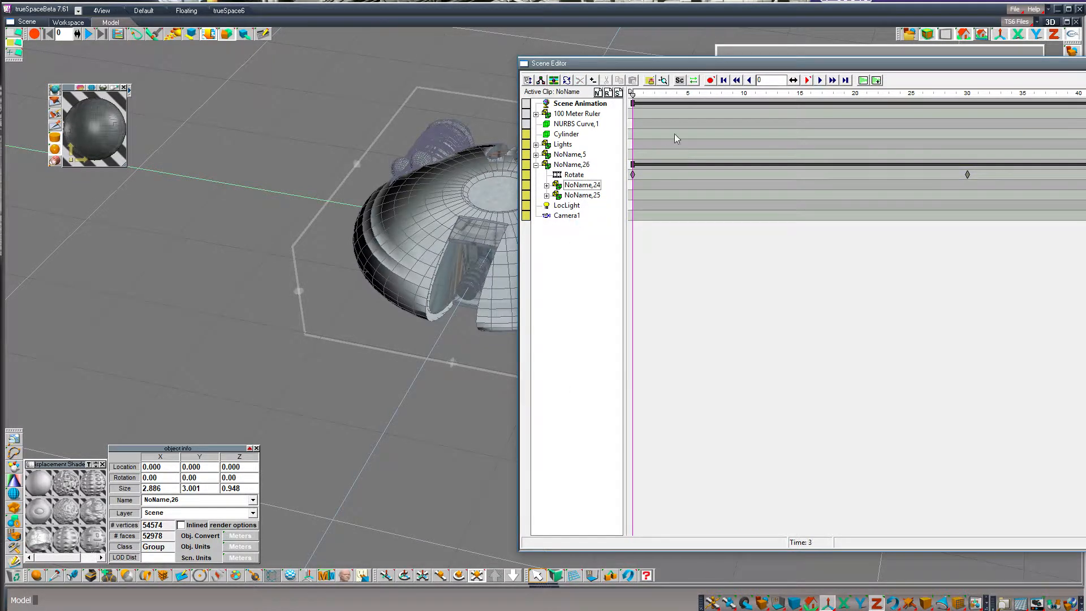
click(665, 82)
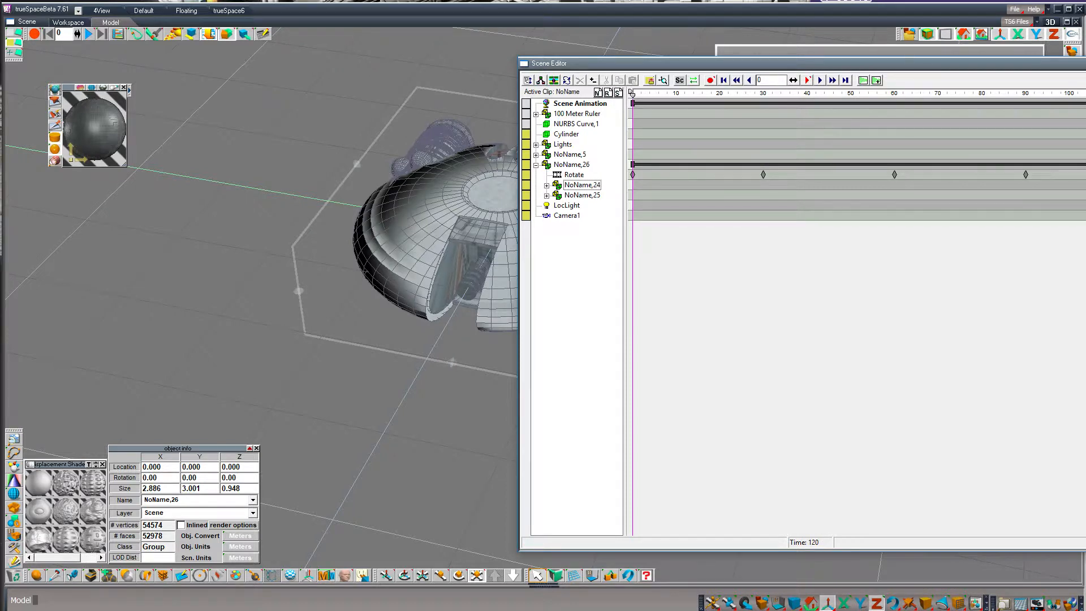
click(1085, 63)
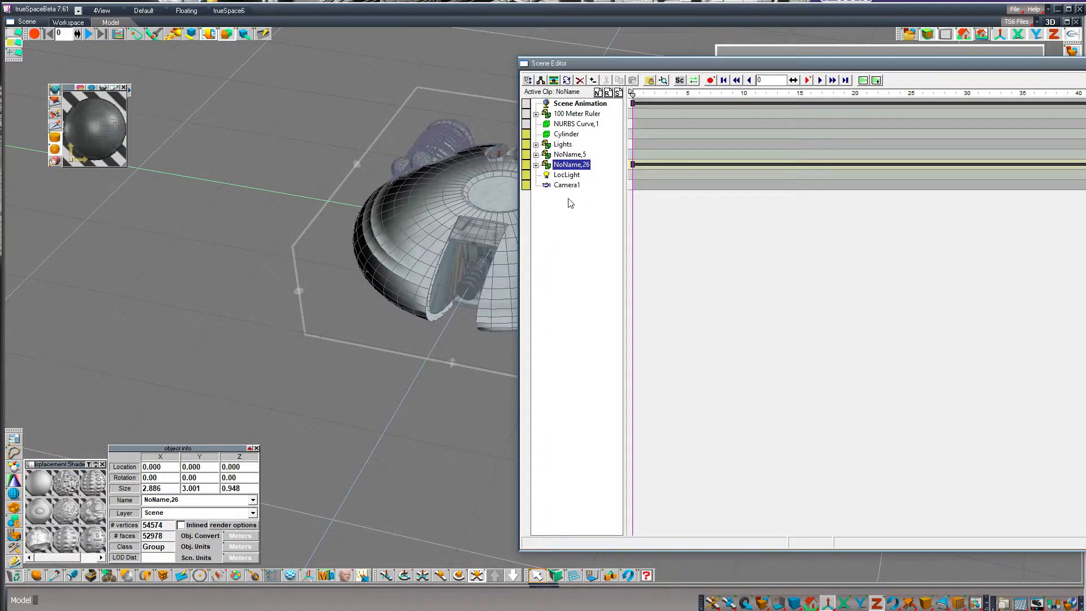
Select Camera1 in the Scene Editor and set its location to Y -400 and Z 800
click(567, 185)
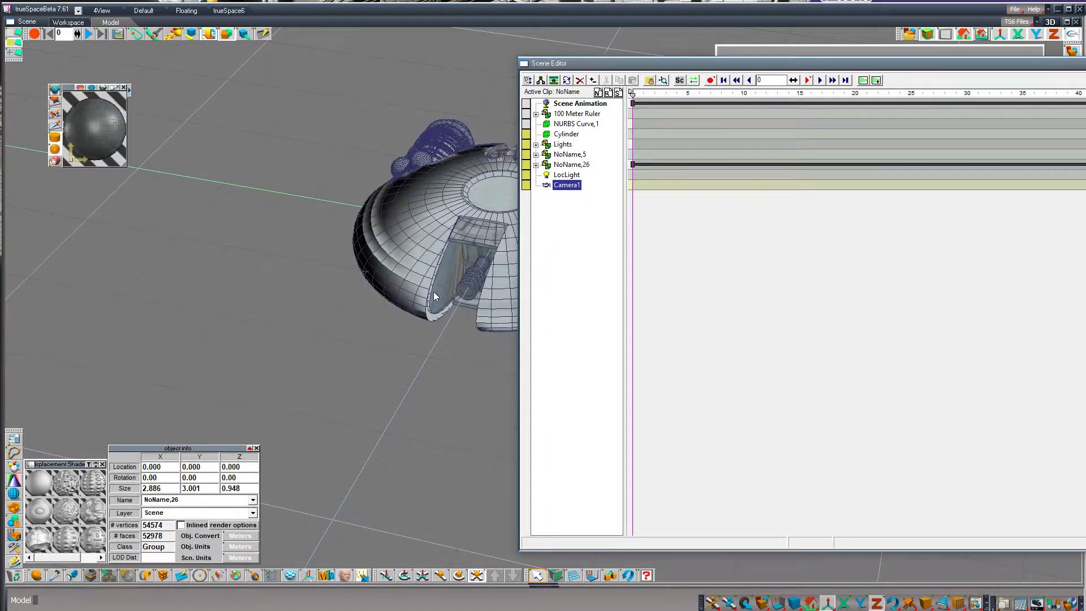
drag(214, 465, 182, 467)
text(-400)
key(Tab)
text(800)
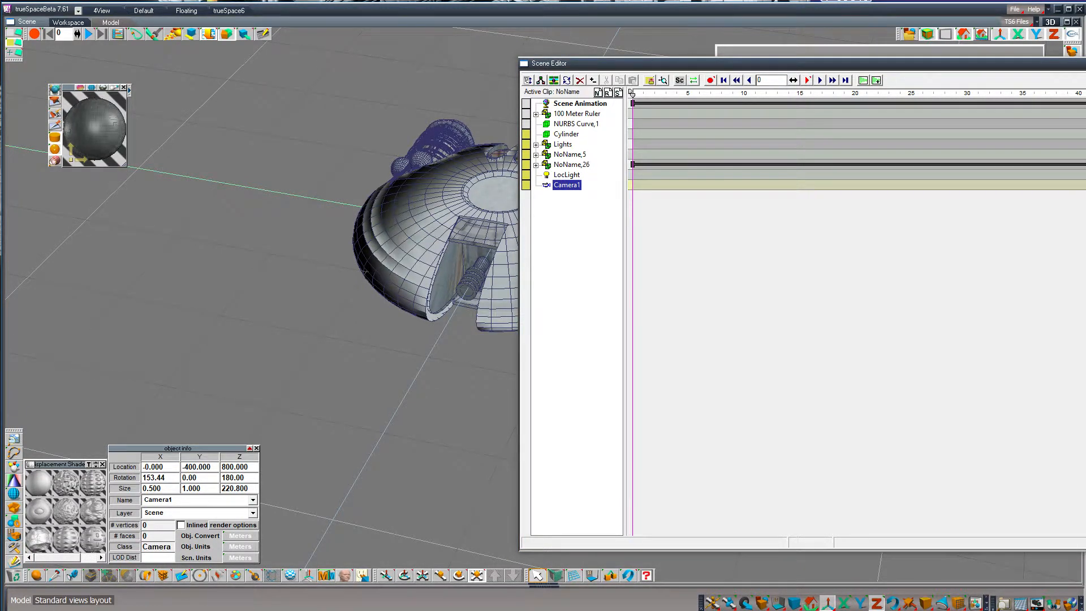
Close the Scene Editor and render the ship in the Camera view
click(1084, 63)
click(835, 367)
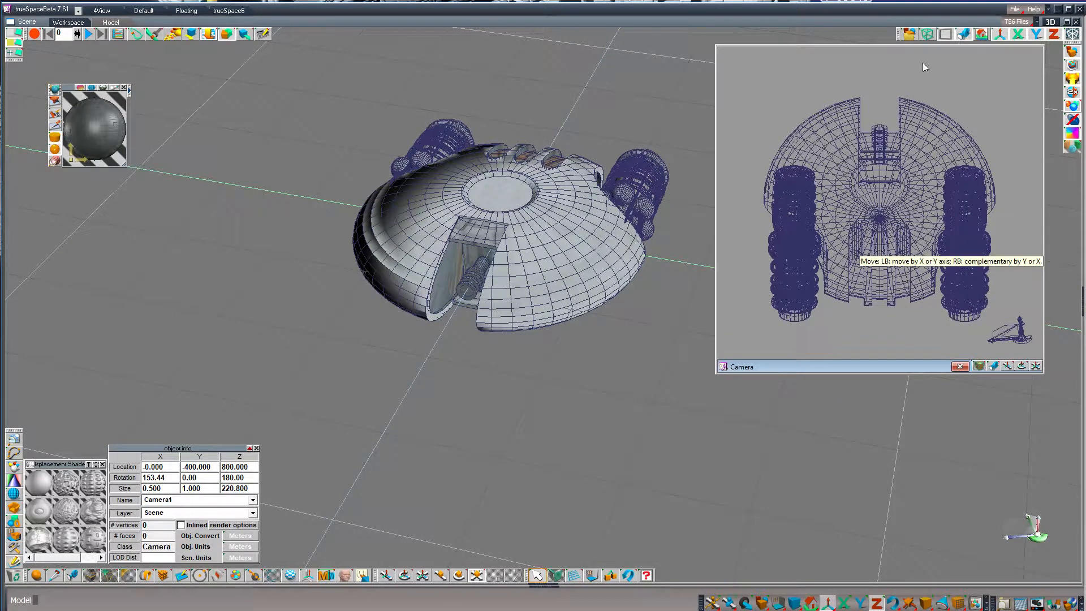
drag(909, 36, 913, 74)
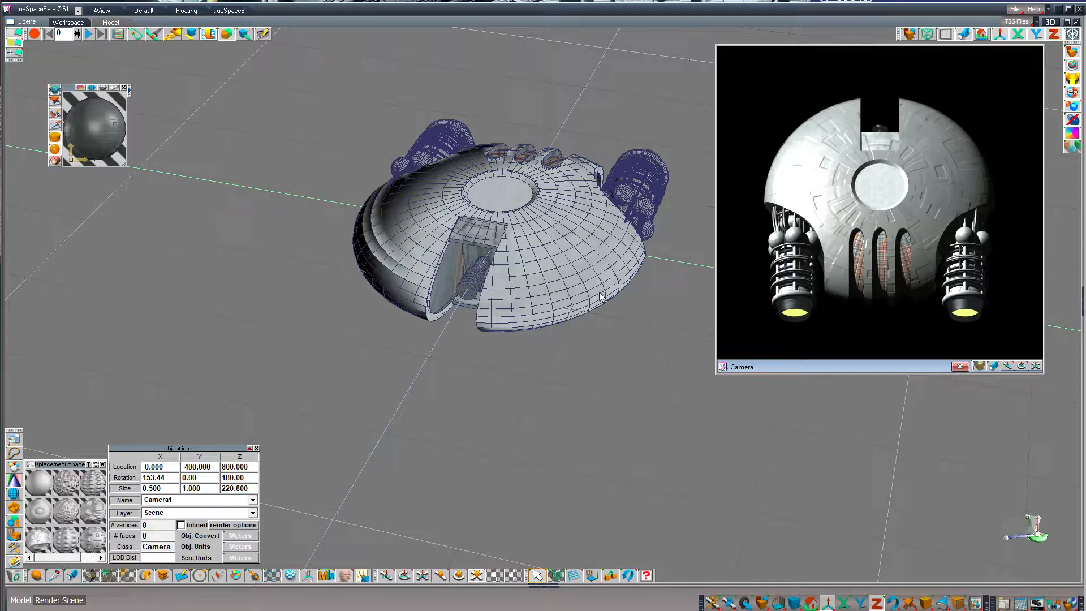
Select the ship group, expand the material's shader settings and open the texture browser for its color
click(567, 286)
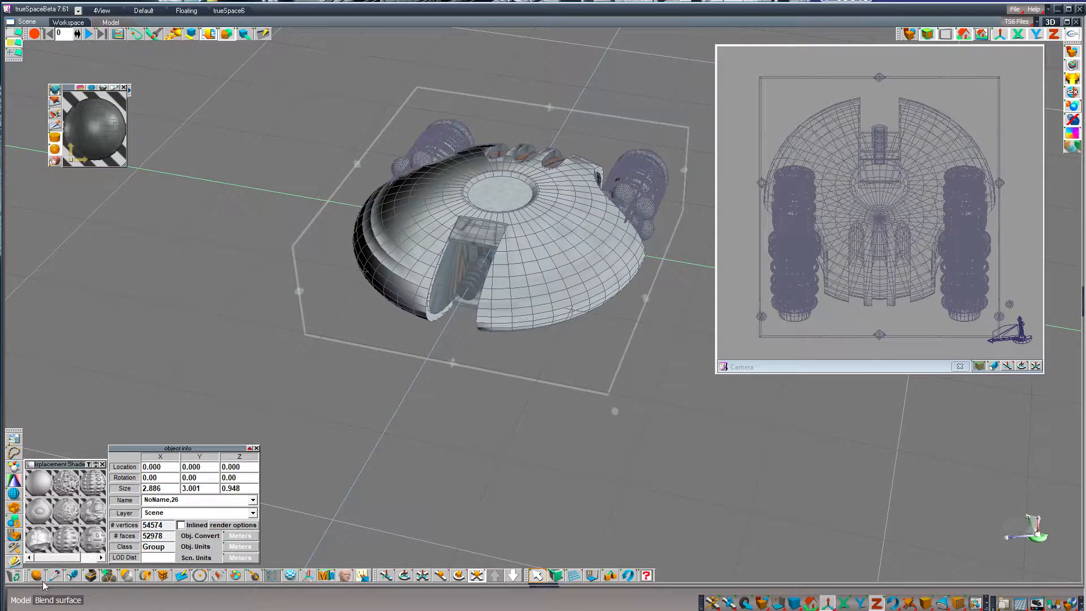
click(55, 126)
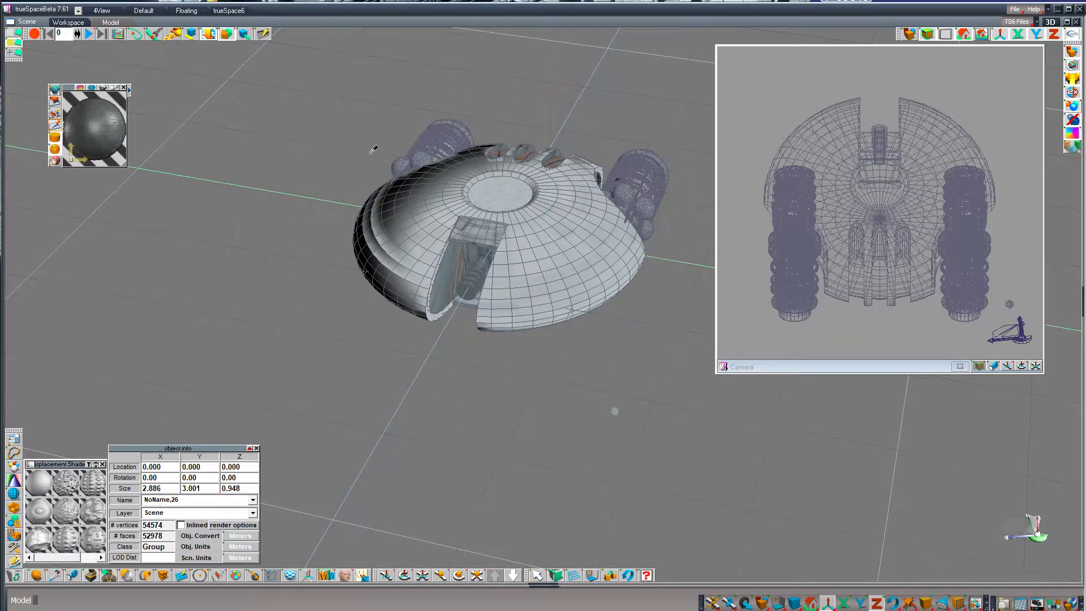
click(130, 89)
click(149, 117)
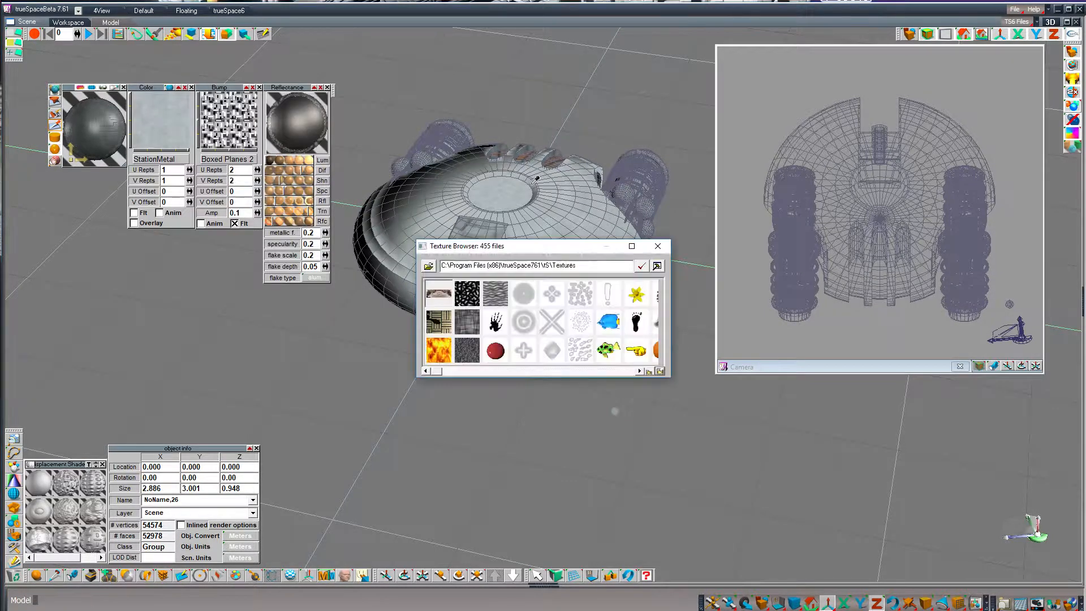
Point the texture browser to the textures folder under Hypermedia\Artwork\Transcendence
click(428, 267)
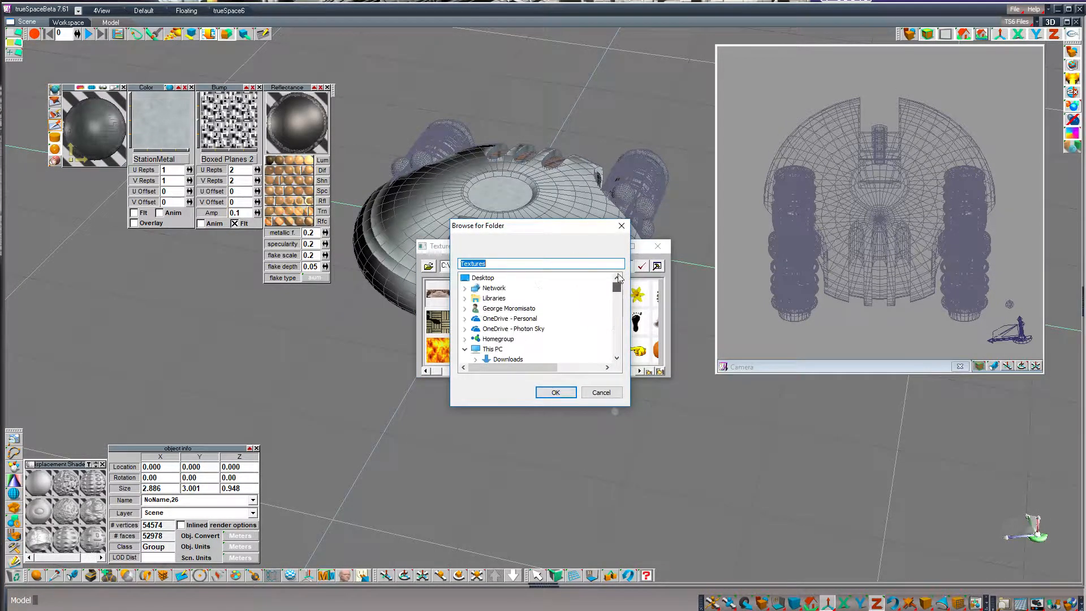
scroll(481, 331, down, 1)
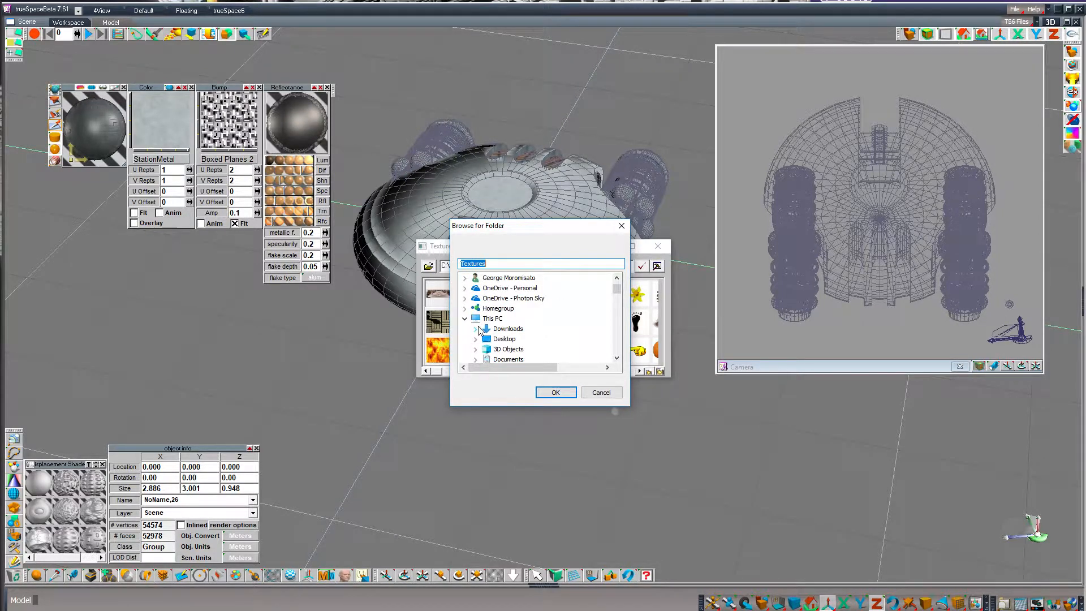
click(478, 330)
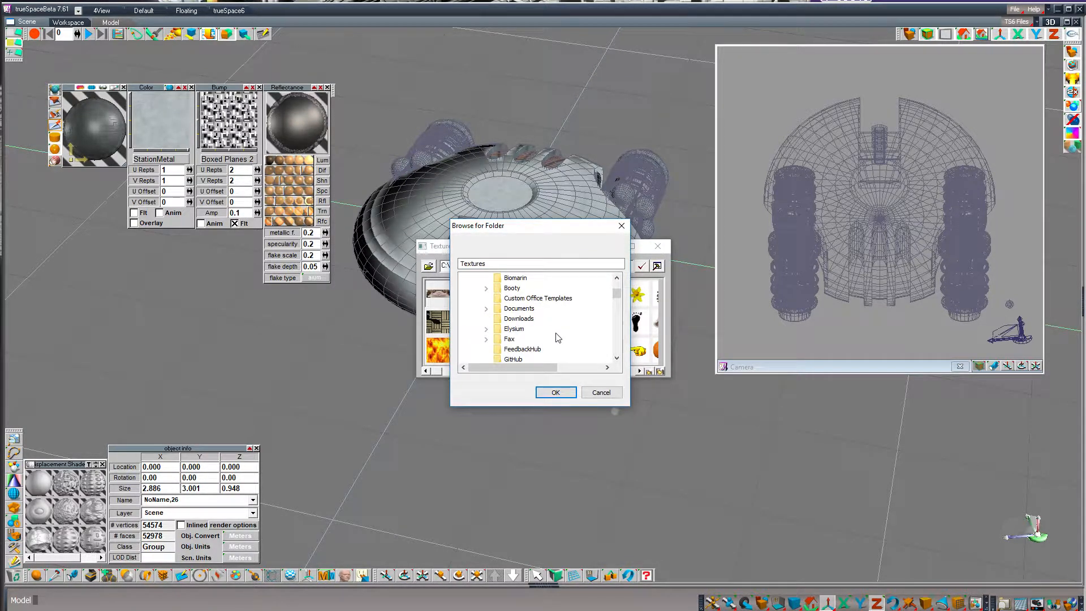
scroll(551, 331, down, 2)
click(486, 329)
scroll(574, 322, down, 1)
click(497, 288)
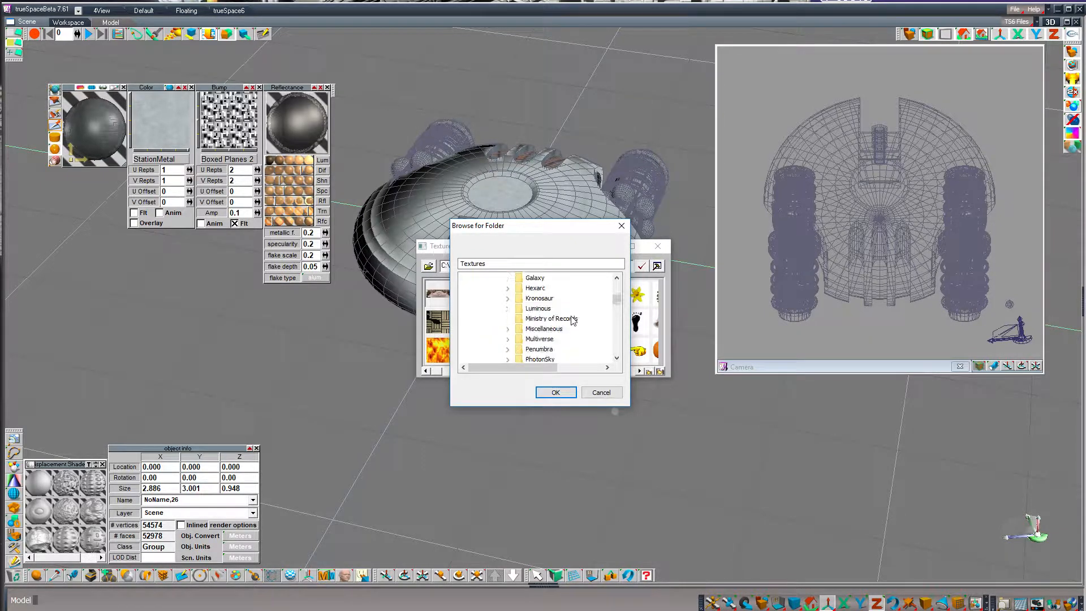
scroll(573, 320, down, 1)
click(511, 311)
scroll(584, 324, down, 1)
click(547, 339)
click(555, 392)
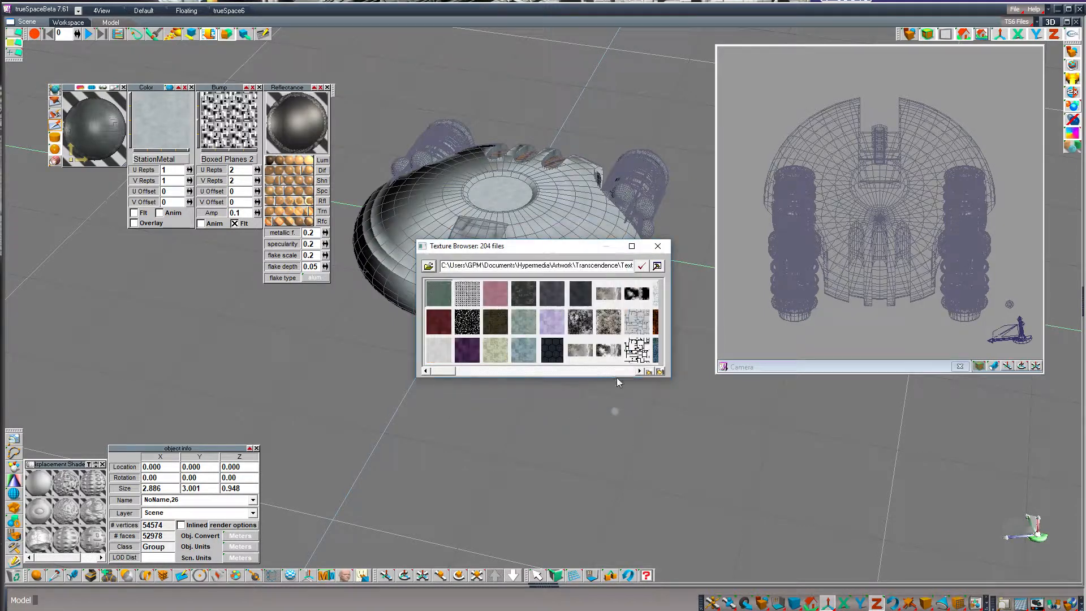
Find the MetalGrill texture in the folder and assign it as the material's color texture
click(615, 372)
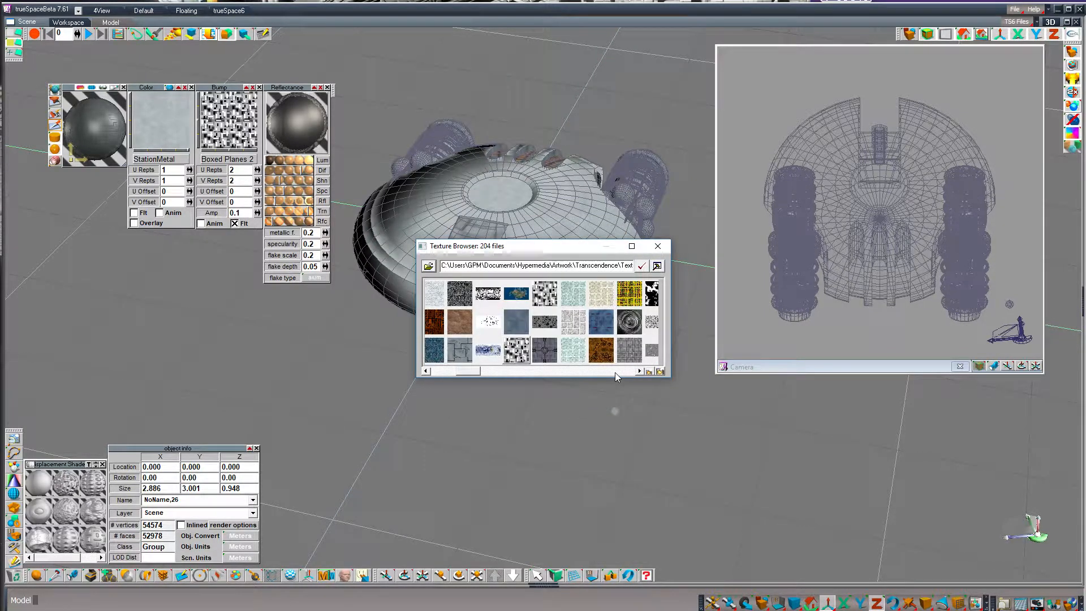
click(615, 373)
click(616, 372)
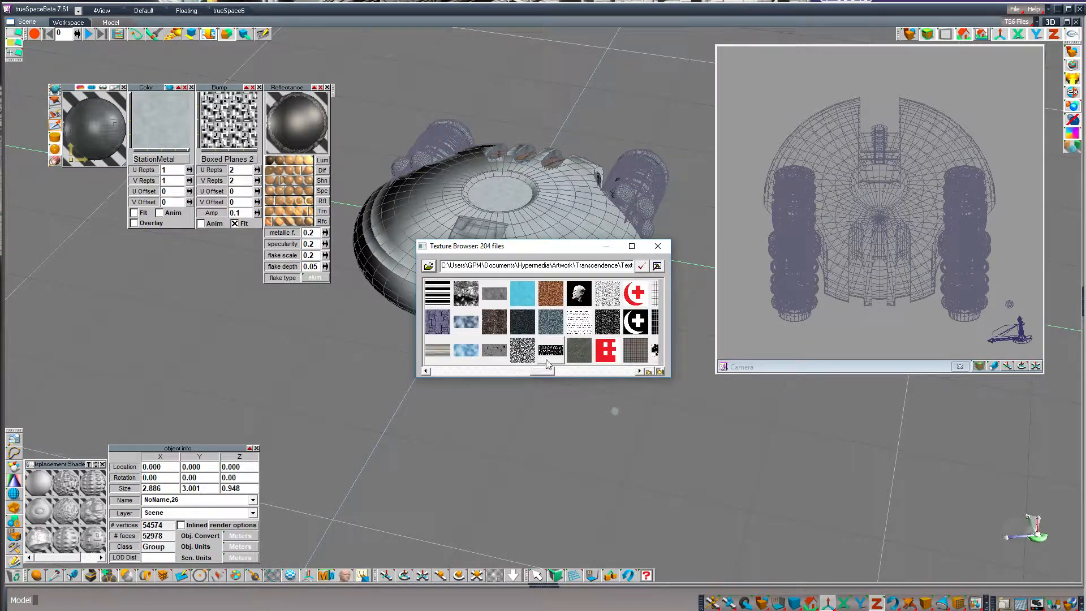
double_click(635, 350)
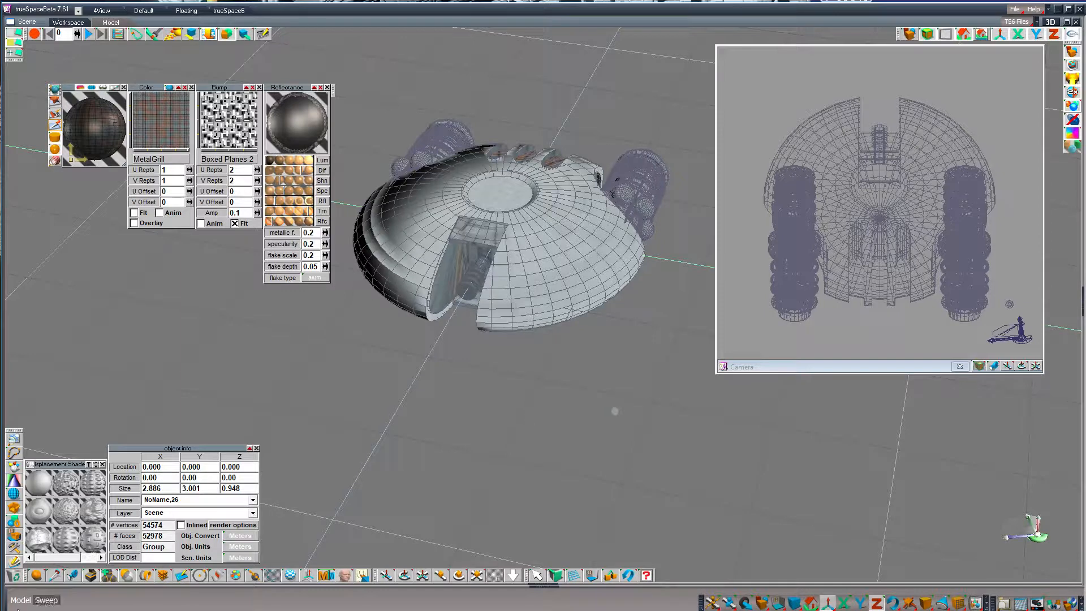
Add a cube primitive with the MetalGrill material and set its location to 0, 0, 0
drag(33, 580, 36, 546)
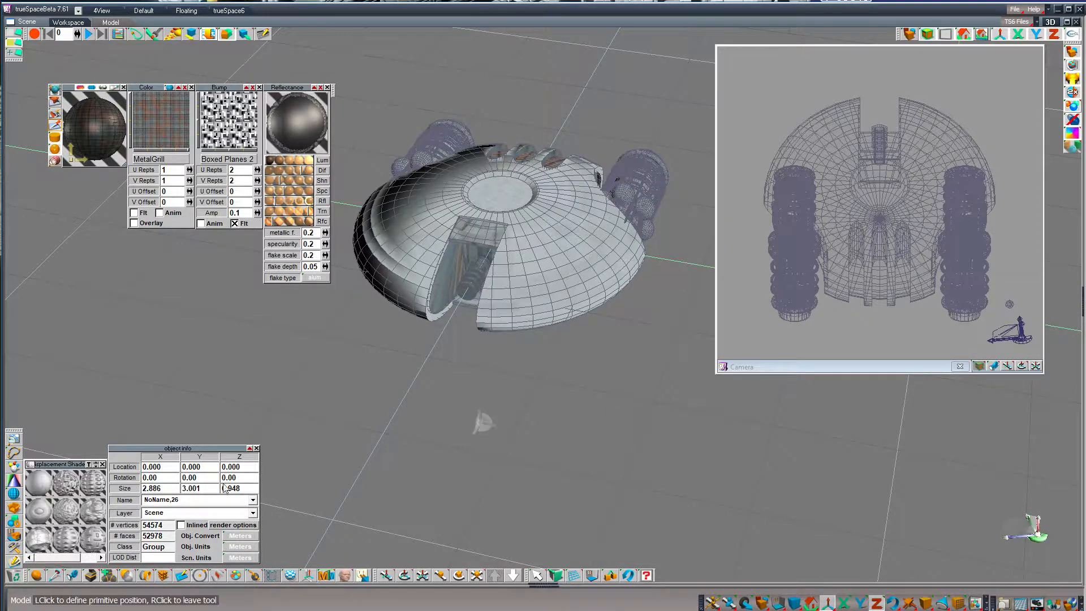
click(374, 420)
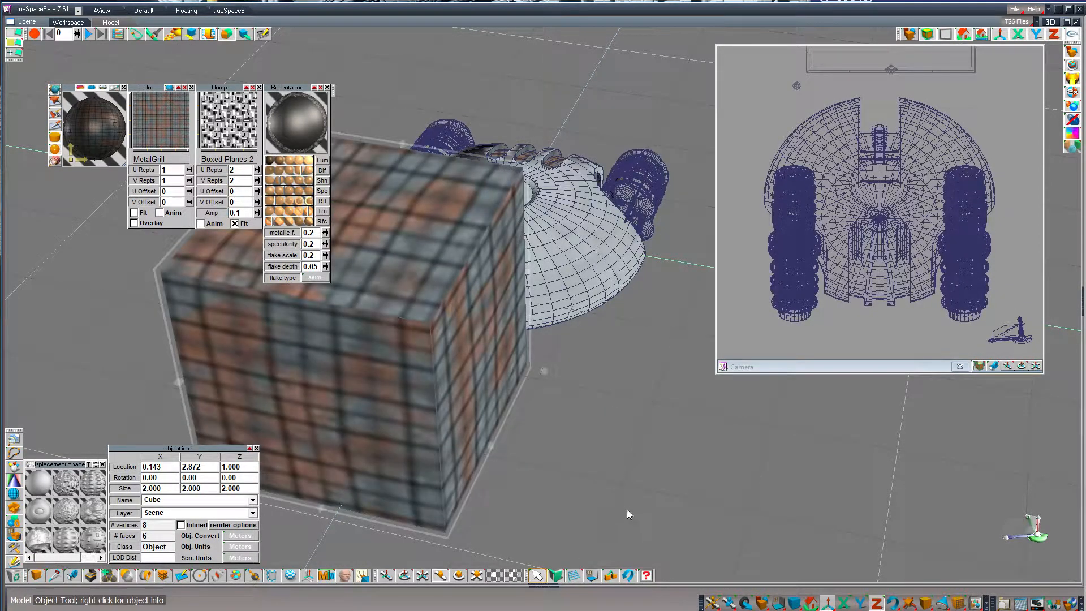
drag(374, 421, 476, 261)
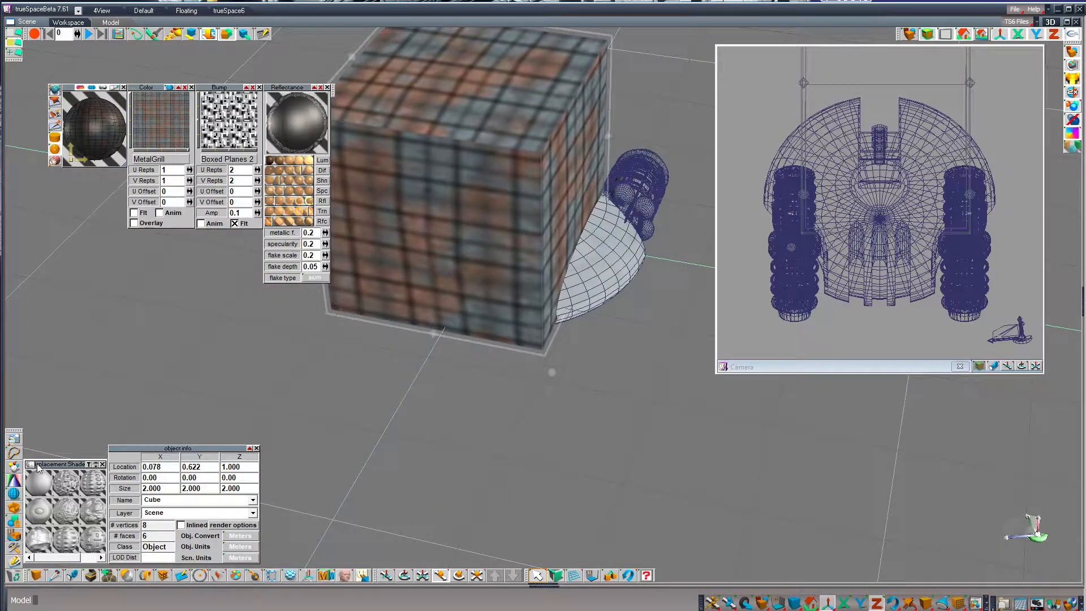
click(153, 466)
text(0)
key(Tab)
text(0)
key(Tab)
text(0)
key(Tab)
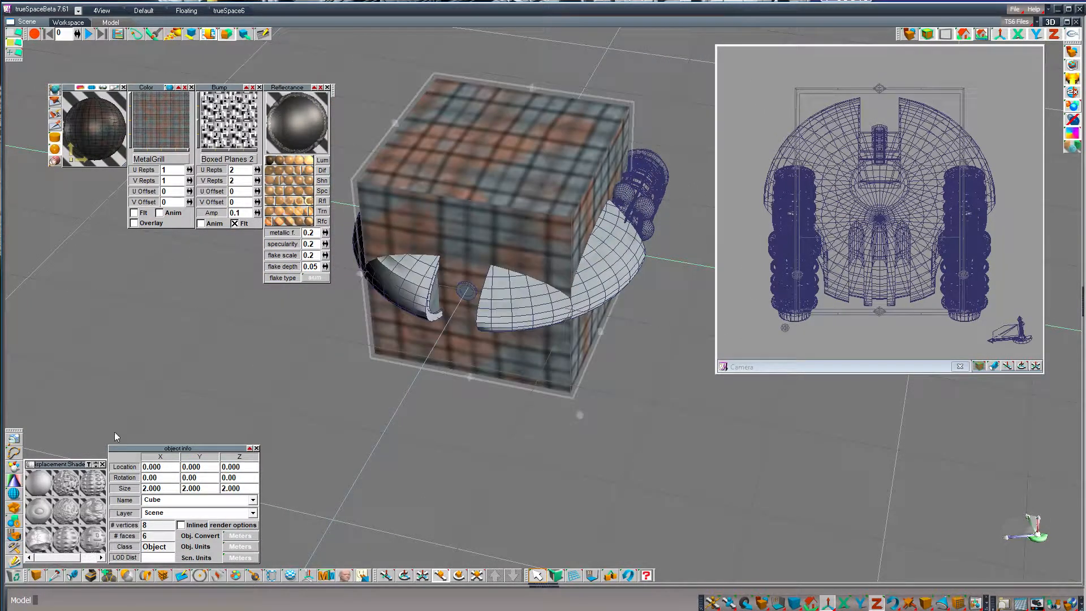
Flatten the cube into a slab by setting its size to X 6, Y 6 and Z 0.1
click(232, 489)
text(0.1)
key(Return)
click(173, 490)
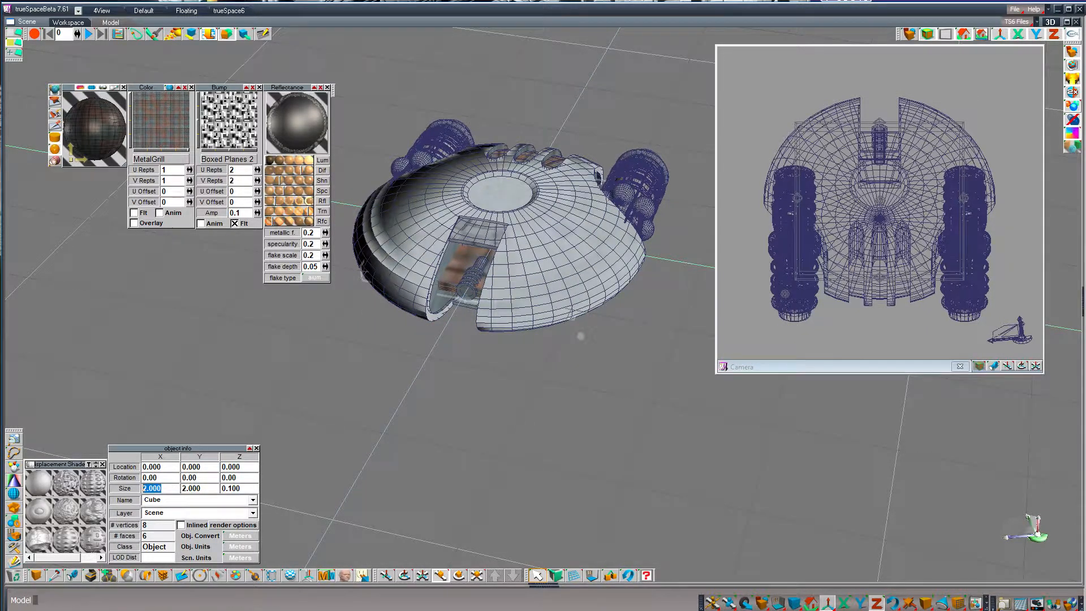
text(6)
key(Tab)
text(6)
key(Return)
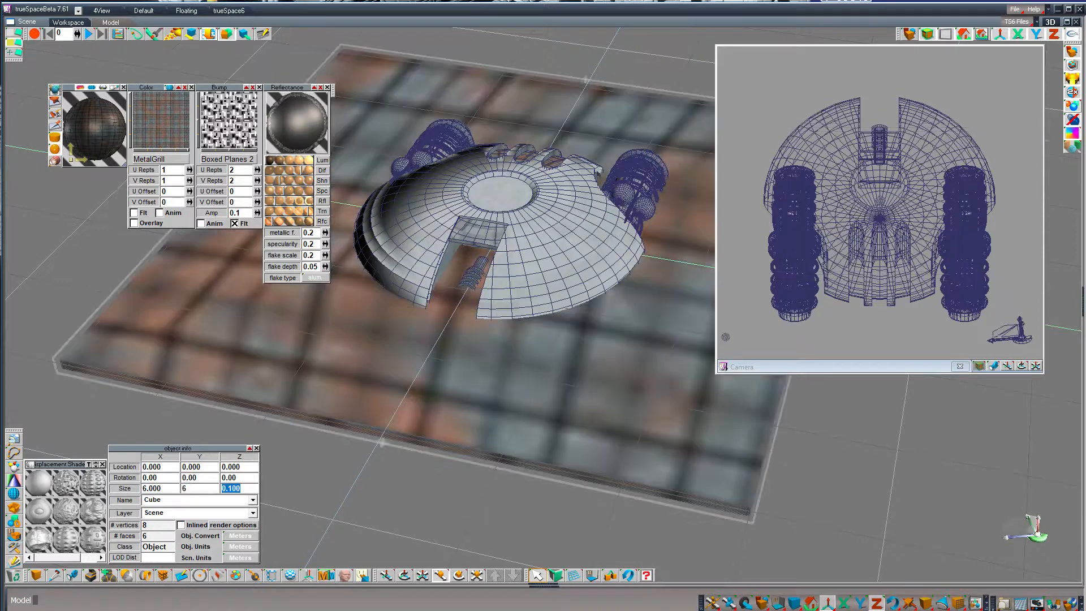
Apply a different UV projection to the slab so the MetalGrill texture tiles more densely across it
click(290, 575)
drag(292, 578, 289, 531)
click(537, 576)
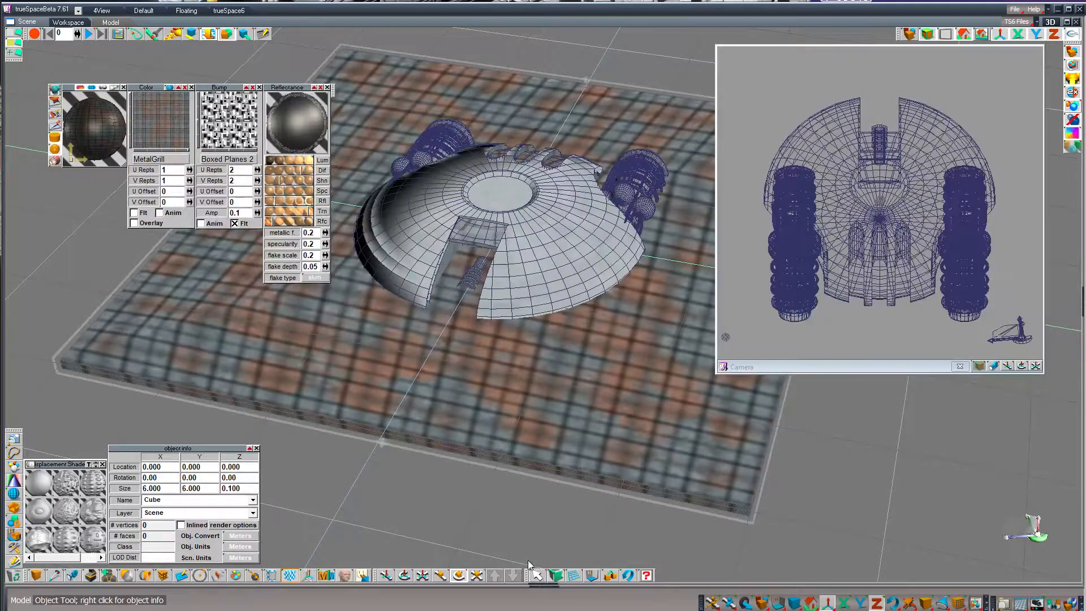
Duplicate the hull sphere inside the ship group and move the copy away to about X 6.067, Y -2.196
click(547, 257)
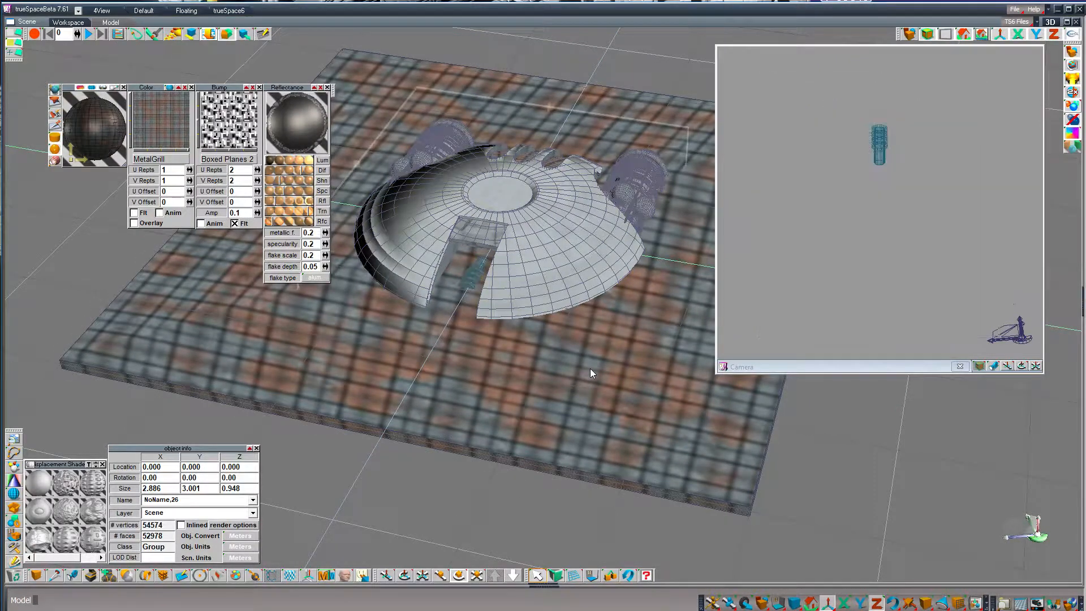
key(Down)
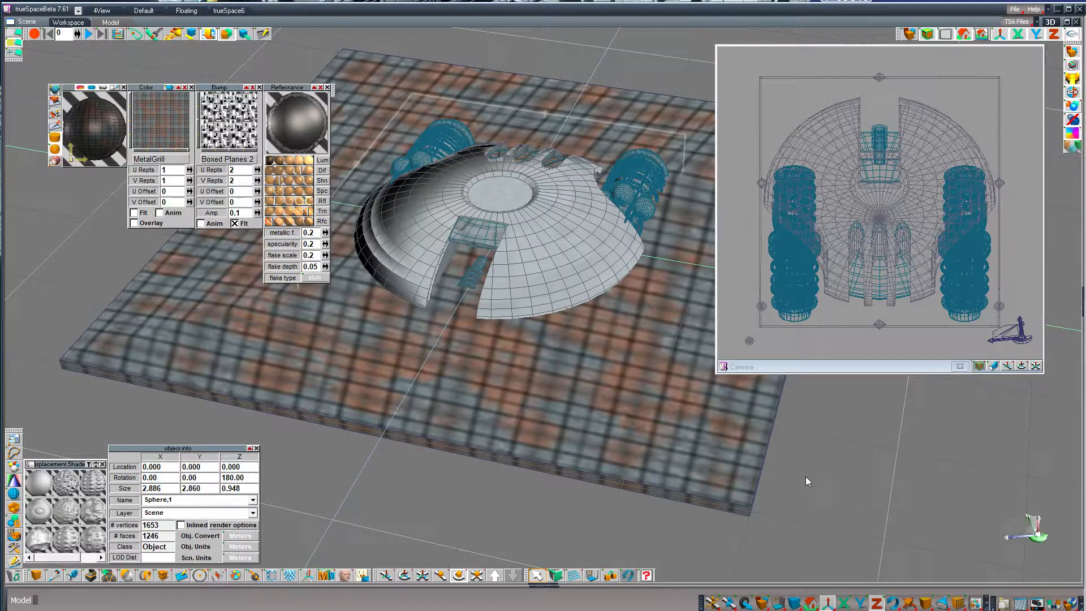
key(ctrl+c)
drag(977, 466, 945, 481)
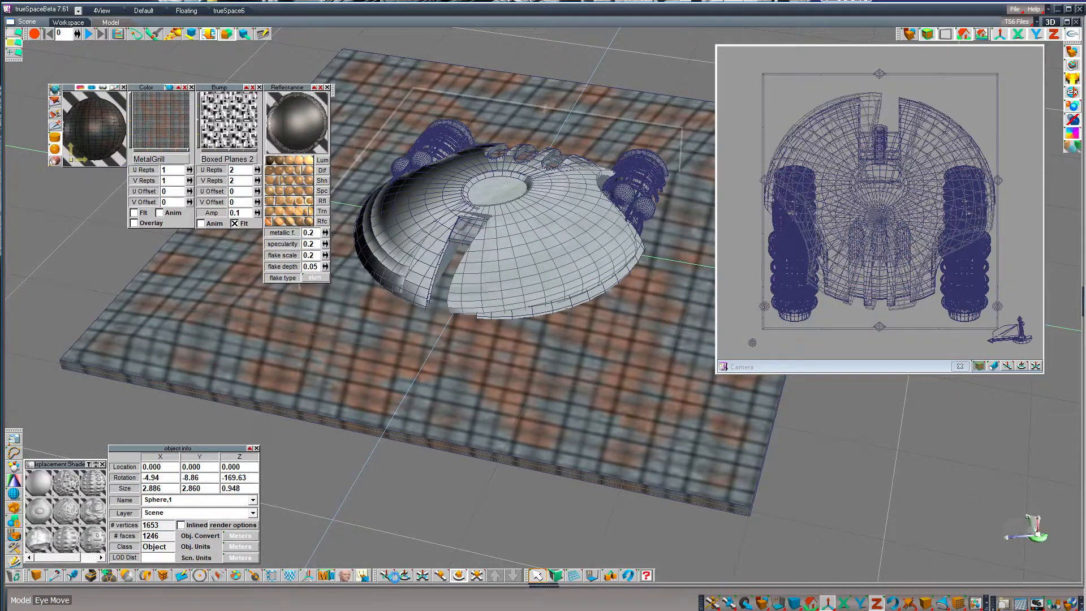
key(ctrl+z)
click(441, 575)
drag(948, 491, 542, 294)
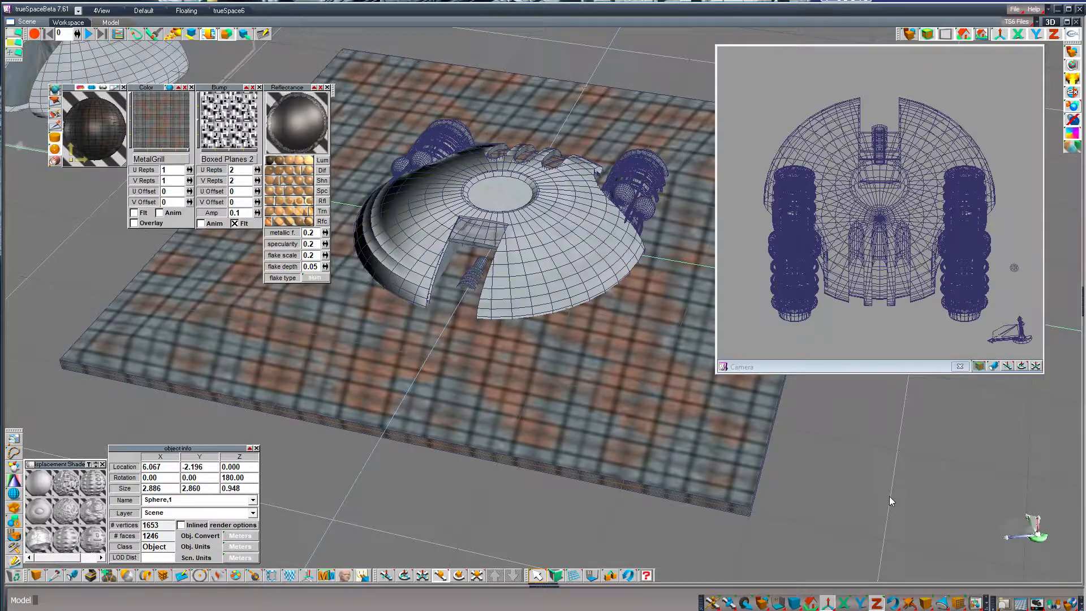
Select the original hull inside the ship group, subtract the MetalGrill slab from it, and go back up to the whole group
click(542, 295)
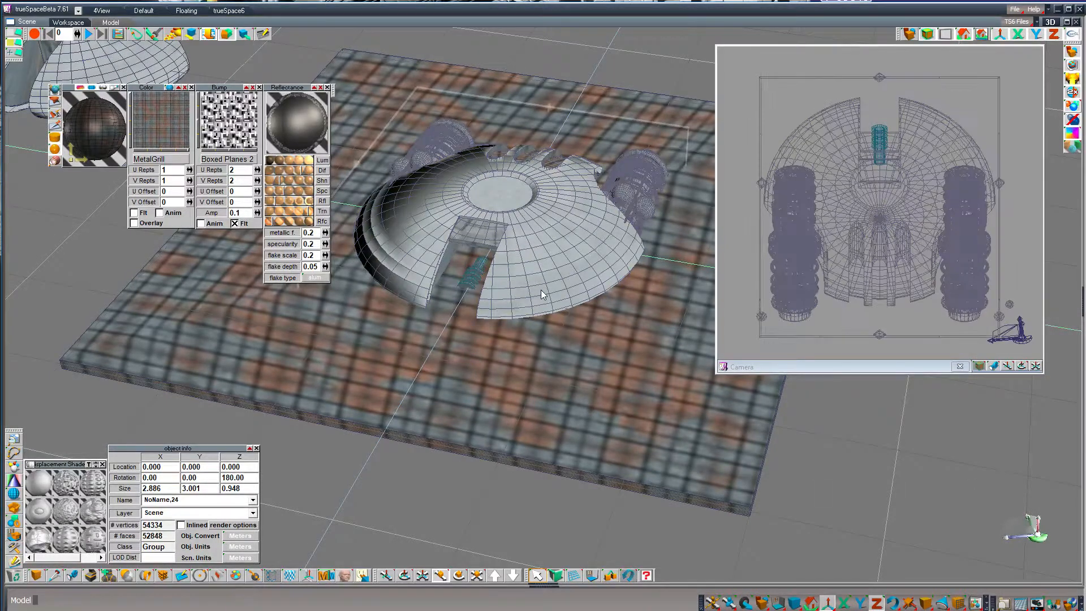
key(Right)
key(Down)
key(Down)
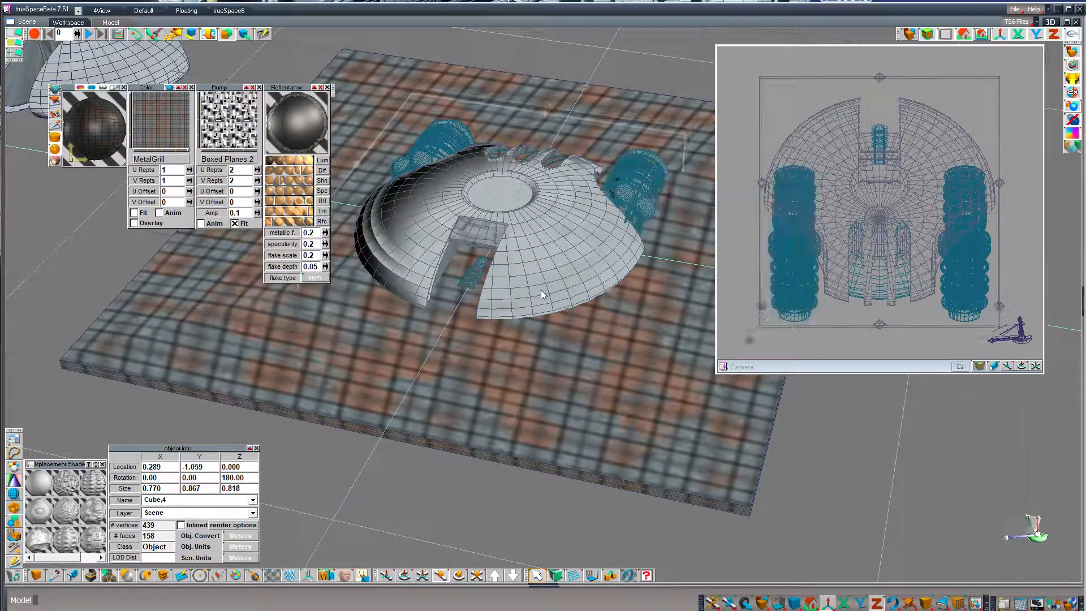
key(Down)
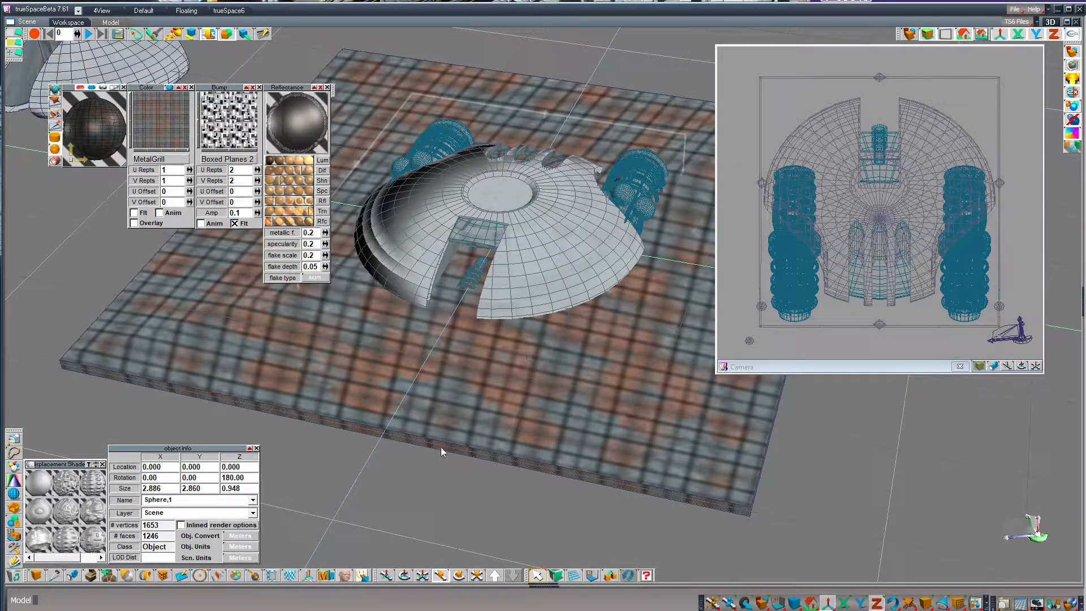
click(126, 576)
click(509, 447)
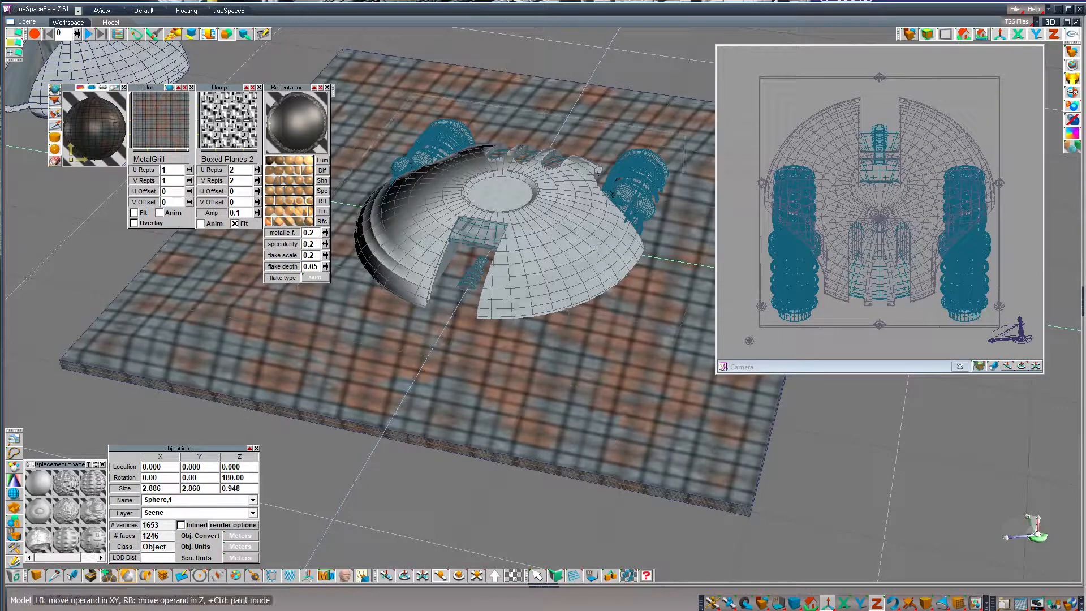
click(536, 576)
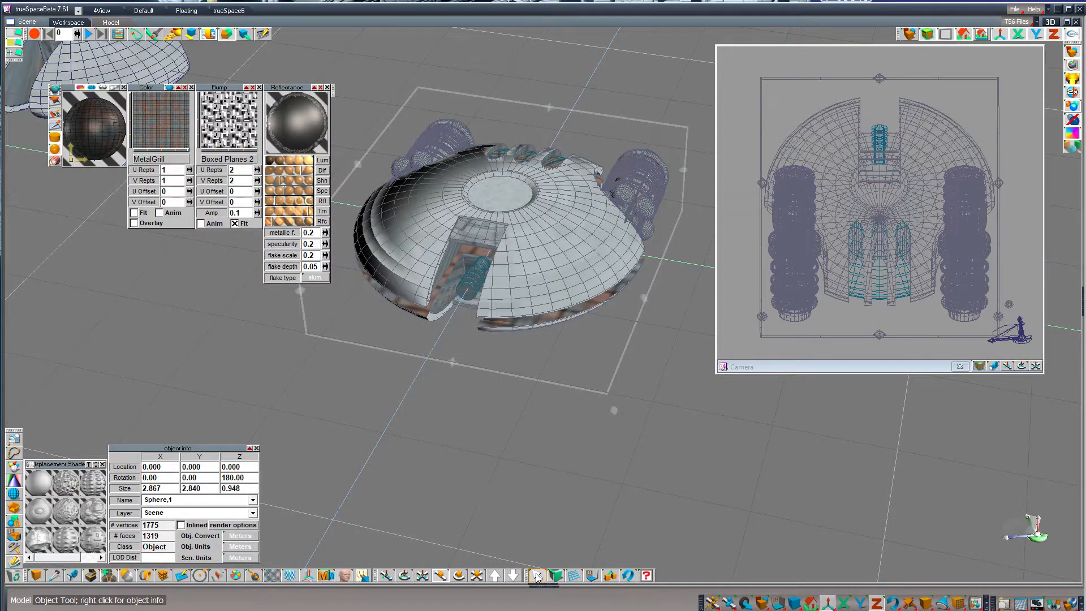
key(Up)
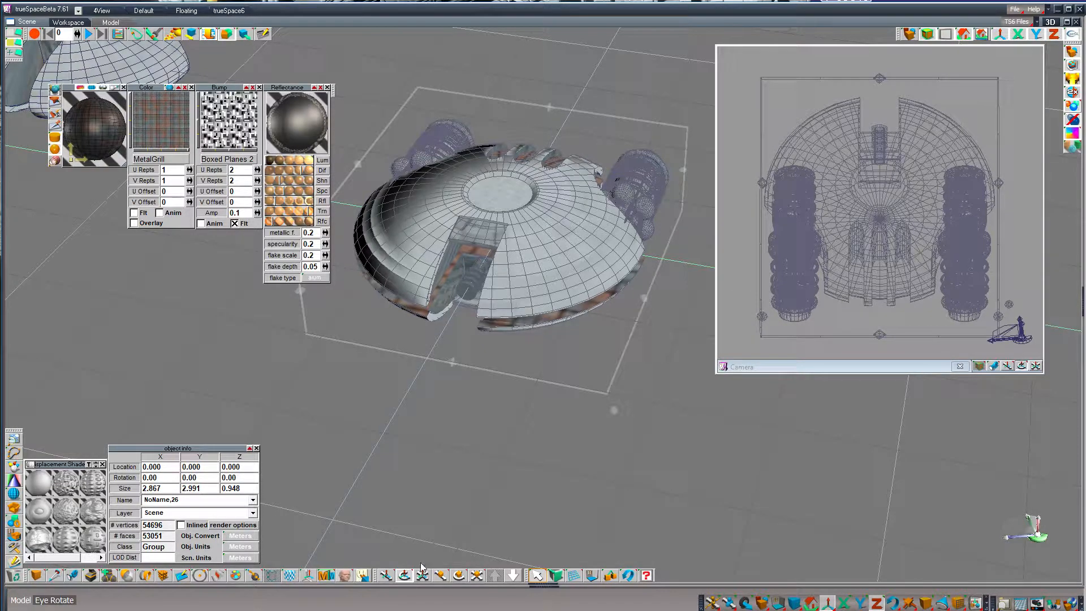
drag(400, 484, 552, 404)
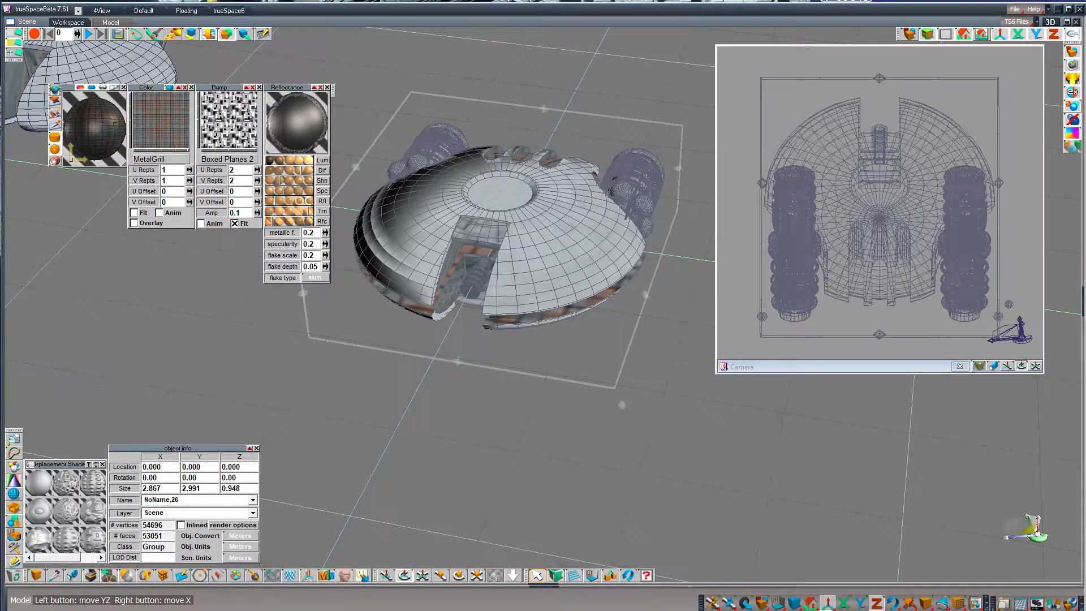
Switch to the browser, skip through the "Conway's Game of Luminous" YouTube video to about 2:04, and close it
drag(968, 0, 355, 147)
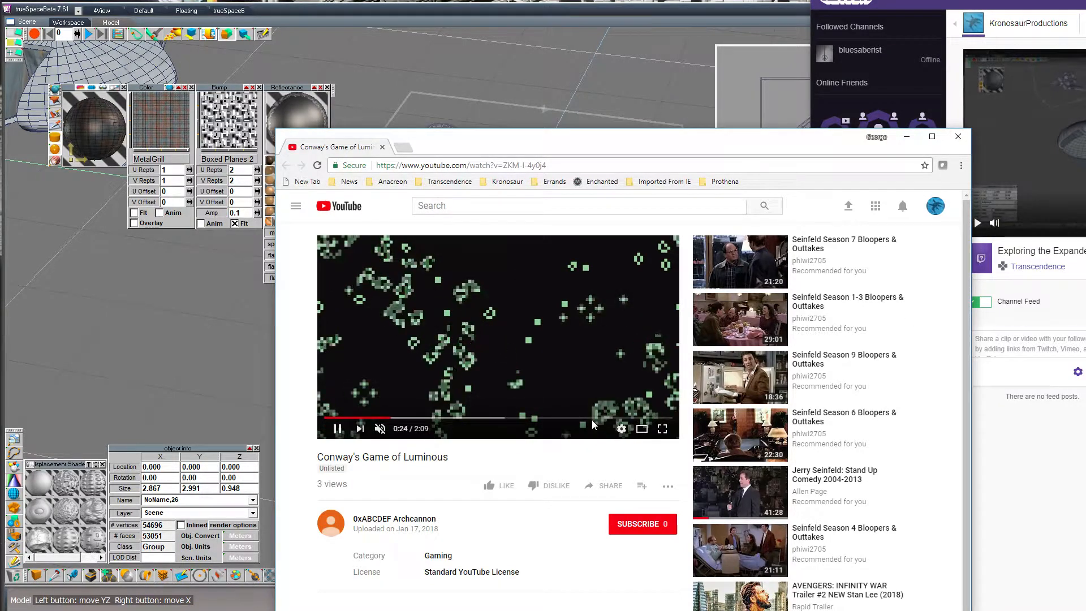
click(588, 419)
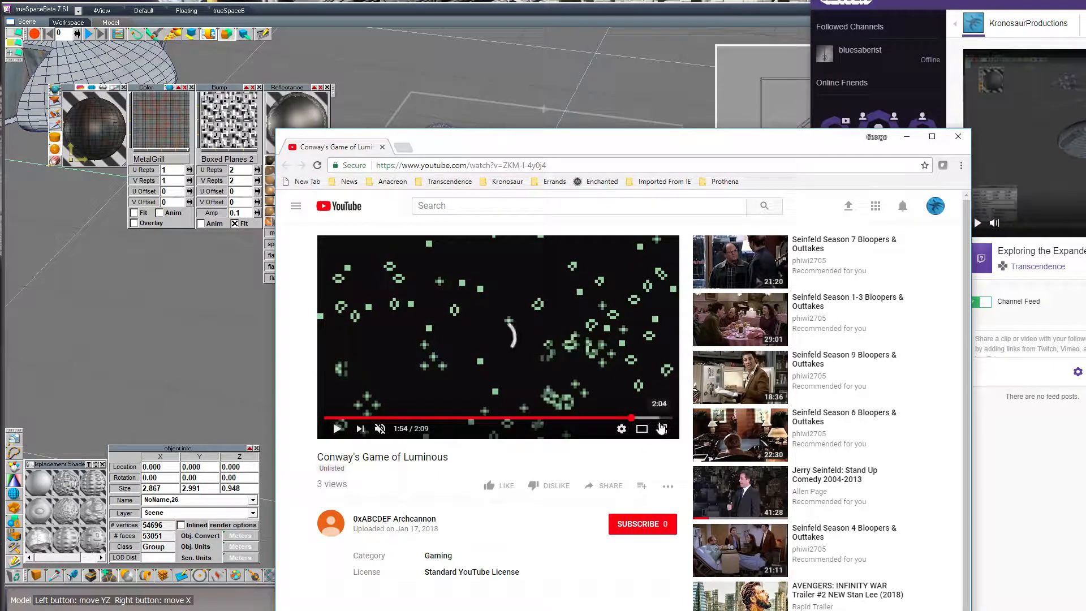
click(655, 418)
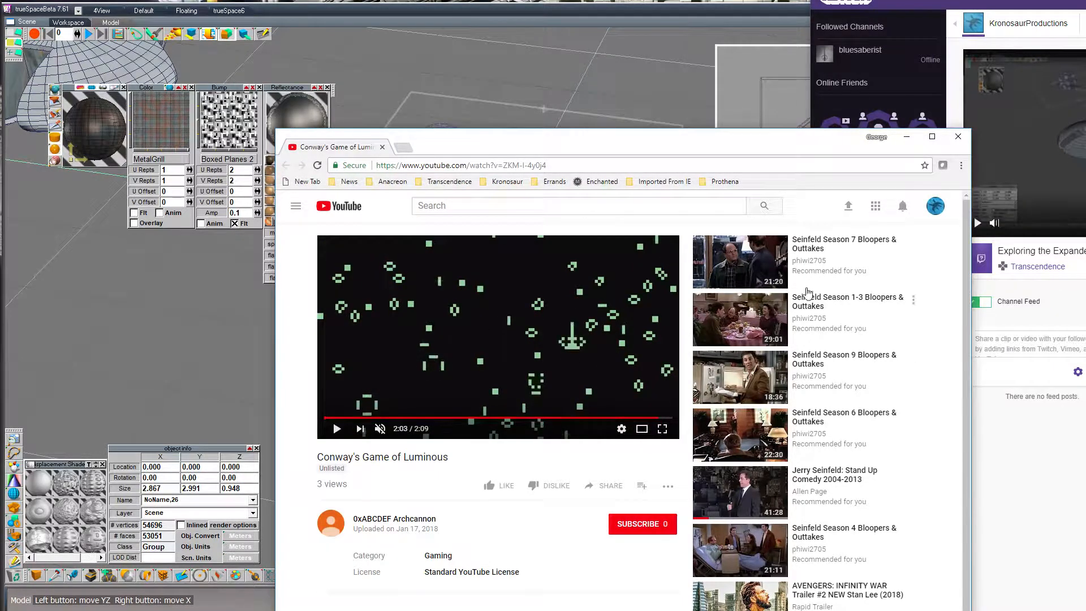
click(958, 136)
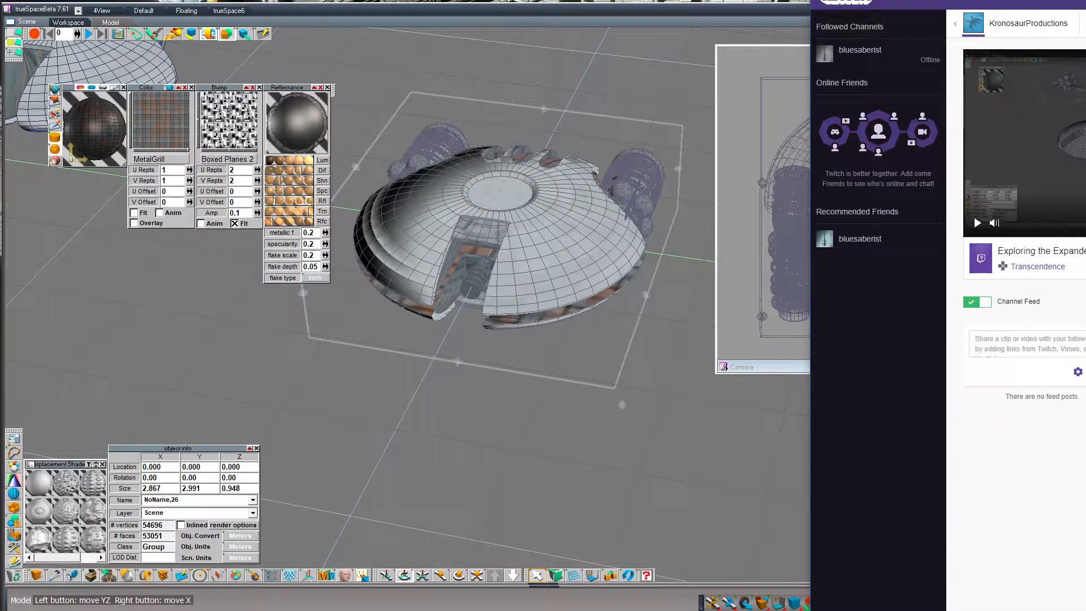
Look at the green squares image and the LuminousSpace JPG in the browser, closing each one after viewing
drag(963, 0, 250, 0)
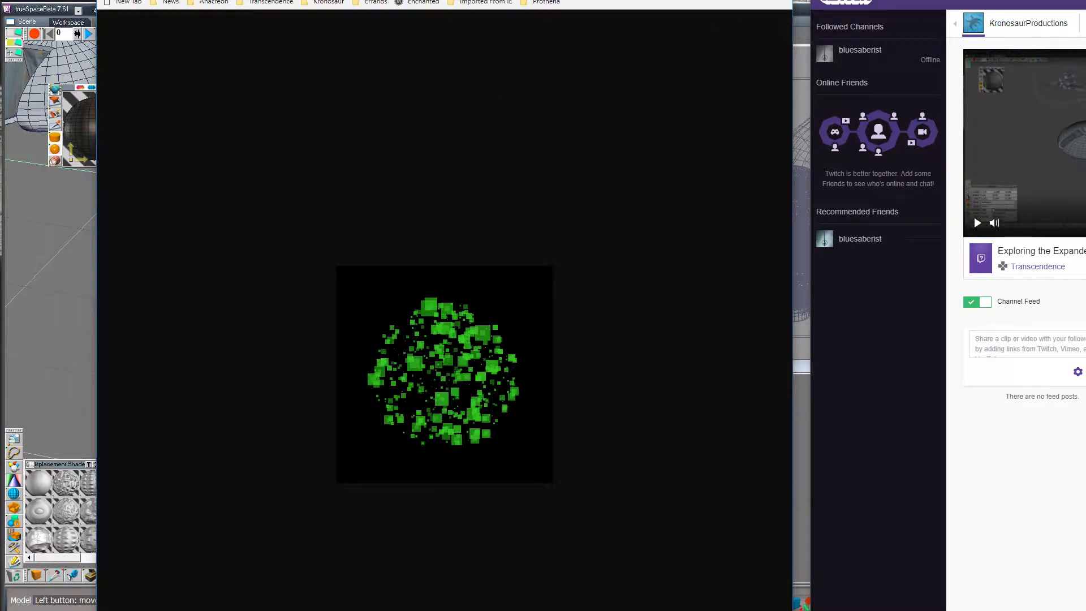
click(780, 1)
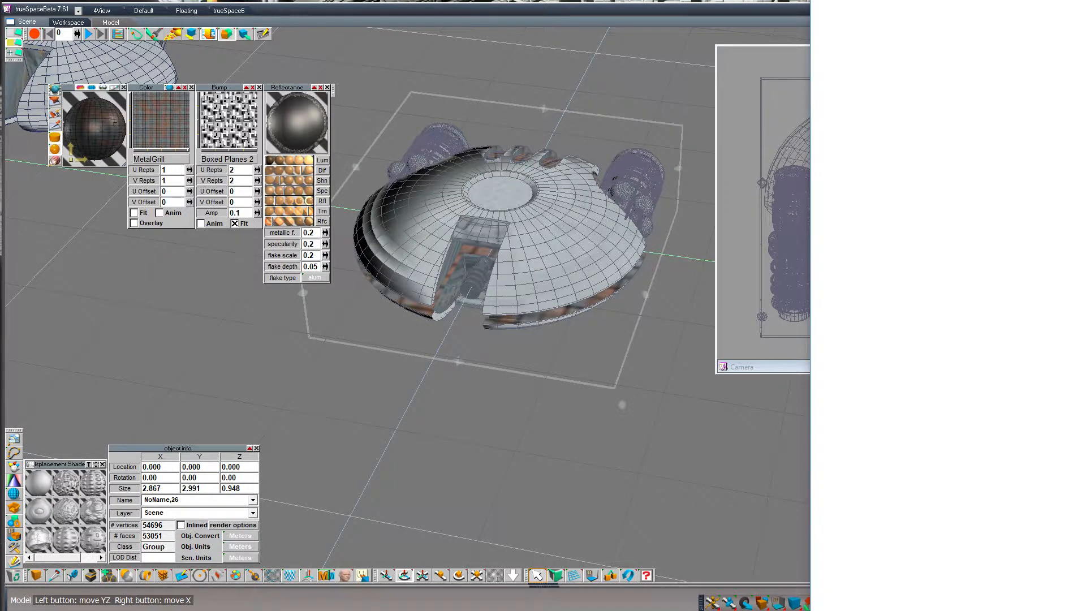
drag(961, 1, 177, 40)
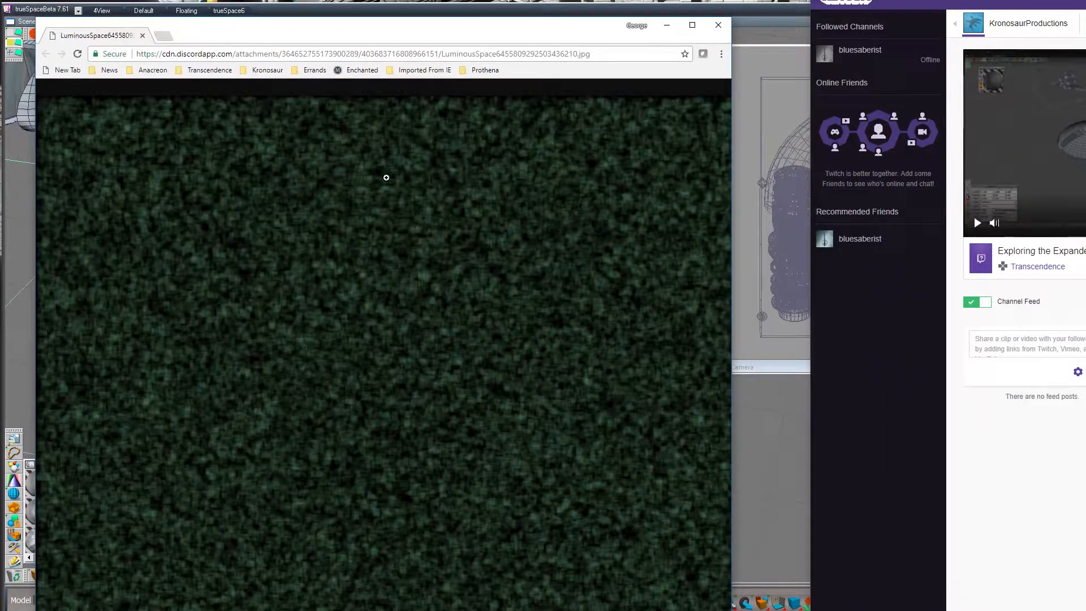
drag(362, 28, 388, 0)
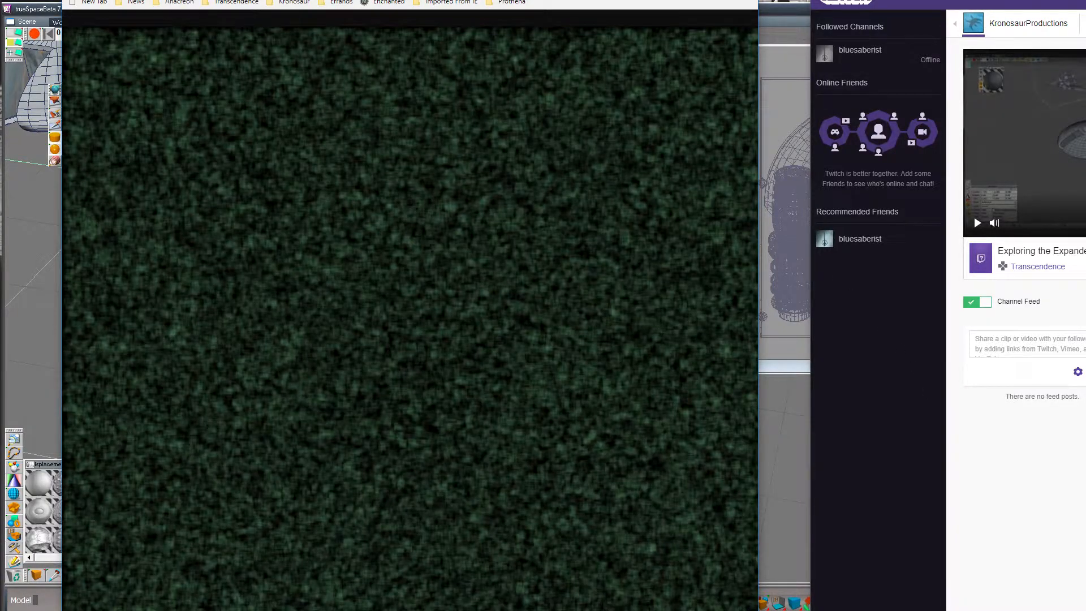
click(691, 0)
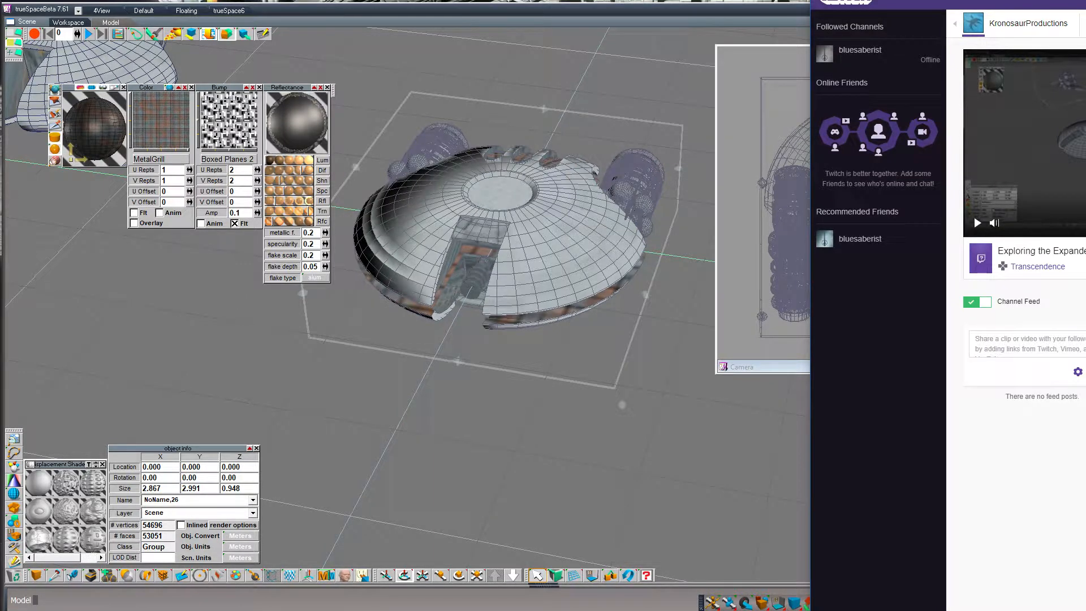
Read the "[TransData] /systemImages observations..." record in the browser, view the green-dot image, and return to the spaceship scene
click(542, 15)
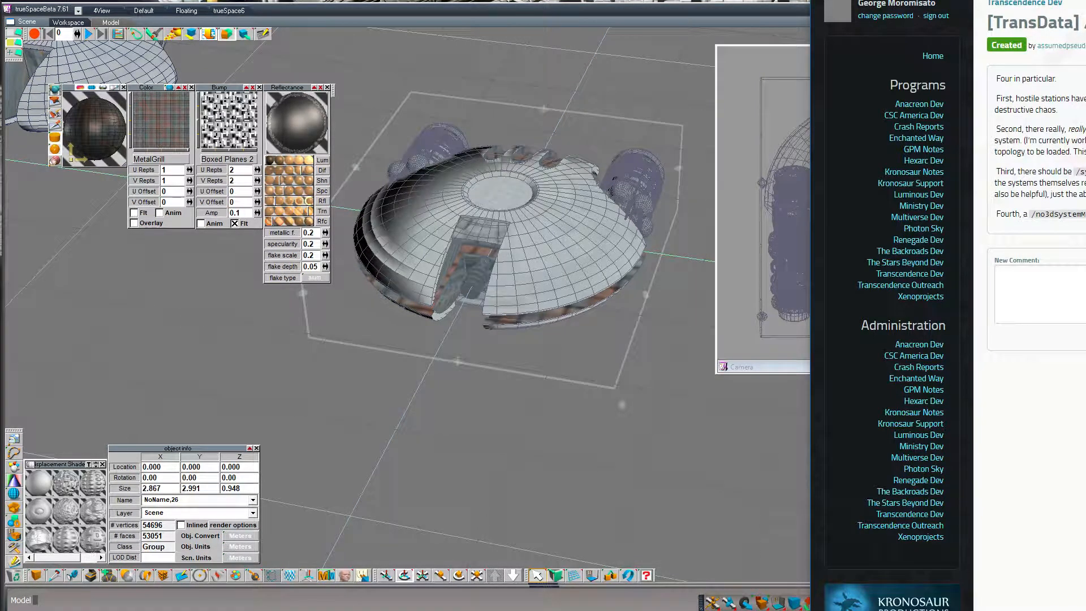
drag(969, 0, 225, 2)
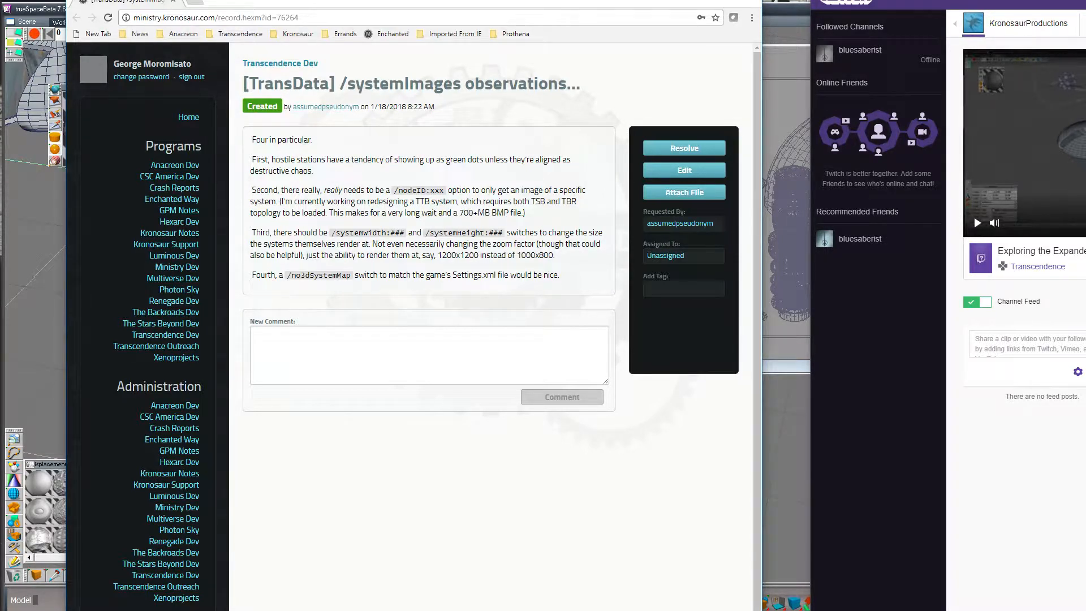
key(alt+Tab)
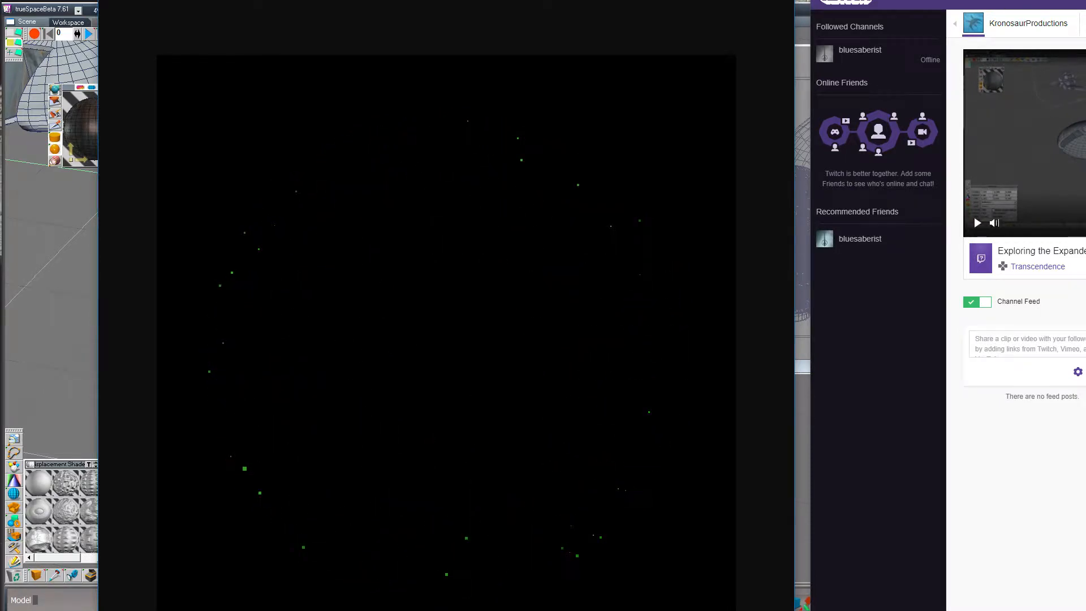
key(alt+F4)
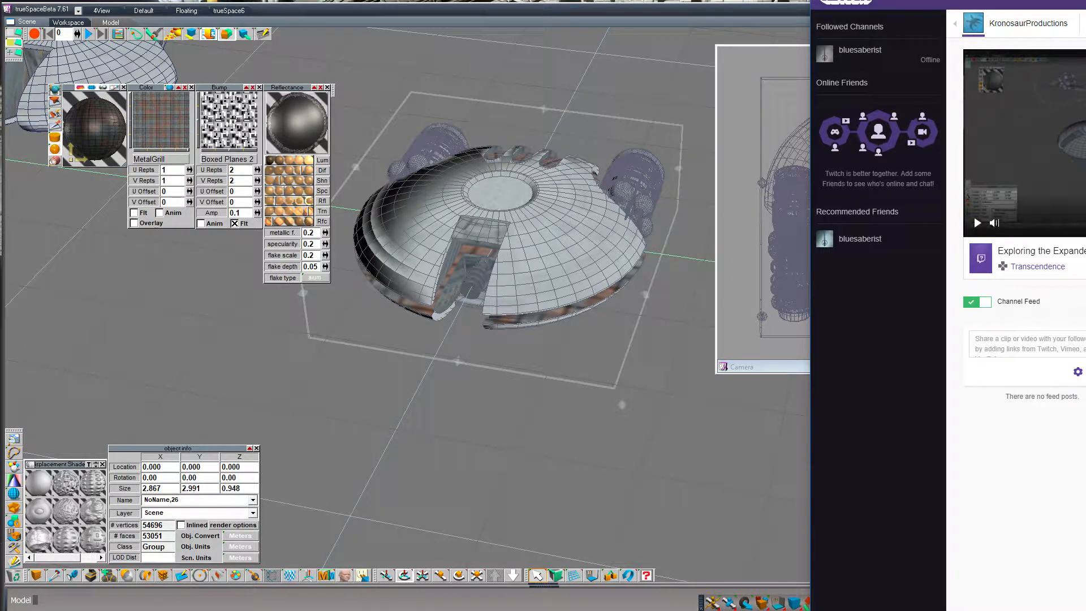
click(786, 9)
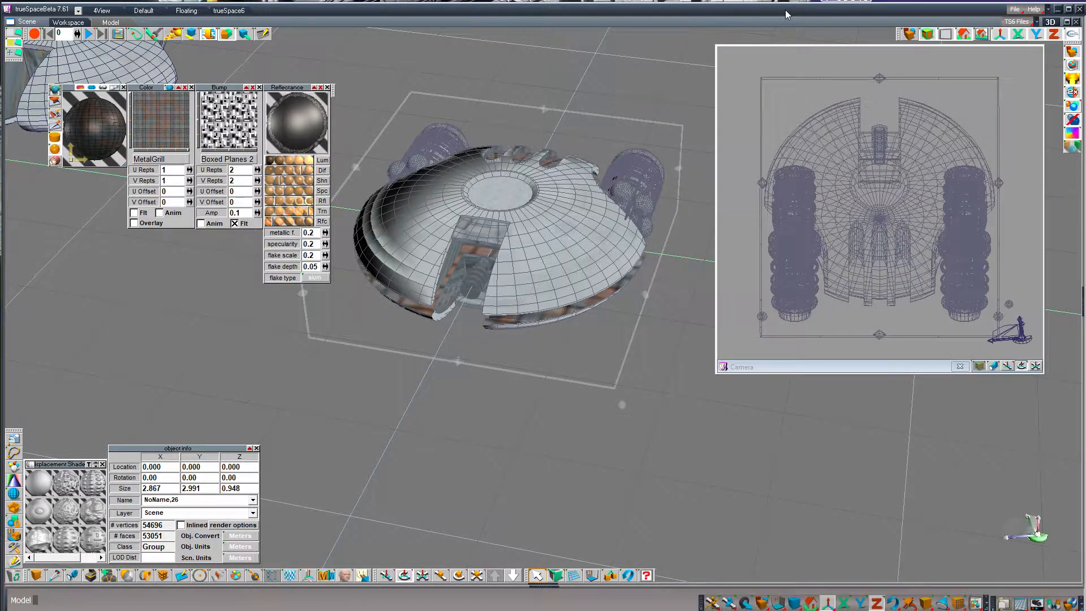
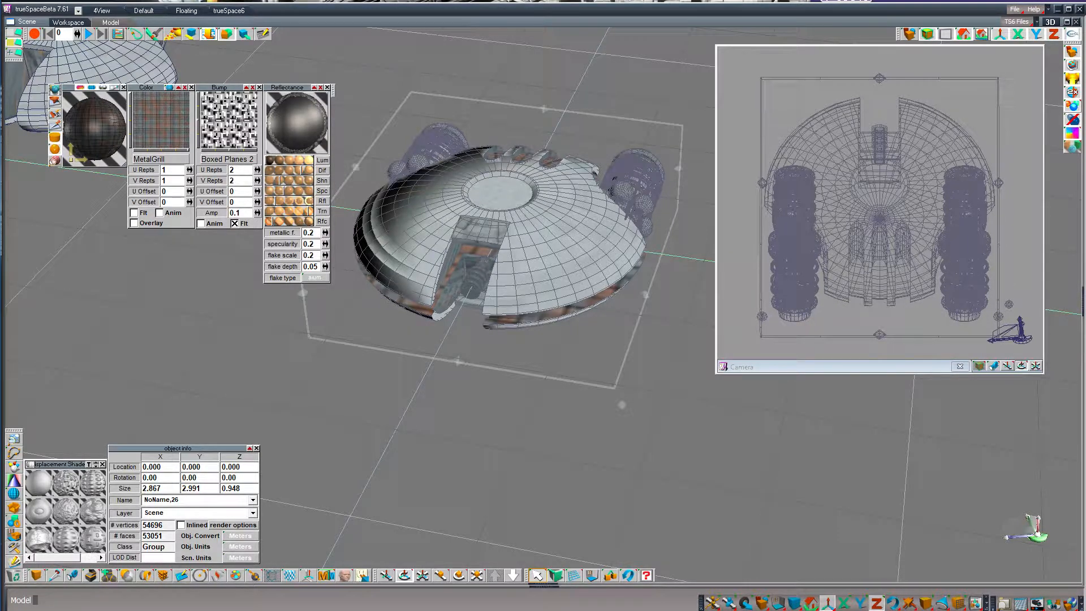
Open File Explorer and browse through Artwork and Transcendence to the Core folder, highlighting its Models folder
key(super+e)
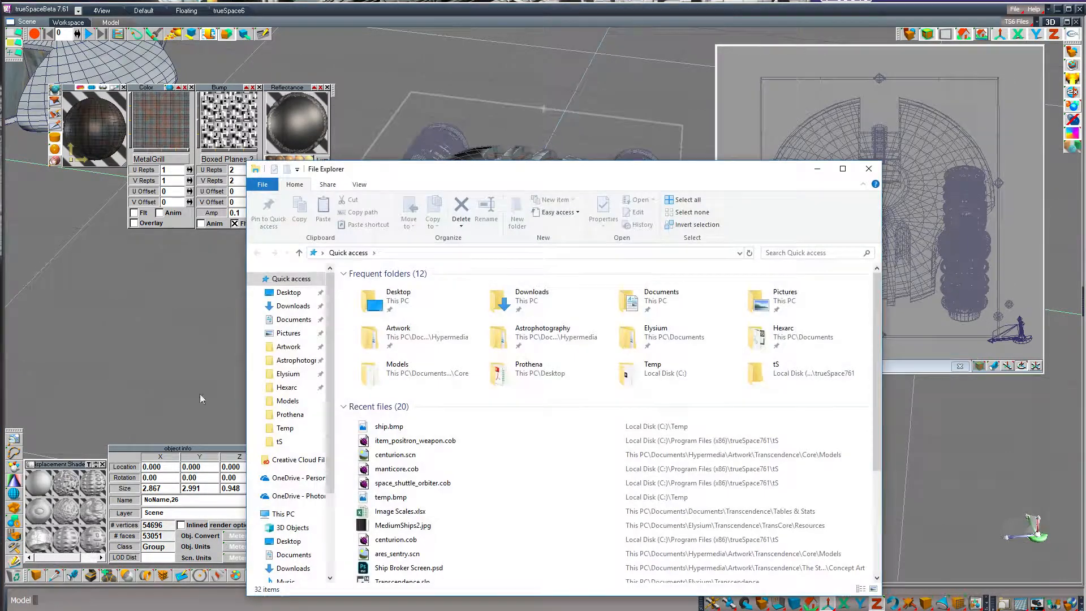
drag(443, 173, 442, 145)
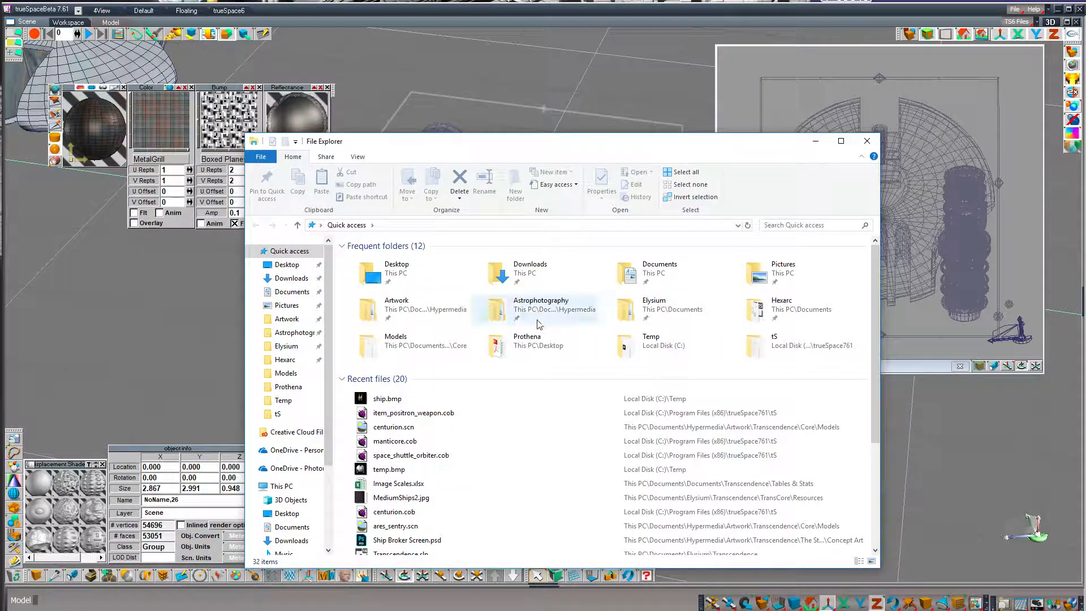
double_click(391, 313)
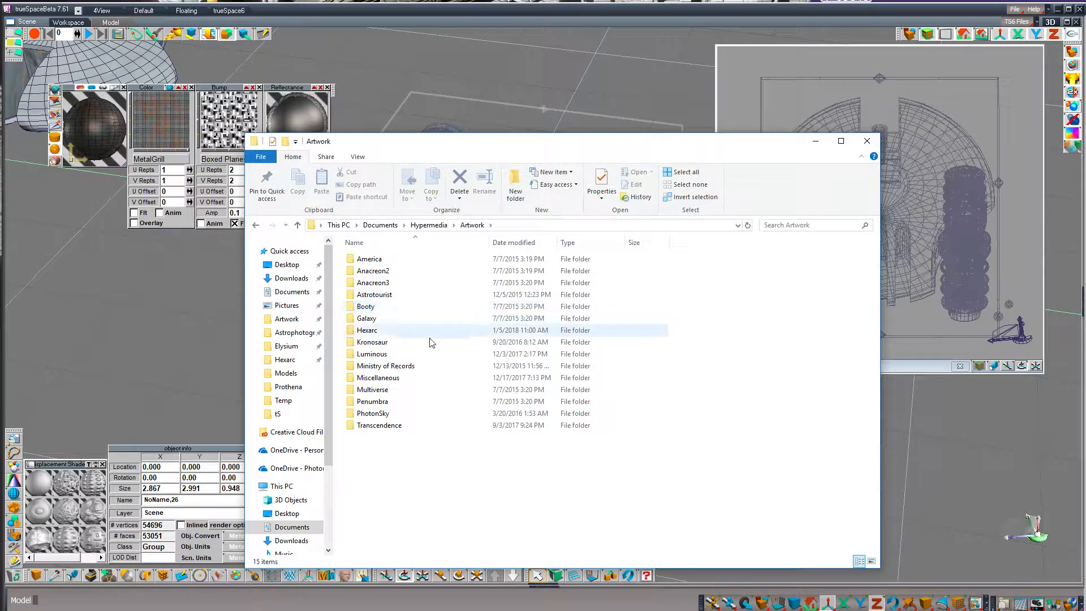
double_click(421, 426)
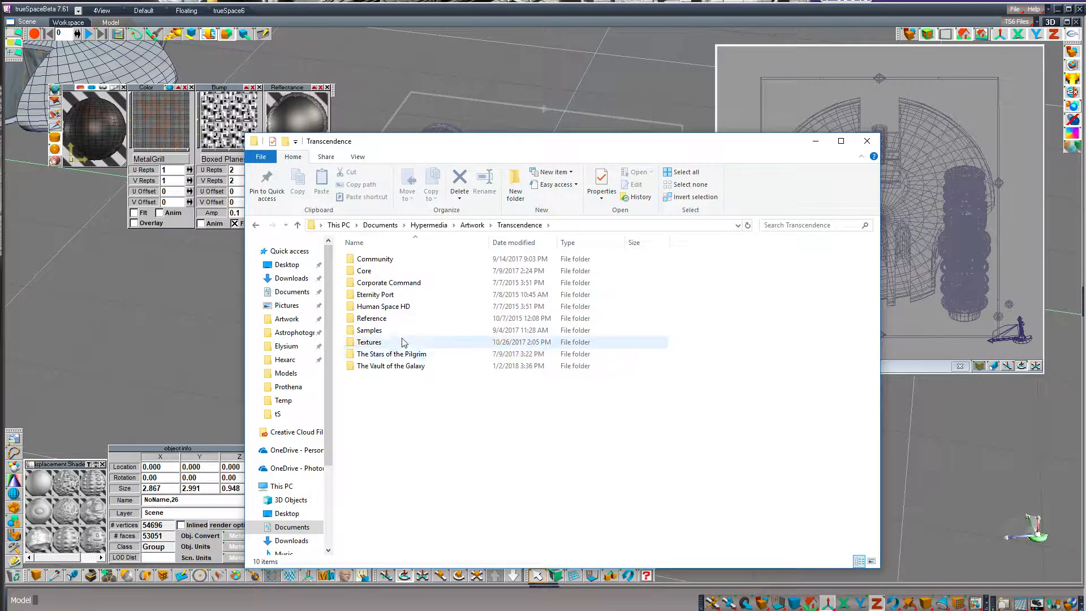
double_click(396, 271)
click(395, 318)
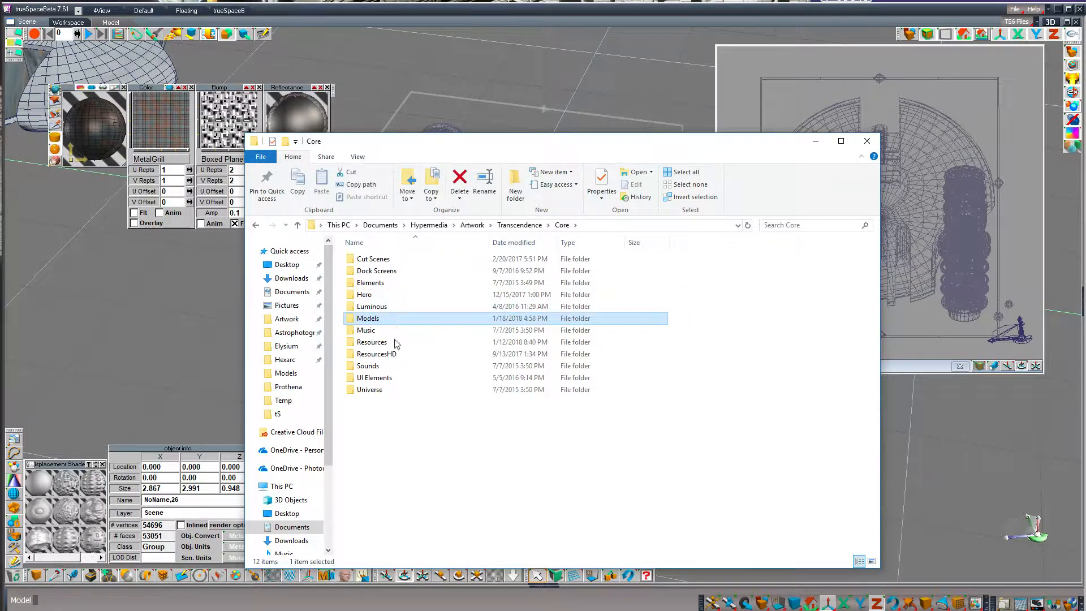
Go to the Transcendence Textures folder, check the folder's total size in its properties, and dismiss them
click(519, 226)
double_click(413, 342)
right_click(608, 346)
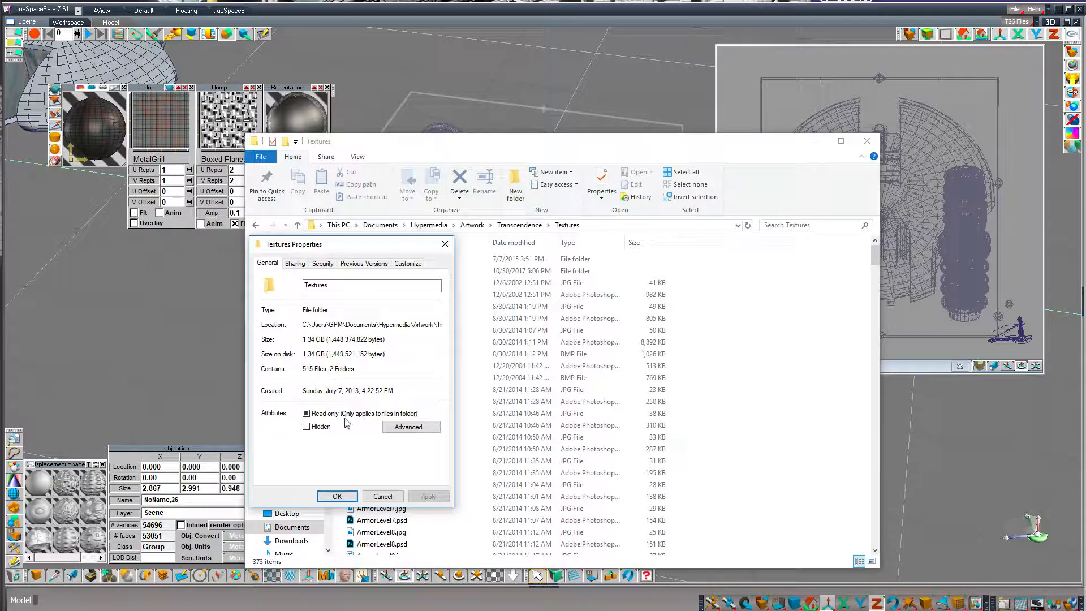
click(383, 497)
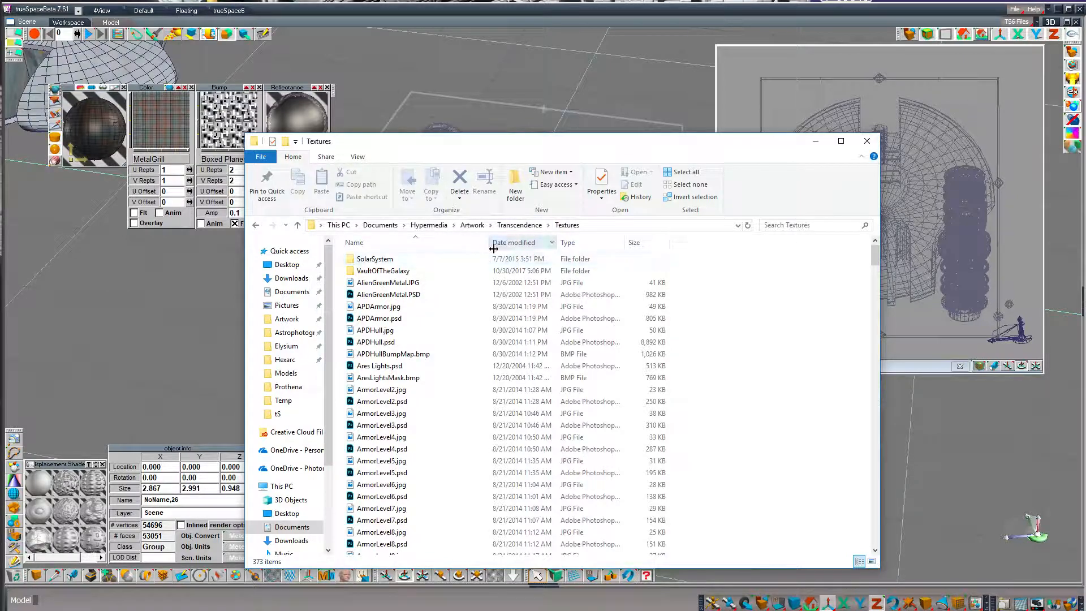
Sort the textures by type, select APDHullBumpMap.bmp through White Material.jpg, and check the combined size of those BMP and JPG files
click(575, 243)
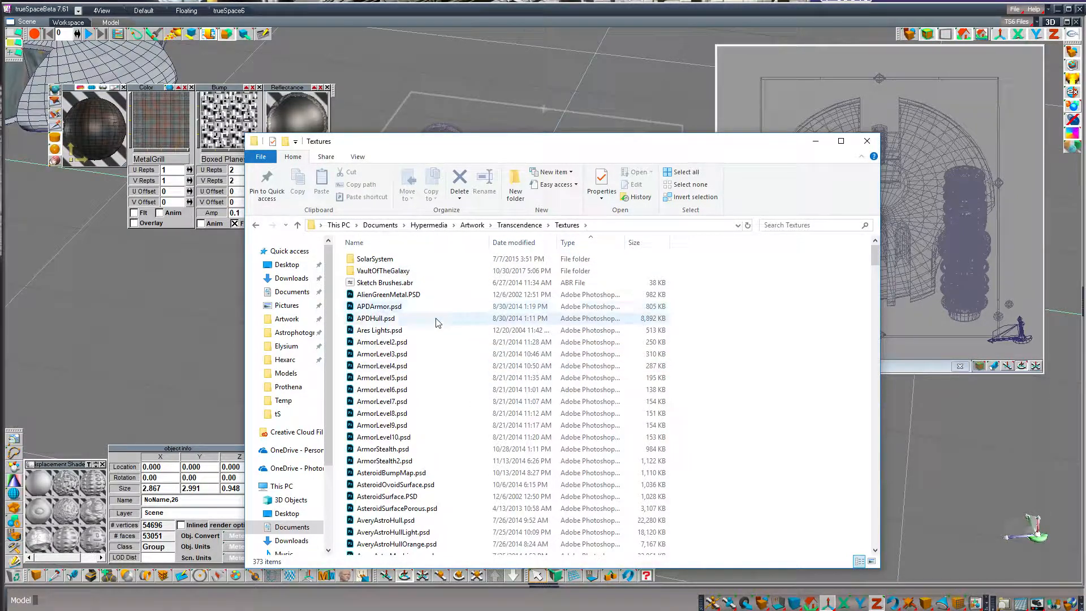
scroll(480, 388, down, 4)
scroll(480, 389, down, 20)
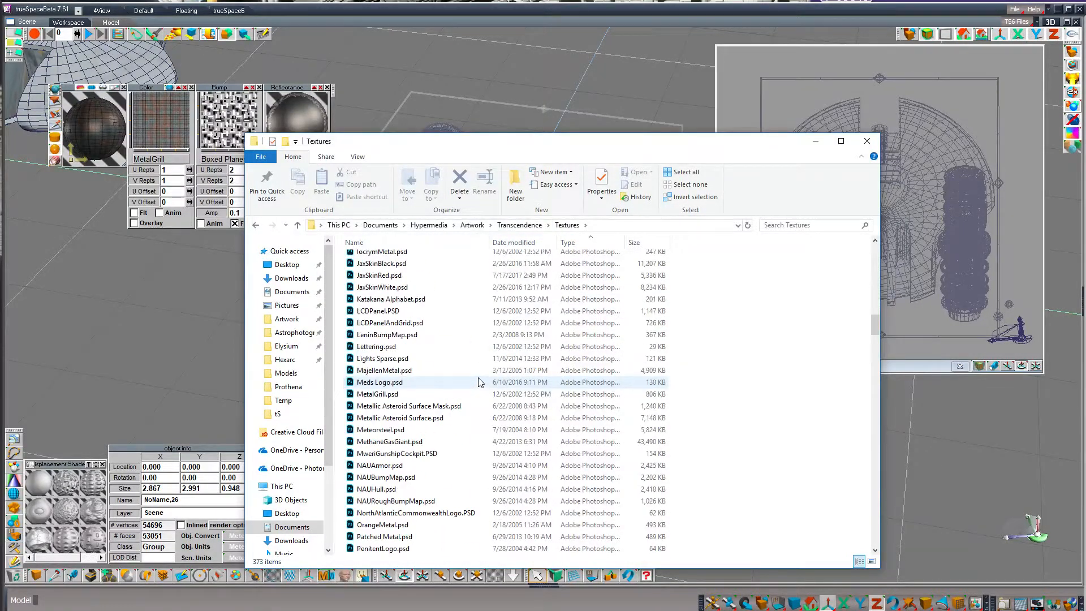
scroll(478, 382, down, 12)
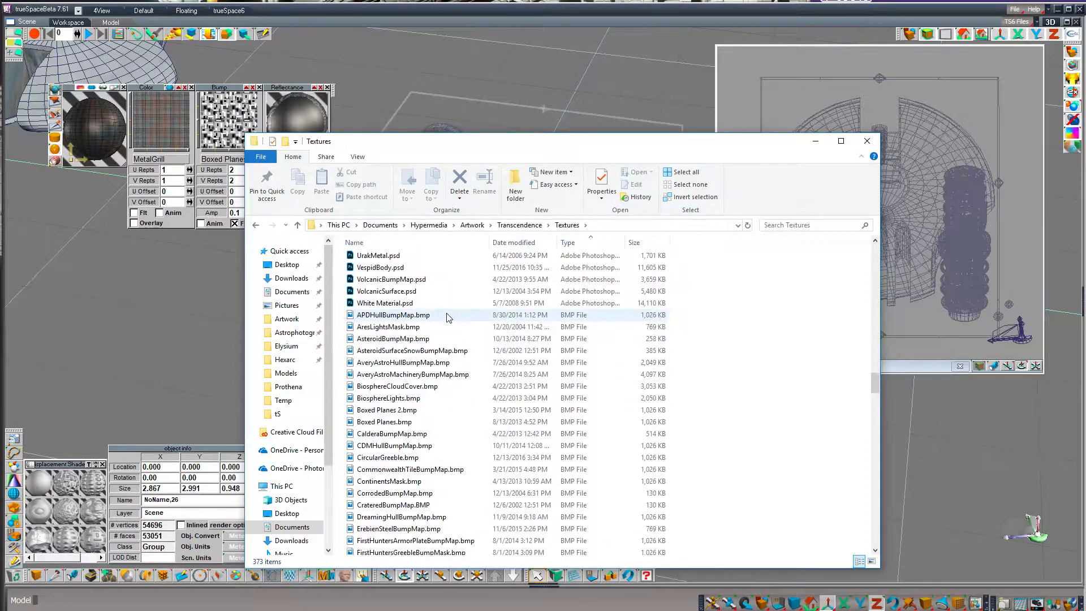
click(436, 315)
scroll(624, 325, down, 20)
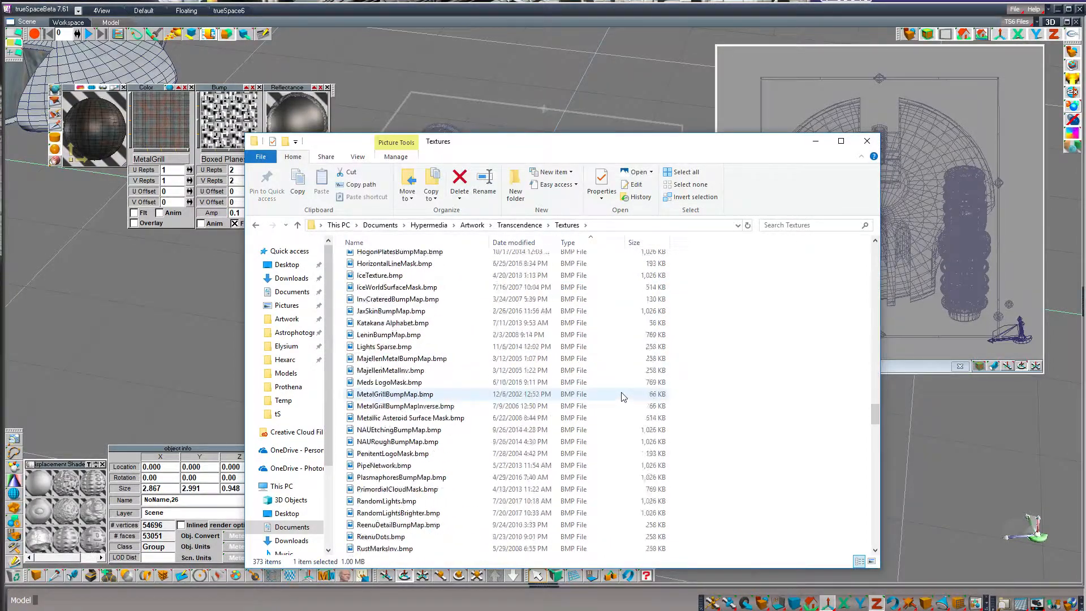
scroll(624, 396, down, 20)
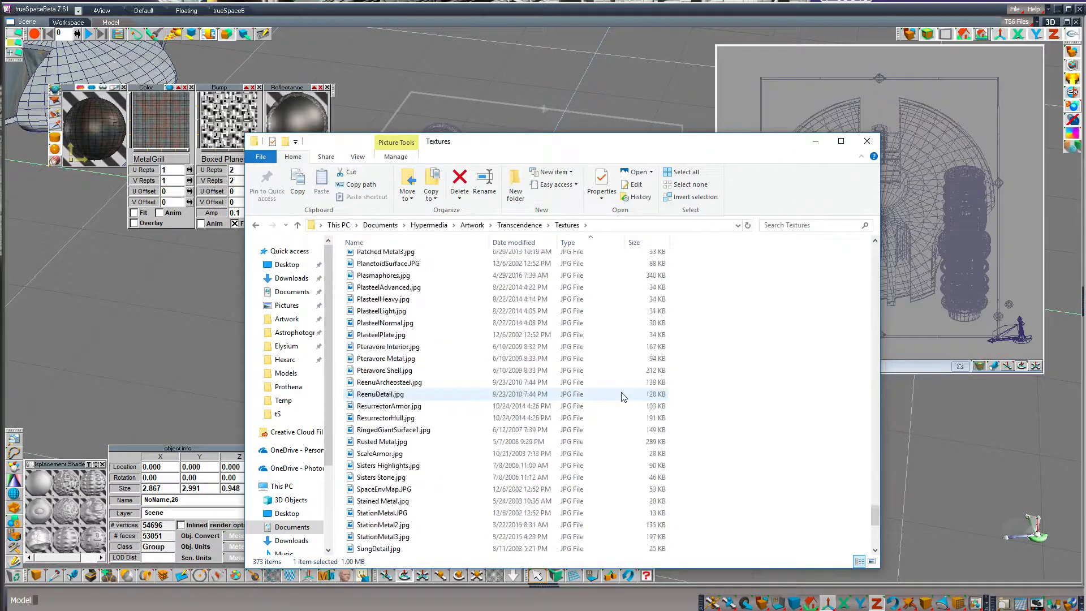
scroll(623, 397, down, 1)
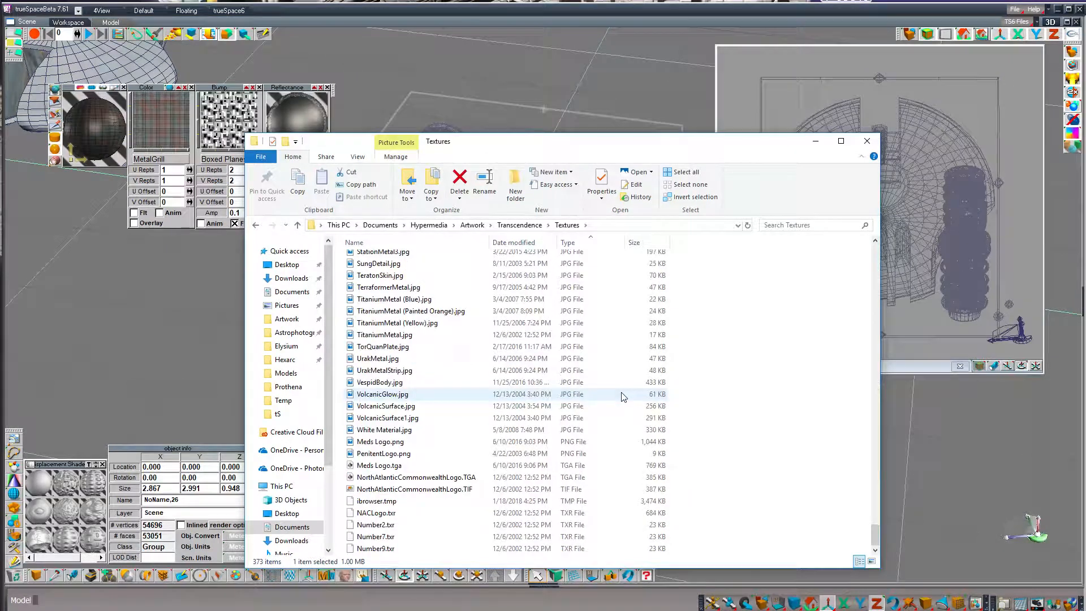
shift+click(417, 431)
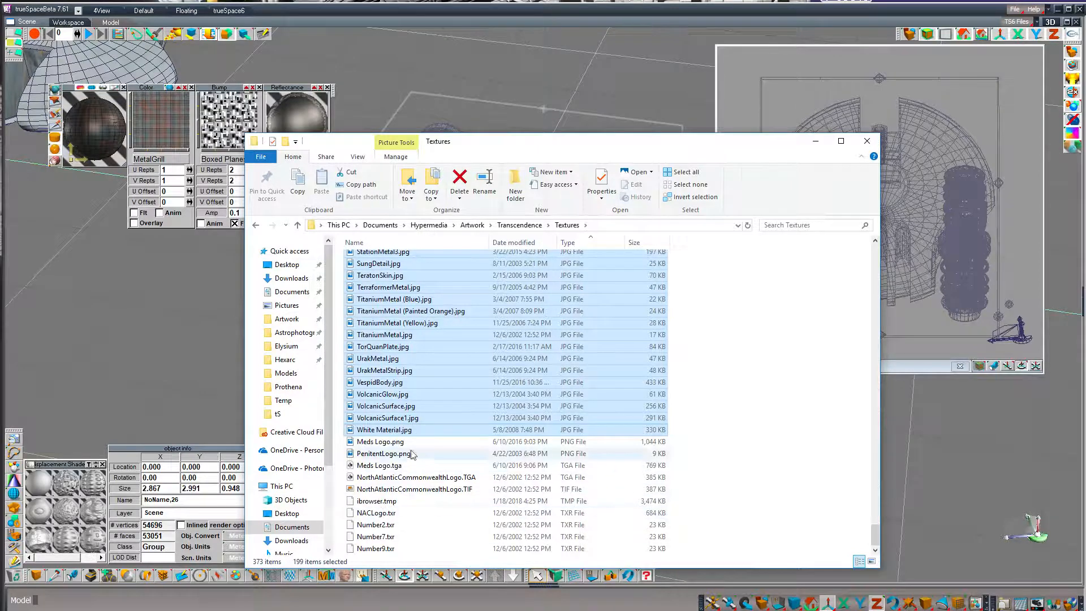
right_click(426, 519)
click(390, 610)
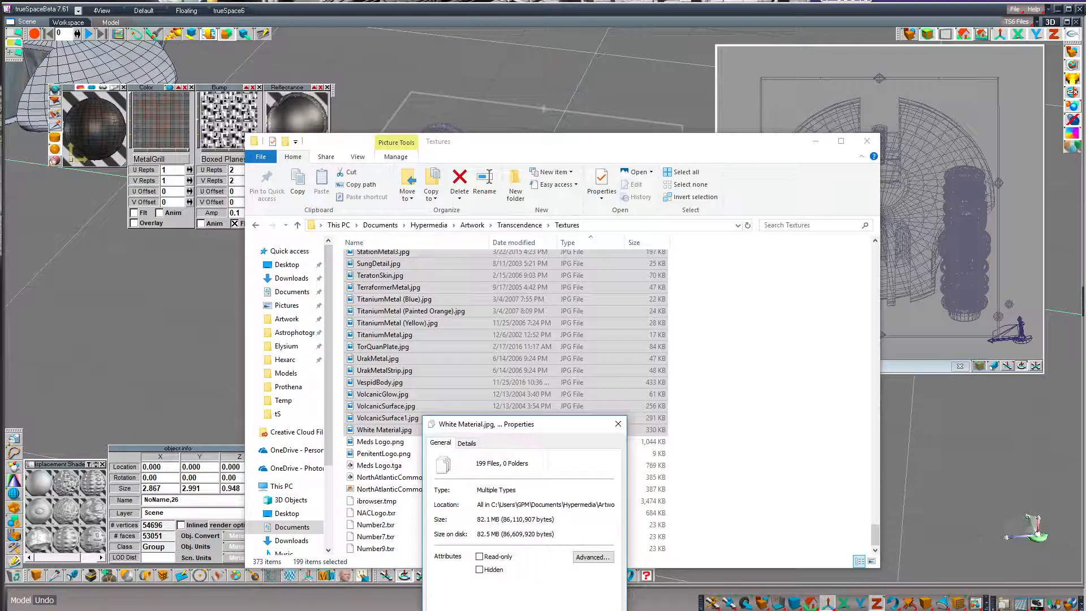
key(Escape)
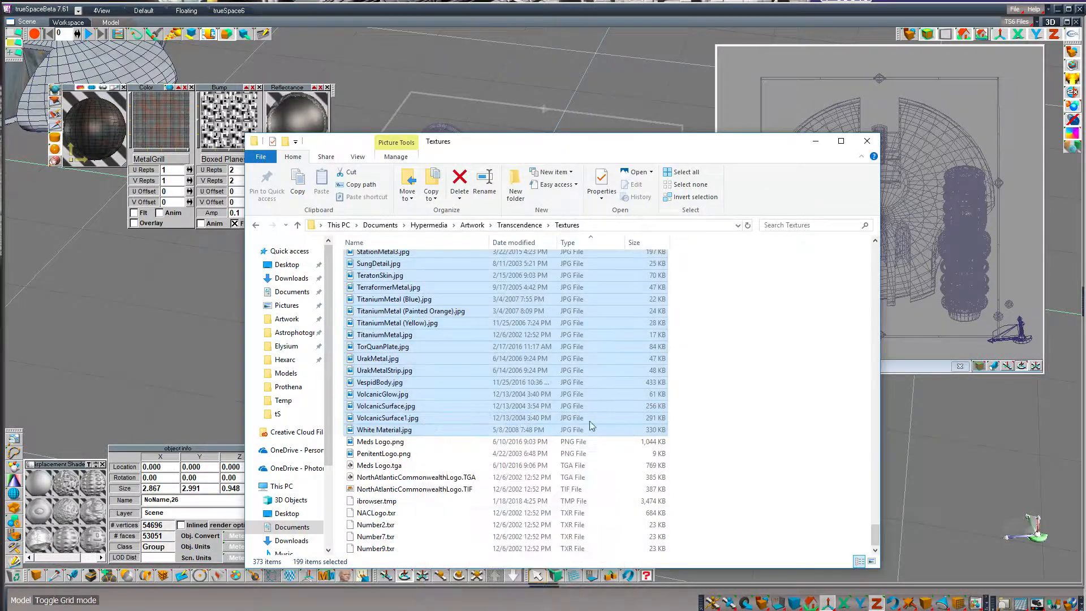
Go back up to the Transcendence folder and open the Models folder inside Core
click(519, 226)
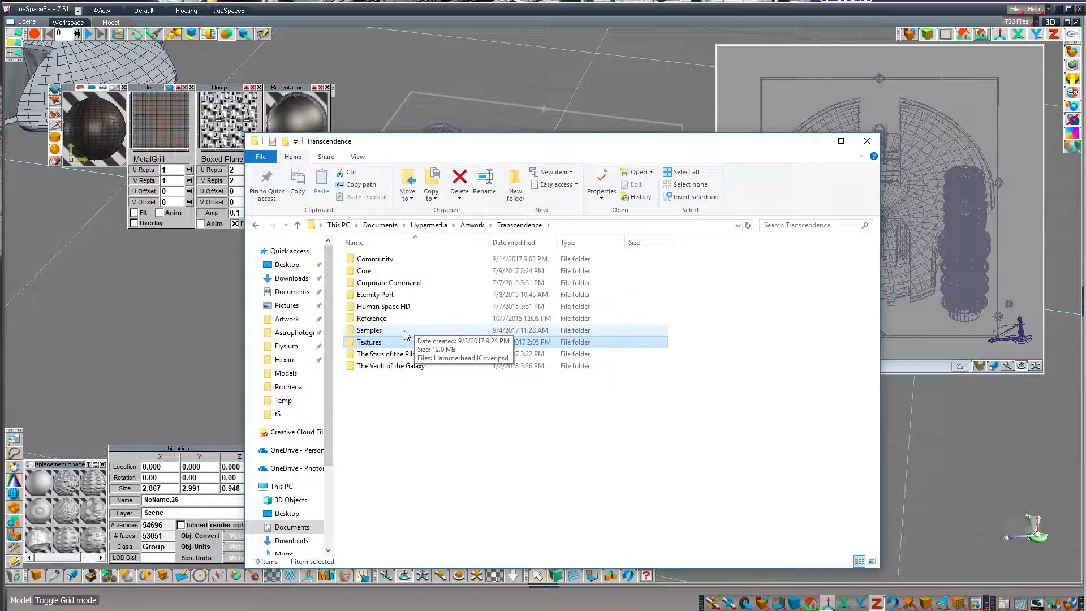
double_click(386, 271)
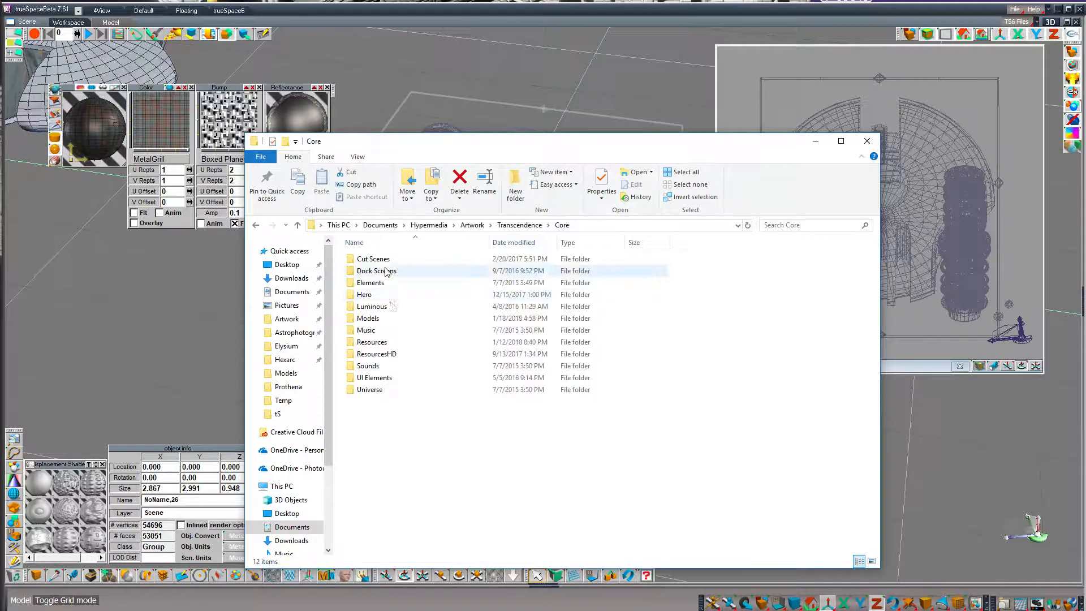
double_click(388, 318)
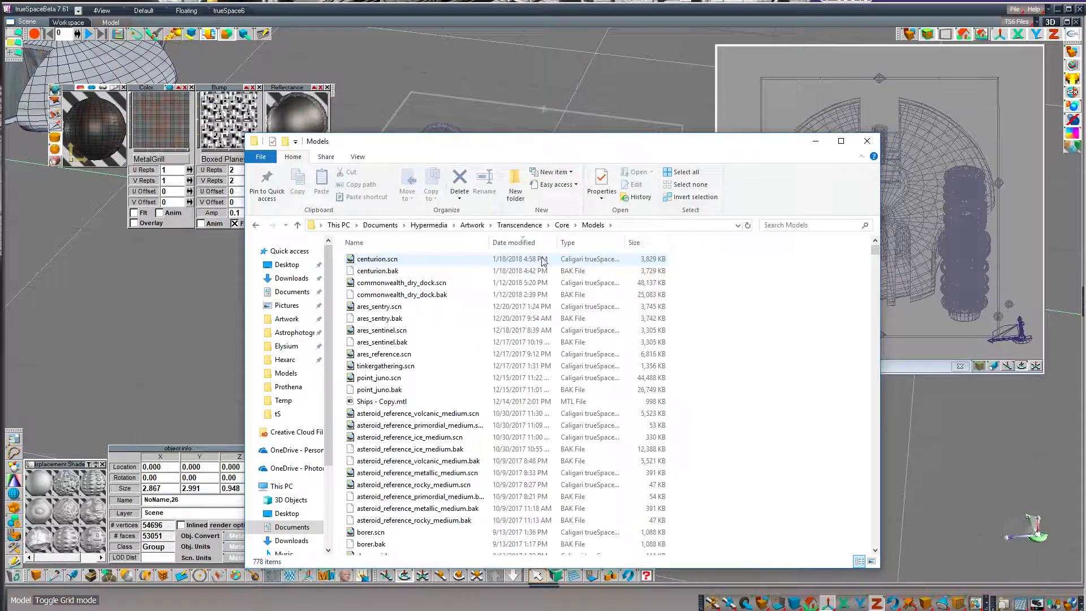
Sort the model files by type and find where the Caligari trueSpace scene files begin
click(572, 249)
scroll(431, 368, down, 5)
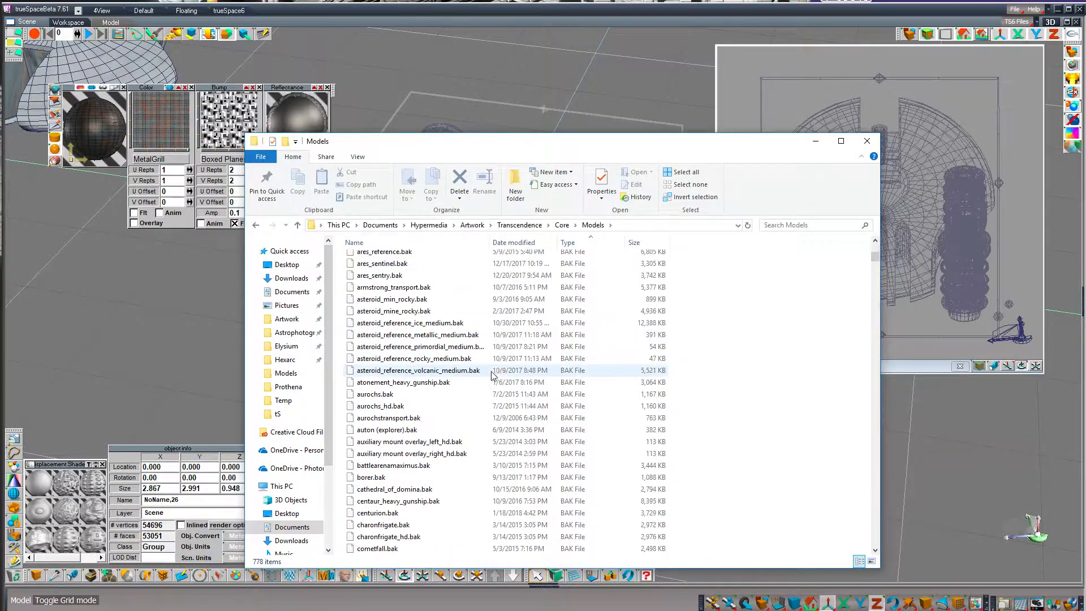
scroll(500, 366, down, 20)
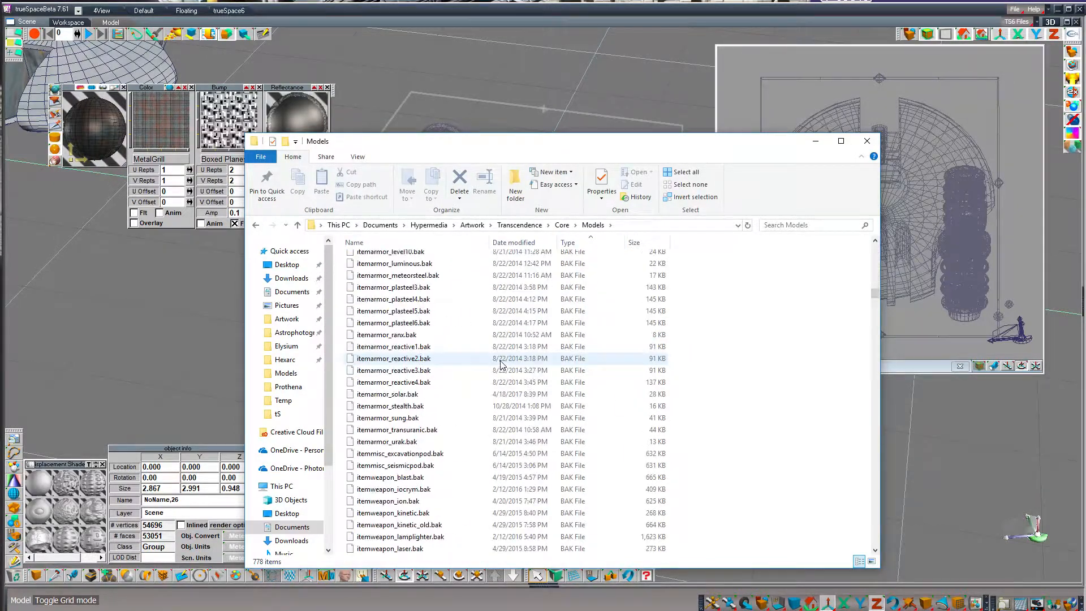
scroll(501, 364, down, 20)
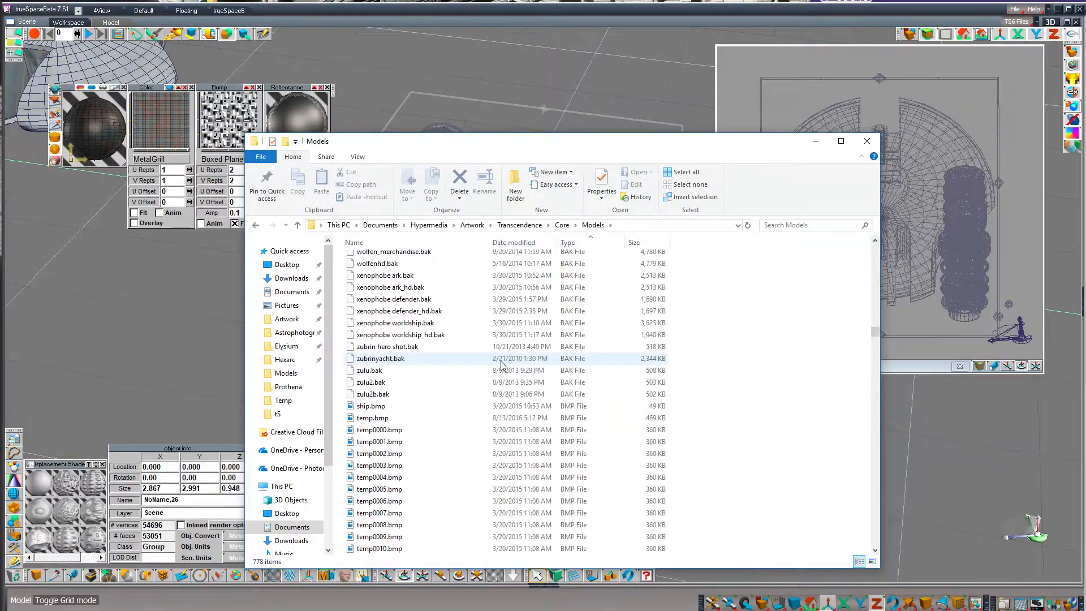
scroll(490, 378, down, 20)
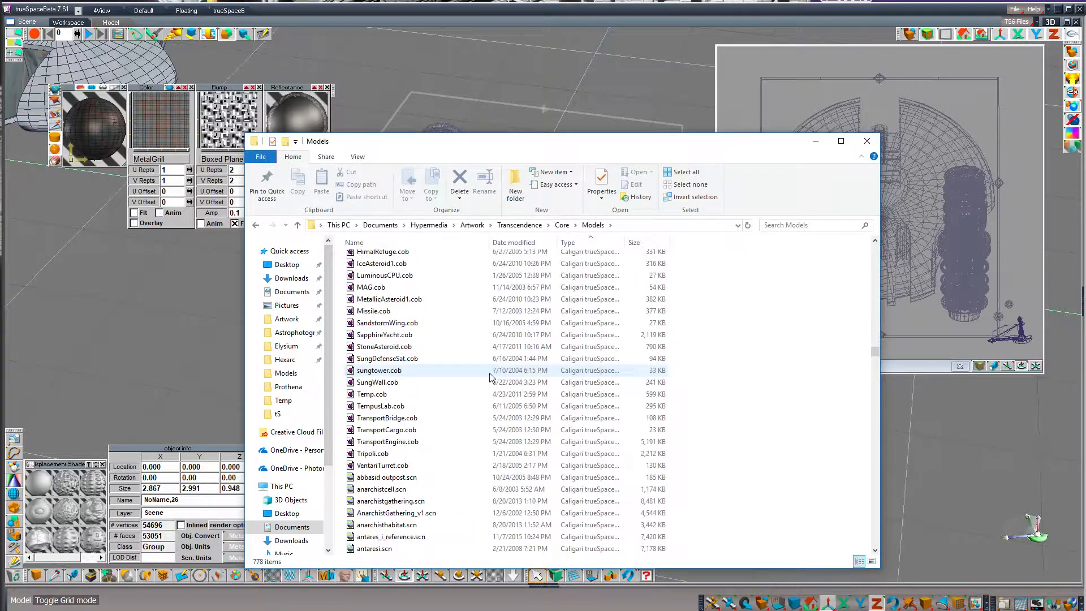
scroll(490, 378, up, 2)
Select the scene files from abbasid outpost.scn through zulu2b.scn, check their combined size in the properties, and dismiss them
click(419, 327)
drag(876, 356, 870, 568)
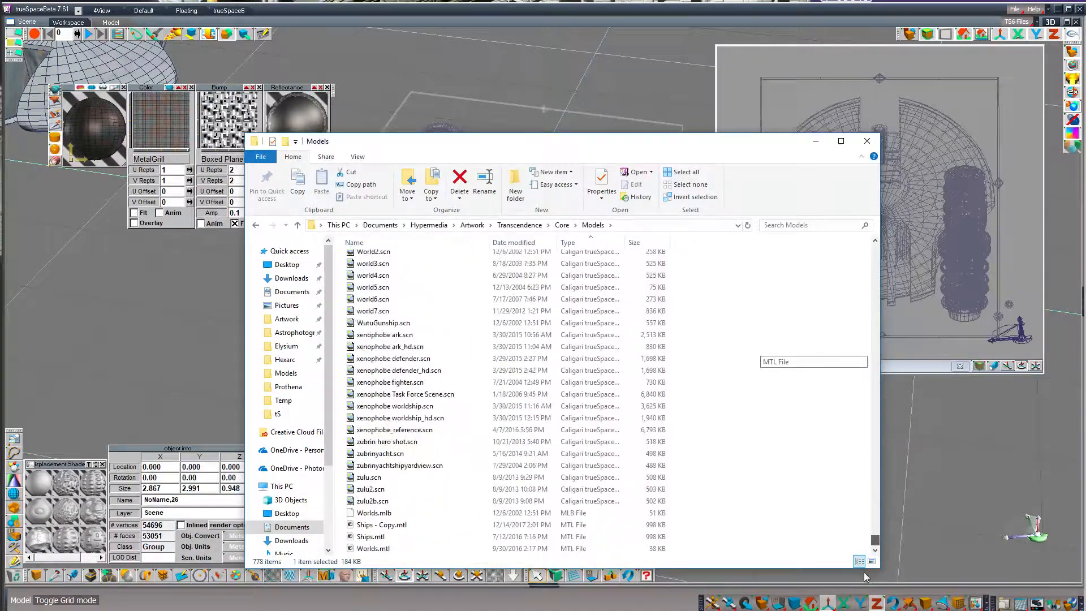
shift+click(375, 501)
right_click(375, 501)
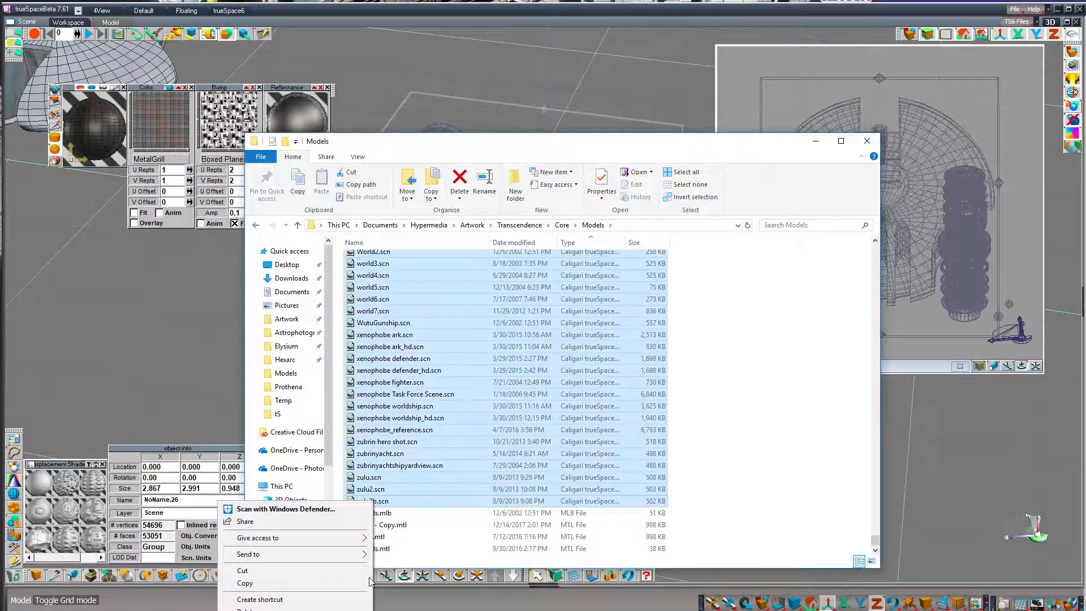
click(258, 610)
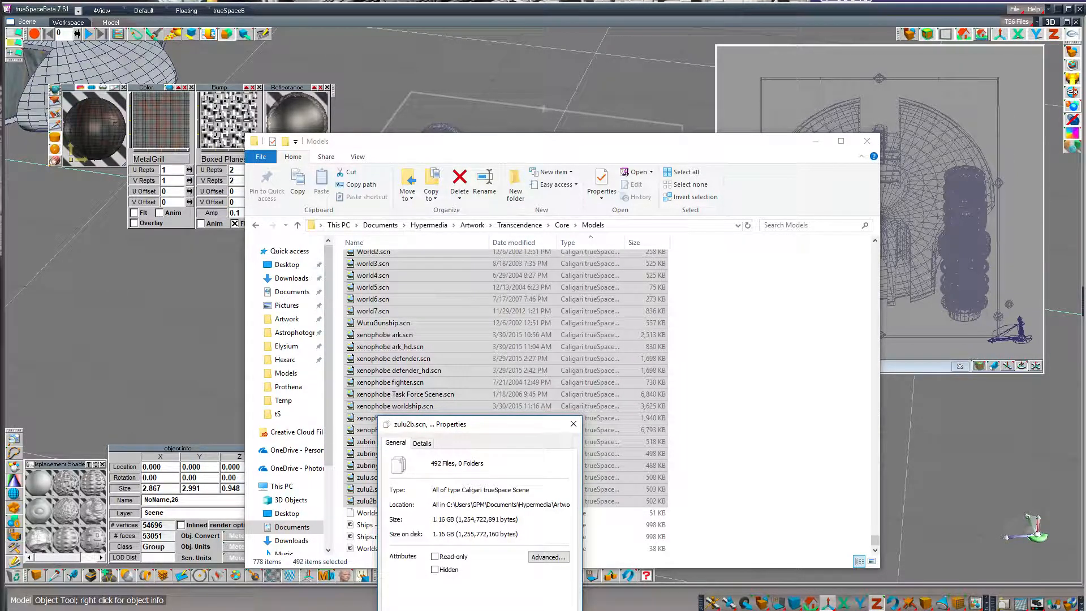
key(Escape)
Close the Models folder window, briefly view the Twitch channel page, and switch back to trueSpace
click(463, 501)
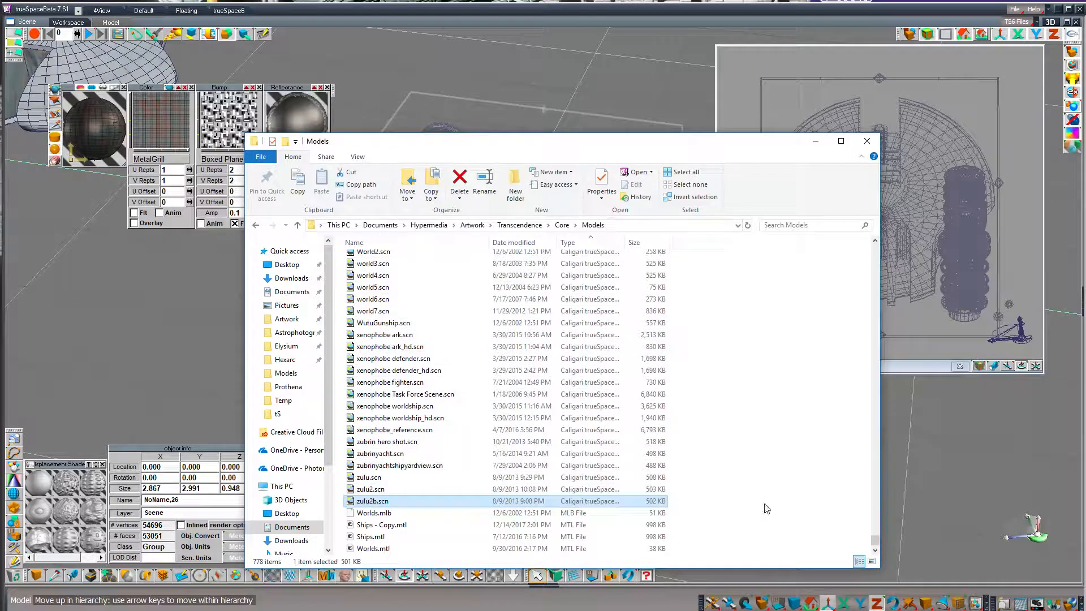
click(868, 141)
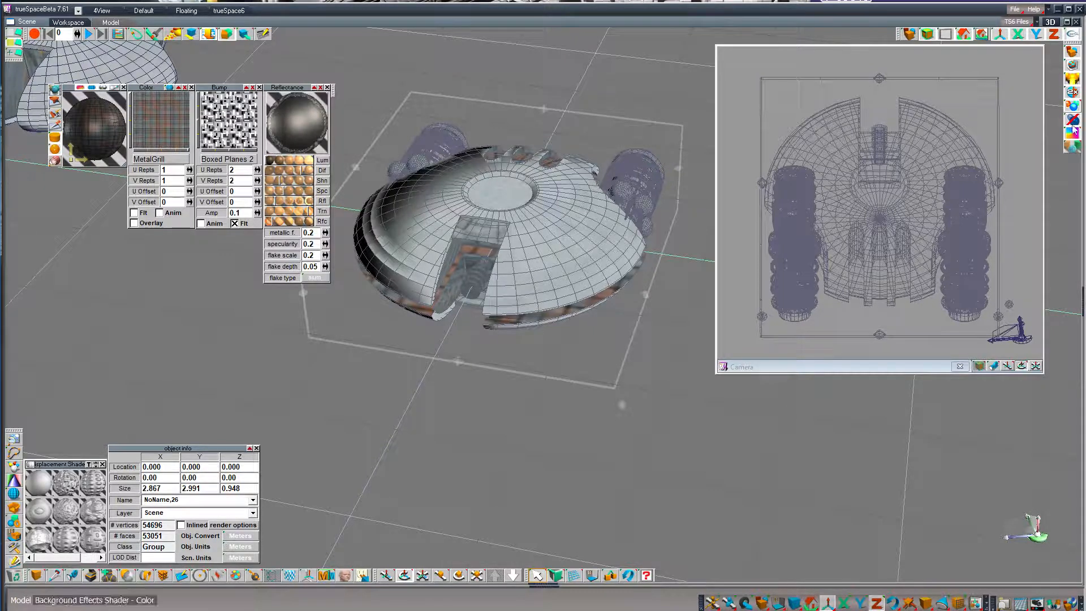
key(alt+Tab)
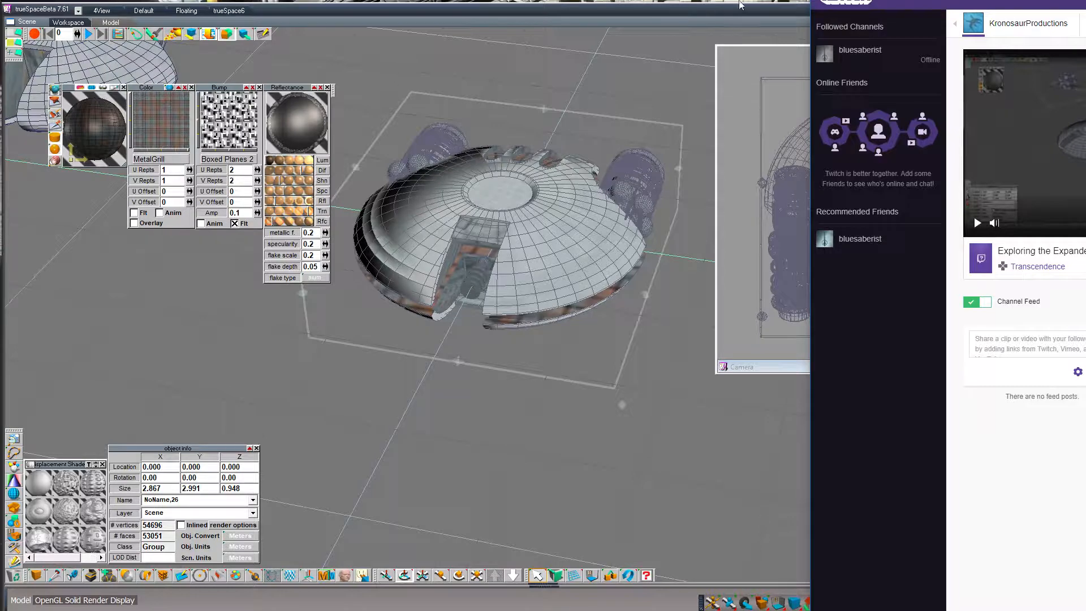
key(alt+Tab)
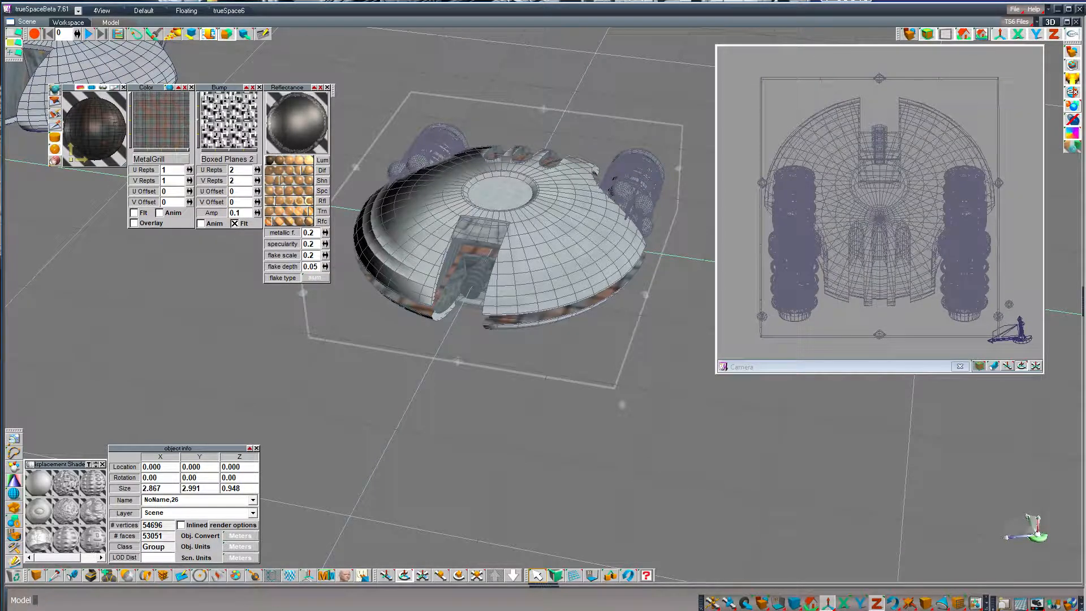